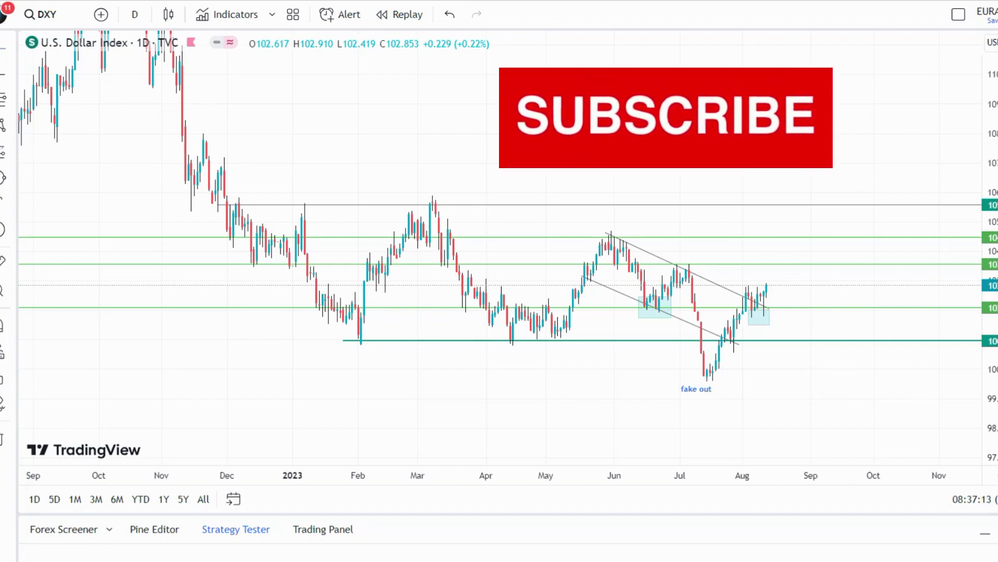
Mark the August retest zone and point a freehand arrow at the latest candle on the daily U.S. Dollar Index chart.
left_click_drag(738, 292, 764, 306)
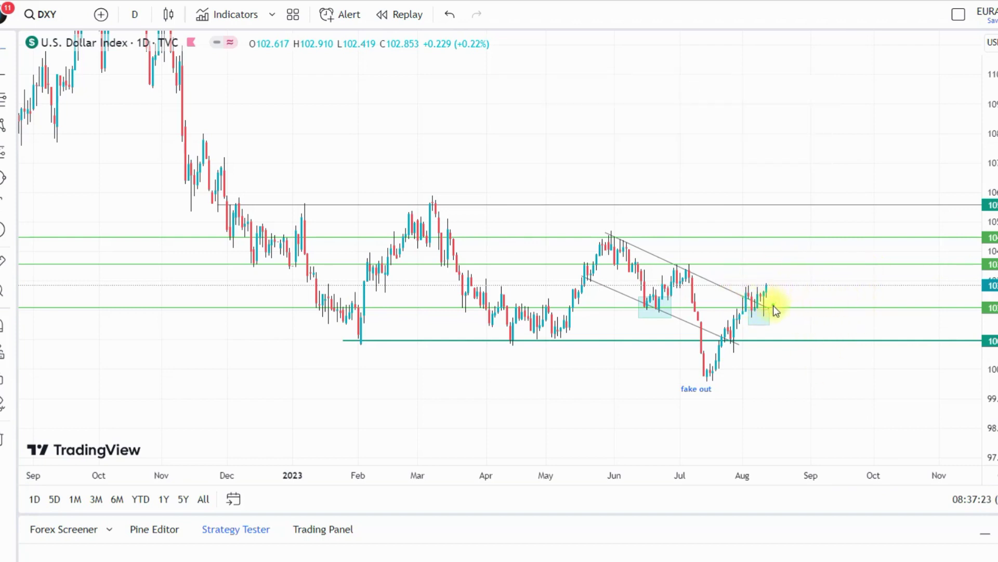
left_click_drag(801, 258, 793, 322)
left_click_drag(784, 301, 830, 281)
mouse_move(845, 248)
left_mouse_down()
mouse_move(847, 261)
mouse_move(888, 263)
mouse_move(832, 295)
left_mouse_up()
left_click(820, 341)
left_click(763, 317)
left_click_drag(798, 294, 769, 298)
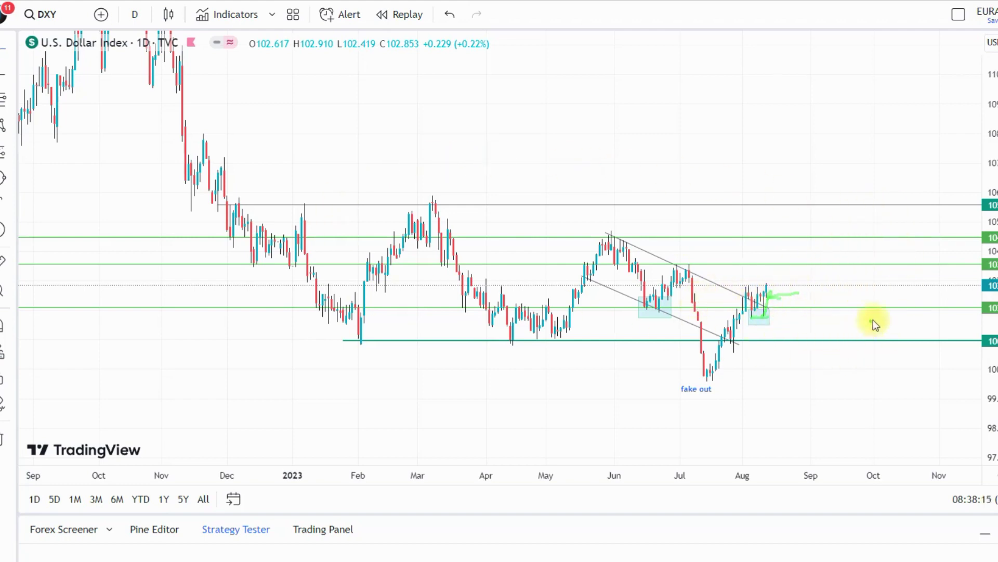
left_click_drag(808, 277, 774, 283)
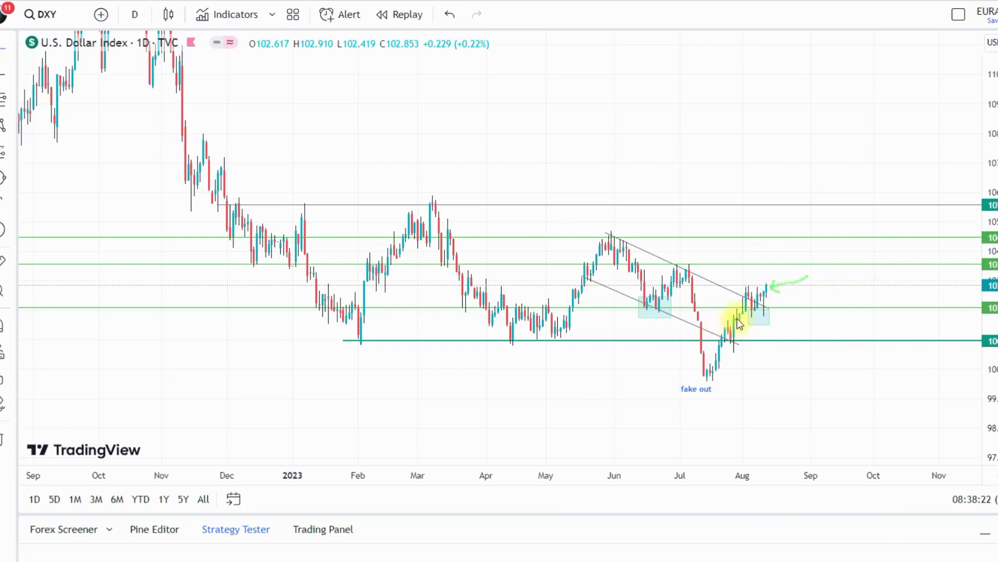
Underline the June and August support zones and trace the channel's upper trendline near the August candles.
left_click_drag(747, 312, 769, 311)
left_click_drag(630, 313, 666, 310)
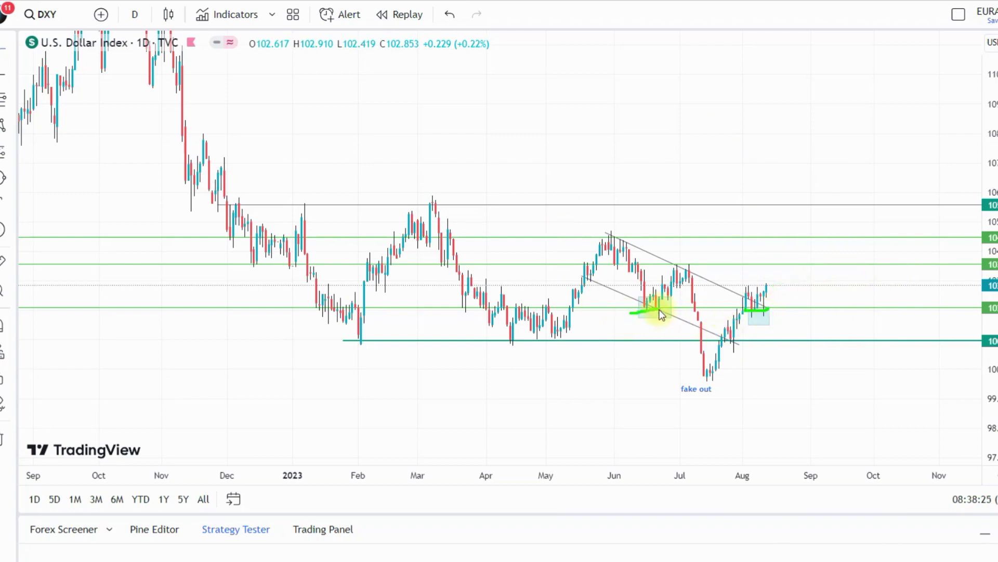
left_click_drag(732, 291, 762, 297)
left_click(777, 295)
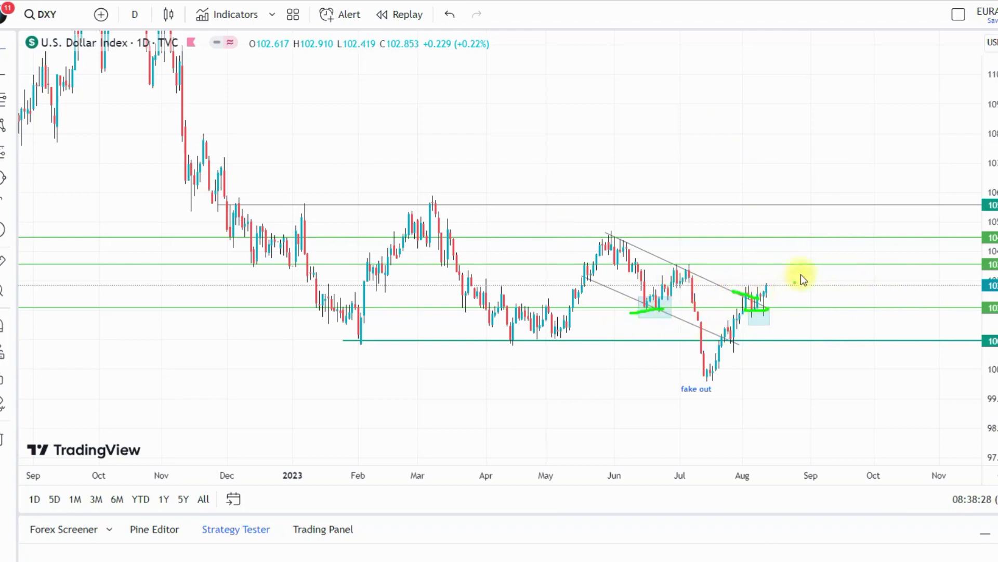
left_click(633, 300)
left_click_drag(748, 315, 770, 311)
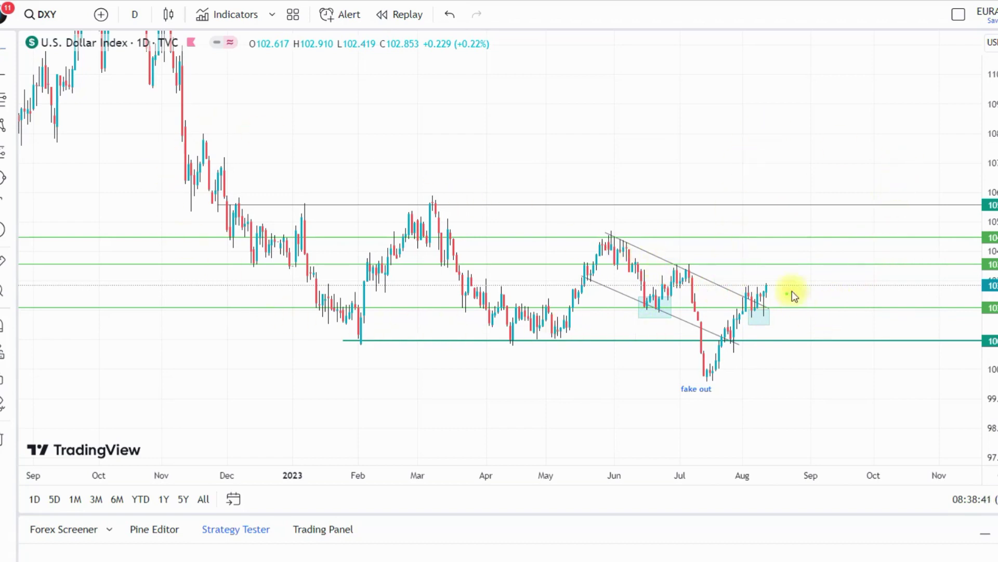
left_click(902, 376)
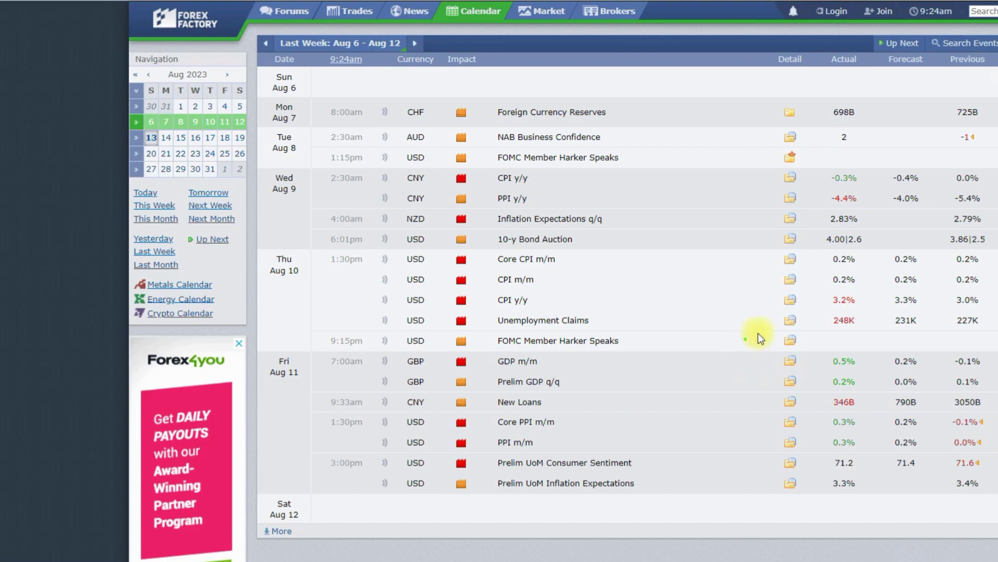
On the Forex Factory calendar for Aug 6 - Aug 12, mark the USD CPI and PPI releases and link them with an upward arrow.
left_click_drag(743, 307, 819, 306)
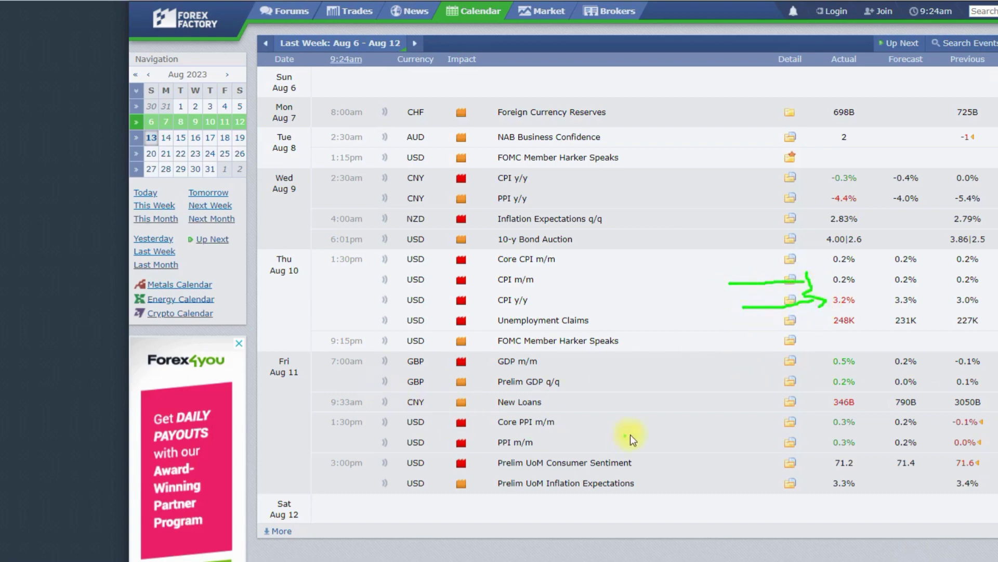
mouse_move(603, 424)
left_mouse_down()
mouse_move(677, 424)
mouse_move(680, 435)
left_mouse_up()
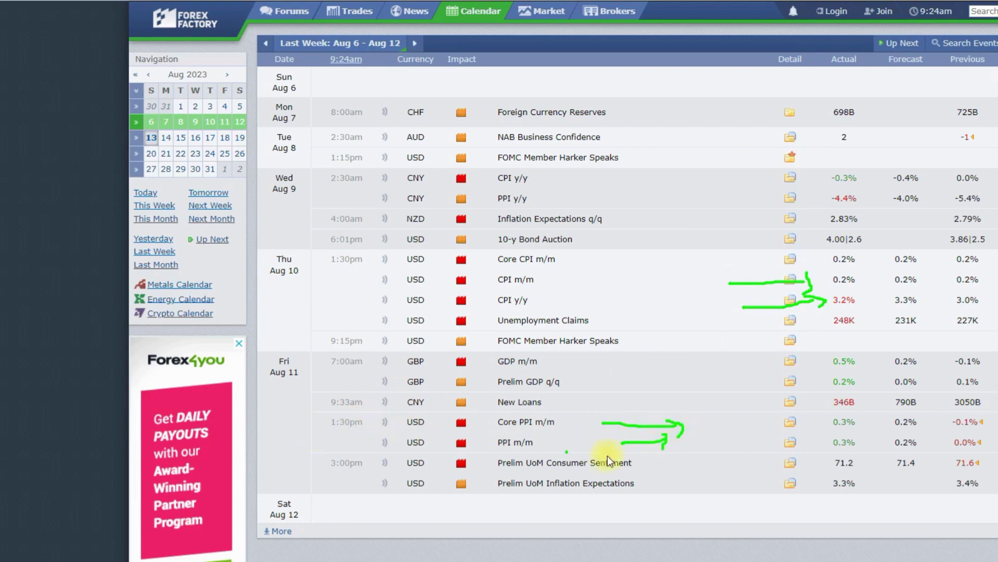
mouse_move(842, 457)
left_mouse_down()
mouse_move(622, 459)
mouse_move(457, 437)
mouse_move(538, 416)
mouse_move(815, 423)
left_mouse_up()
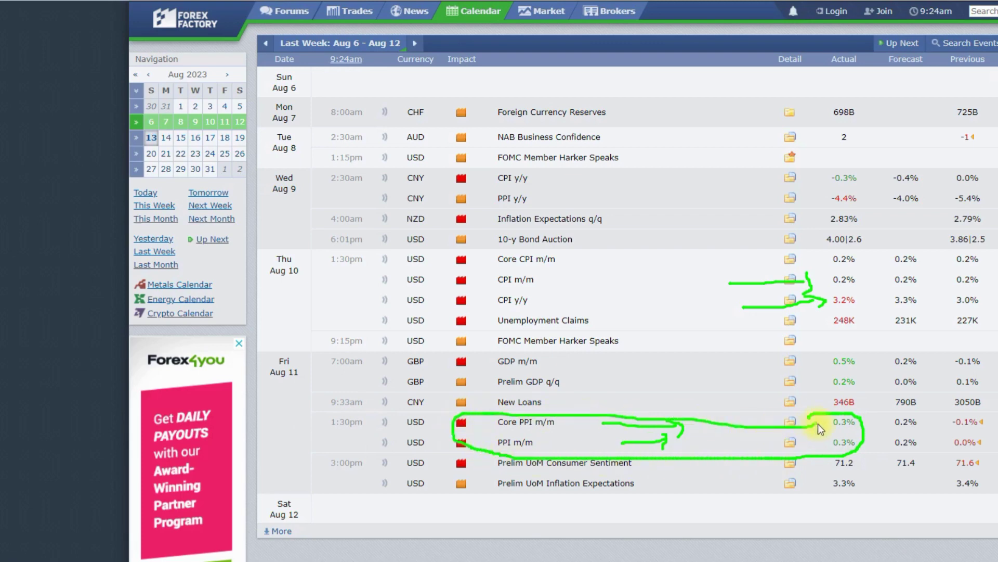
left_click_drag(754, 449, 767, 372)
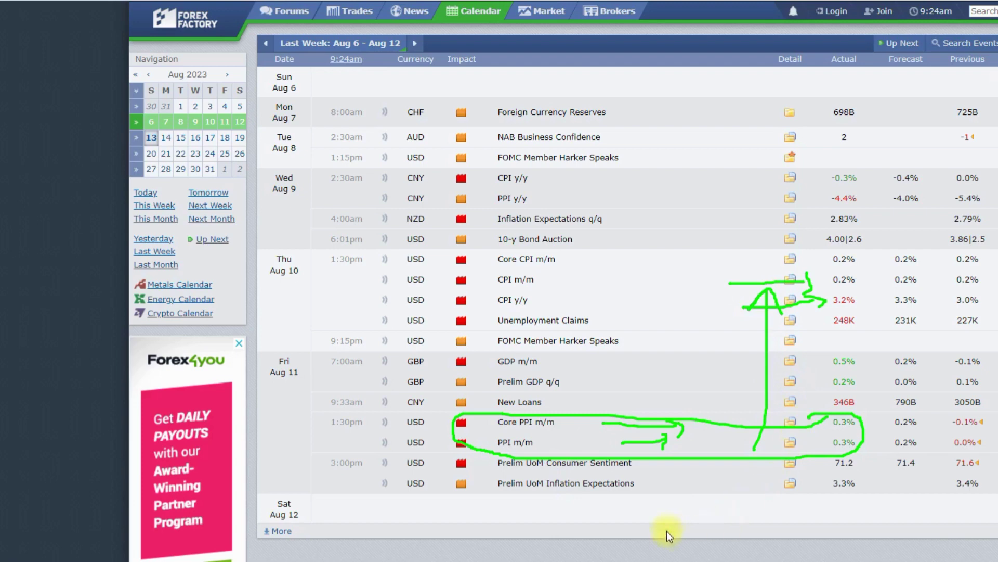
left_click(826, 335)
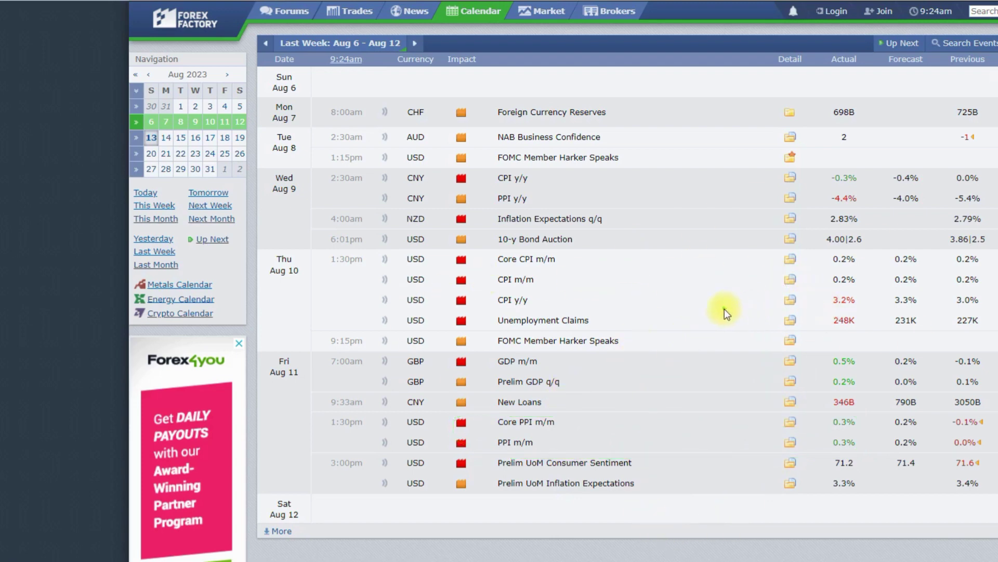
Mark the Thursday USD CPI y/y and Unemployment Claims rows, plus the Wednesday CNY CPI and PPI rows.
mouse_move(773, 302)
left_mouse_down()
mouse_move(766, 315)
mouse_move(773, 301)
left_mouse_up()
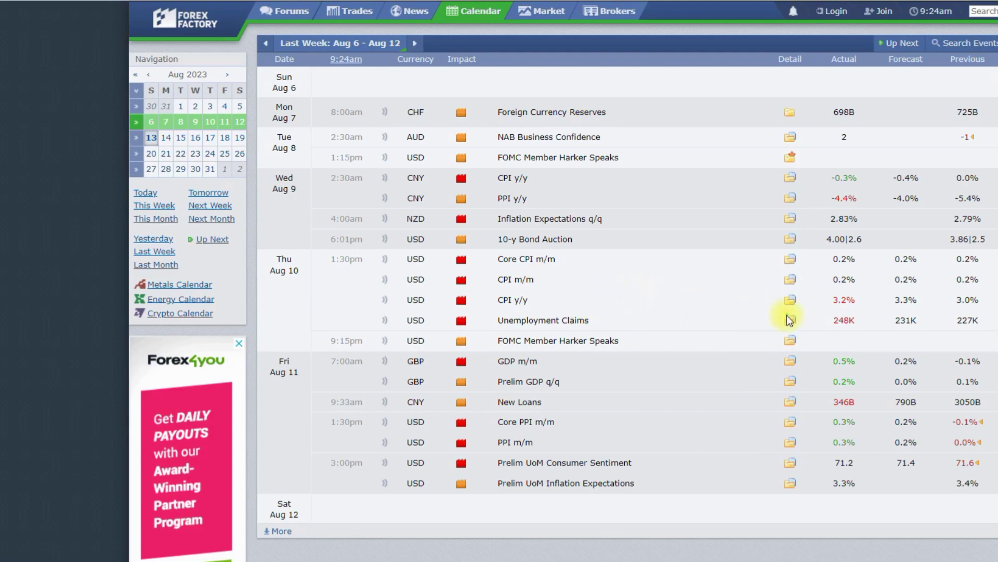
left_click_drag(671, 320, 778, 310)
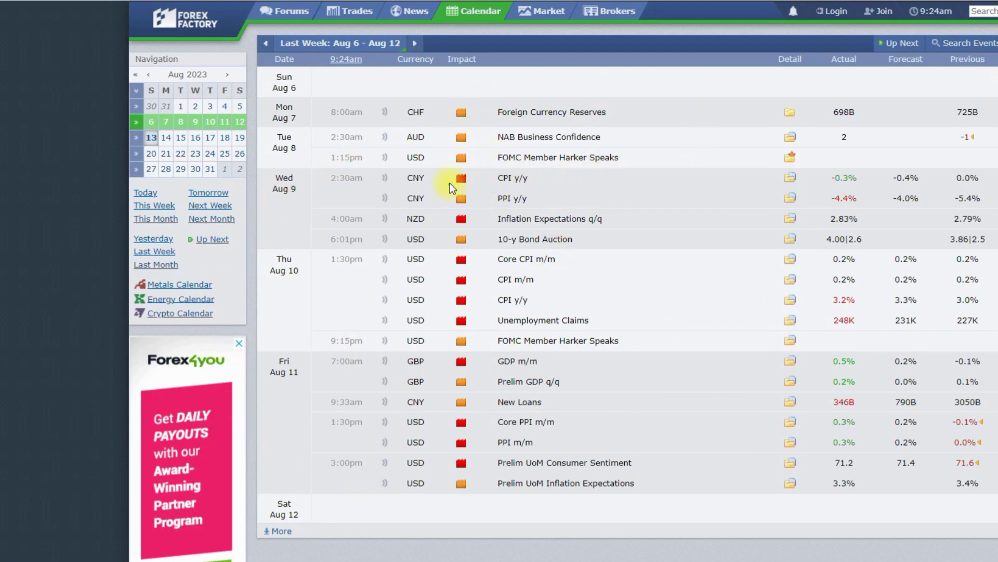
mouse_move(603, 181)
left_mouse_down()
mouse_move(575, 191)
mouse_move(591, 198)
left_mouse_up()
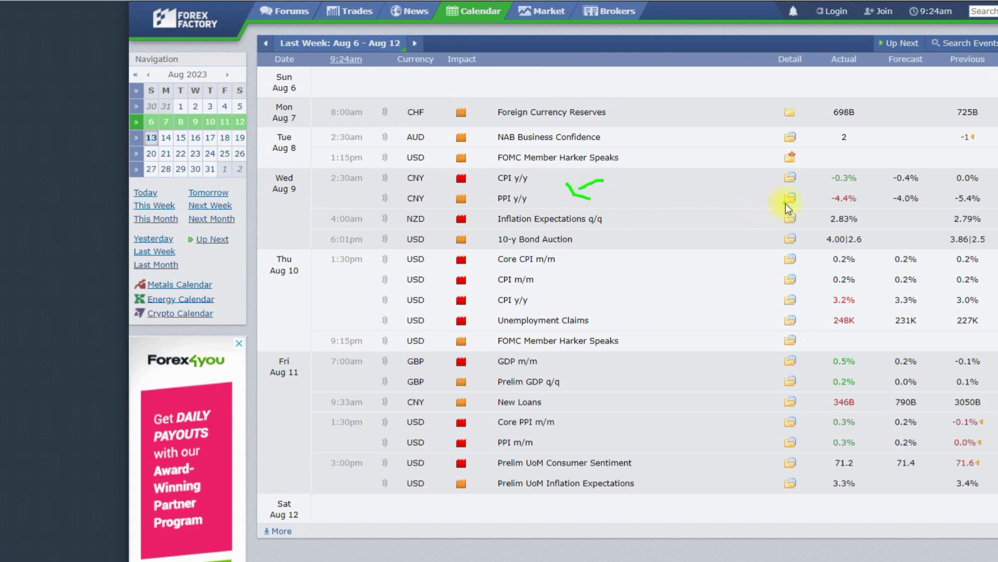
mouse_move(522, 171)
left_mouse_down()
mouse_move(477, 182)
mouse_move(562, 179)
mouse_move(515, 170)
left_mouse_up()
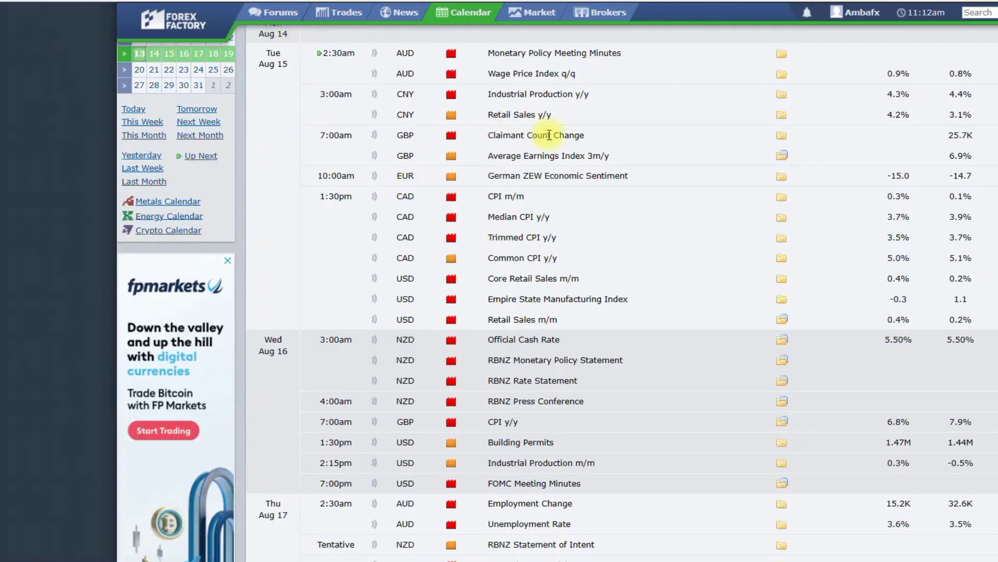
Bracket the AUD, CAD CPI and RBNZ events in the Aug 13 - Aug 19 calendar, and clear the marks.
scroll(799, 54, "down", 2)
scroll(799, 54, "up", 4)
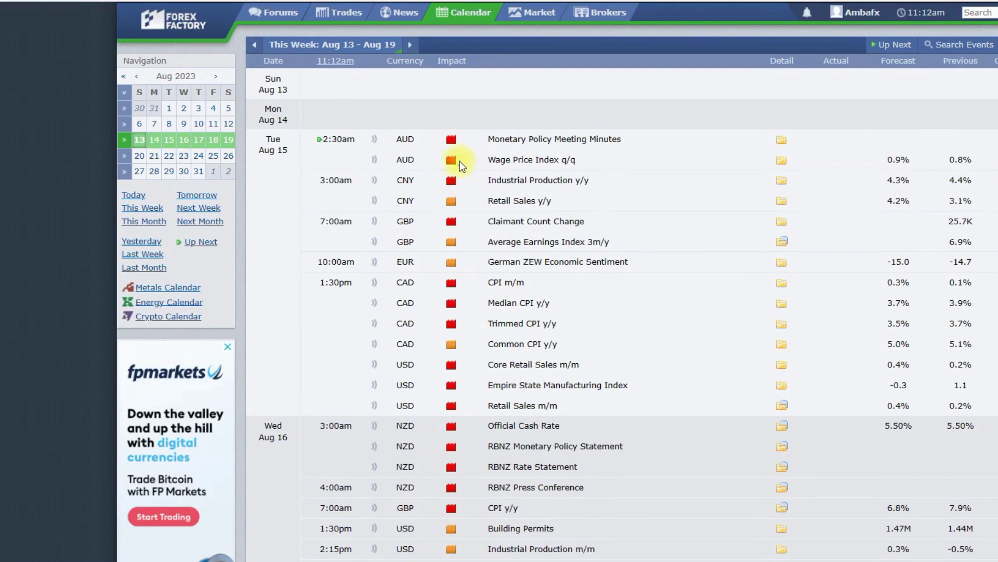
left_click_drag(468, 131, 504, 170)
mouse_move(464, 274)
left_mouse_down()
mouse_move(464, 335)
mouse_move(524, 348)
left_mouse_up()
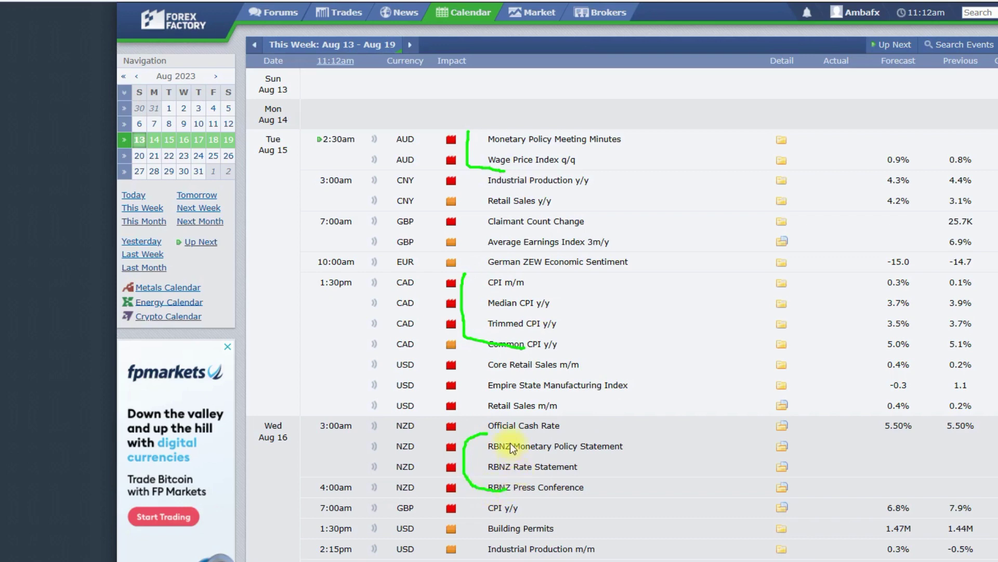
key("e")
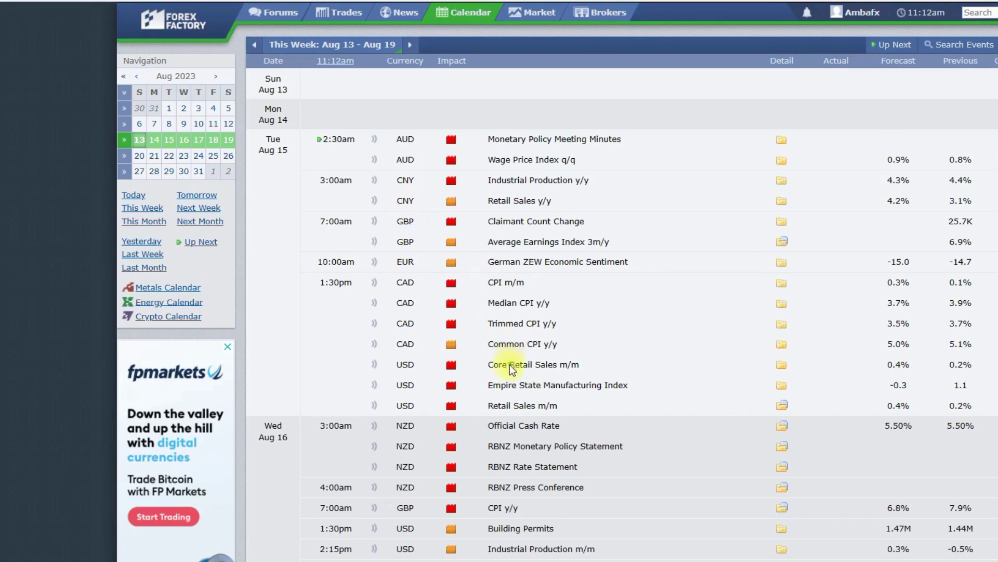
Mark the USD Empire State Manufacturing Index, Retail Sales, Unemployment Claims and Philly Fed Manufacturing Index events, clearing the marks after each group.
mouse_move(479, 390)
left_mouse_down()
mouse_move(576, 403)
mouse_move(608, 371)
mouse_move(543, 380)
mouse_move(560, 428)
left_mouse_up()
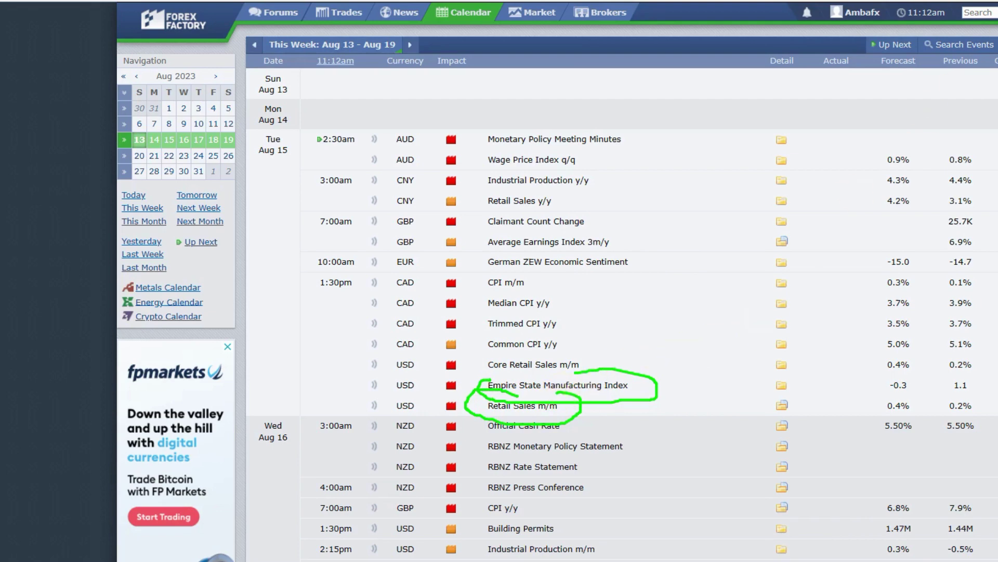
key("Escape")
scroll(662, 323, "down", 5)
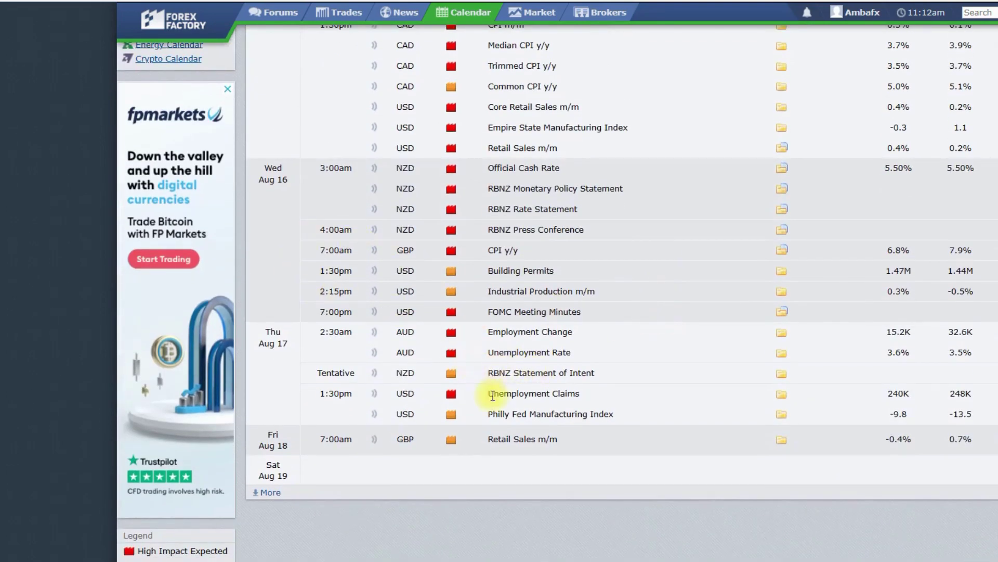
mouse_move(490, 386)
left_mouse_down()
mouse_move(477, 415)
mouse_move(565, 424)
left_mouse_up()
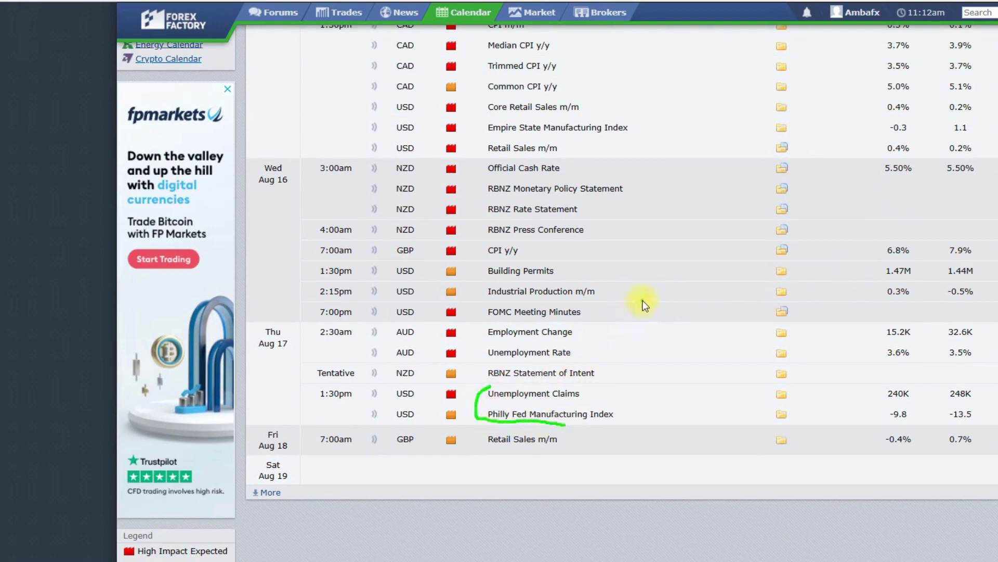
key("Escape")
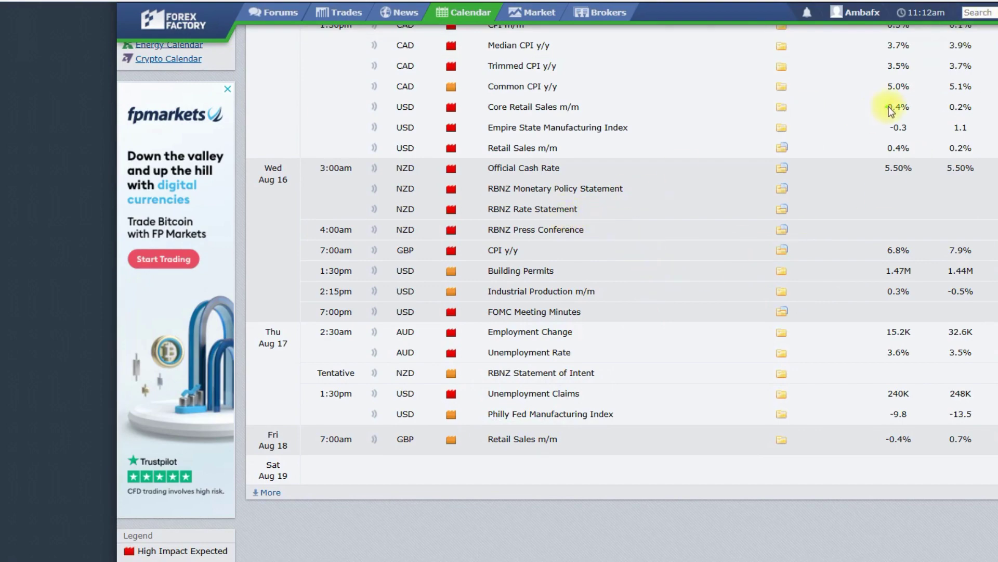
Review the rest of the week's events and circle the AUD Monetary Policy Meeting Minutes and Wage Price Index on Tuesday.
scroll(687, 252, "down", 6)
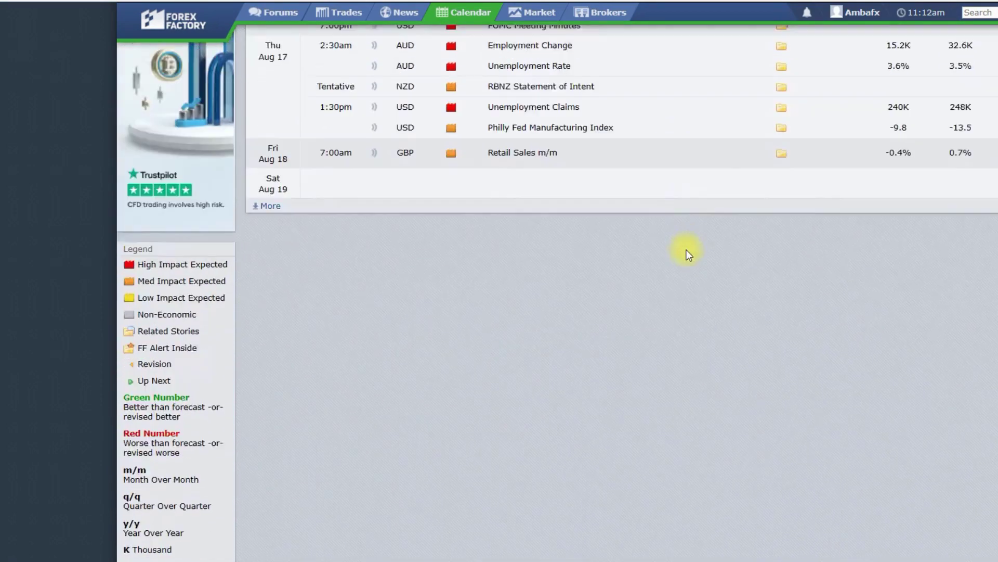
scroll(686, 250, "up", 10)
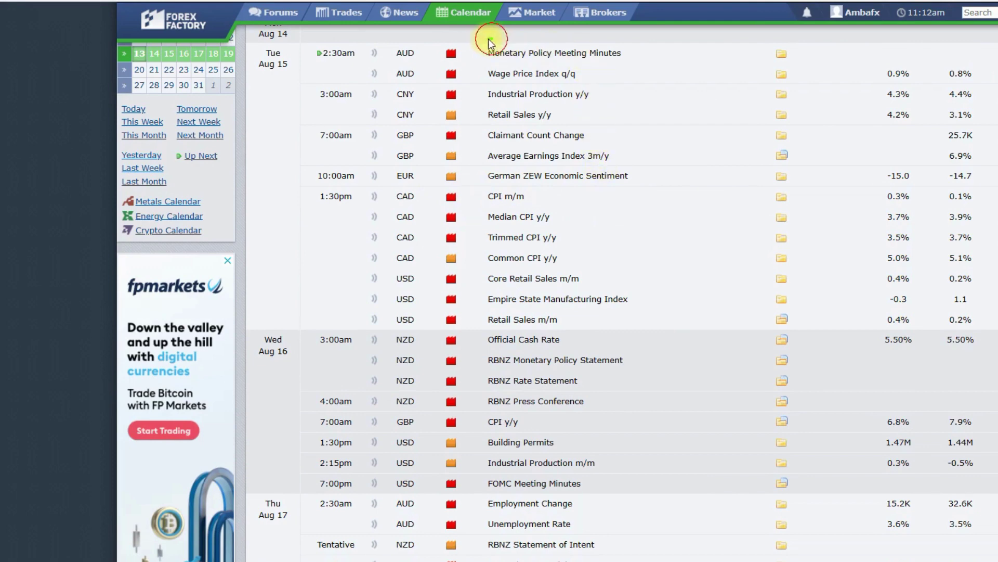
left_click_drag(498, 94, 610, 54)
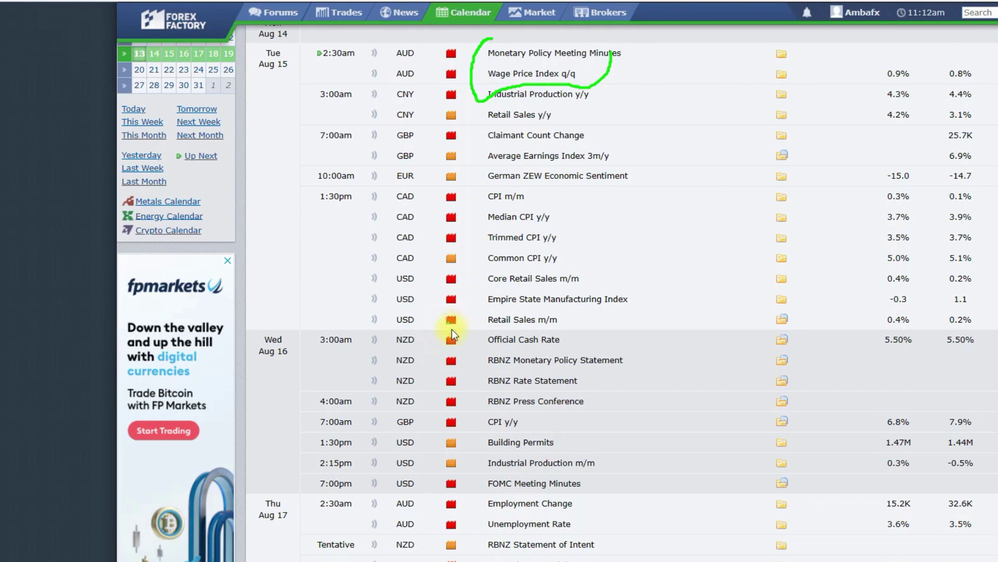
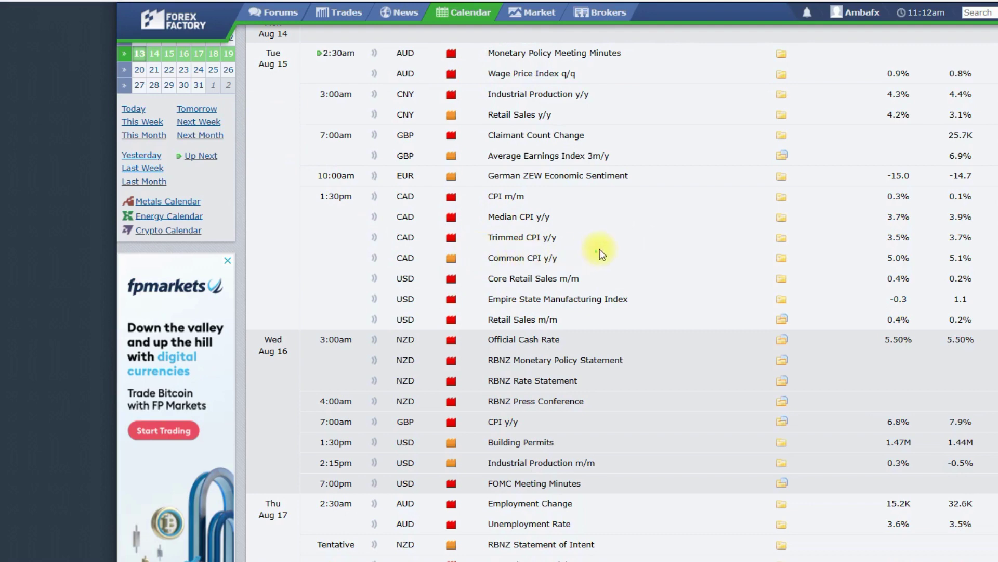
Sketch two horizontal levels and a V-shaped price move beside the CAD Median, Trimmed and Common CPI rows.
left_click_drag(564, 237, 641, 234)
left_click_drag(569, 264, 645, 259)
left_click_drag(562, 291, 568, 287)
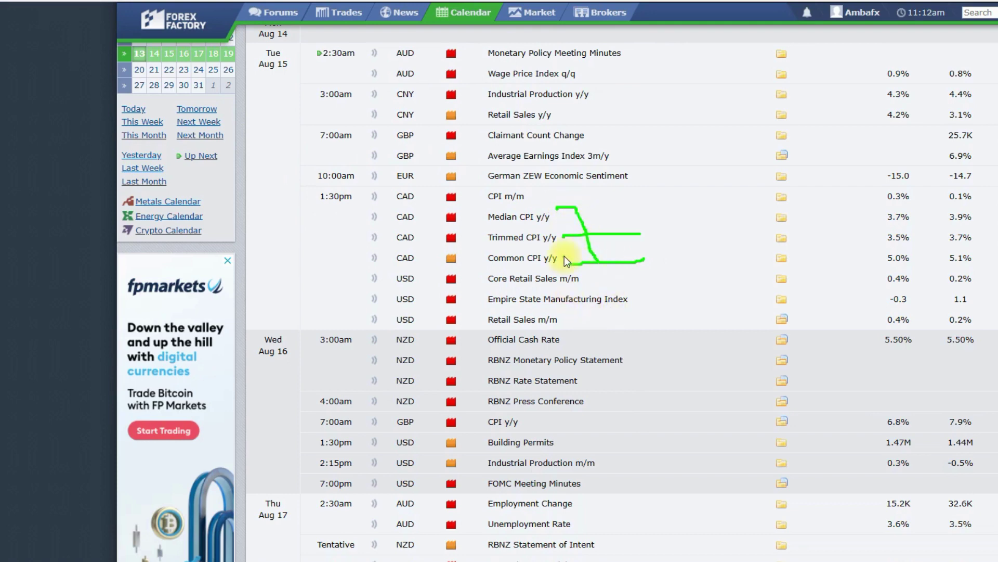
left_click_drag(596, 262, 639, 202)
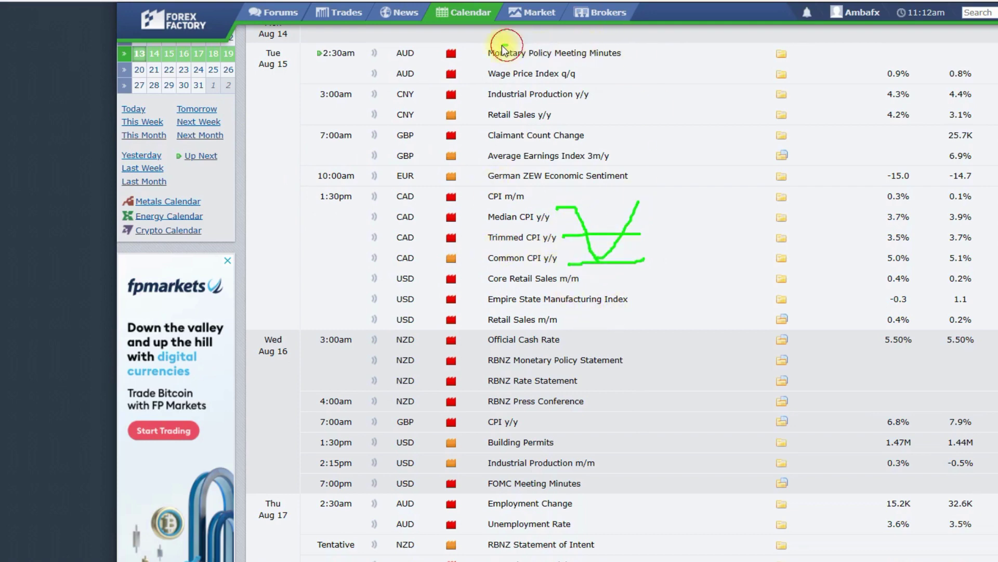
Bracket Tuesday's AUD Monetary Policy Meeting Minutes and Wage Price Index, and Thursday's AUD Employment Change and Unemployment Rate.
left_click_drag(507, 45, 510, 78)
left_click(457, 398)
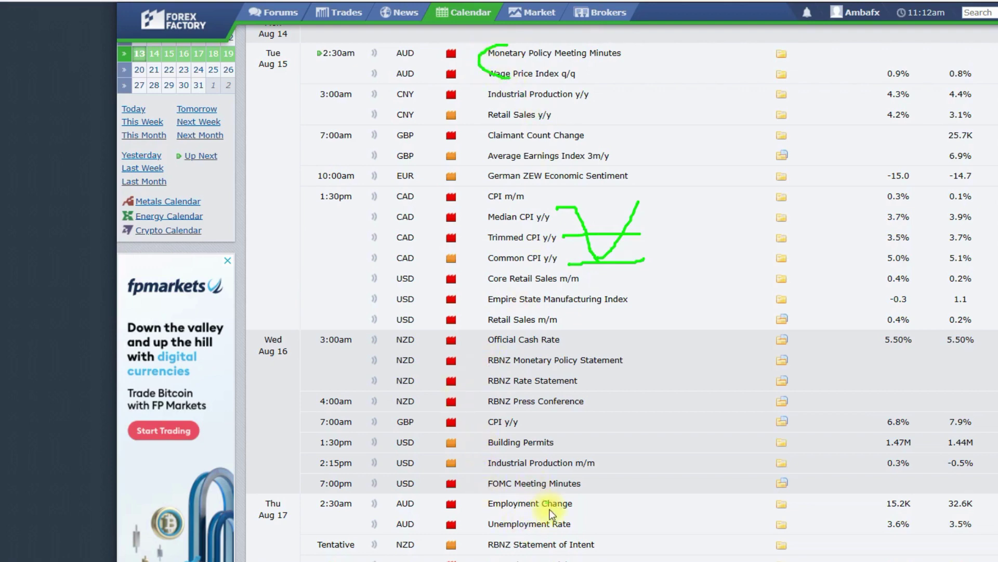
left_click_drag(486, 489, 519, 536)
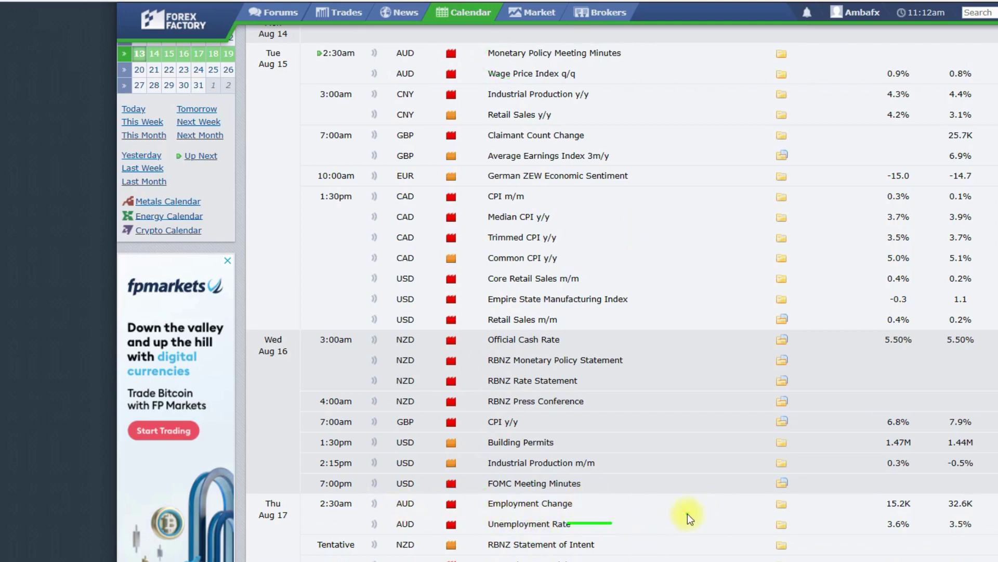
Bracket the AUD, CAD CPI and RBNZ event groups with a V-shaped price sketch alongside, and clear the marks.
left_click(425, 127)
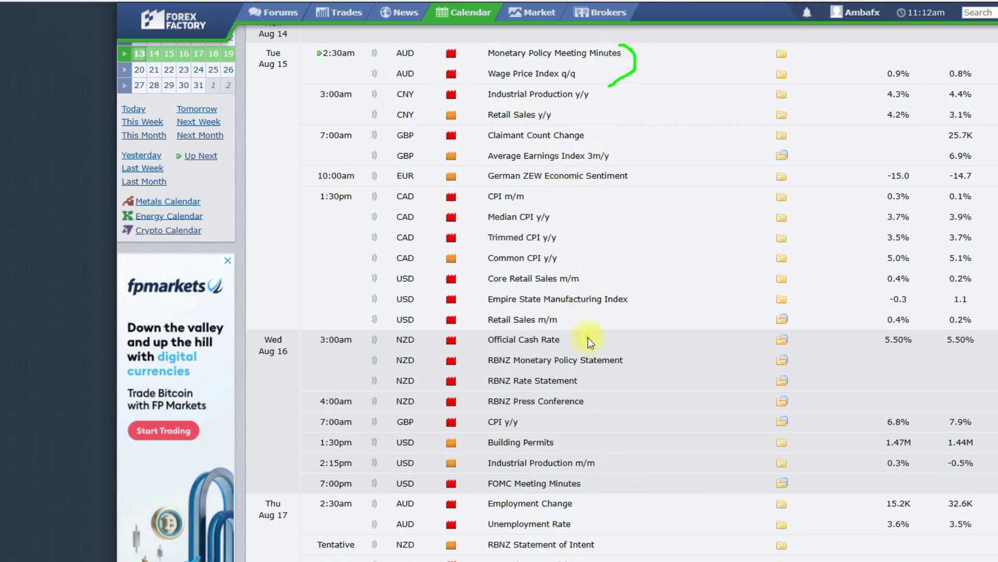
left_click_drag(545, 198, 624, 278)
left_click_drag(604, 371, 626, 453)
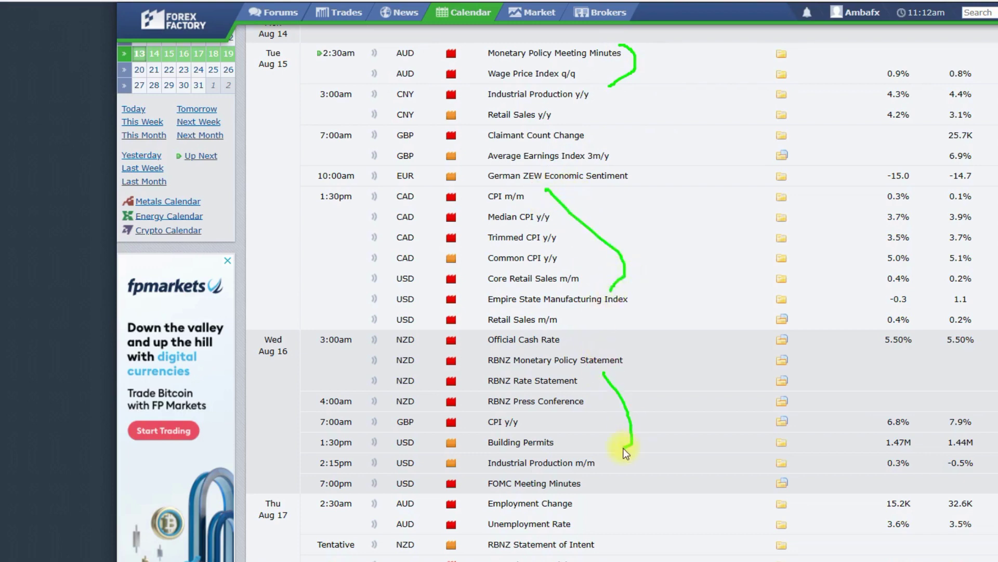
left_click_drag(666, 226, 689, 169)
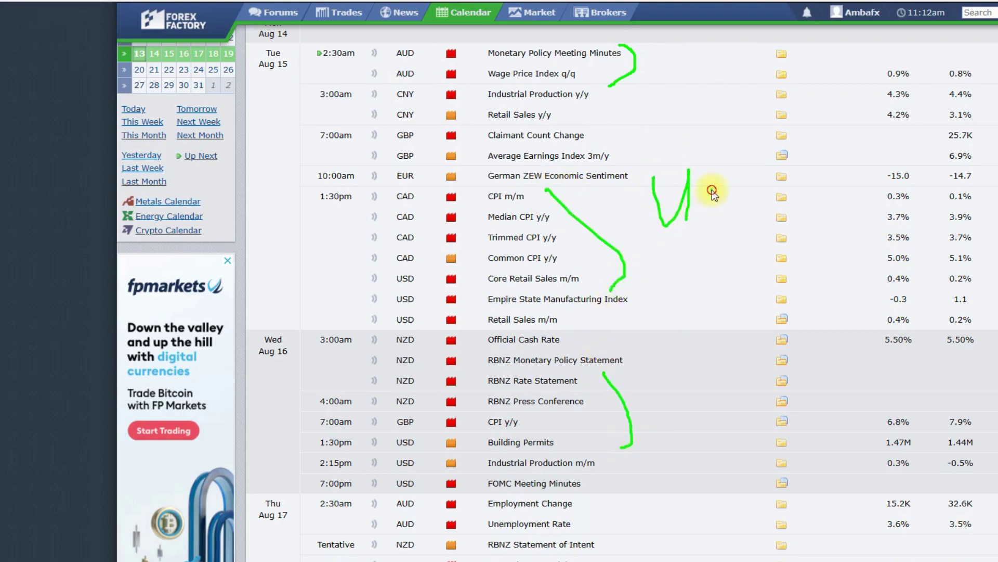
key("e")
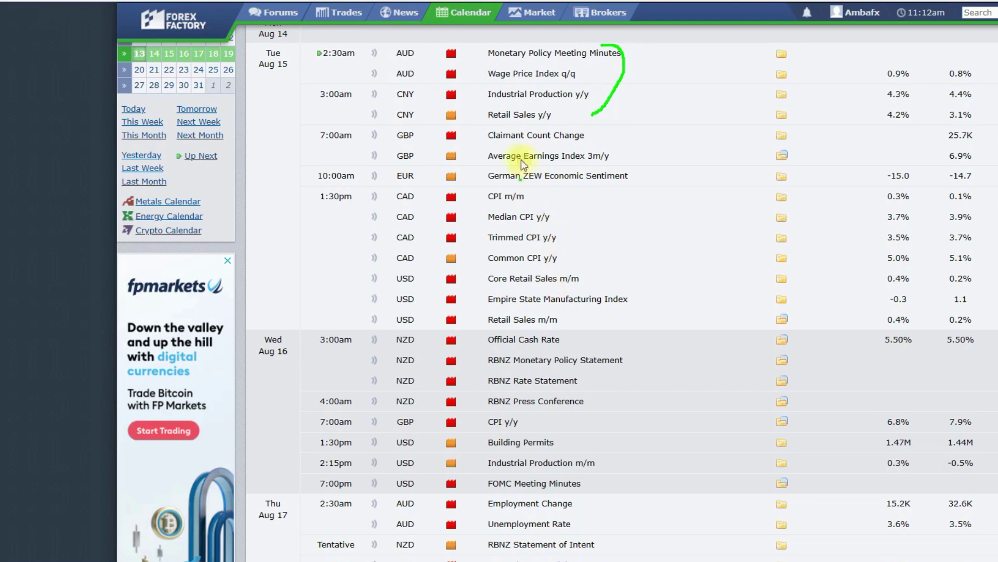
Bracket Tuesday's AUD and CAD CPI event groups, and mark Wednesday's NZD rate events.
left_click_drag(606, 44, 623, 87)
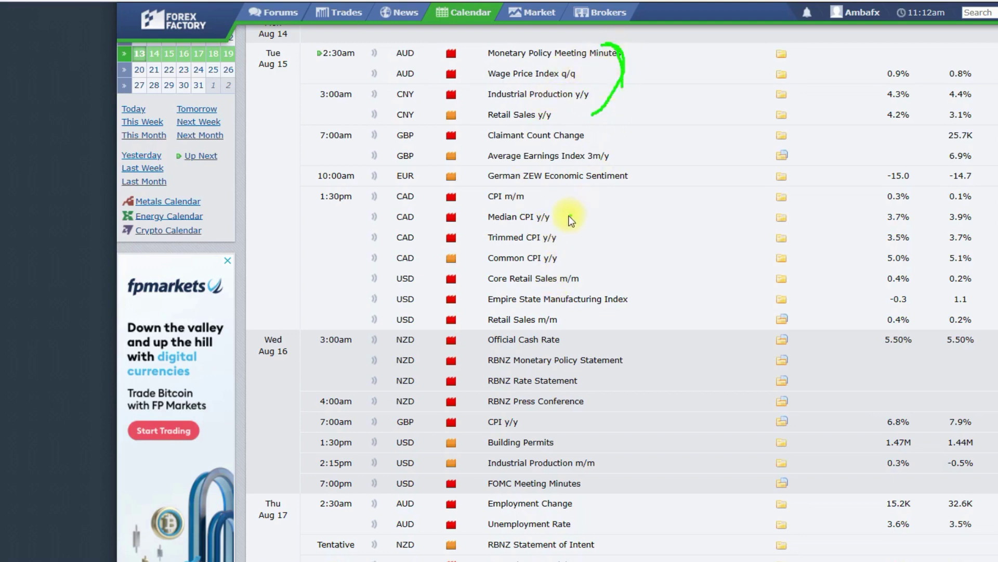
left_click_drag(545, 207, 588, 239)
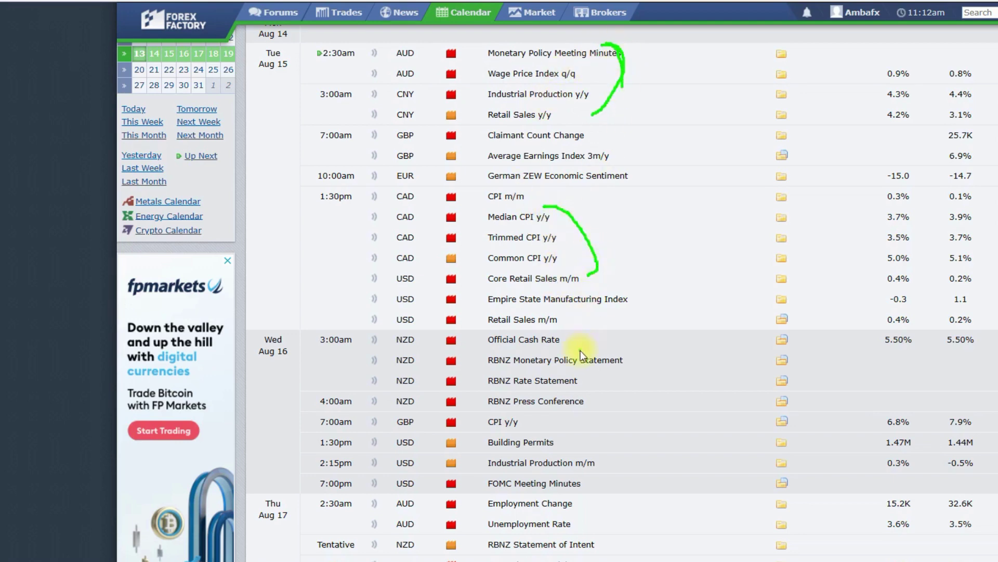
left_click_drag(576, 338, 627, 359)
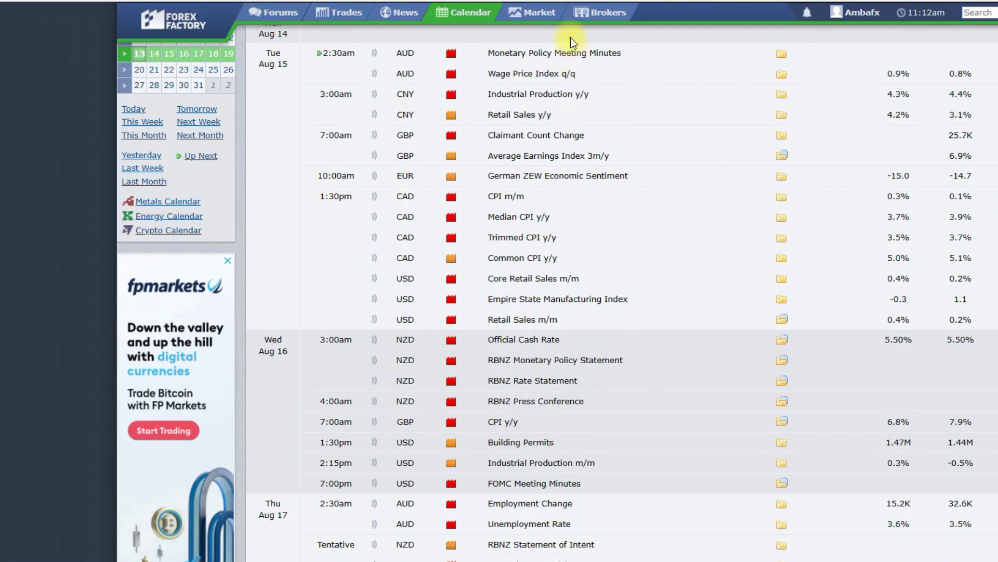
Bracket the AUD, CAD CPI and RBNZ event groups again and handwrite "USD" beside the CAD rows.
mouse_move(570, 37)
left_mouse_down()
mouse_move(626, 54)
mouse_move(616, 82)
left_mouse_up()
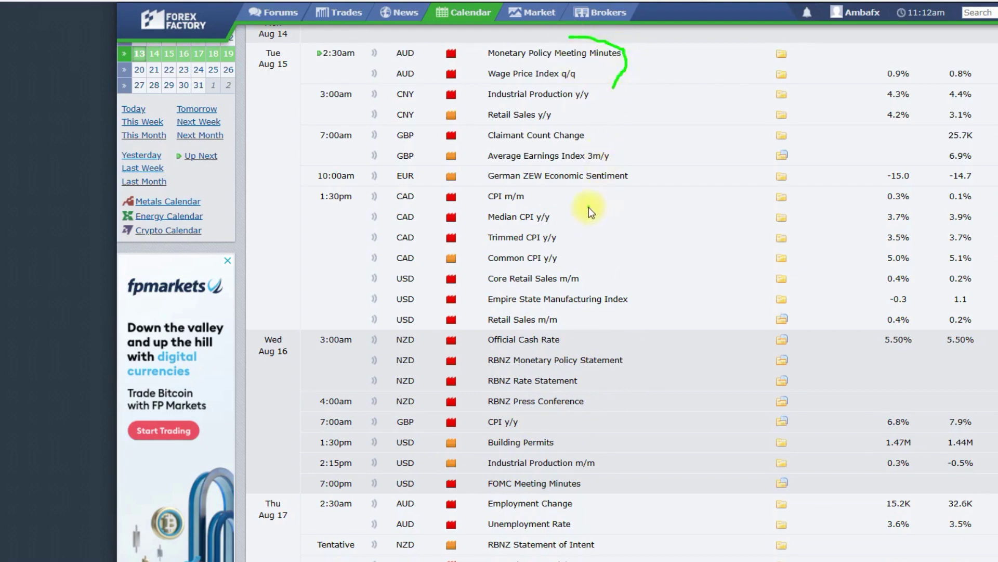
left_click_drag(597, 226, 611, 272)
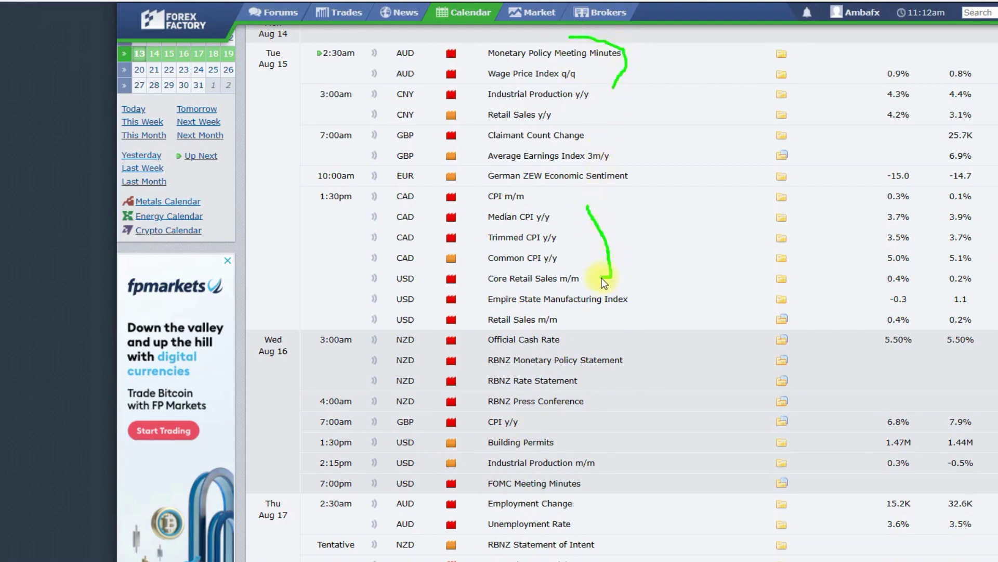
left_click_drag(614, 352, 610, 416)
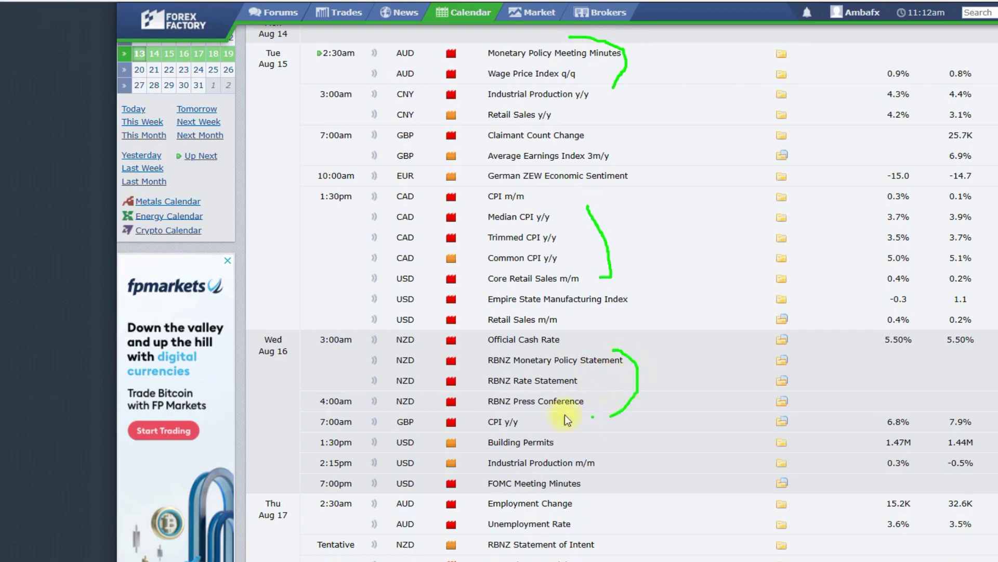
mouse_move(628, 191)
left_mouse_down()
mouse_move(629, 220)
mouse_move(650, 183)
mouse_move(685, 218)
left_mouse_up()
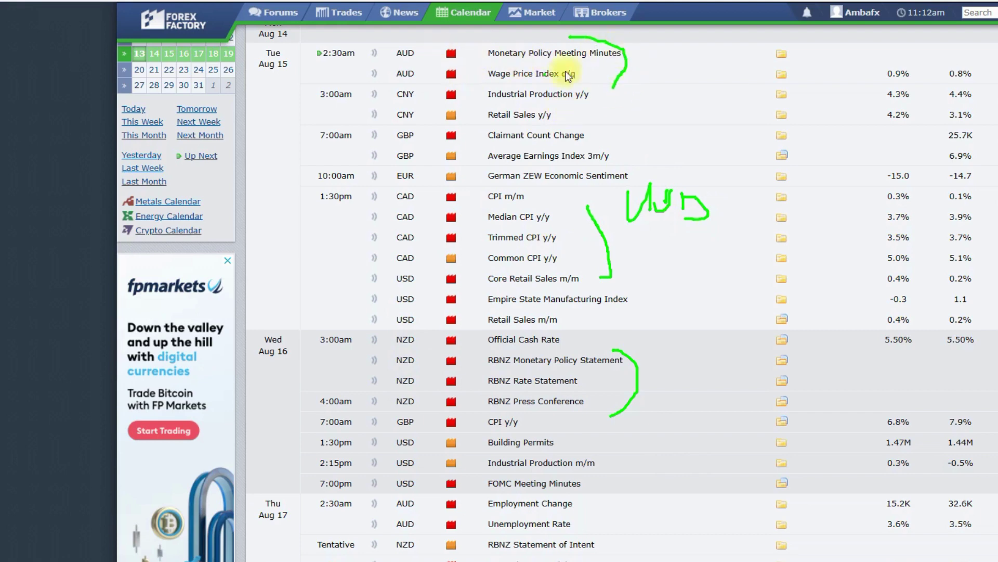
Draw a short pointer mark beside each of the three bracketed event groups, and clear all the marks.
left_click_drag(647, 72, 682, 73)
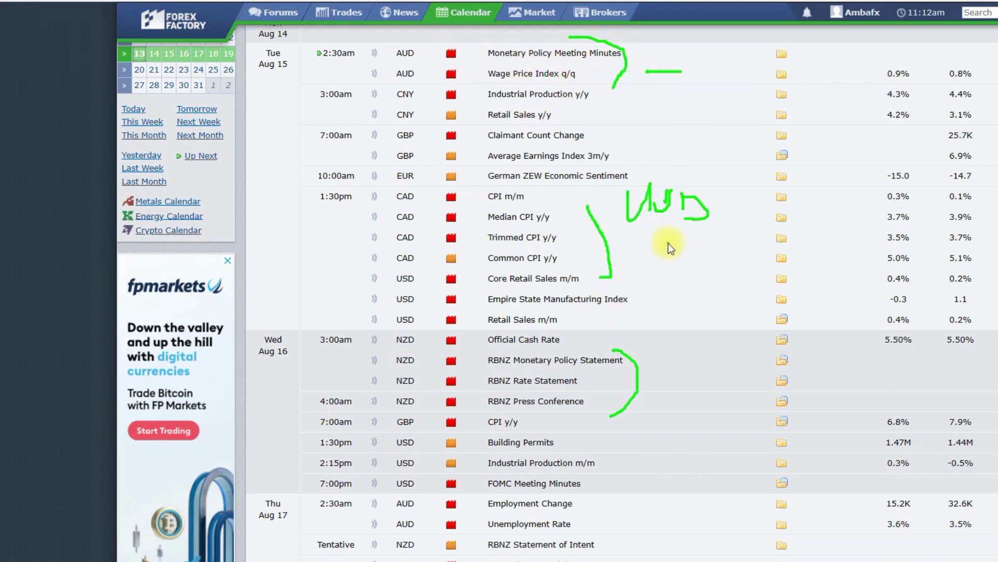
left_click_drag(669, 242, 692, 238)
mouse_move(657, 368)
left_mouse_down()
mouse_move(670, 366)
mouse_move(673, 380)
left_mouse_up()
left_click(619, 397)
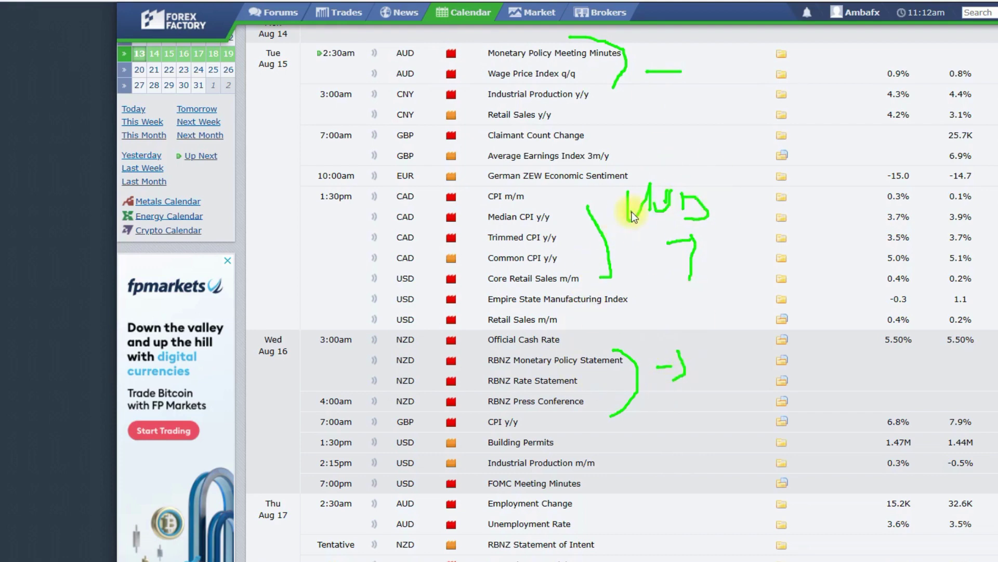
left_click(637, 390)
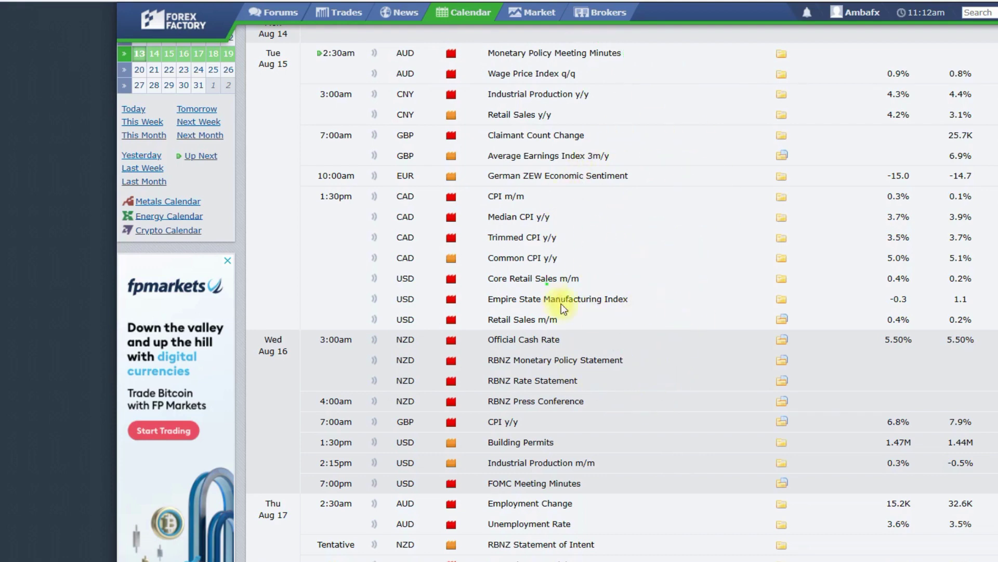
Bracket the CAD CPI rows and sweep a long line down beside all of Tuesday's and Wednesday's events.
left_click_drag(585, 202, 609, 254)
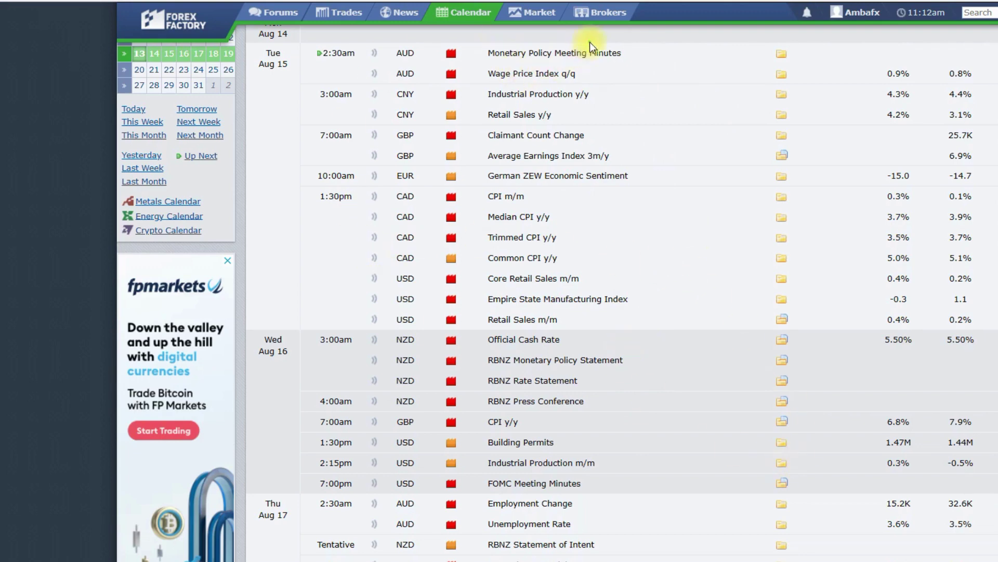
mouse_move(590, 42)
left_mouse_down()
mouse_move(641, 388)
mouse_move(636, 470)
left_mouse_up()
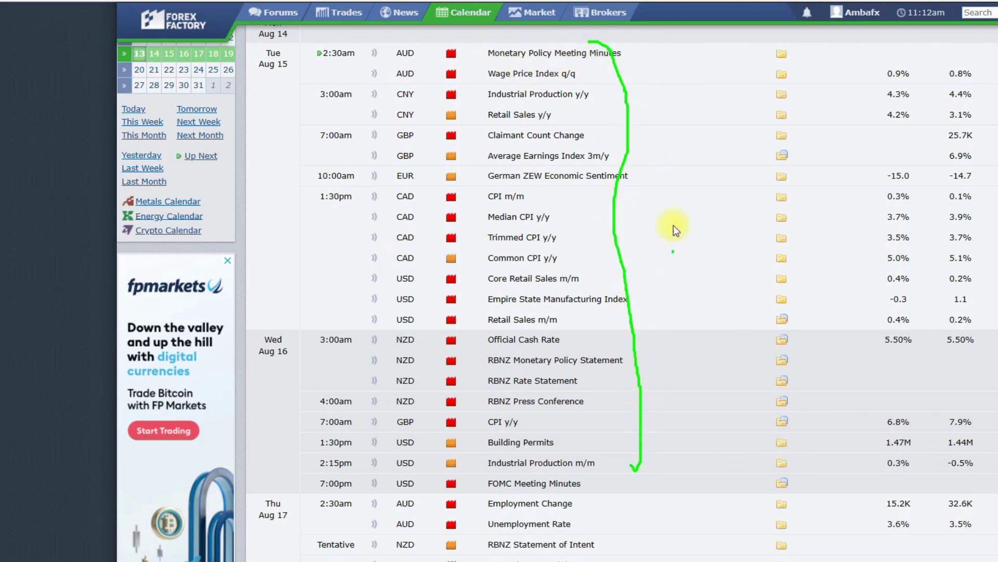
left_click(743, 381)
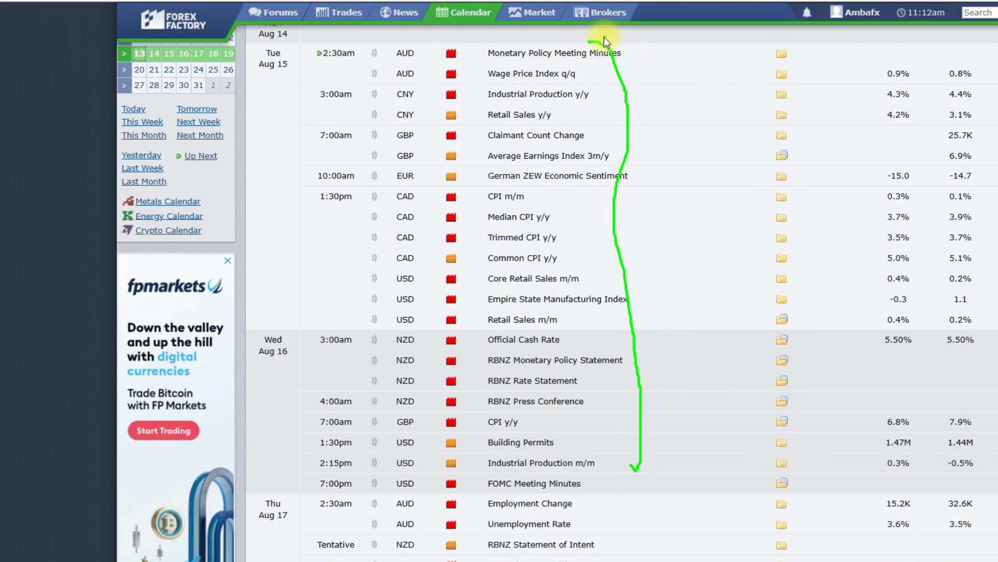
mouse_move(604, 36)
left_mouse_down()
mouse_move(632, 59)
mouse_move(645, 158)
mouse_move(650, 366)
left_mouse_up()
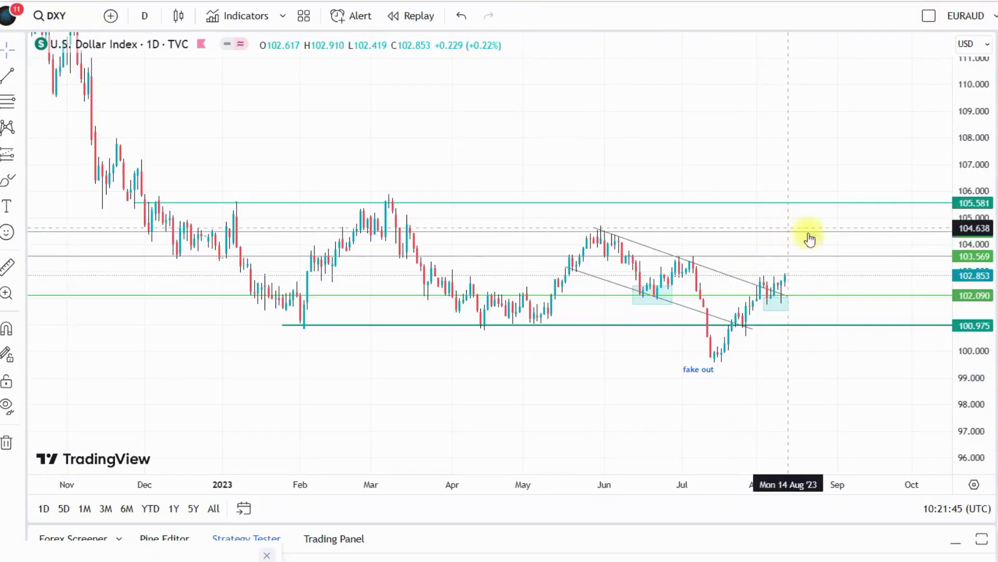
Examine the recent price action around the descending channel on the U.S. Dollar Index daily chart in TradingView.
scroll(809, 236, "up", 3)
scroll(900, 285, "down", 2)
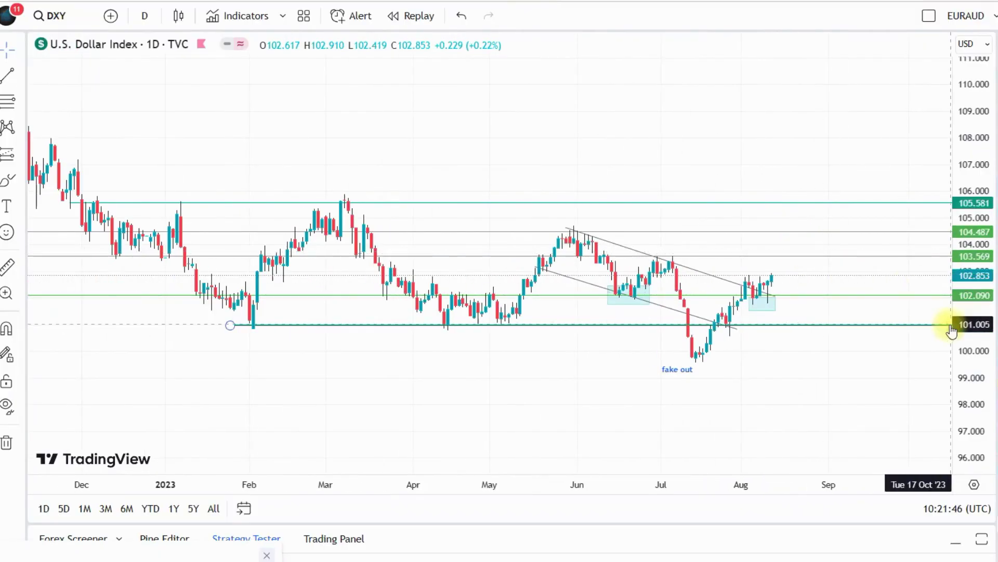
left_click_drag(970, 328, 974, 283)
scroll(867, 272, "up", 3)
scroll(876, 280, "down", 2)
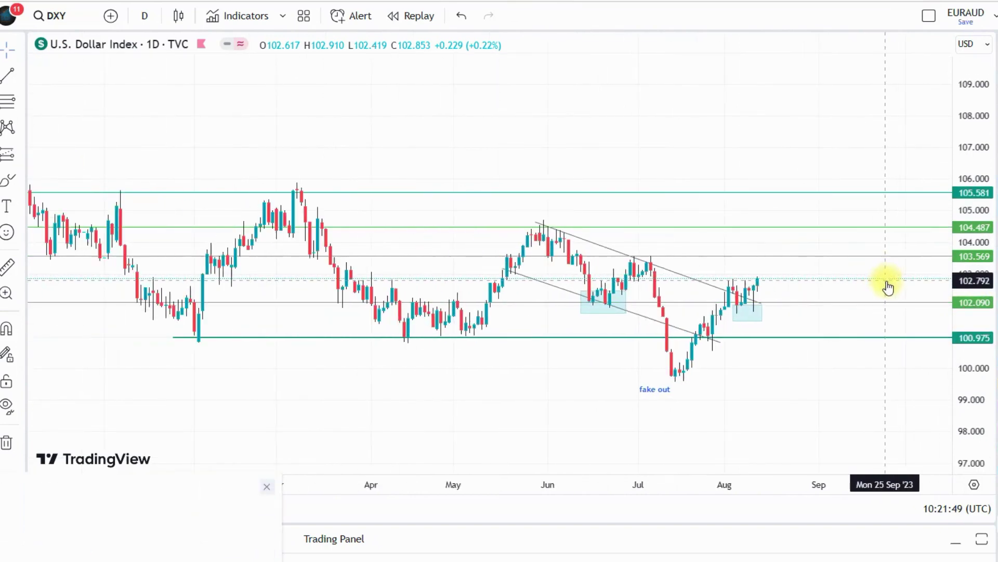
left_click_drag(885, 281, 857, 275)
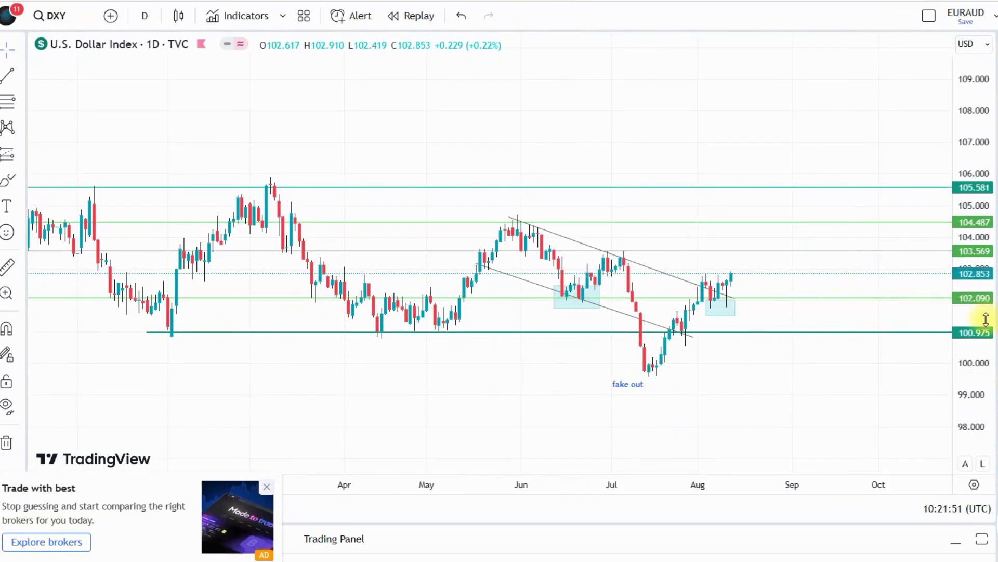
left_click_drag(983, 319, 983, 289)
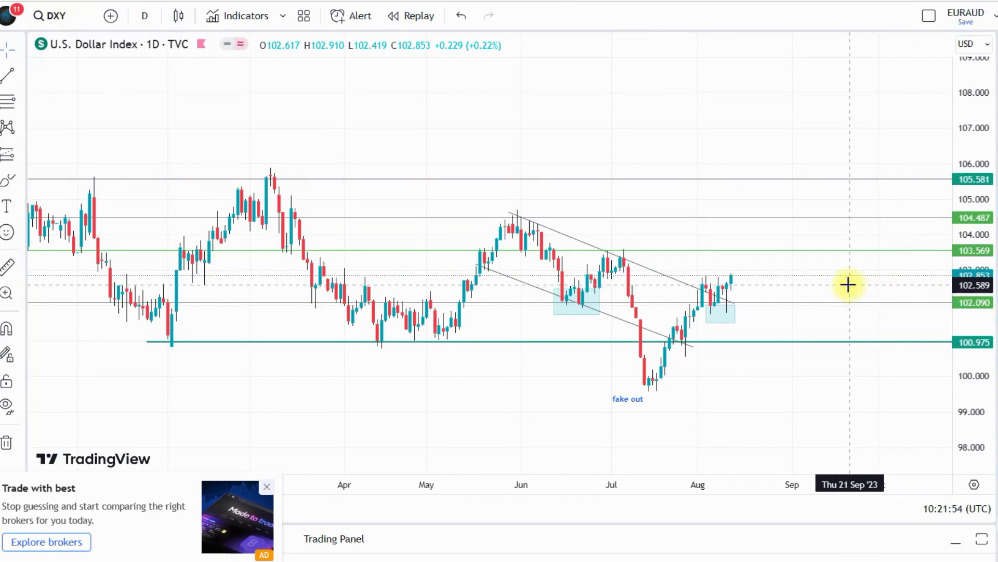
left_click_drag(844, 283, 807, 279)
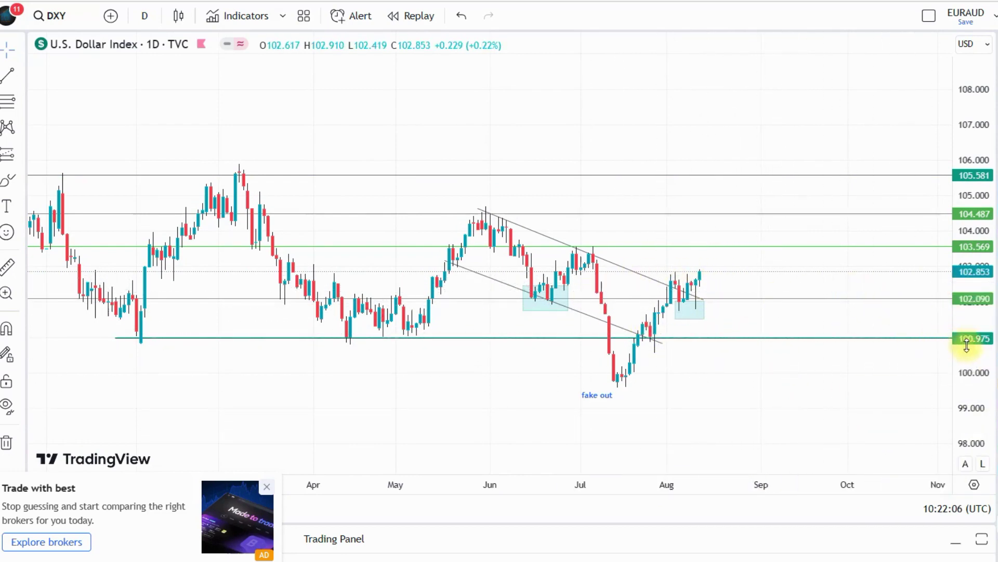
left_click_drag(967, 345, 974, 292)
scroll(877, 291, "up", 2)
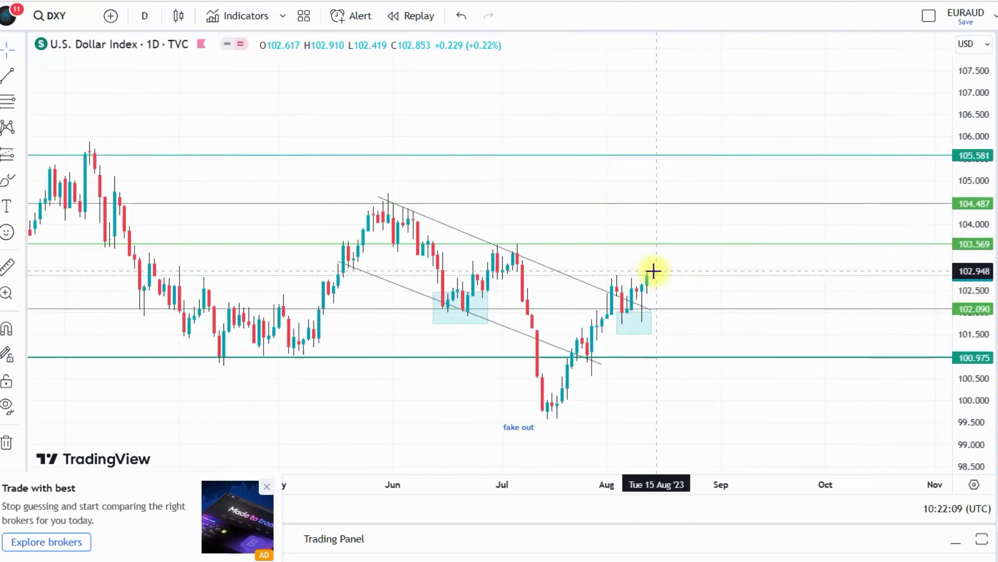
left_click_drag(511, 177, 535, 175)
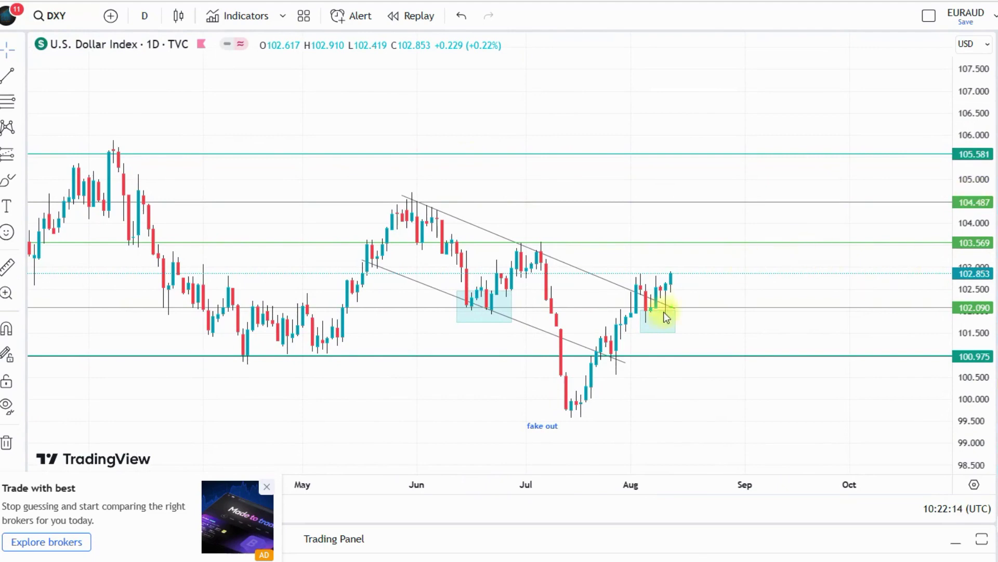
Mark the price reactions along the channel's upper trendline and in the two shaded zones near 102.090, and clear the marks.
left_click_drag(622, 280, 685, 309)
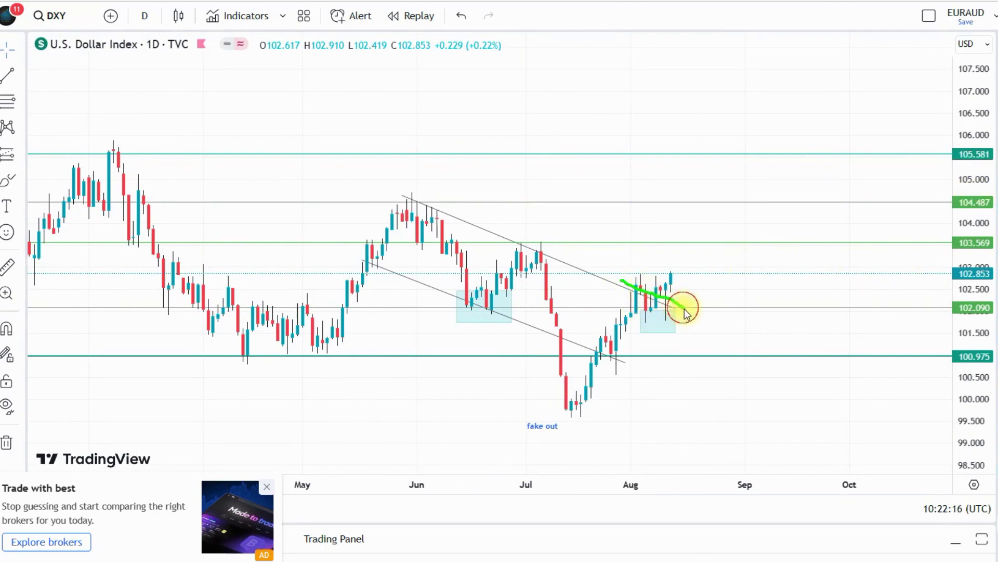
left_click_drag(520, 244, 546, 254)
left_click_drag(403, 197, 438, 219)
left_click_drag(456, 293, 507, 301)
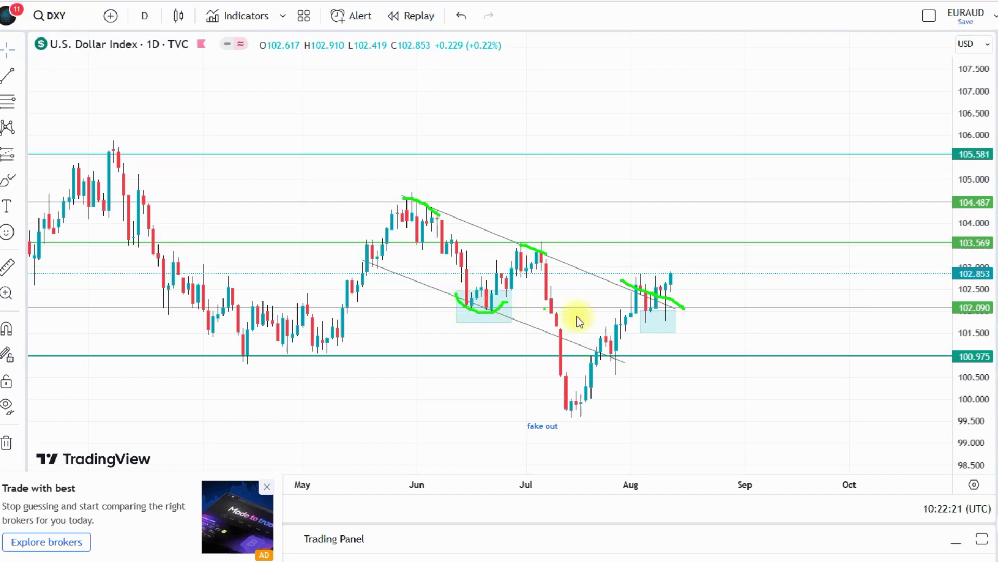
left_click_drag(643, 314, 676, 315)
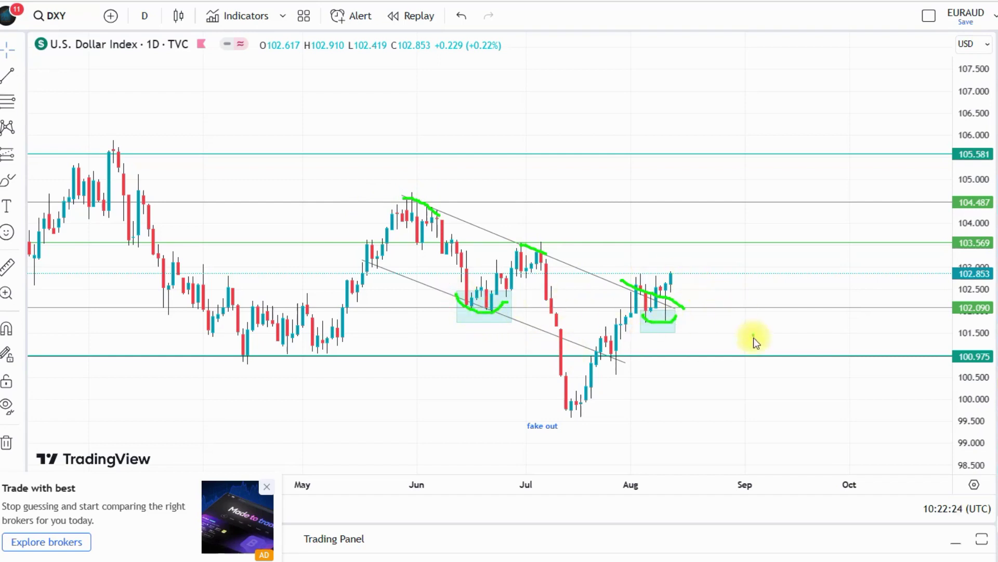
key("ctrl+z")
key("ctrl+z")
key("ctrl+z")
key("ctrl+z")
key("ctrl+z")
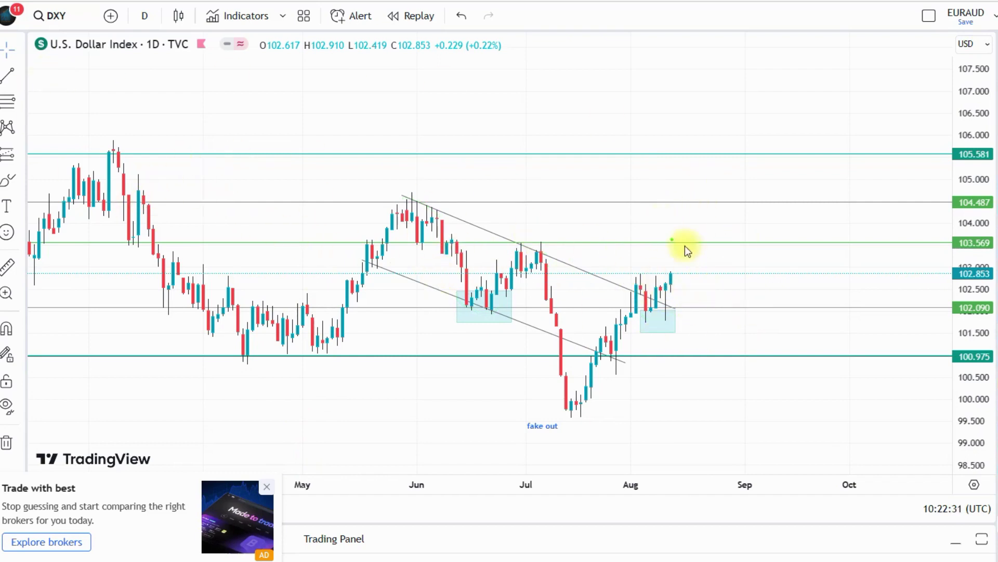
Sketch a projected dip and rally to 104.487 and 105.581, mark the late-May high, clear the sketches, and underline the August shaded zone.
mouse_move(672, 276)
left_mouse_down()
mouse_move(684, 281)
mouse_move(718, 257)
mouse_move(737, 209)
mouse_move(718, 212)
mouse_move(744, 216)
left_mouse_up()
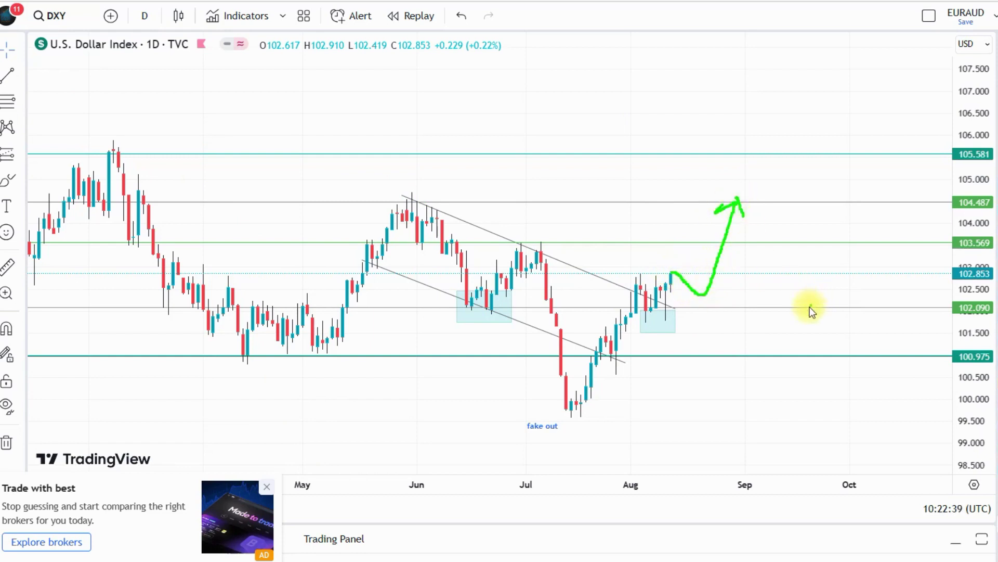
left_click(702, 224)
key("ctrl+z")
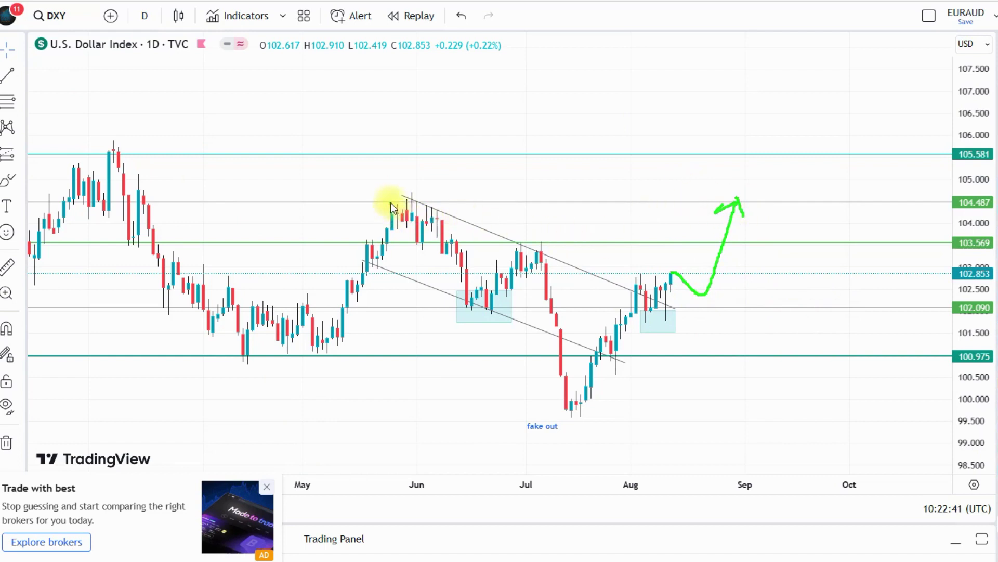
left_click_drag(394, 199, 474, 199)
left_click_drag(742, 208, 738, 174)
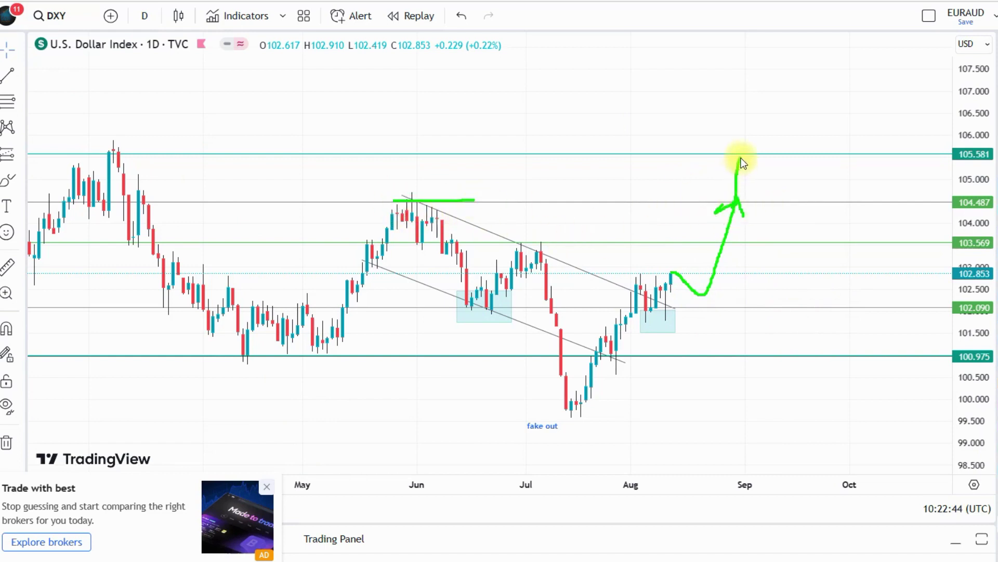
key("ctrl+z")
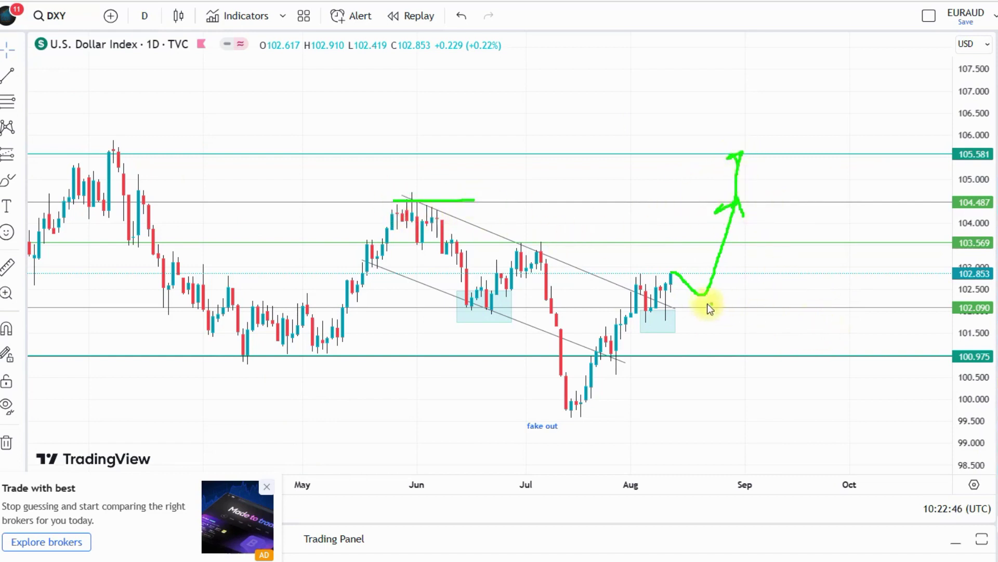
key("Escape")
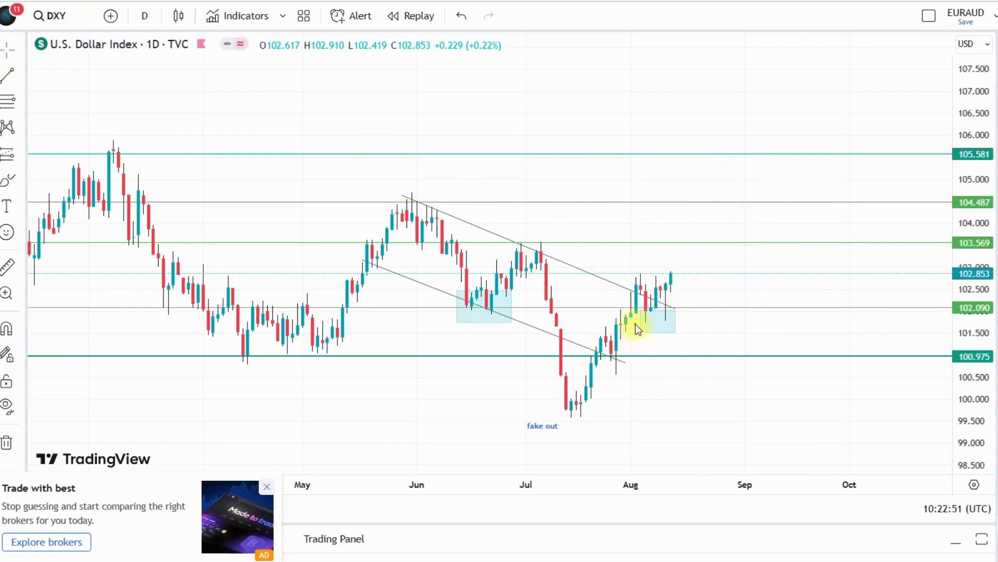
left_click_drag(637, 319, 684, 318)
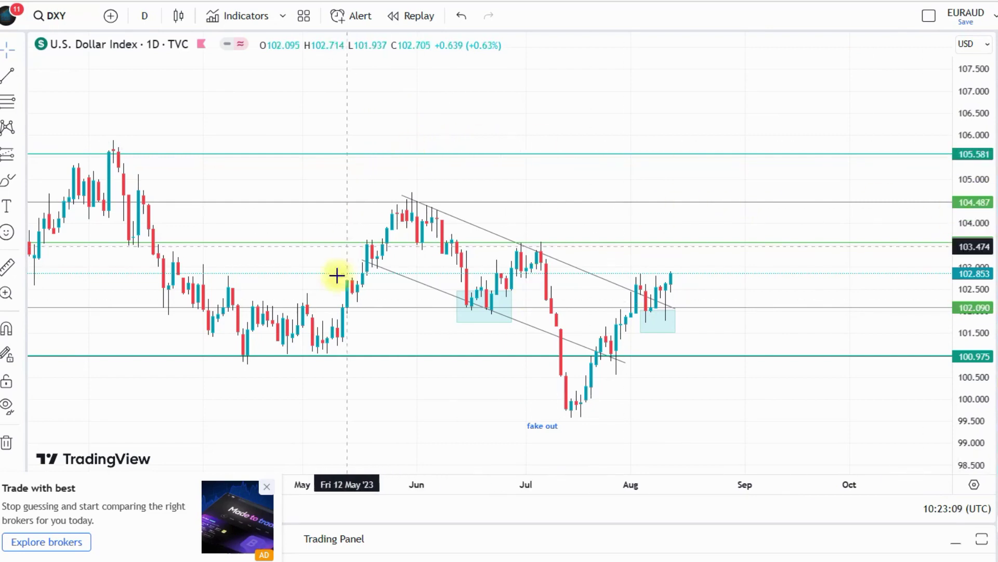
Close the advert and switch to the 1-hour Gold chart, framing the descending channel and the 1902.88 level.
left_click(267, 487)
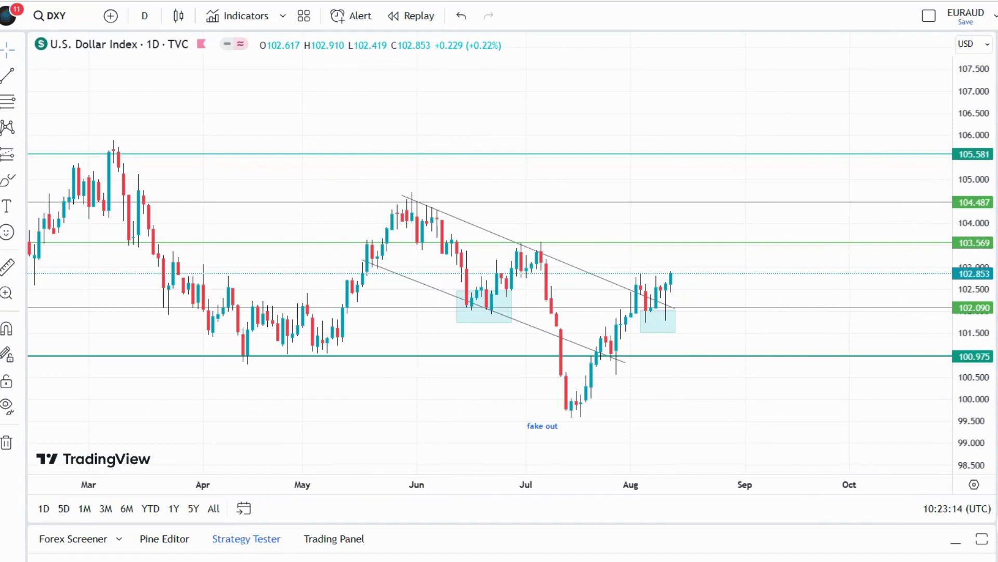
key("Down")
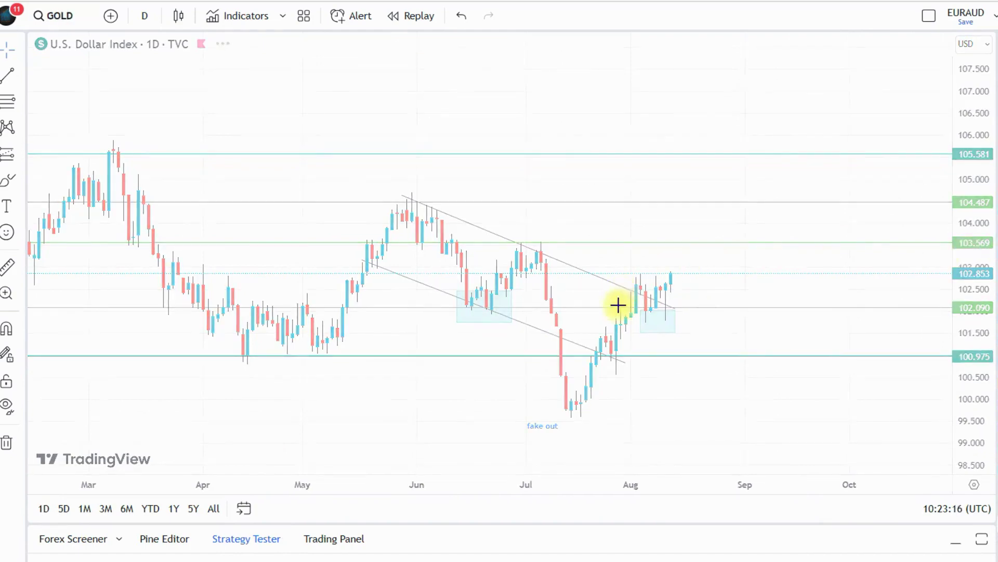
left_click(145, 15)
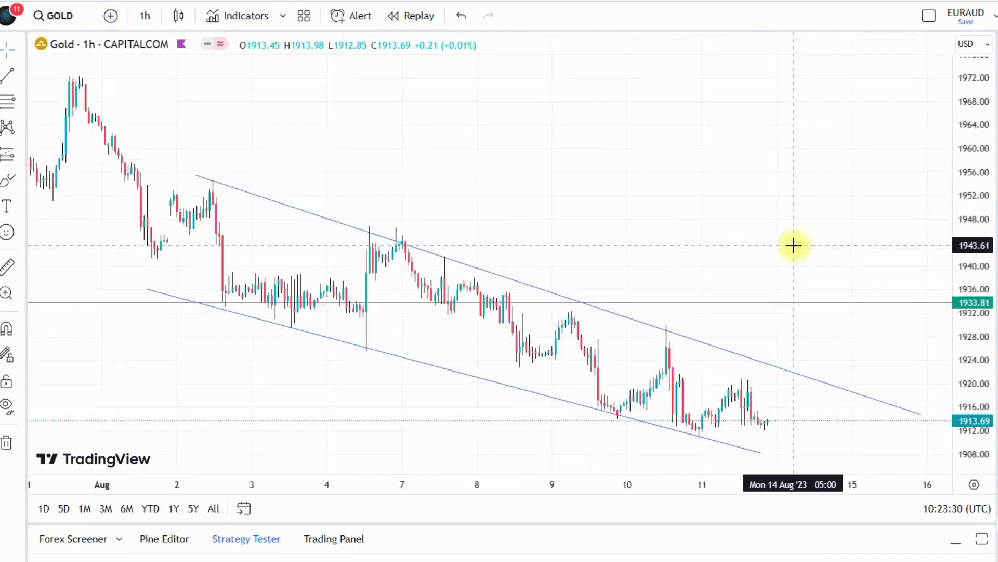
scroll(794, 245, "down", 3)
left_click_drag(968, 283, 971, 224)
left_click_drag(820, 257, 733, 129)
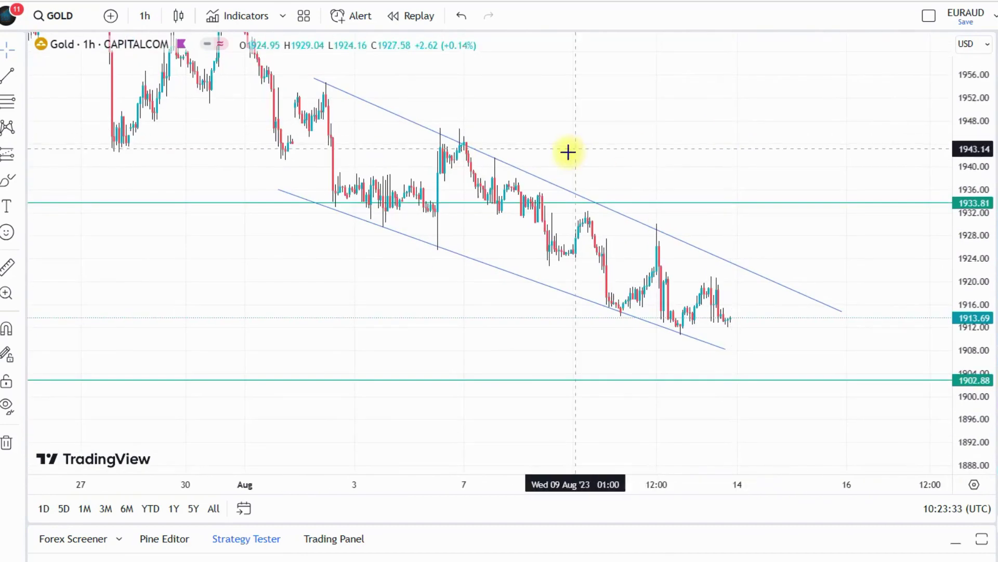
Mark the price reactions along the descending channel's upper trendline on the 1-hour Gold chart.
left_click_drag(319, 87, 325, 86)
left_click_drag(441, 138, 449, 138)
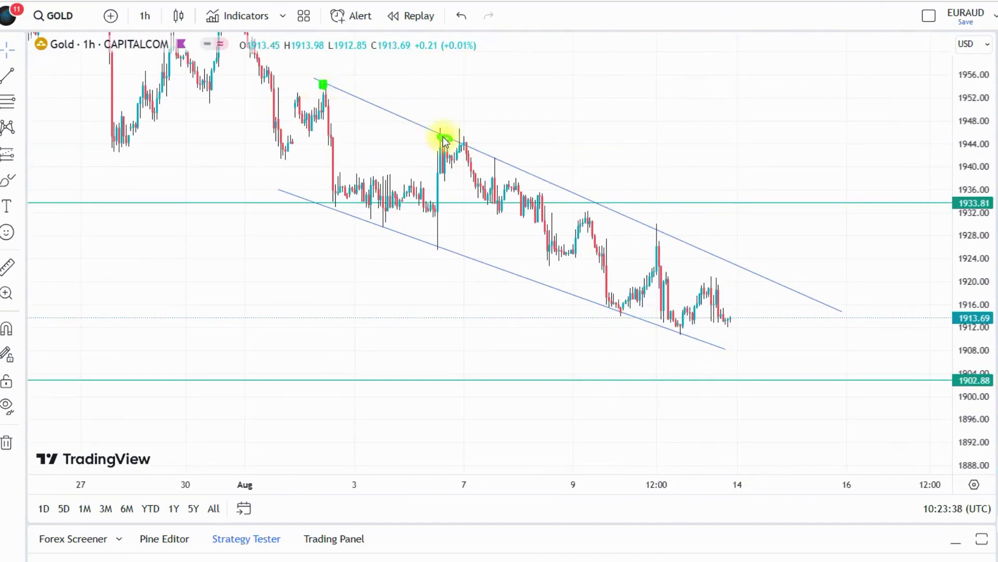
left_click_drag(325, 85, 375, 106)
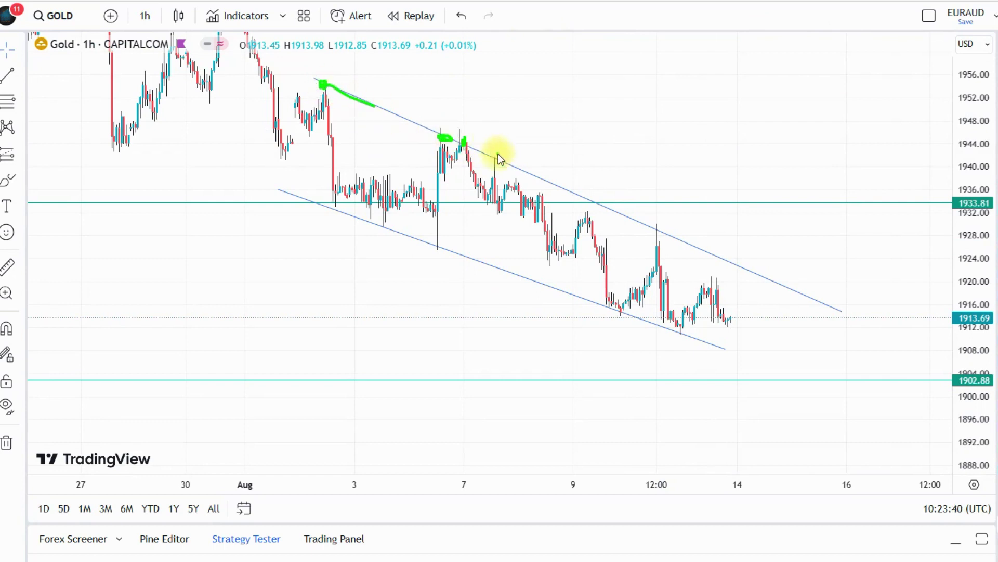
left_click_drag(483, 152, 503, 162)
left_click_drag(655, 227, 665, 228)
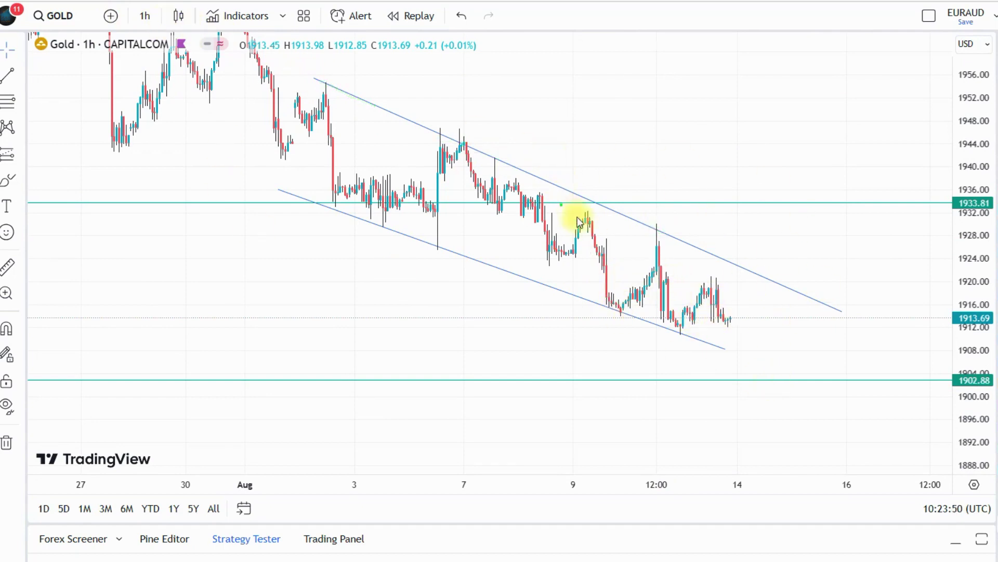
Trace the August swings inside the channel, sketch a projected rally past the upper trendline and drop to 1902.88, clearing each sketch.
mouse_move(437, 241)
left_mouse_down()
mouse_move(450, 138)
mouse_move(588, 290)
mouse_move(643, 268)
mouse_move(655, 222)
mouse_move(685, 331)
mouse_move(718, 286)
left_mouse_up()
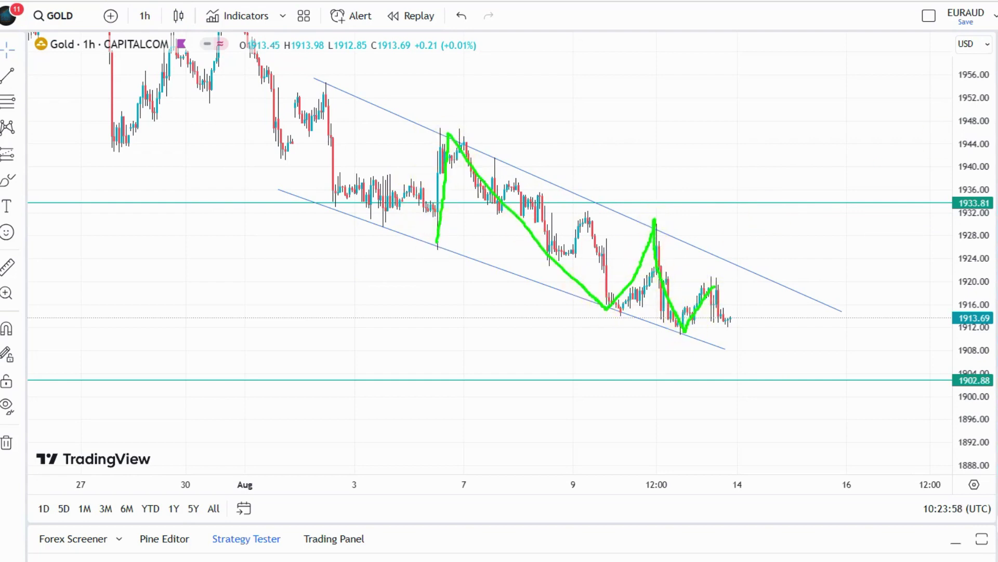
key("Escape")
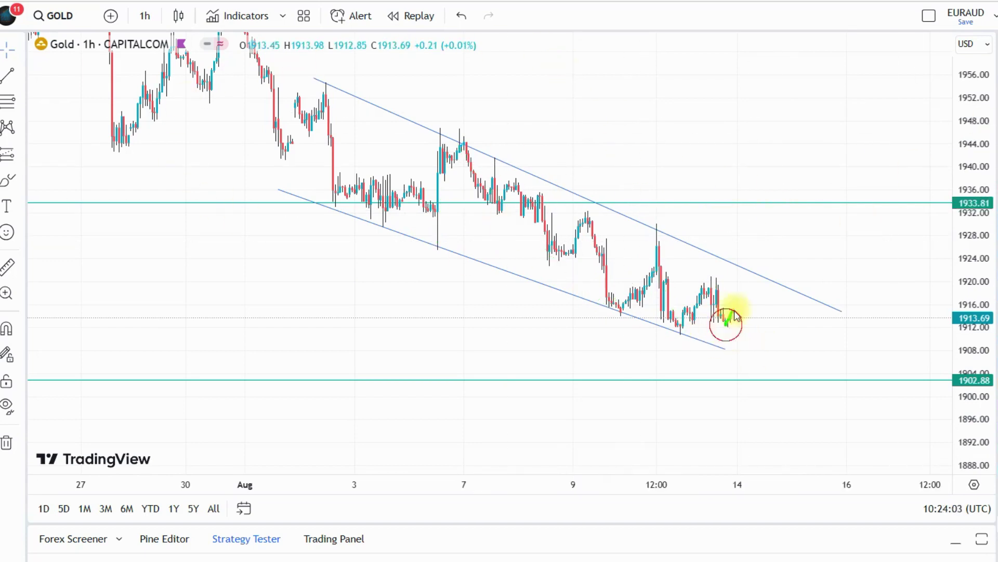
mouse_move(725, 325)
left_mouse_down()
mouse_move(747, 247)
mouse_move(785, 370)
left_mouse_up()
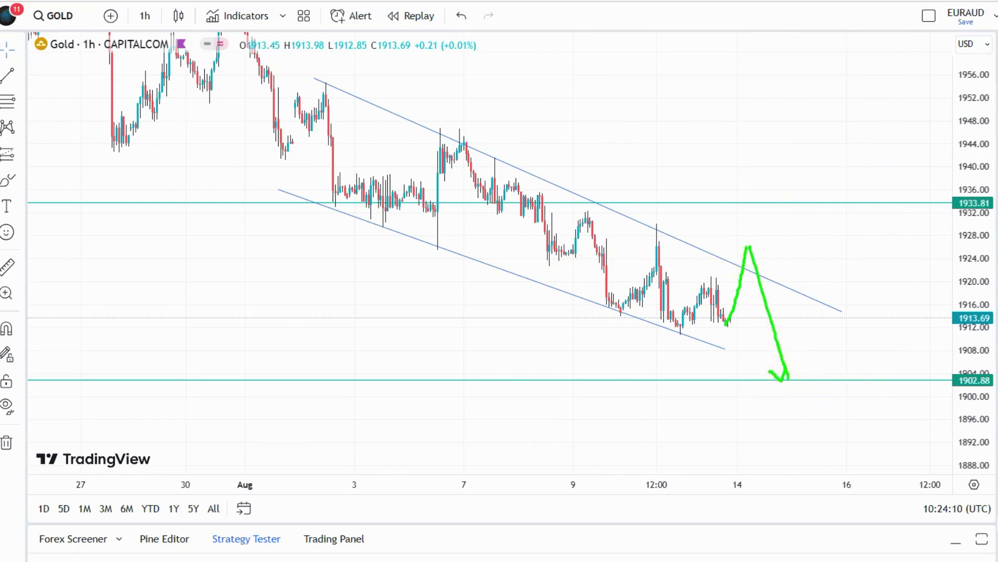
key("Escape")
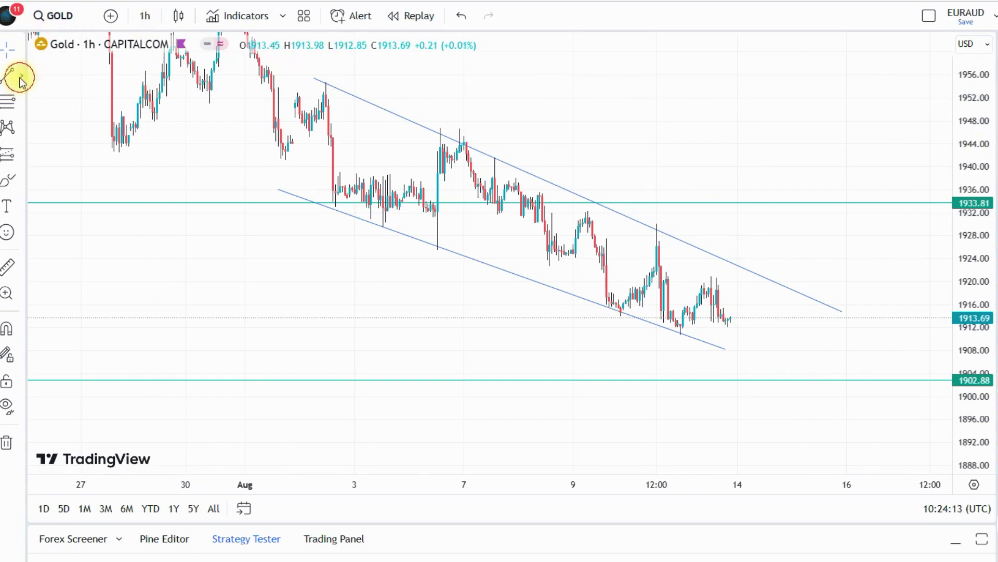
Add a horizontal line across the Gold chart at 1925.52.
left_click(21, 81)
left_click(47, 192)
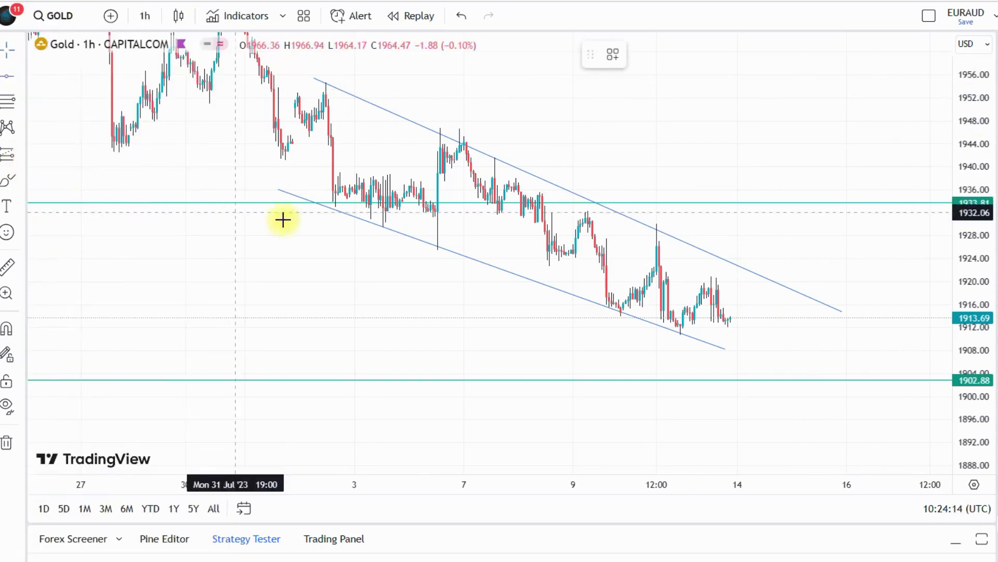
left_click(358, 252)
left_click_drag(359, 253, 363, 251)
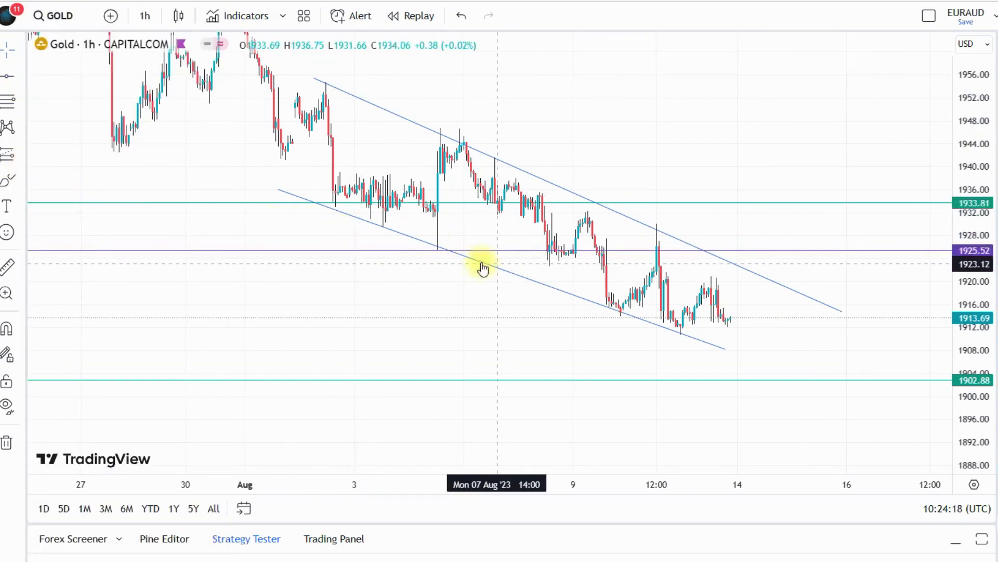
Draw a thin shaded rectangle around the 1925.52 line, from about 3 August to 15 August.
left_click(18, 179)
left_click(47, 323)
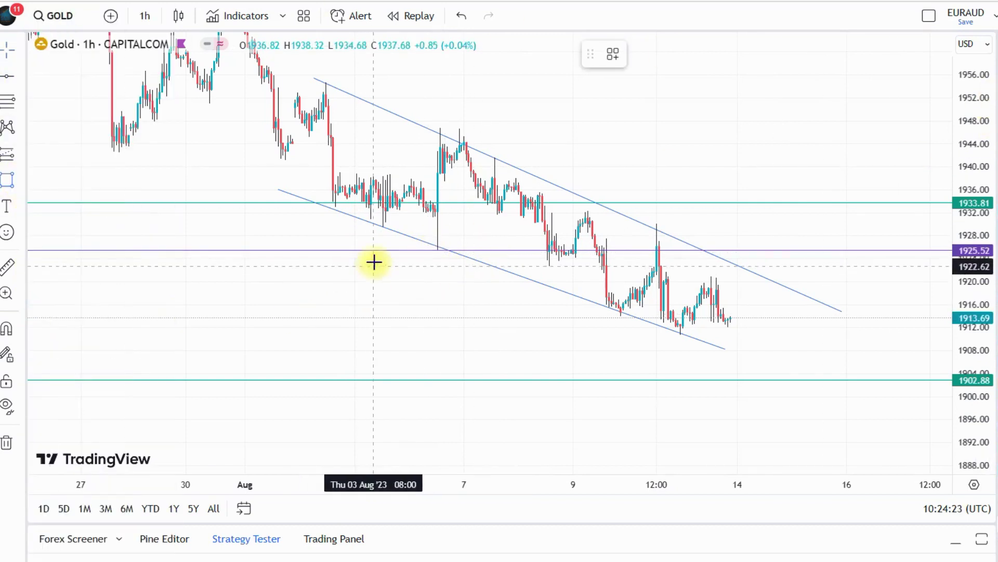
left_click(383, 246)
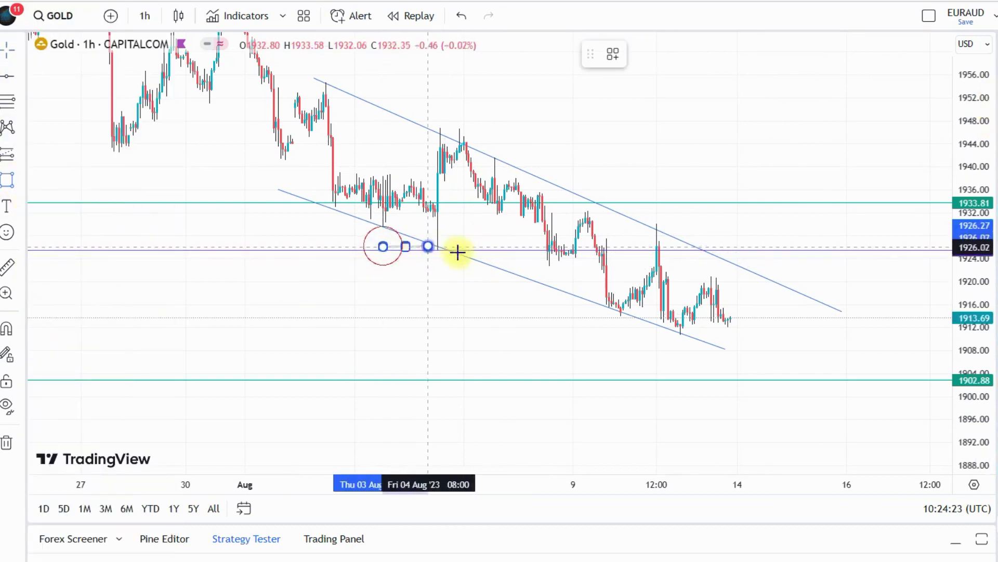
left_click(795, 251)
scroll(930, 327, "up", 3)
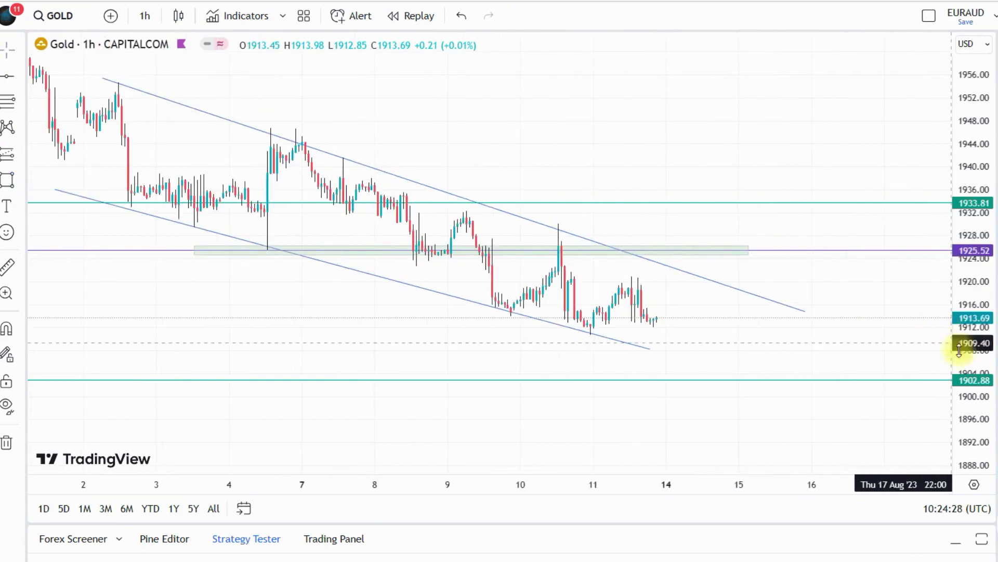
Sketch a projected rally from the current price to the 1925.52 zone and underline that zone.
left_click_drag(960, 351, 960, 287)
left_click_drag(864, 272, 832, 210)
left_click_drag(963, 134, 966, 172)
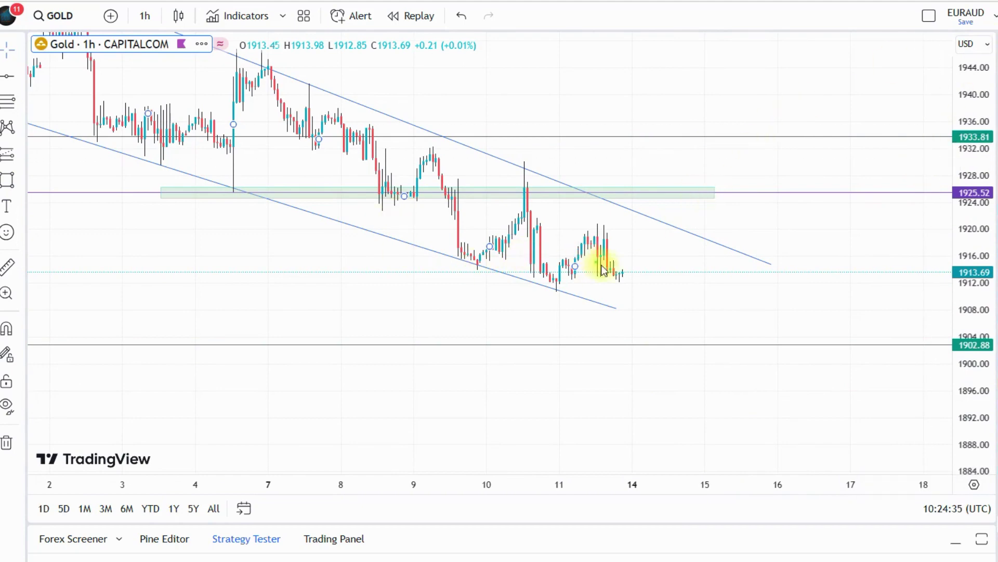
left_click_drag(617, 276, 654, 218)
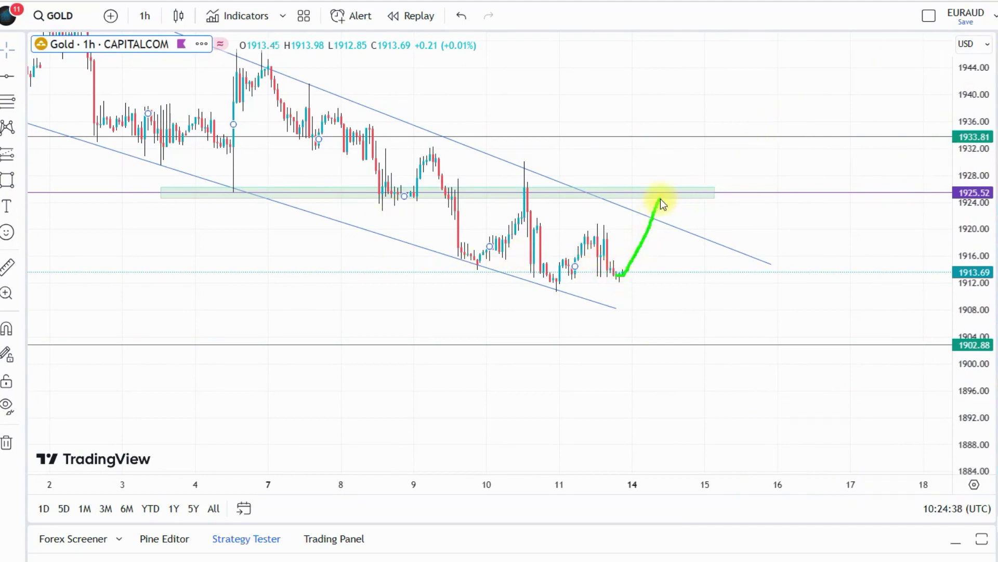
left_click_drag(369, 194, 653, 193)
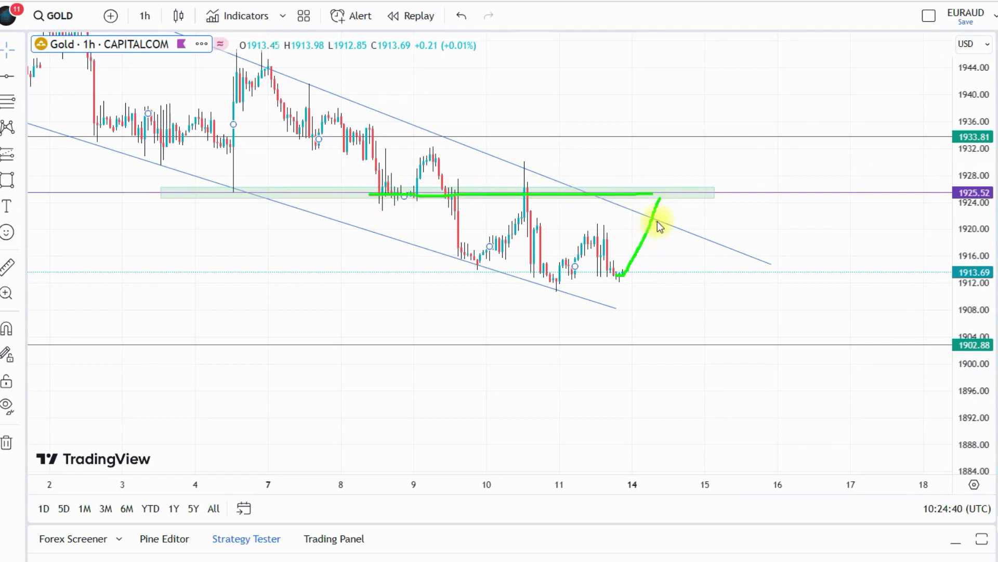
Mark the resistance near 1920 and the recent lows, sketch the projected decline to 1902.88, and clear the sketches.
left_click_drag(526, 225, 680, 223)
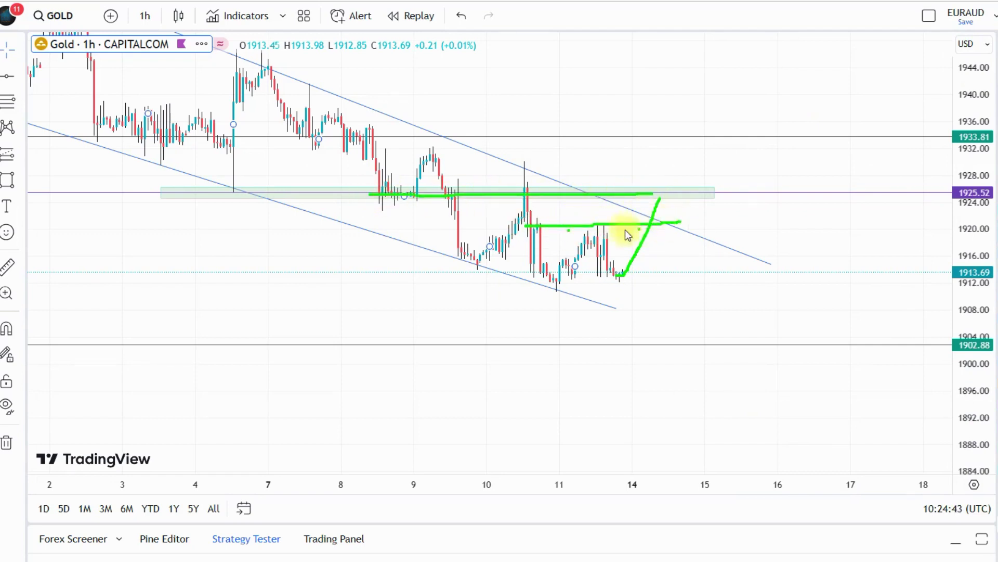
left_click_drag(577, 226, 695, 227)
left_click_drag(634, 192, 727, 193)
left_click_drag(592, 231, 671, 232)
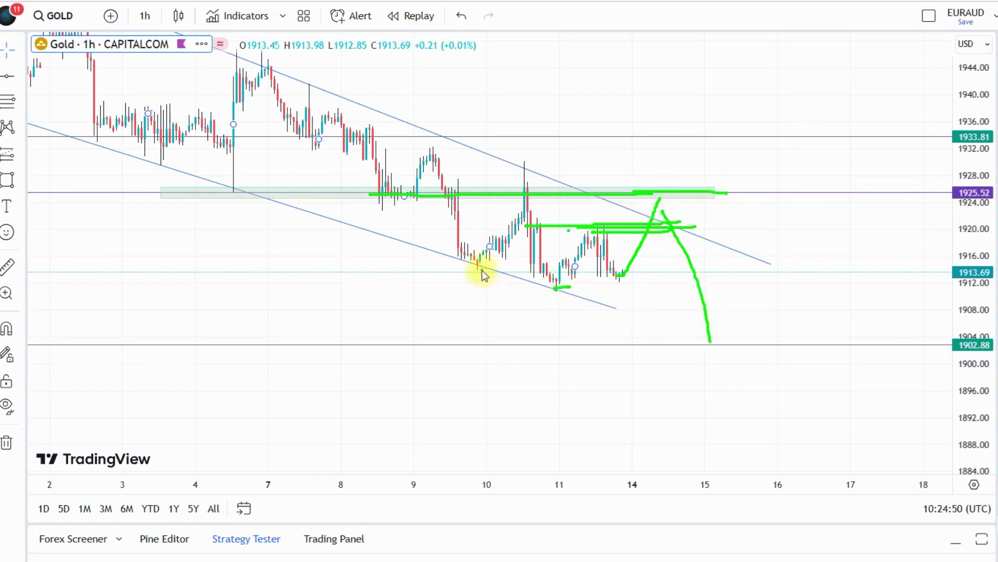
left_click_drag(474, 275, 496, 275)
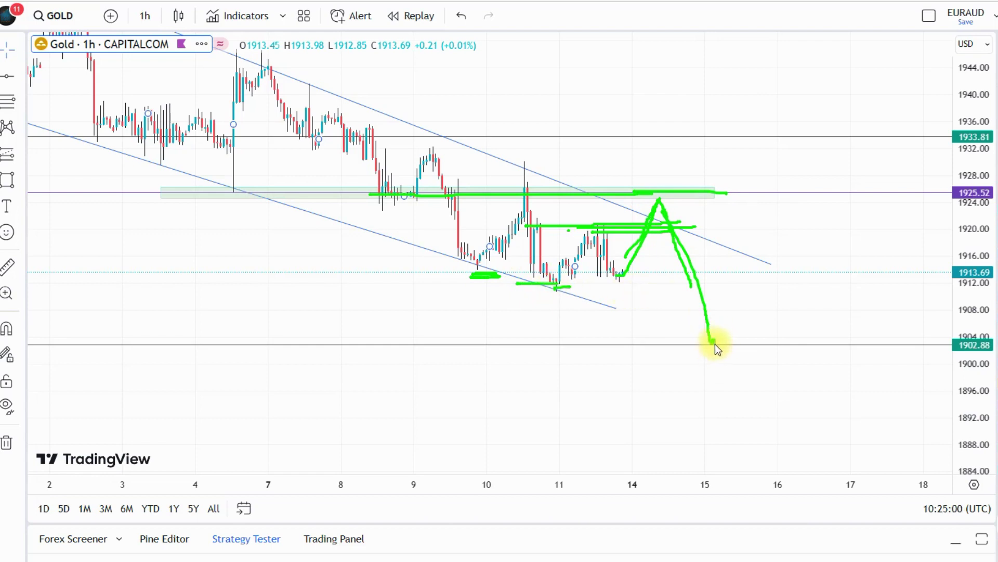
left_click_drag(716, 345, 710, 342)
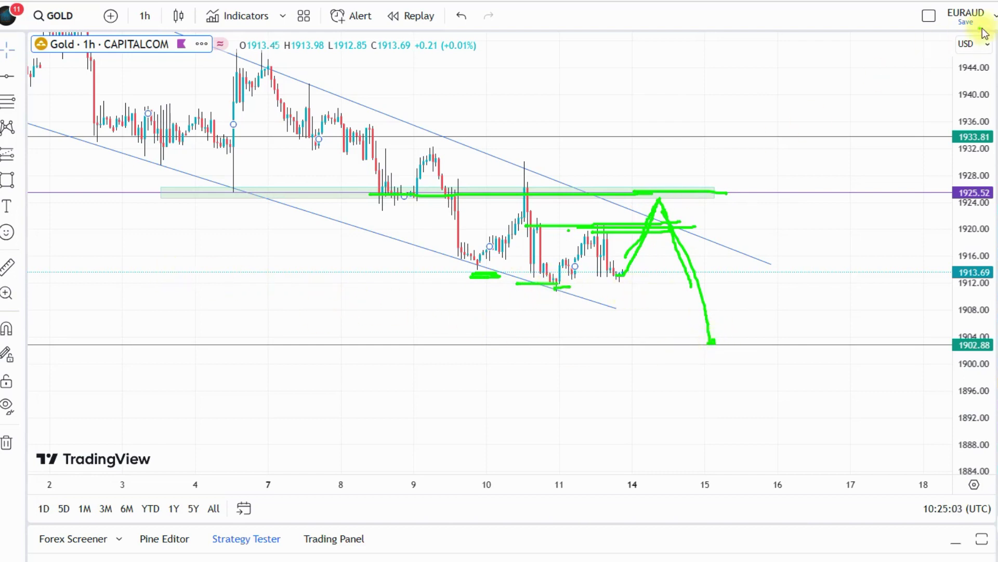
key("Escape")
Switch the Gold chart to the 1-week timeframe and fit the price scale automatically to the data.
left_click(144, 15)
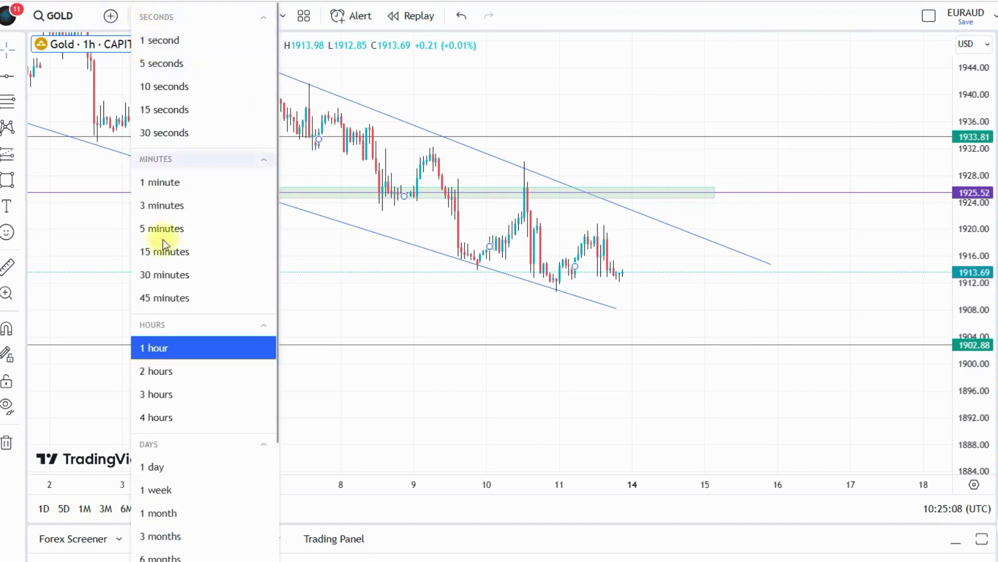
left_click(170, 488)
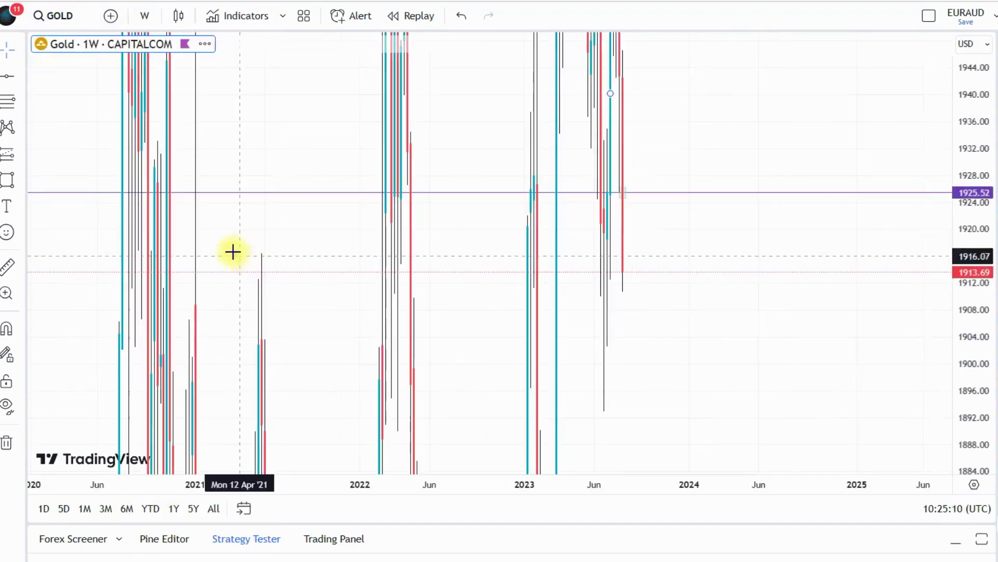
left_click(974, 484)
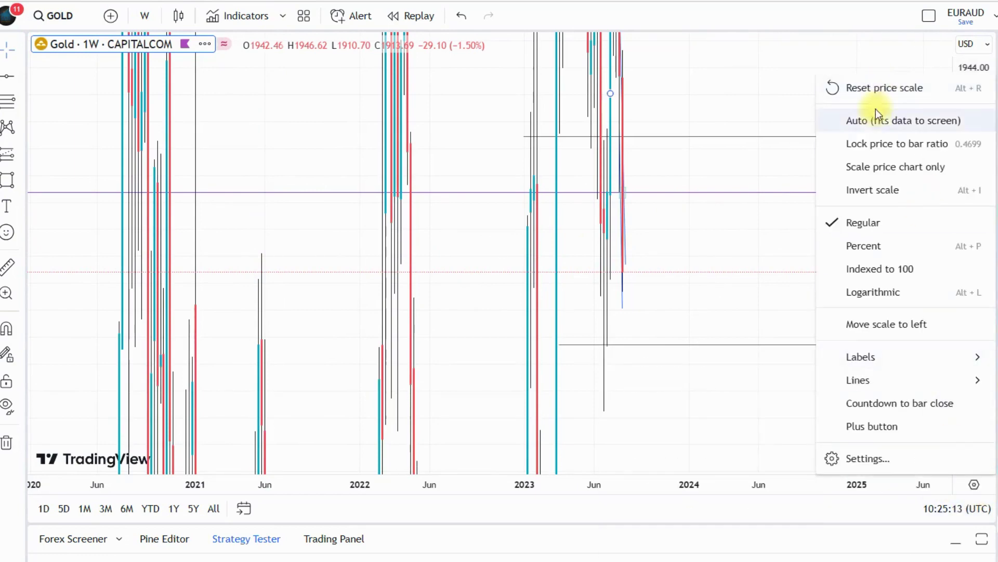
left_click(878, 121)
left_click_drag(510, 96, 596, 96)
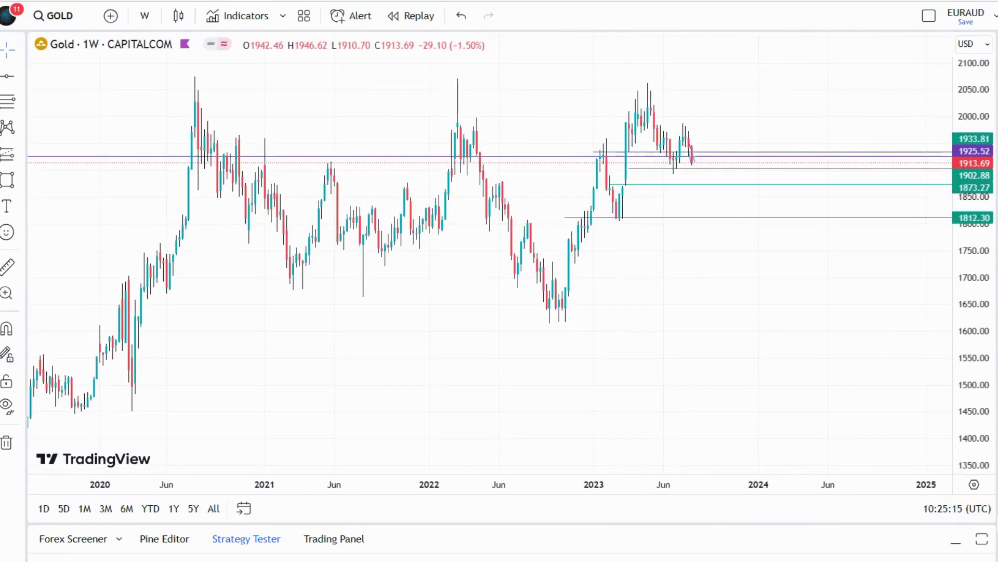
Mark the 2020 and 2022 highs, the current price area and the 1812.30 support on the weekly Gold chart.
left_click_drag(188, 84, 183, 111)
left_click_drag(435, 87, 500, 108)
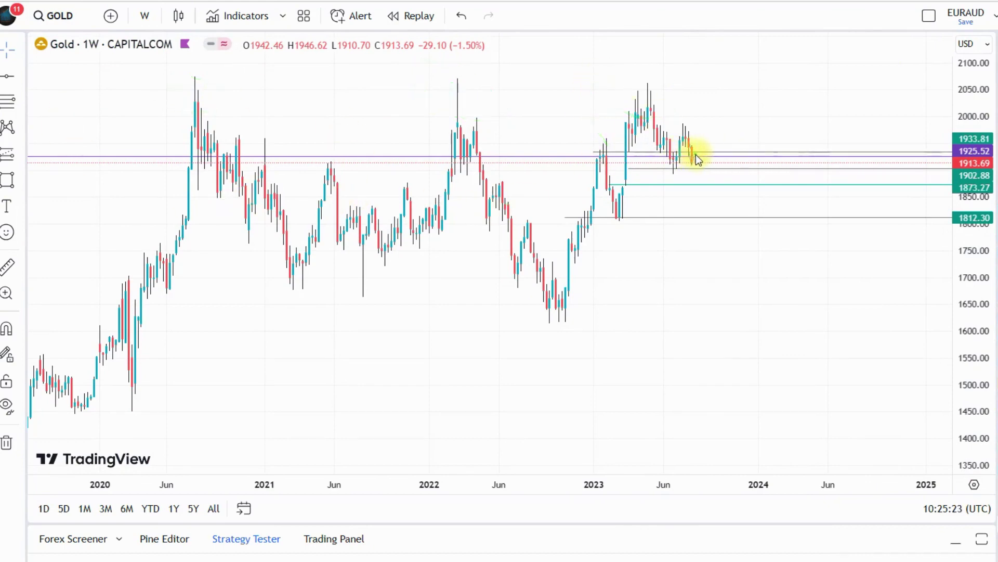
left_click_drag(698, 158, 699, 164)
left_click_drag(718, 208, 719, 216)
left_click_drag(606, 216, 643, 219)
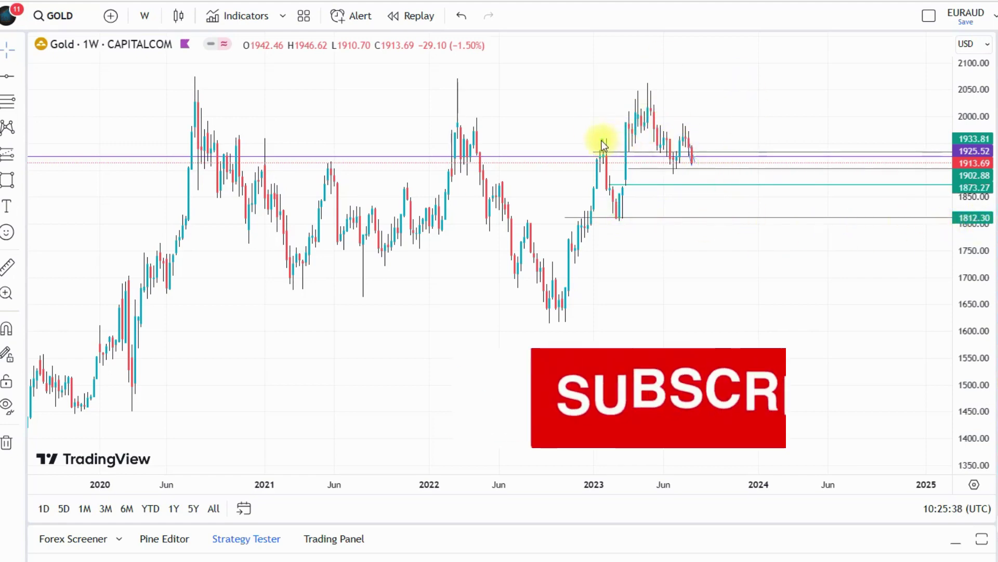
Sketch arcs over the three 2023 peaks as shoulders and head, and mark the level of the 2020 high.
left_click_drag(588, 142, 699, 126)
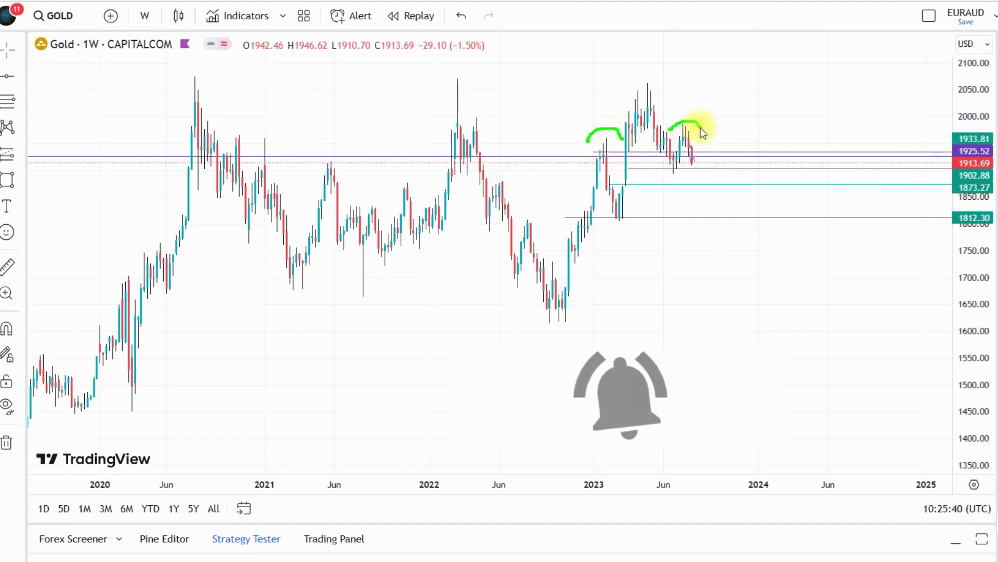
left_click_drag(610, 89, 692, 91)
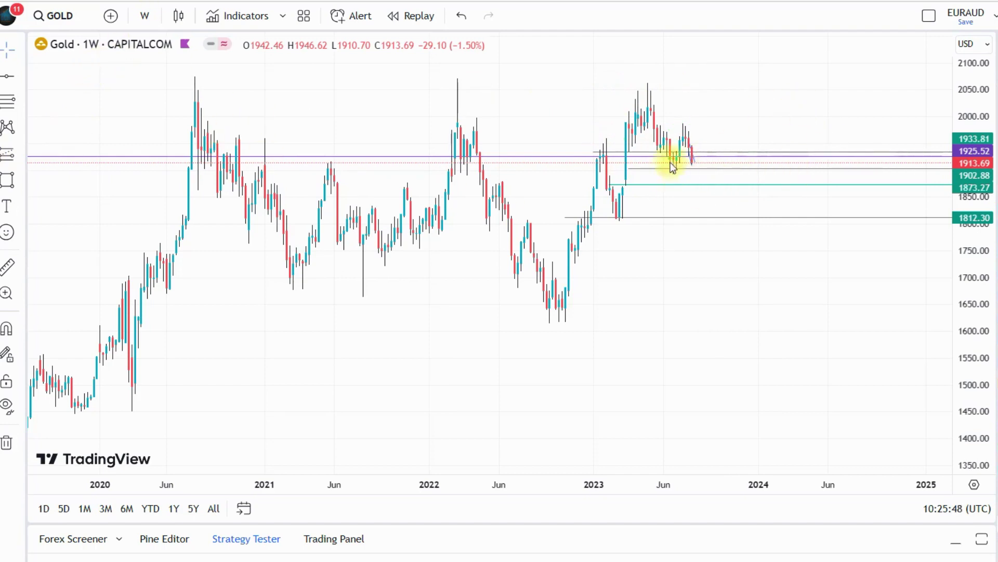
left_click_drag(168, 81, 285, 84)
Switch Gold back to the 1-hour timeframe, framing the descending channel, the 1925.52 zone and the 1902.88 level.
left_click(144, 16)
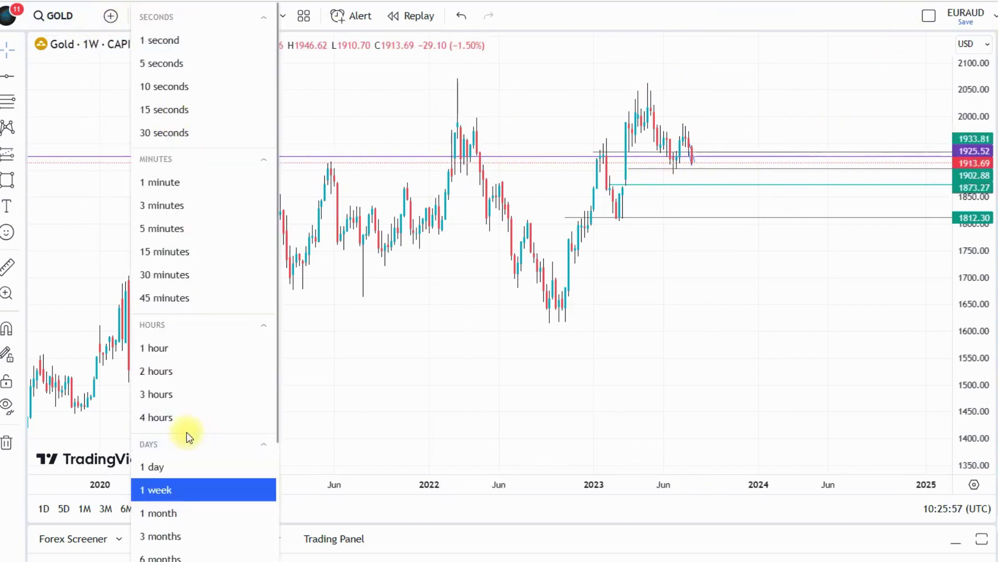
left_click(155, 347)
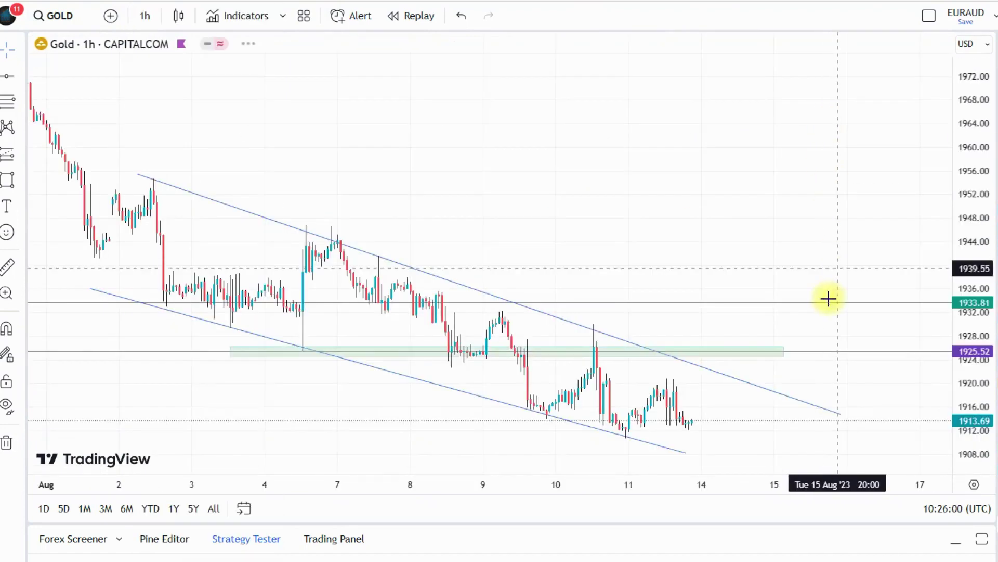
scroll(807, 308, "down", 5)
left_click_drag(962, 156, 962, 229)
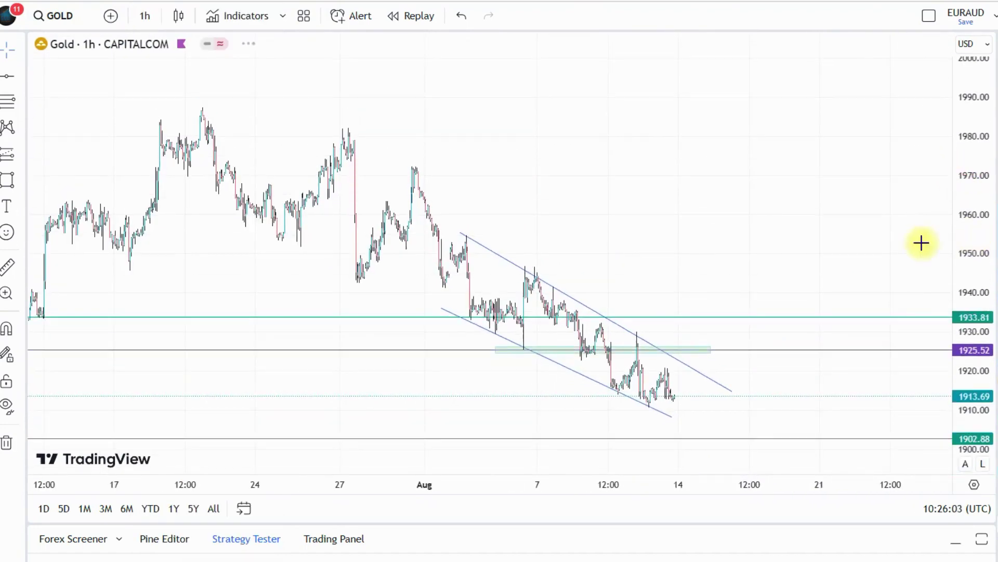
left_click_drag(842, 223, 808, 62)
scroll(811, 258, "up", 3)
left_click_drag(683, 291, 848, 236)
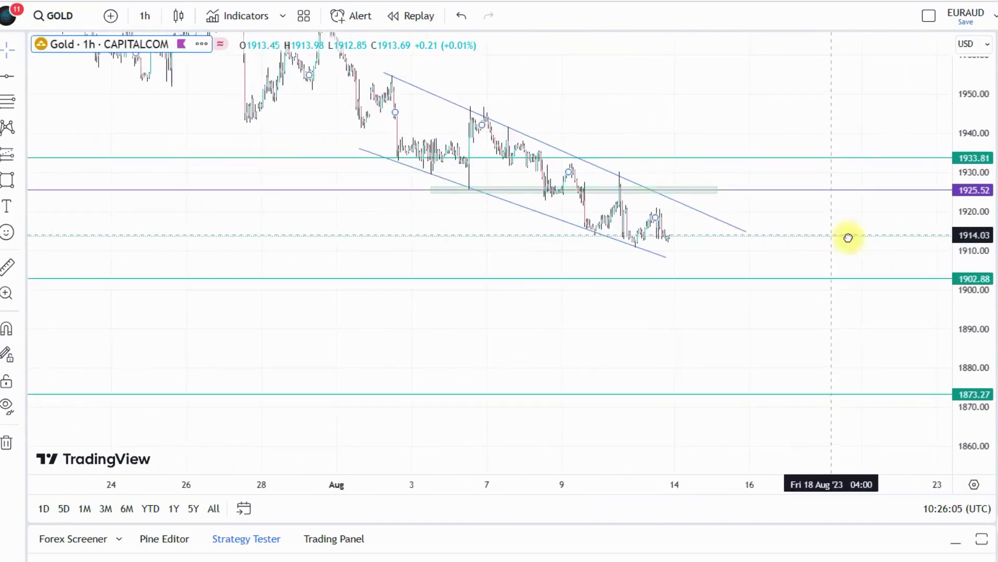
left_click_drag(974, 283, 974, 127)
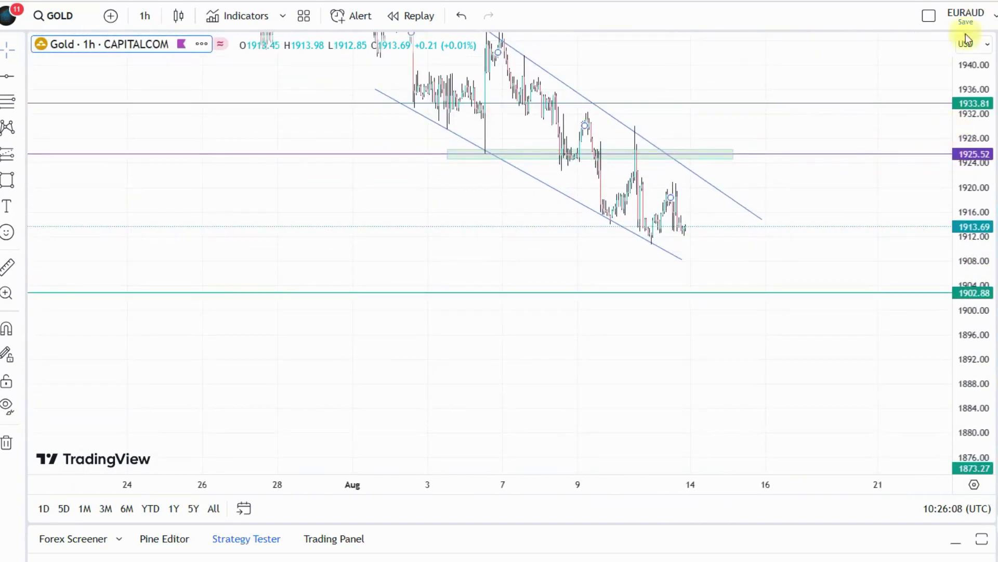
Sketch a projected rally through the 1920 resistance to the 1925.52 zone, followed by a drop to 1902.88.
left_click_drag(704, 197, 704, 182)
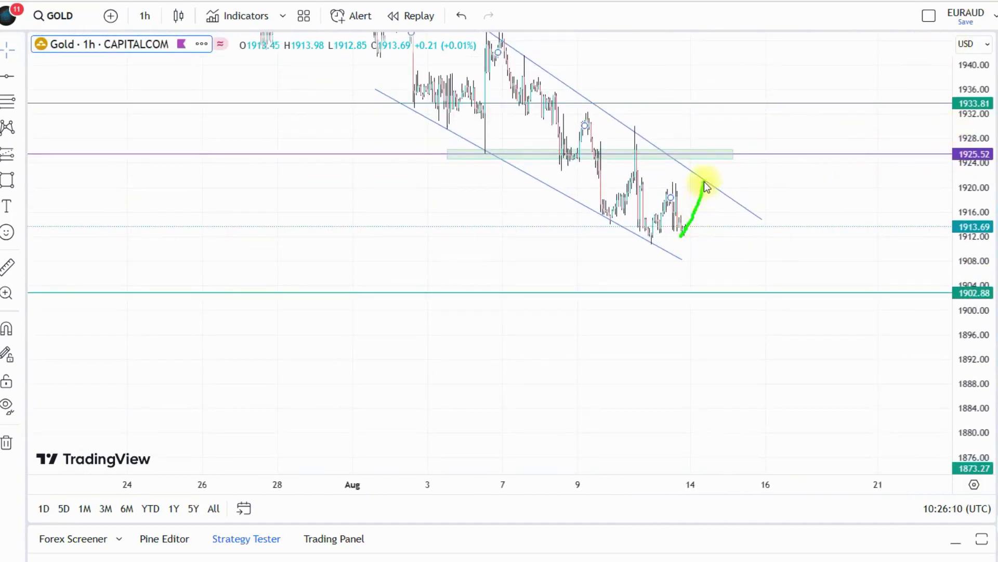
mouse_move(640, 188)
left_mouse_down()
mouse_move(713, 179)
mouse_move(746, 277)
left_mouse_up()
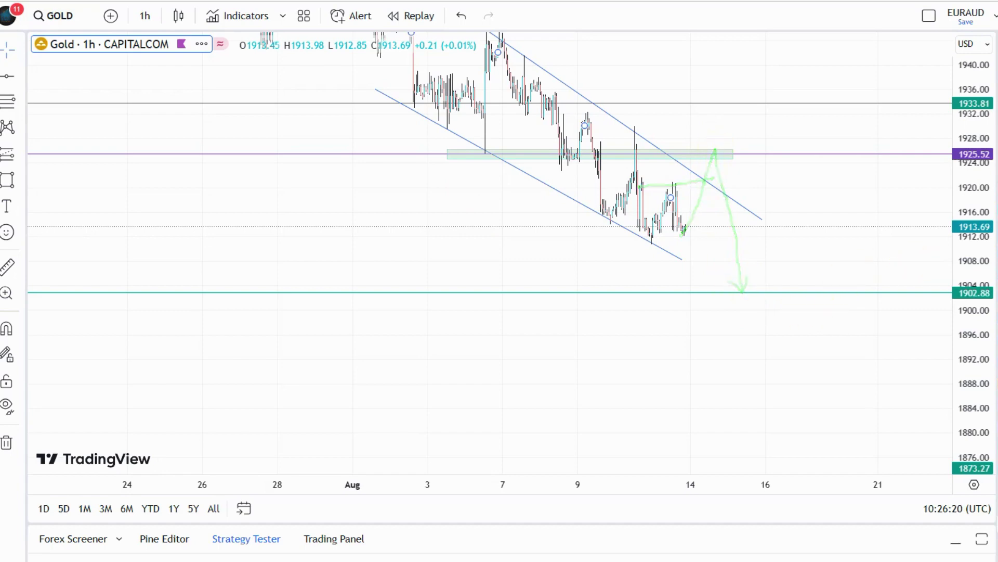
scroll(669, 229, "down", 4)
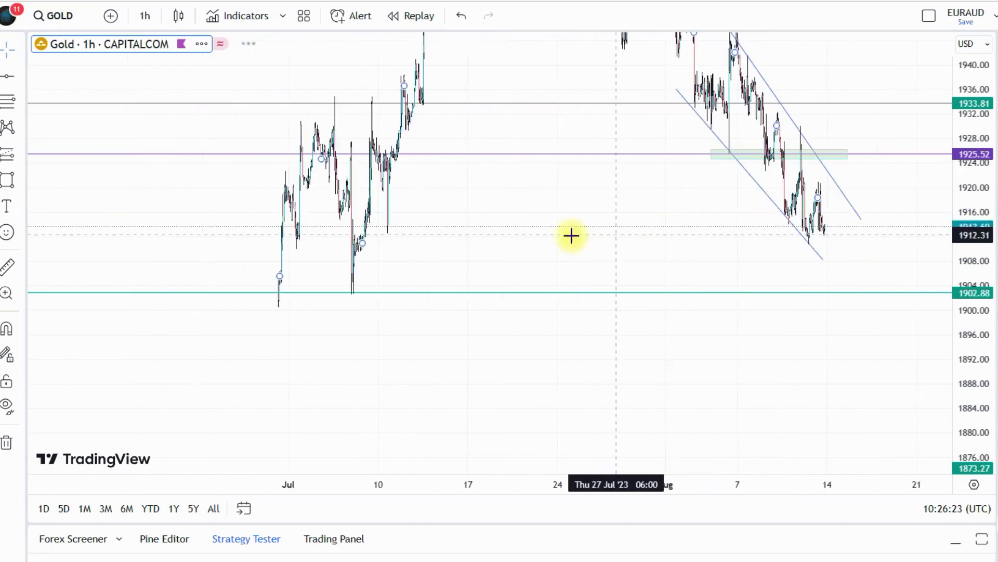
Underline Gold's 1902.88 support and sketch a drop to it, a rebound to 1933.81 and a fall towards 1873.27.
left_click_drag(959, 127, 978, 260)
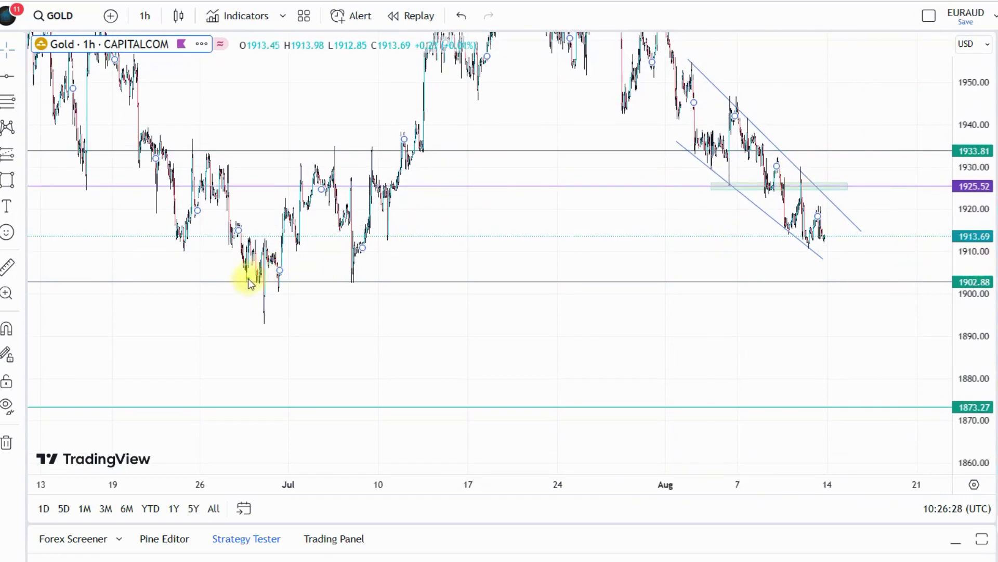
left_click_drag(338, 279, 456, 275)
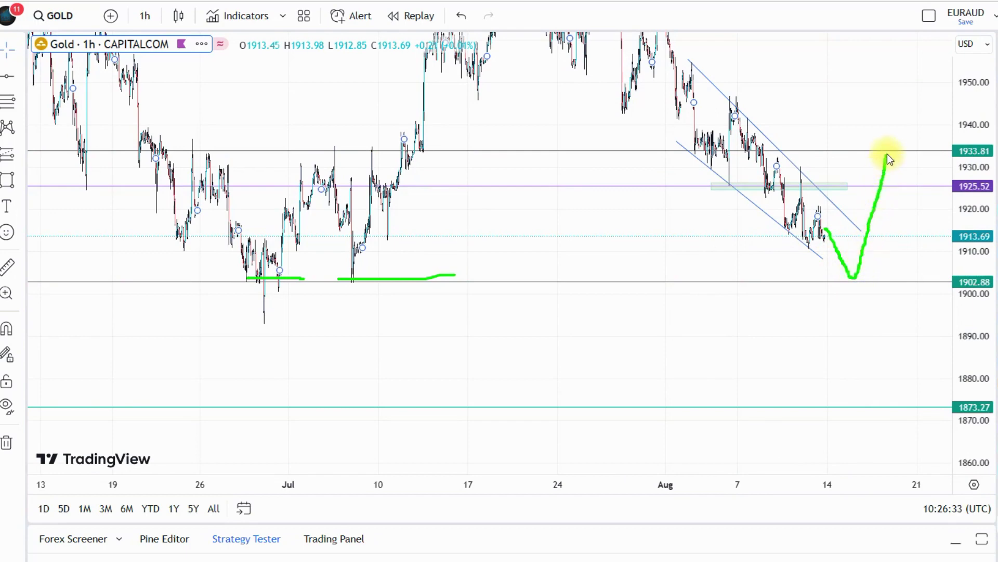
mouse_move(887, 154)
left_mouse_down()
mouse_move(934, 405)
mouse_move(937, 385)
left_mouse_up()
key("Escape")
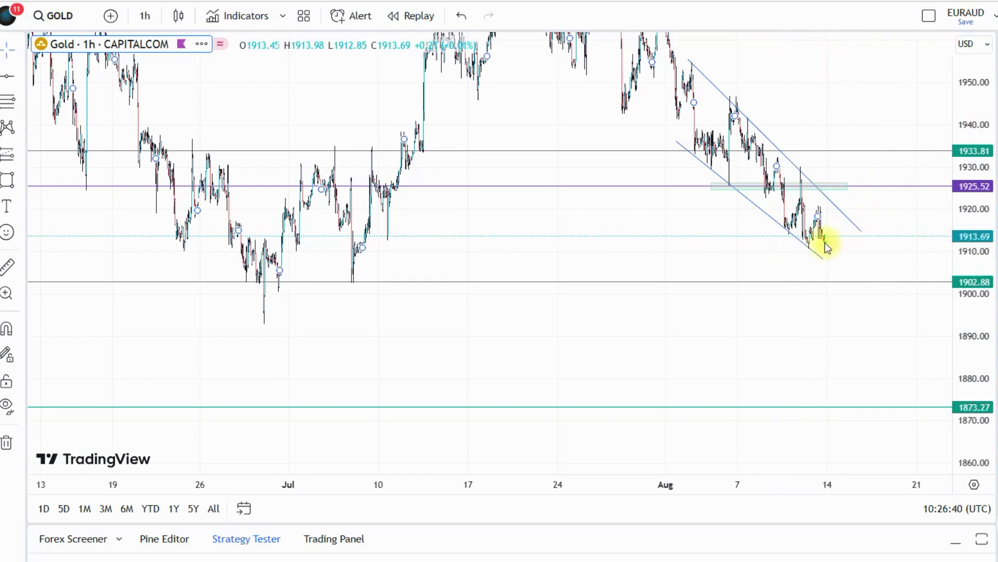
Sketch Gold rising from the current price to the 1925.52 zone and mark that zone.
mouse_move(825, 238)
left_mouse_down()
mouse_move(835, 206)
mouse_move(853, 209)
mouse_move(844, 185)
left_mouse_up()
left_click_drag(751, 186, 878, 182)
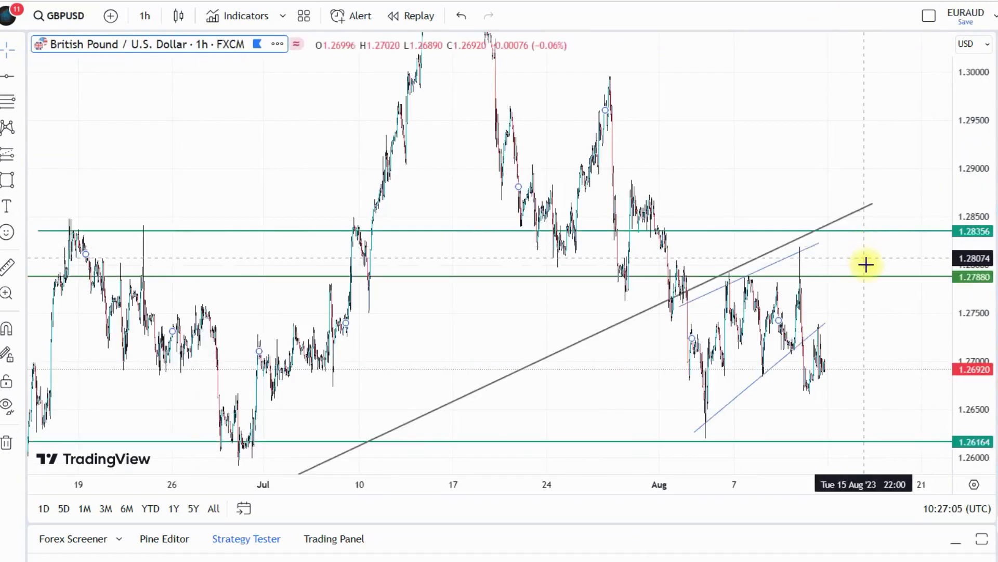
On the hourly GBPUSD chart, mark the 1.26164 level at the early-May highs, the late-June low and beside the current price.
scroll(894, 271, "down", 3)
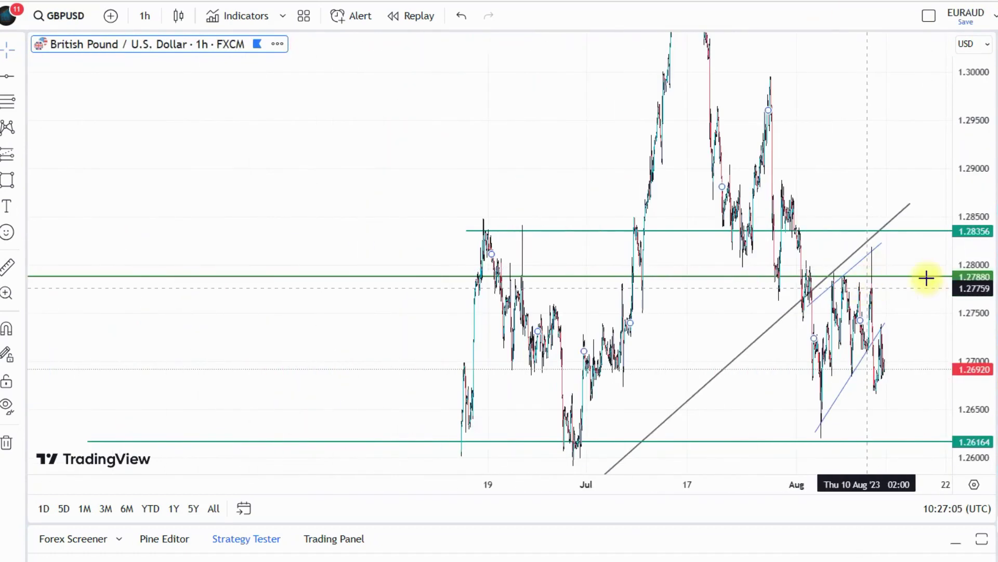
left_click_drag(987, 244, 977, 403)
left_click_drag(775, 390, 682, 281)
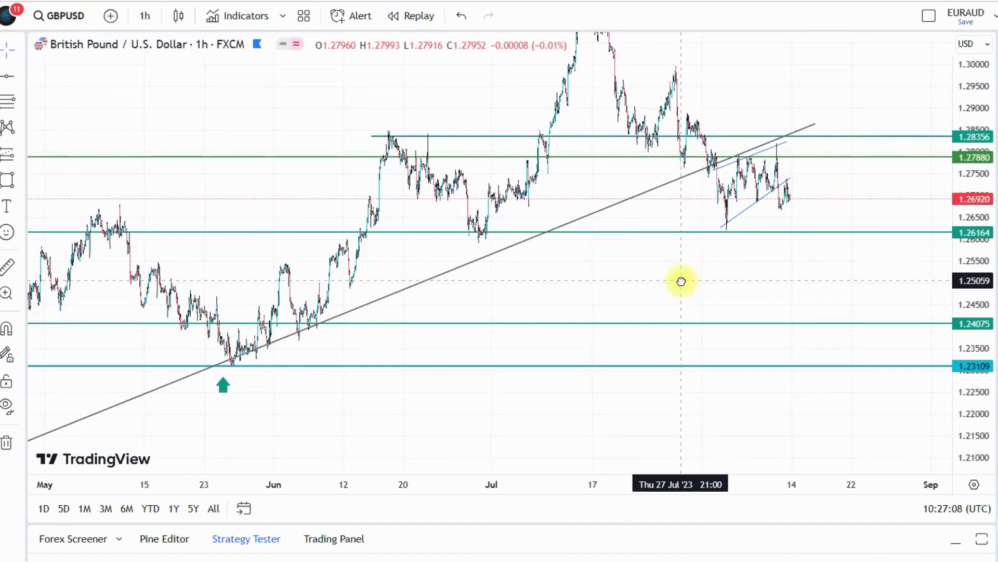
scroll(682, 281, "down", 2)
left_click_drag(965, 179, 973, 247)
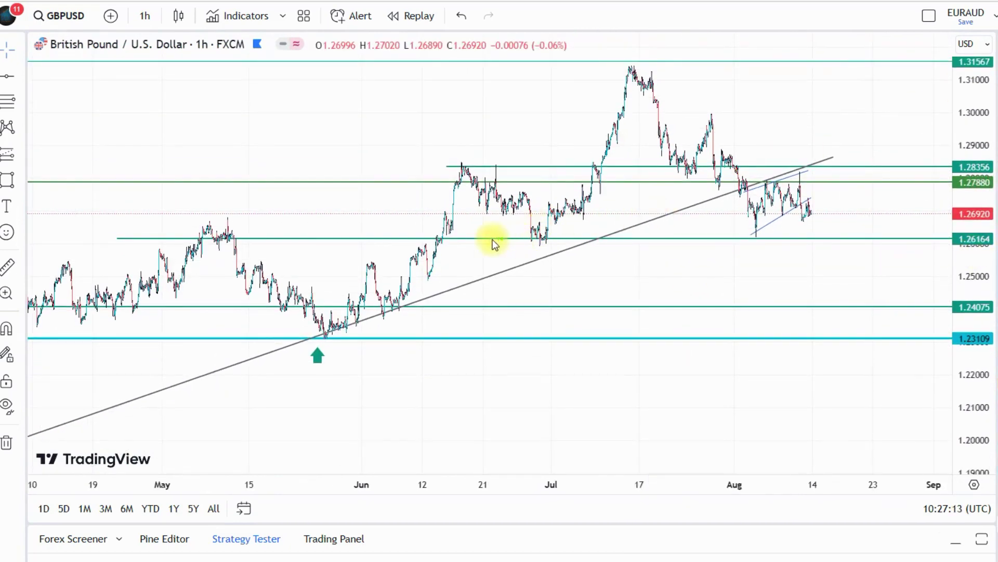
left_click_drag(547, 239, 512, 239)
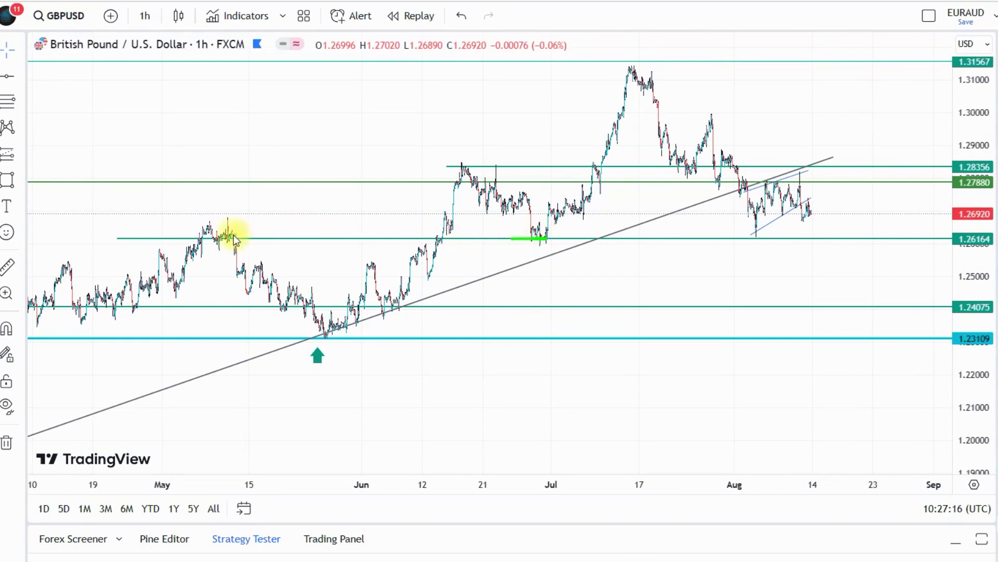
left_click_drag(184, 234, 236, 236)
left_click_drag(793, 234, 851, 242)
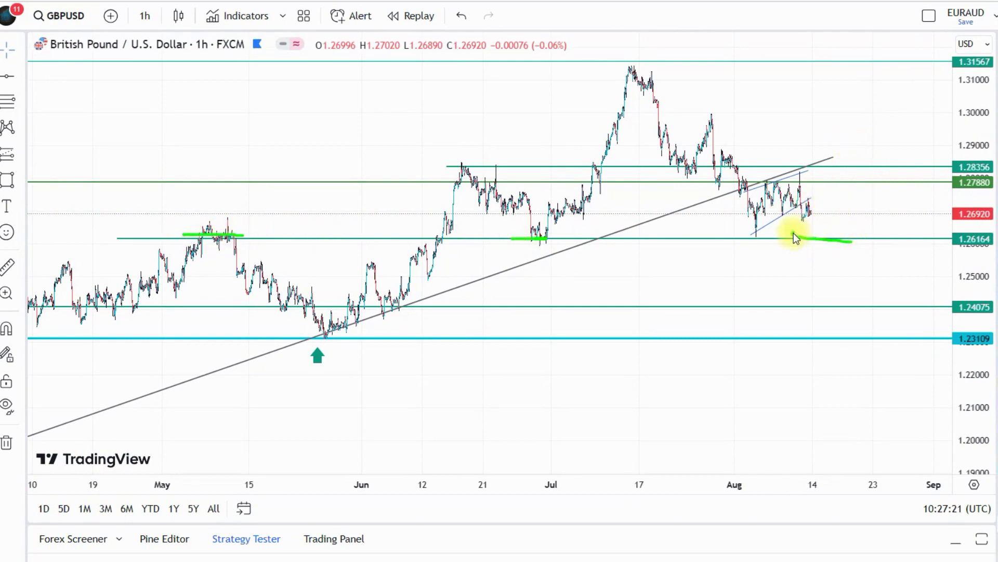
left_click_drag(792, 233, 851, 235)
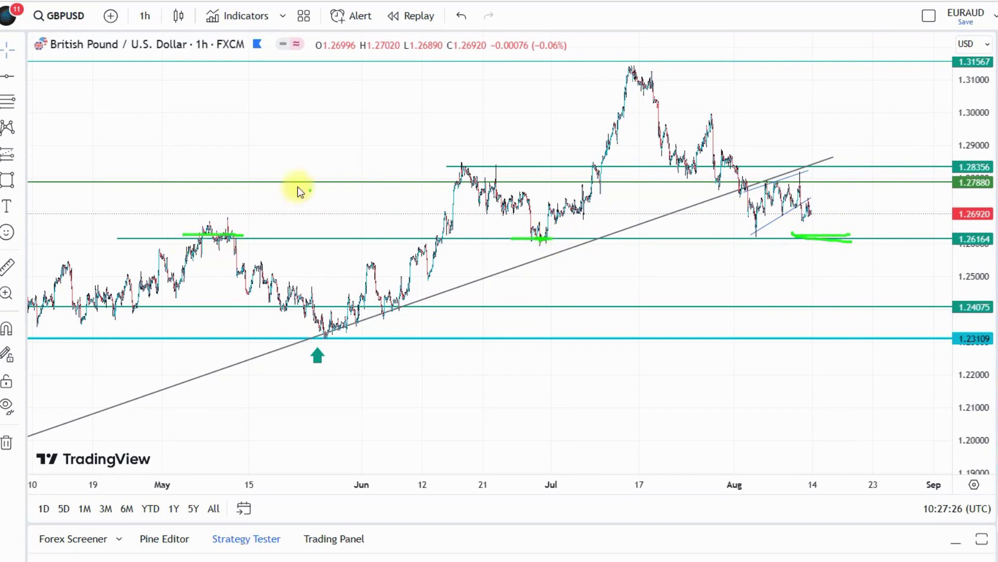
Mark the three touches of the August channel's lower line on GBPUSD, around the 3, 8 and 10 August lows.
scroll(763, 112, "up", 5)
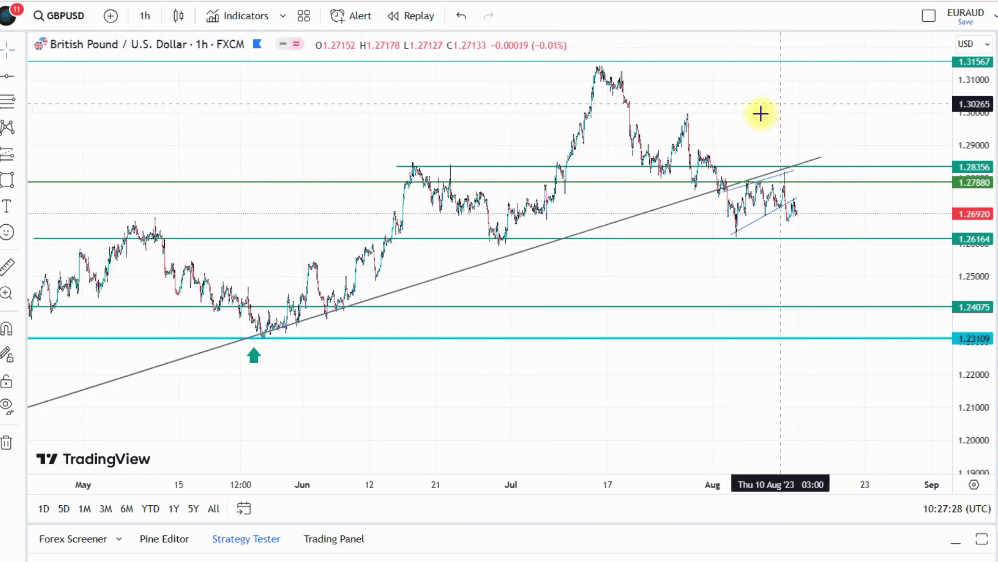
scroll(851, 112, "up", 4)
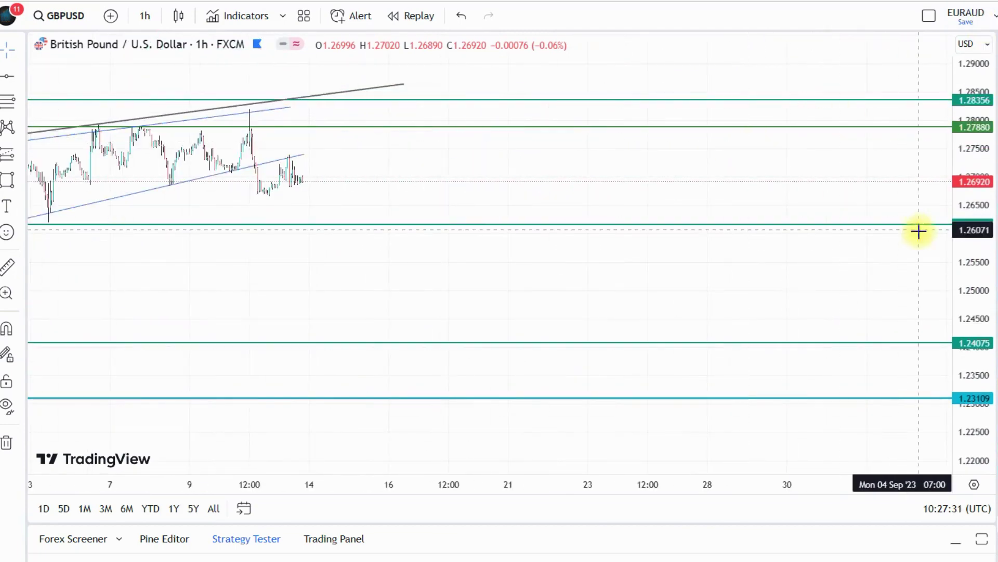
left_click_drag(983, 266, 977, 62)
left_click_drag(463, 113, 803, 168)
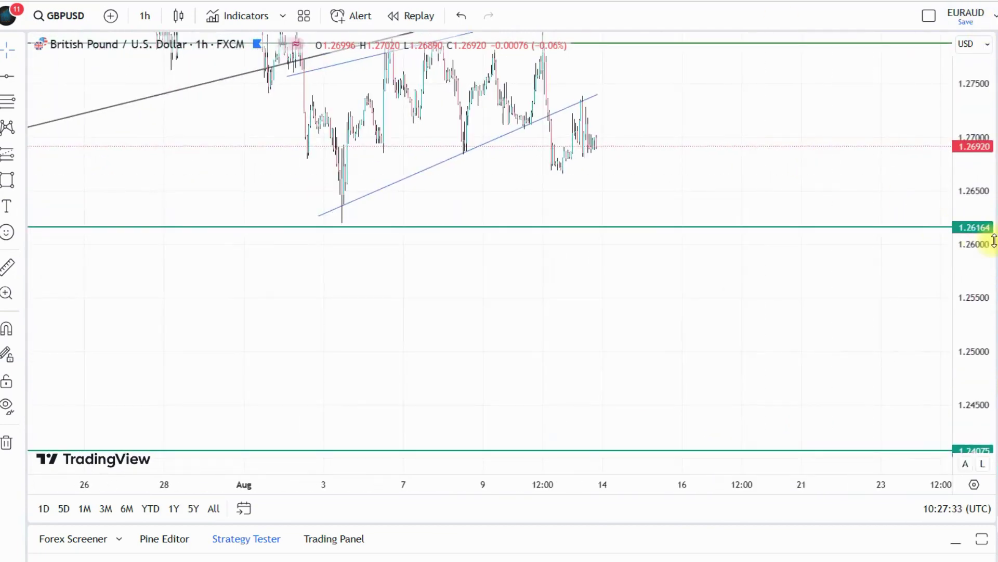
left_click_drag(990, 241, 975, 47)
scroll(749, 72, "up", 7)
left_click_drag(520, 103, 917, 236)
left_click_drag(965, 117, 966, 184)
left_click_drag(740, 212, 797, 198)
left_click_drag(985, 120, 978, 179)
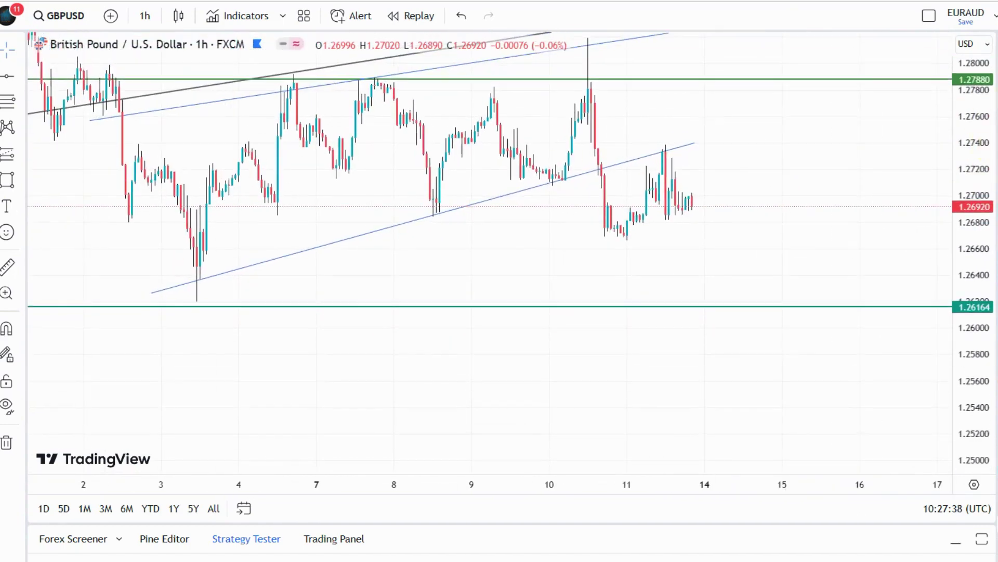
left_click_drag(446, 204, 423, 221)
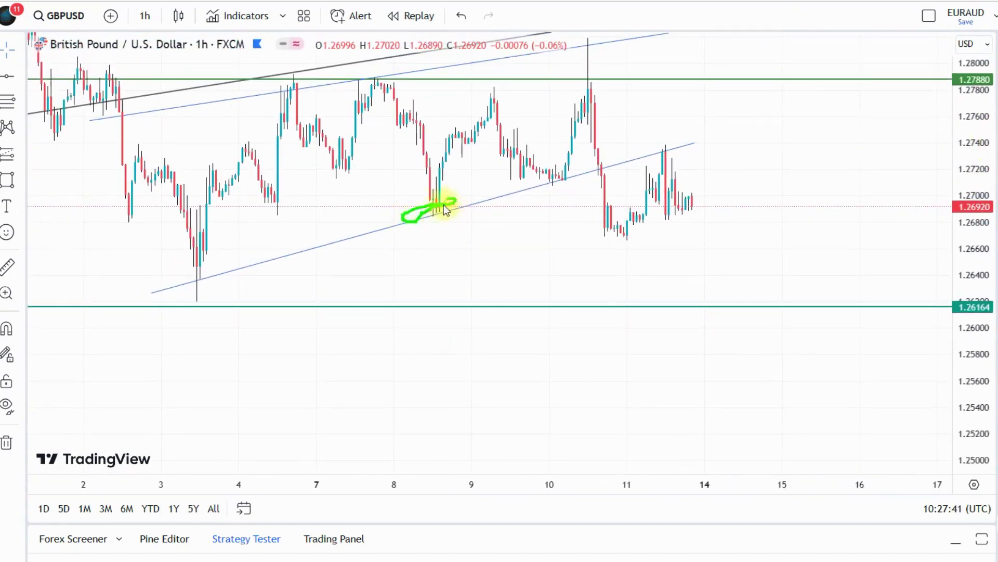
mouse_move(199, 258)
left_mouse_down()
mouse_move(194, 272)
mouse_move(207, 271)
left_mouse_up()
left_click_drag(552, 182, 546, 190)
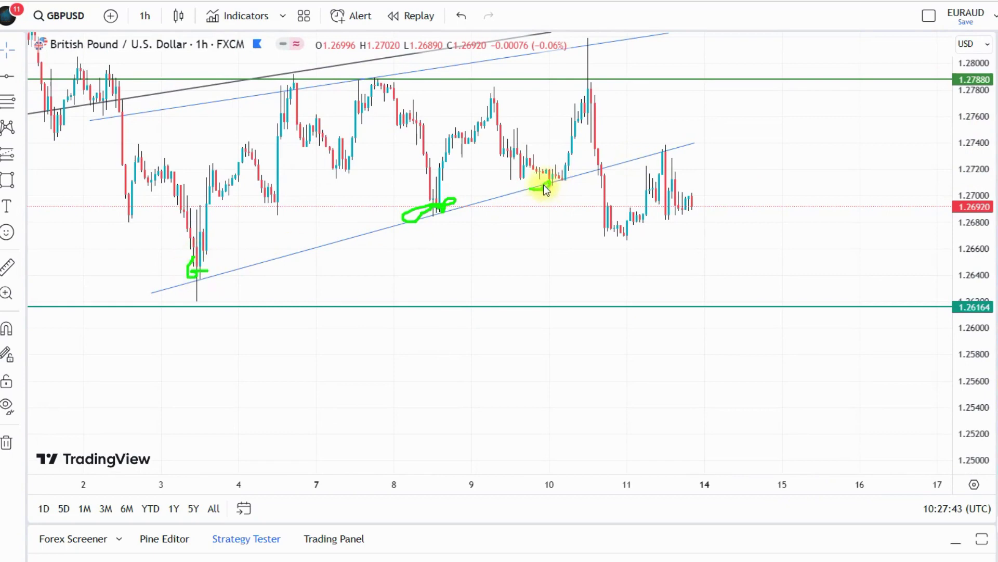
Mark the 11 August retest of the broken lower channel line and the recent lows beneath it.
mouse_move(588, 158)
left_mouse_down()
mouse_move(660, 162)
mouse_move(668, 149)
left_mouse_up()
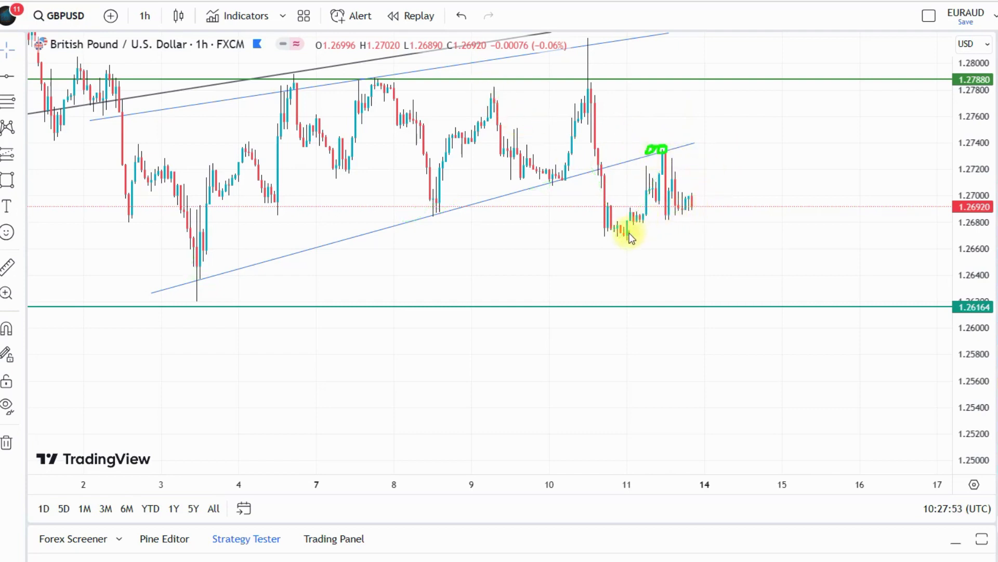
mouse_move(635, 232)
left_mouse_down()
mouse_move(706, 195)
mouse_move(709, 243)
left_mouse_up()
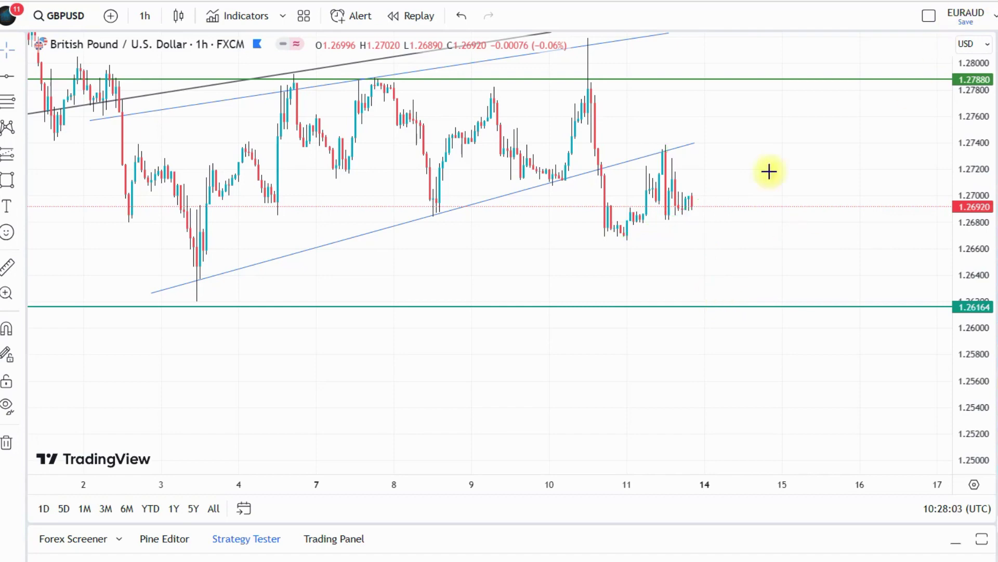
Draw a descending trend line from about 1.3134 across the July highs and the 10 August high, past the current price.
scroll(849, 171, "down", 5)
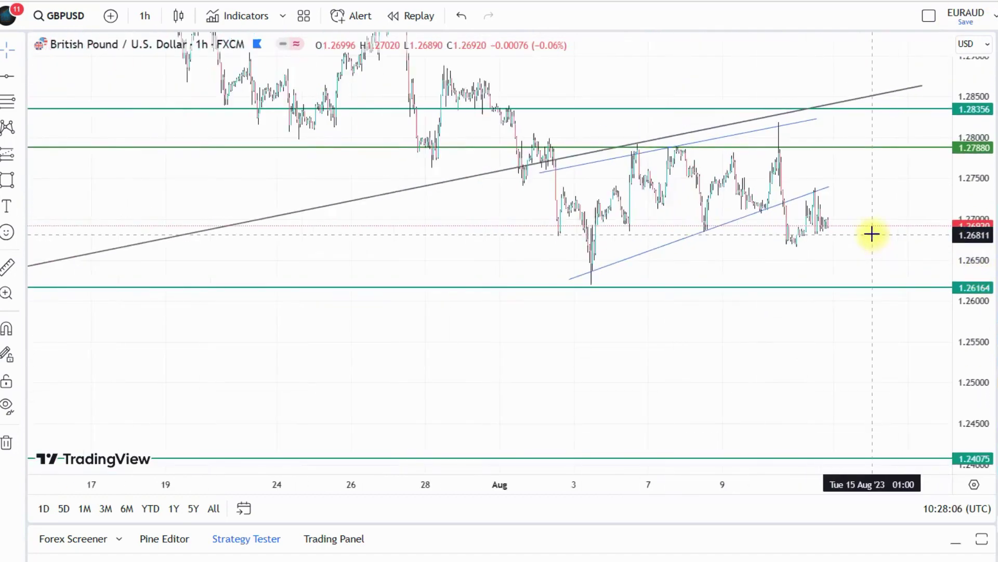
scroll(872, 234, "down", 2)
left_click_drag(971, 139, 958, 271)
left_click_drag(667, 140, 600, 179)
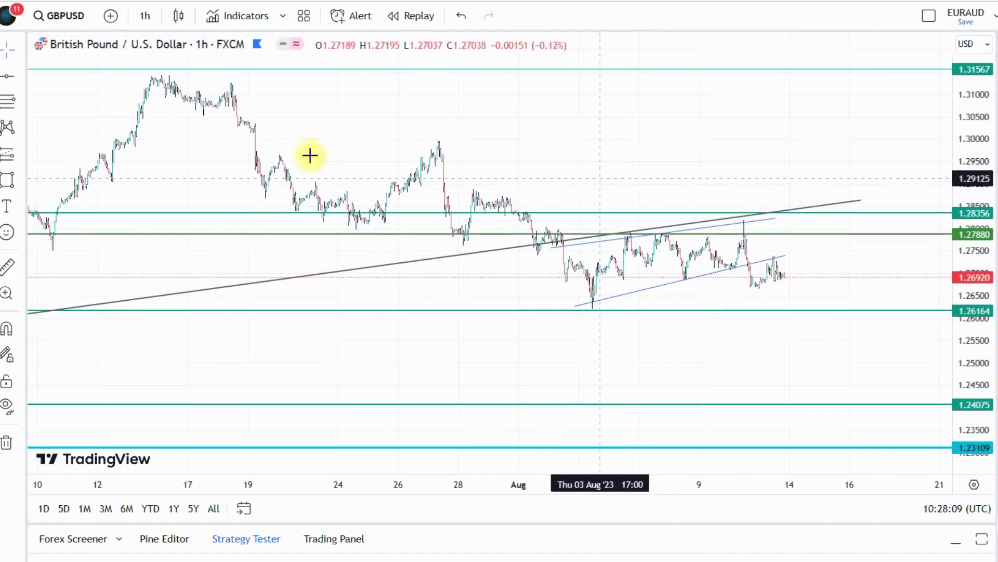
left_click(20, 76)
left_click(68, 42)
left_click(208, 79)
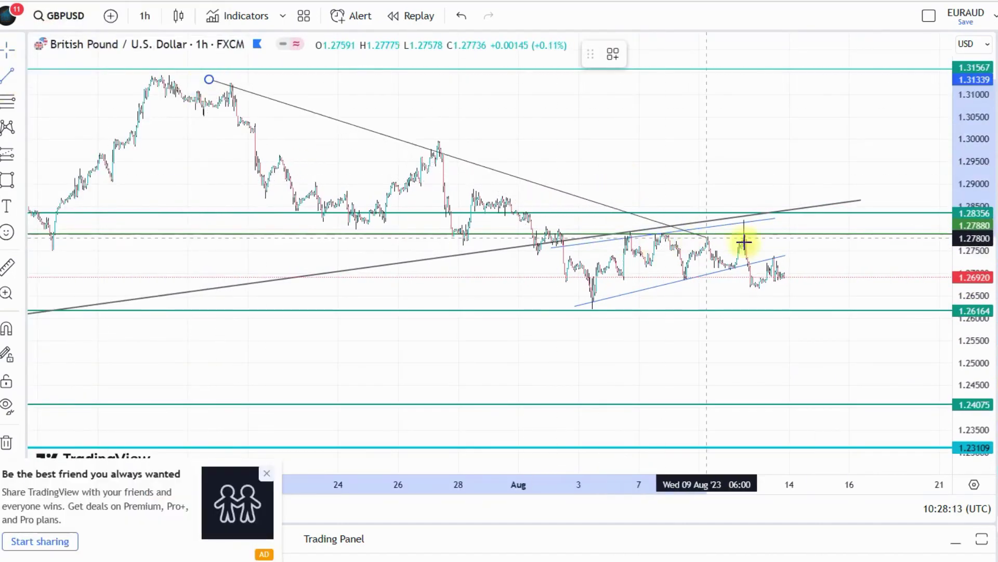
left_click(847, 263)
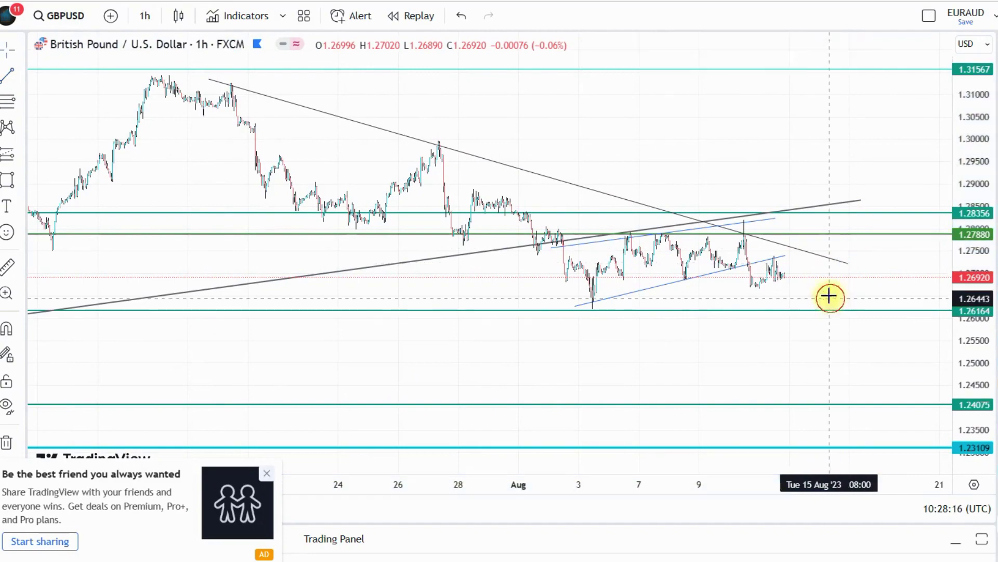
Draw a path from the current GBPUSD price up to the descending trend line at about 1.2755.
left_click_drag(829, 281, 774, 346)
left_click_drag(969, 306, 956, 65)
scroll(865, 227, "up", 6)
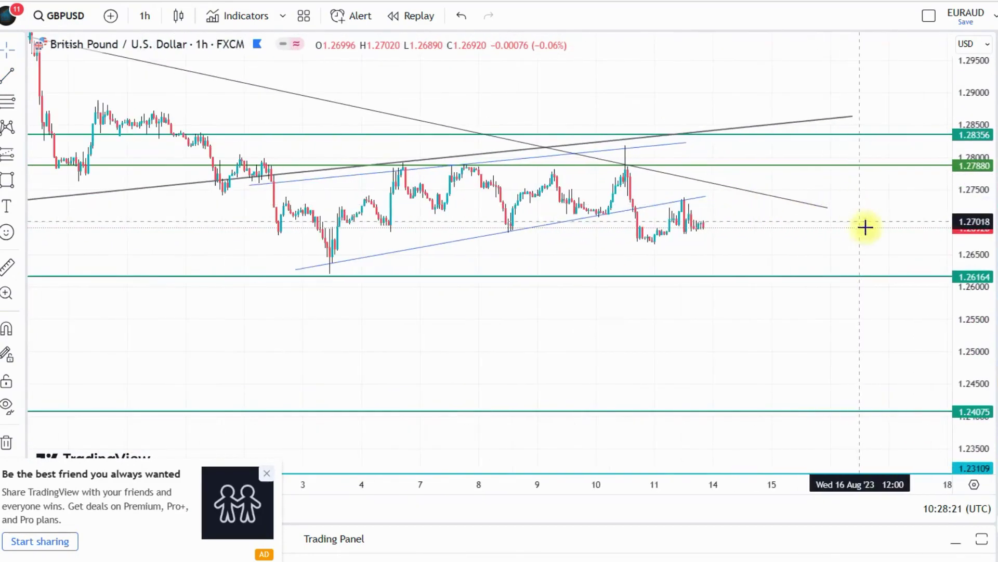
left_click_drag(978, 304, 962, 179)
left_click_drag(750, 221, 745, 177)
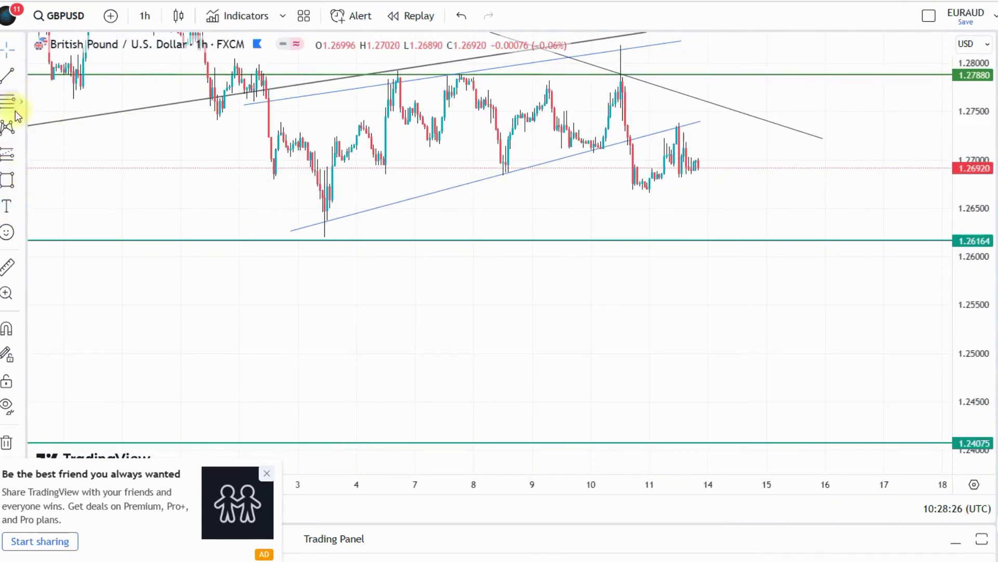
left_click(19, 180)
left_click(62, 379)
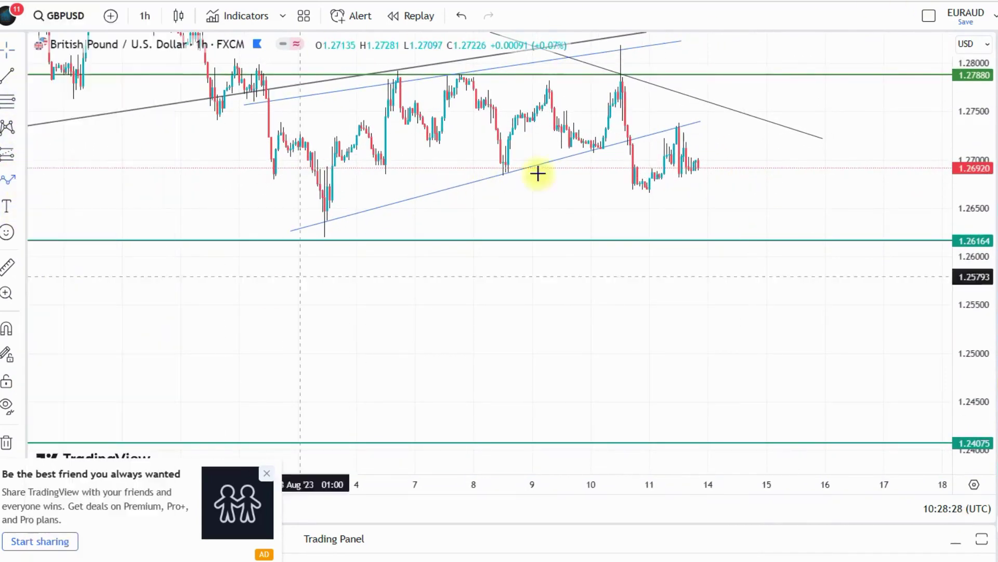
left_click(698, 167)
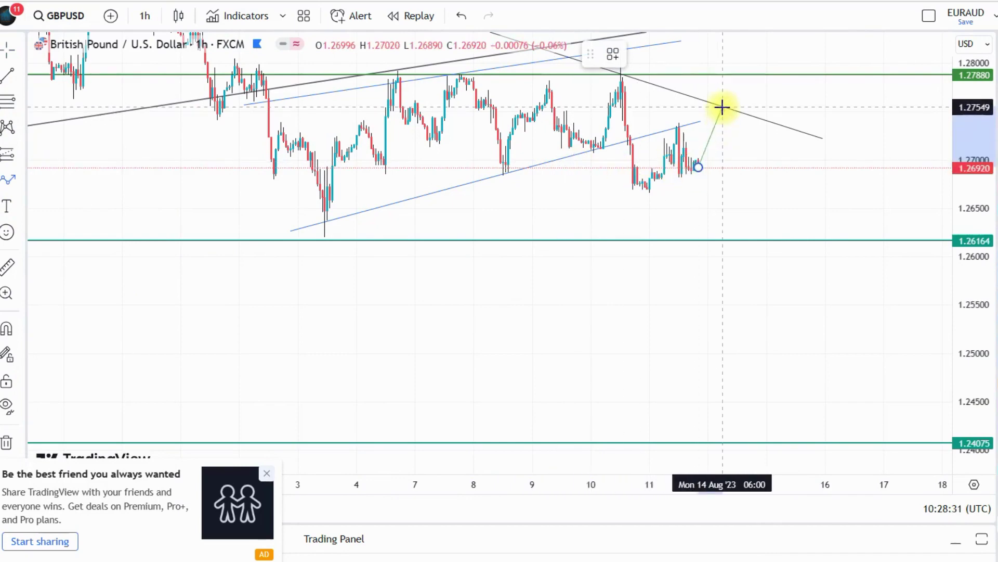
double_click(722, 108)
Circle the descending trend line's three touches at the mid-July, late-July and 10 August highs.
scroll(695, 194, "down", 3)
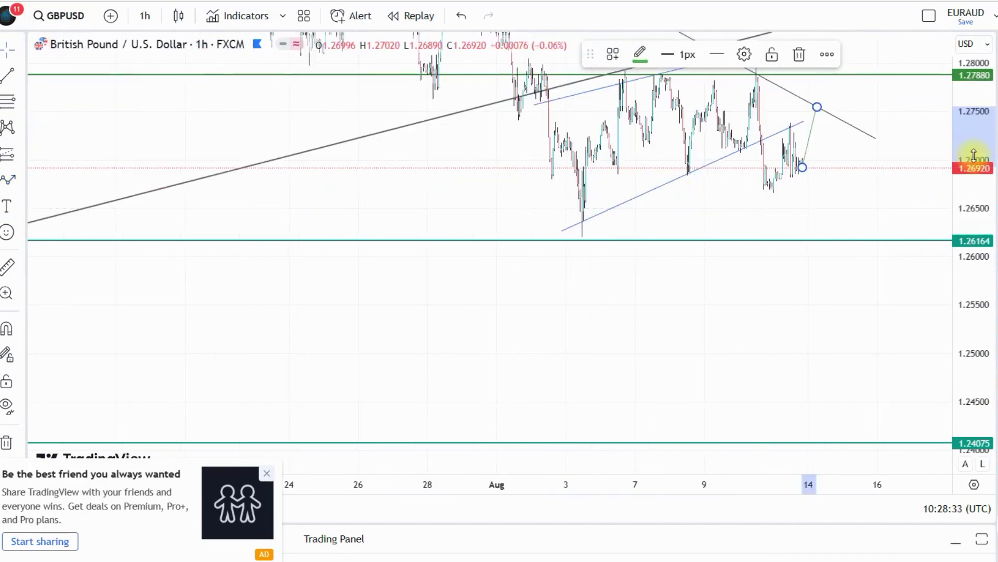
left_click_drag(974, 155, 983, 518)
left_click(625, 334)
left_click_drag(646, 430, 652, 437)
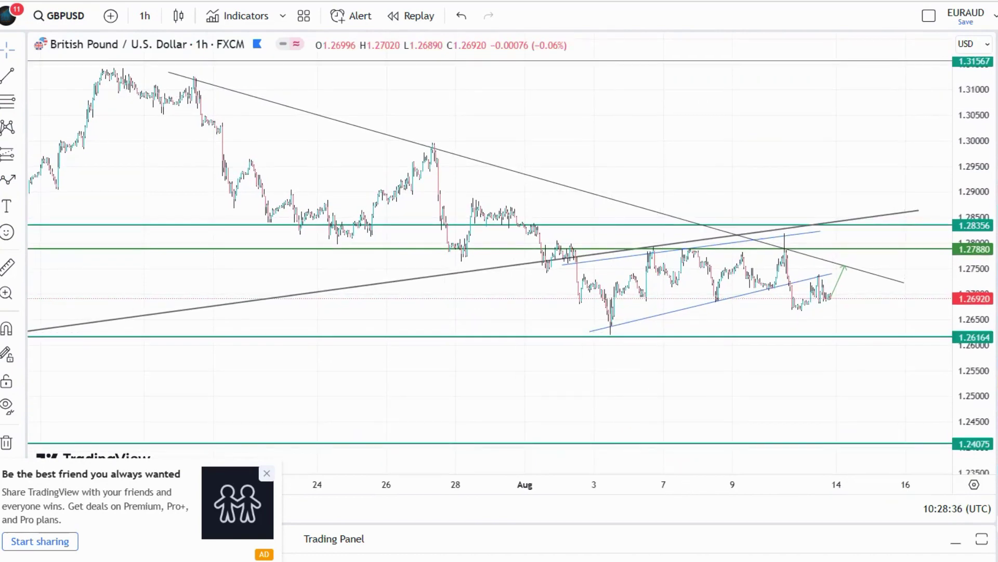
left_click_drag(190, 79, 199, 79)
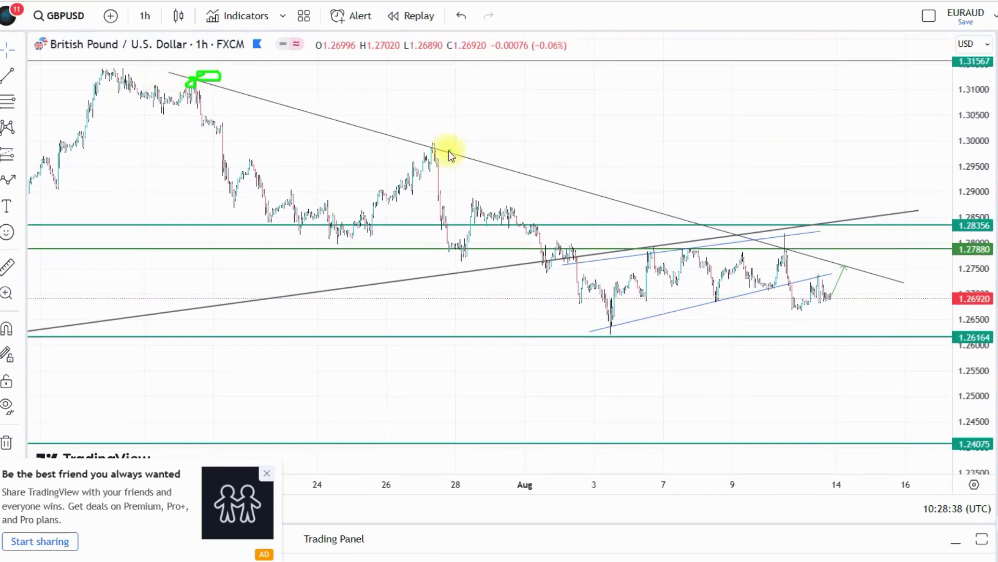
left_click_drag(435, 145, 420, 141)
left_click_drag(804, 241, 803, 255)
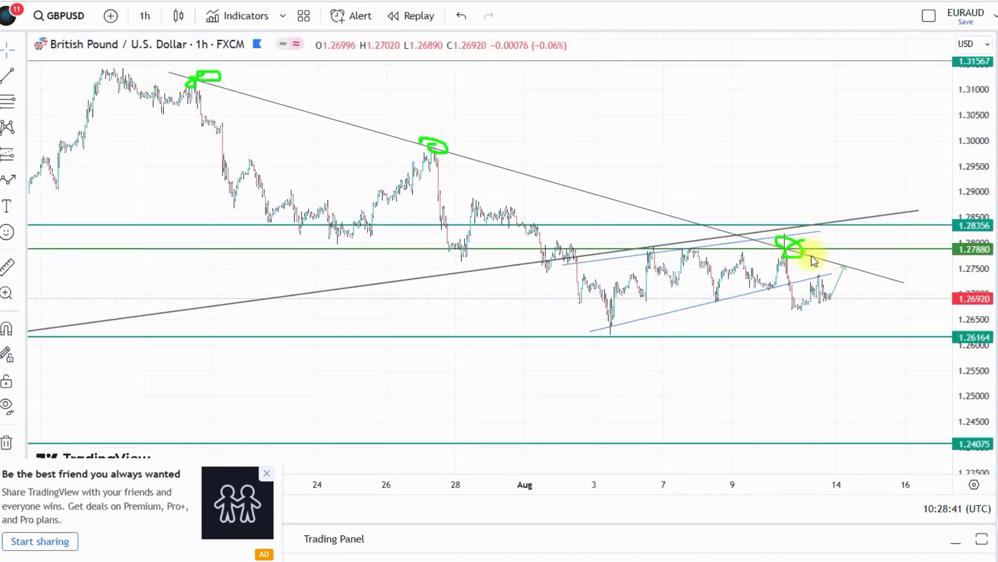
Sketch a GBPUSD rise to the descending trend line, a drop to 1.26164 and an extension to 1.24075.
mouse_move(823, 298)
left_mouse_down()
mouse_move(836, 279)
mouse_move(852, 290)
mouse_move(853, 335)
mouse_move(860, 318)
left_mouse_up()
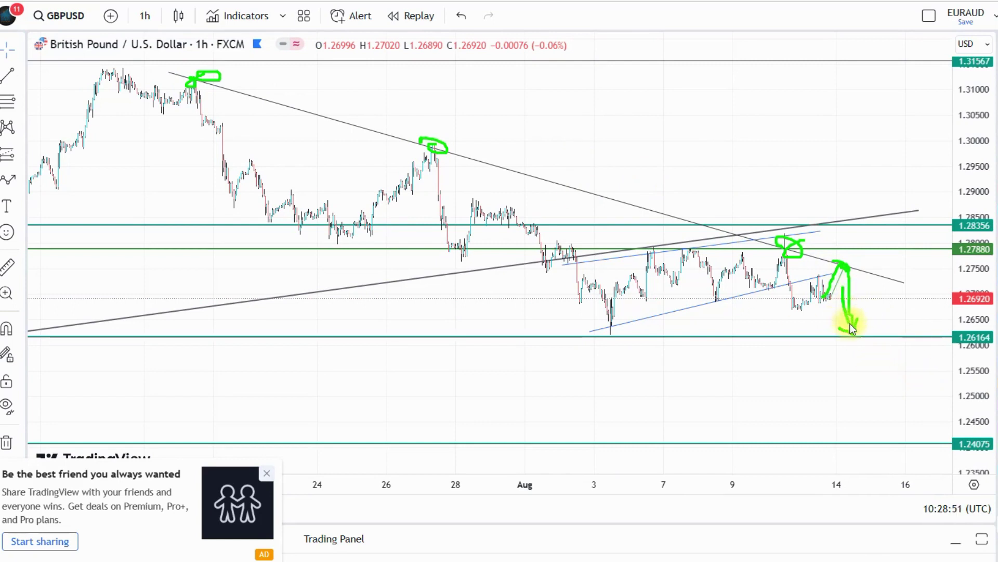
left_click(838, 375)
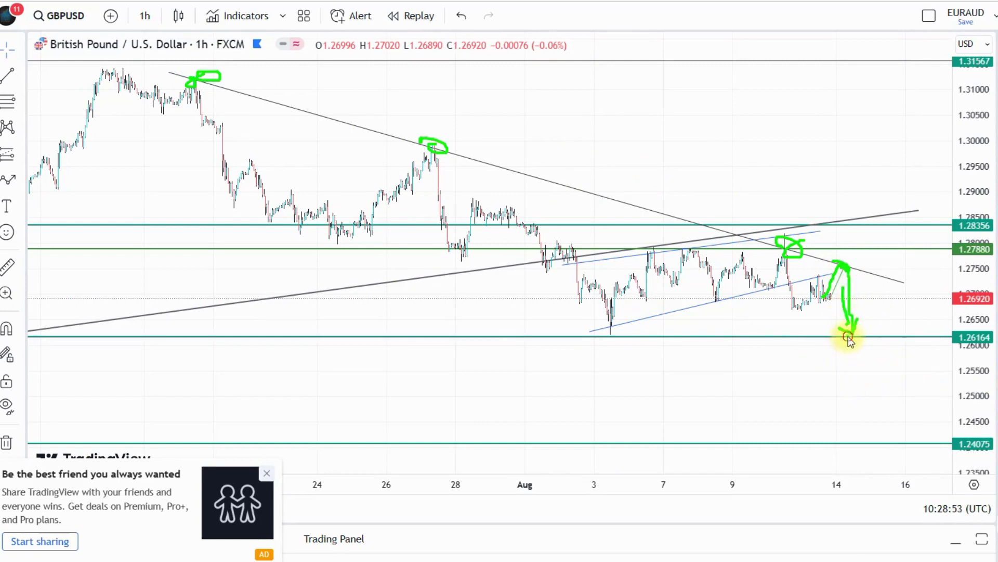
left_click_drag(852, 333, 876, 442)
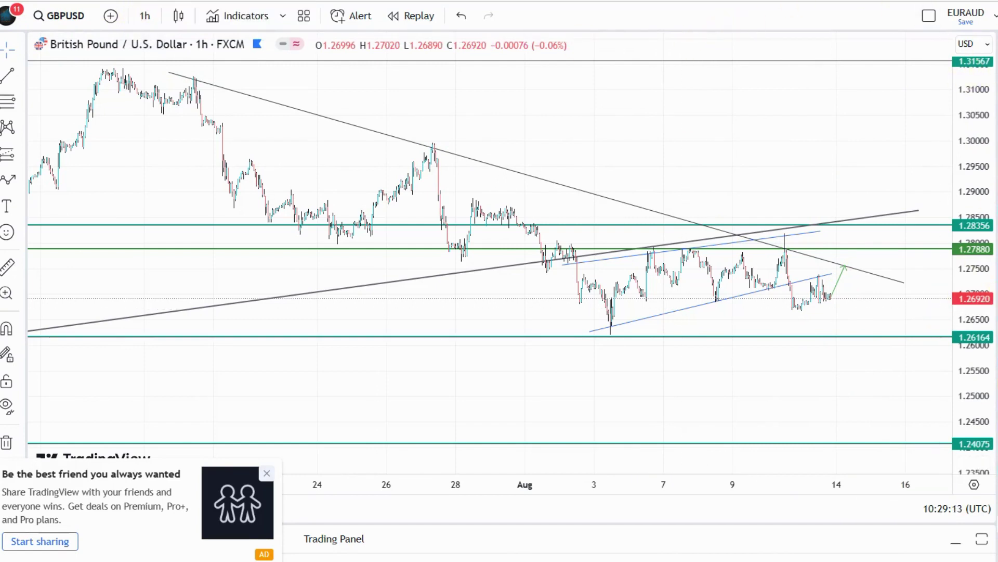
Redraw the bearish GBPUSD path from the current price via the trend line, with arrowheads at 1.26164 and 1.24075.
left_click(832, 290)
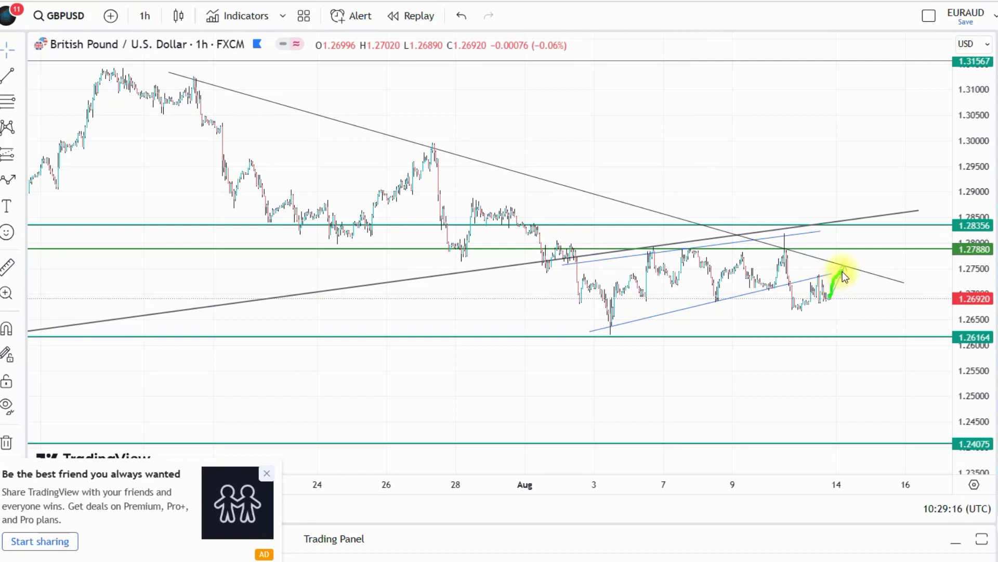
mouse_move(845, 266)
left_mouse_down()
mouse_move(868, 332)
mouse_move(879, 329)
mouse_move(886, 437)
mouse_move(874, 439)
mouse_move(884, 435)
left_mouse_up()
left_click(678, 329)
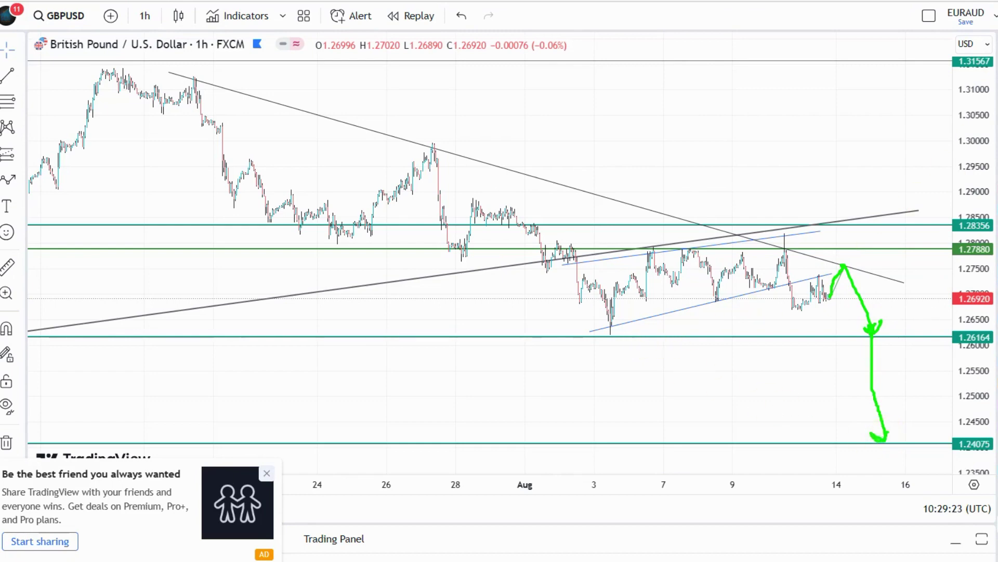
Clear the GBPUSD sketch and open the NZDUSD chart.
key("Escape")
key("Down")
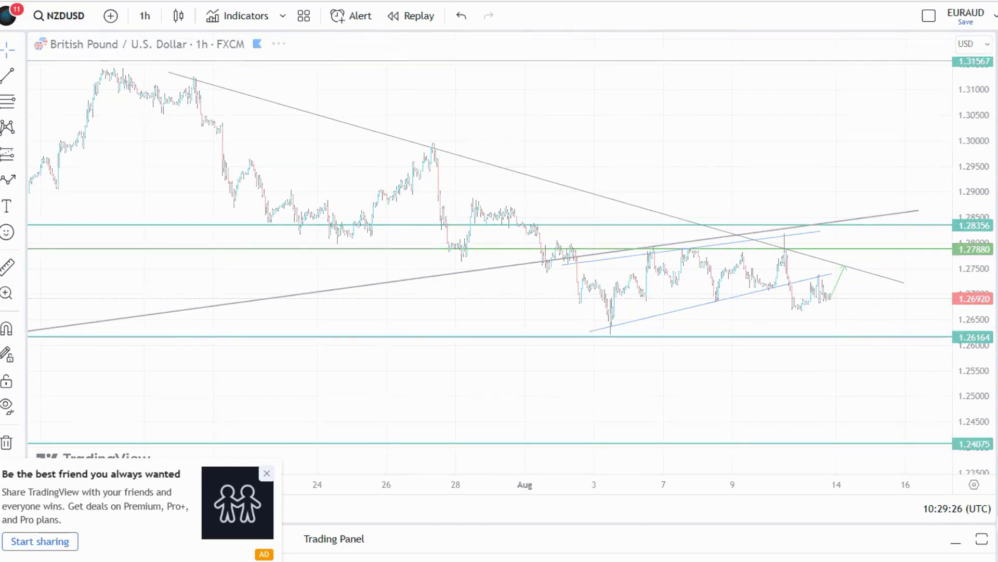
scroll(709, 205, "down", 5)
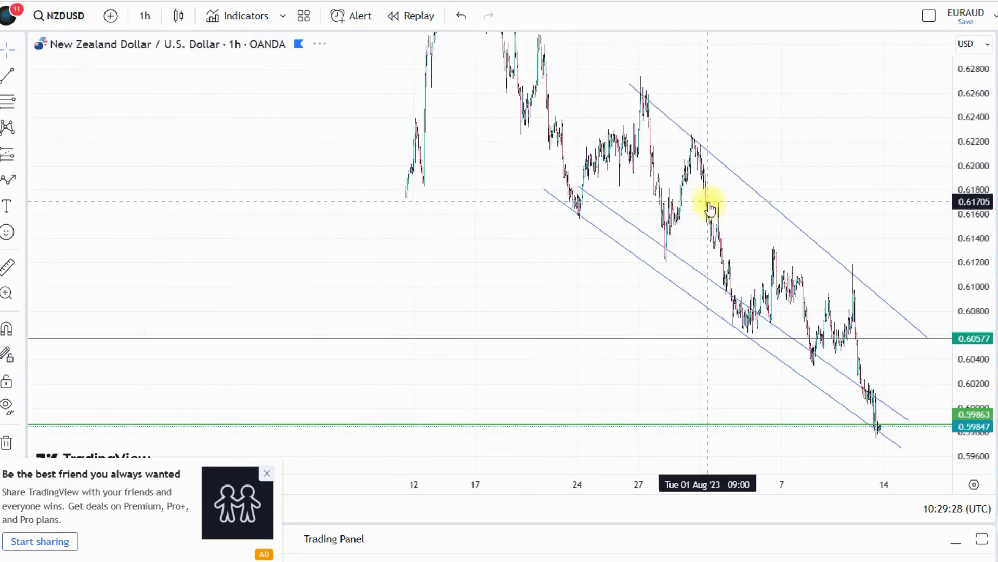
Examine the NZDUSD descending channel against the 0.60577, 0.59863 and 0.58628 levels on the 1-hour chart.
scroll(708, 204, "down", 5)
left_click_drag(974, 116, 980, 267)
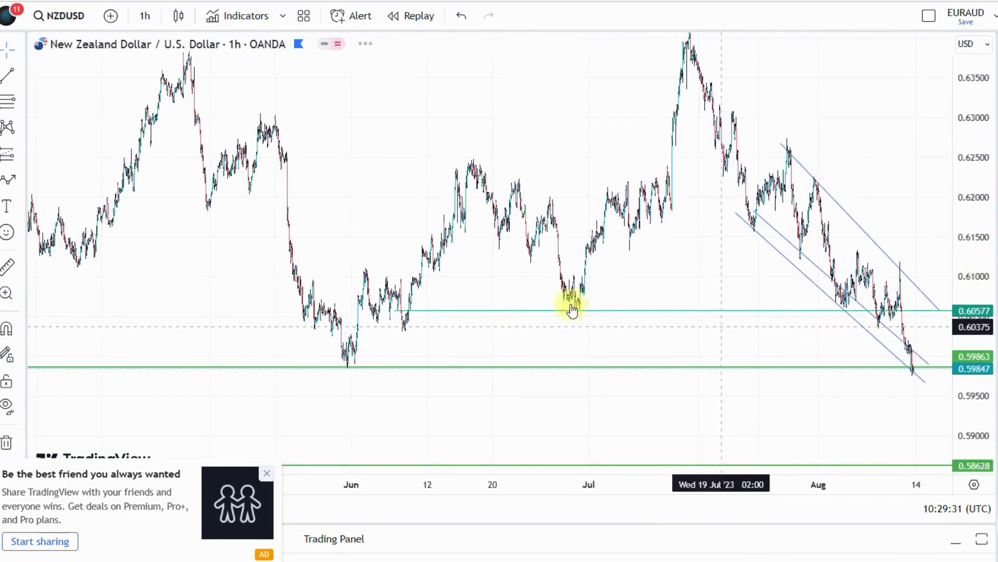
left_click_drag(572, 311, 742, 279)
left_click_drag(974, 160, 754, 265)
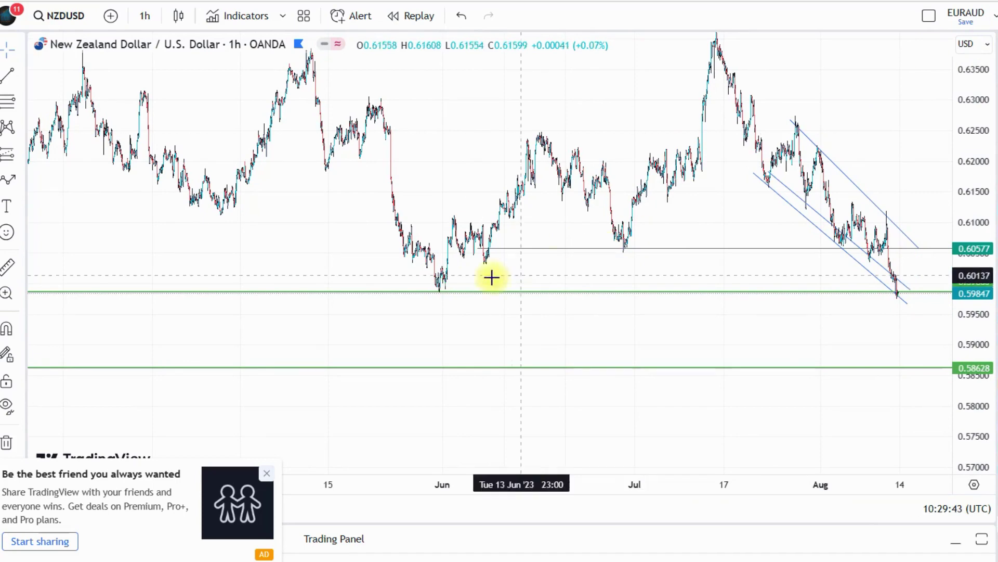
scroll(491, 277, "up", 4)
scroll(476, 276, "down", 2)
left_click_drag(972, 308, 972, 192)
scroll(910, 254, "up", 6)
left_click_drag(576, 314, 576, 333)
left_click_drag(981, 358, 970, 289)
scroll(894, 295, "down", 4)
scroll(894, 283, "up", 7)
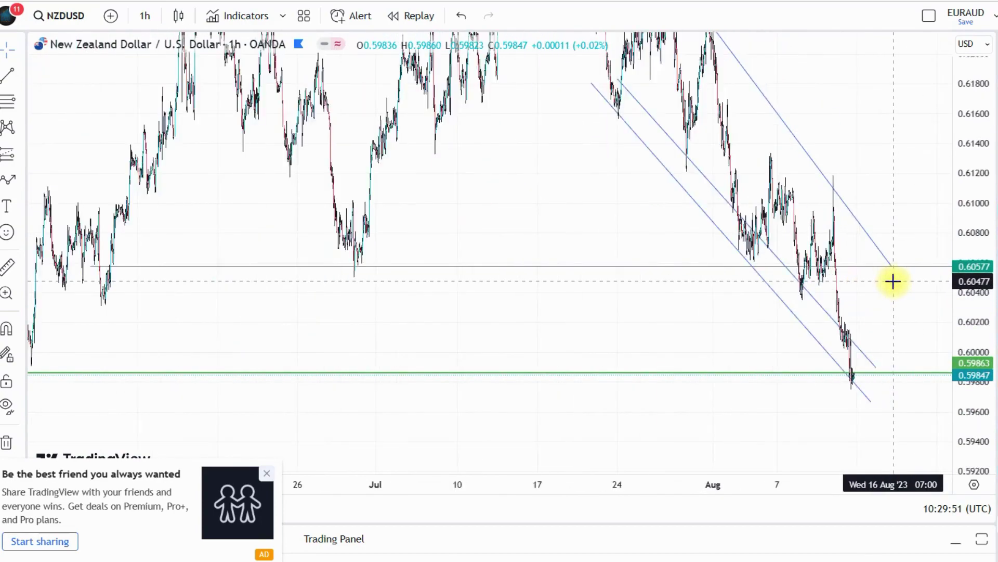
left_click_drag(974, 162, 971, 338)
scroll(903, 323, "up", 5)
left_click_drag(774, 302, 895, 309)
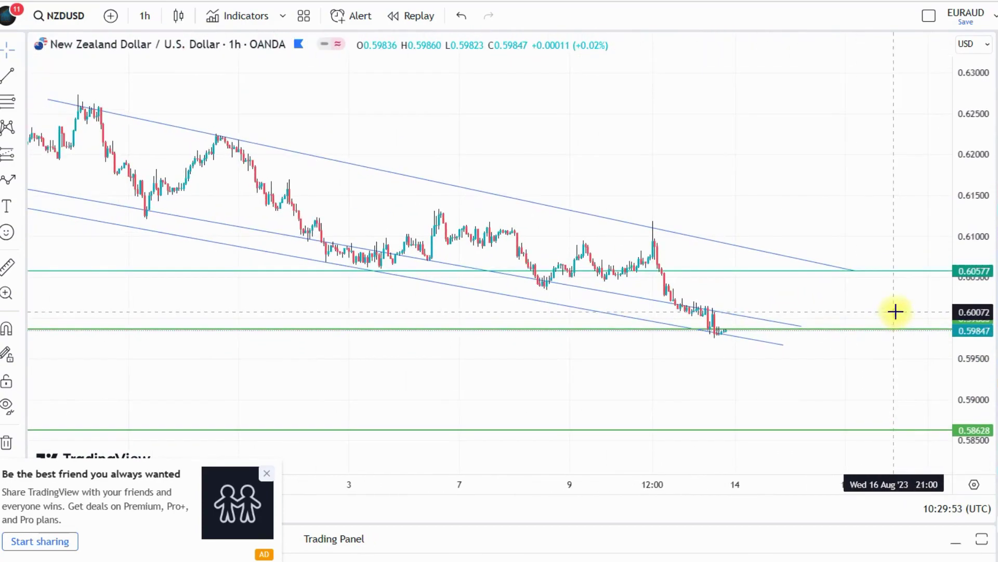
left_click_drag(974, 334, 971, 272)
scroll(796, 276, "down", 3)
scroll(797, 278, "down", 2)
left_click_drag(848, 169, 822, 182)
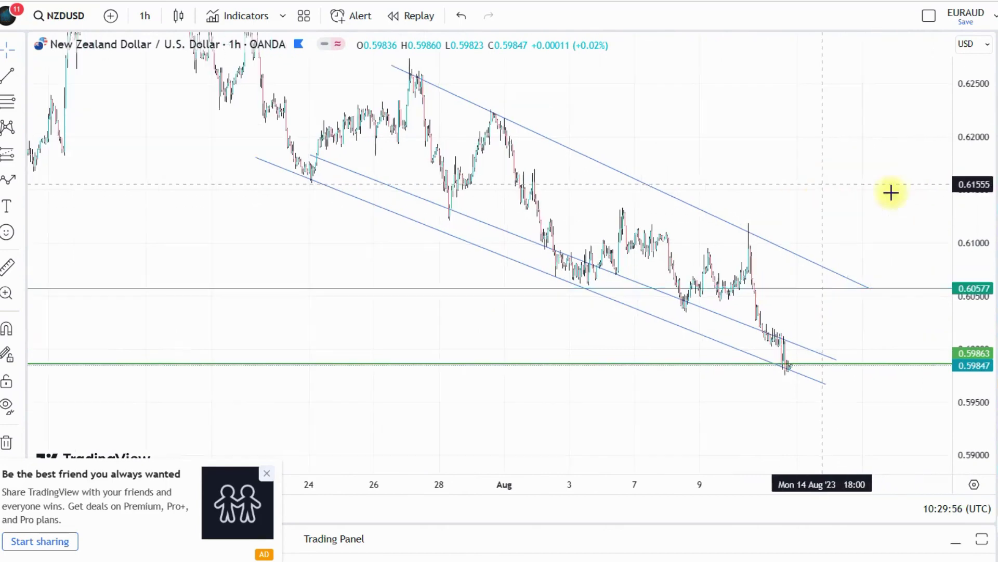
left_click_drag(972, 180, 974, 271)
left_click_drag(874, 210, 816, 205)
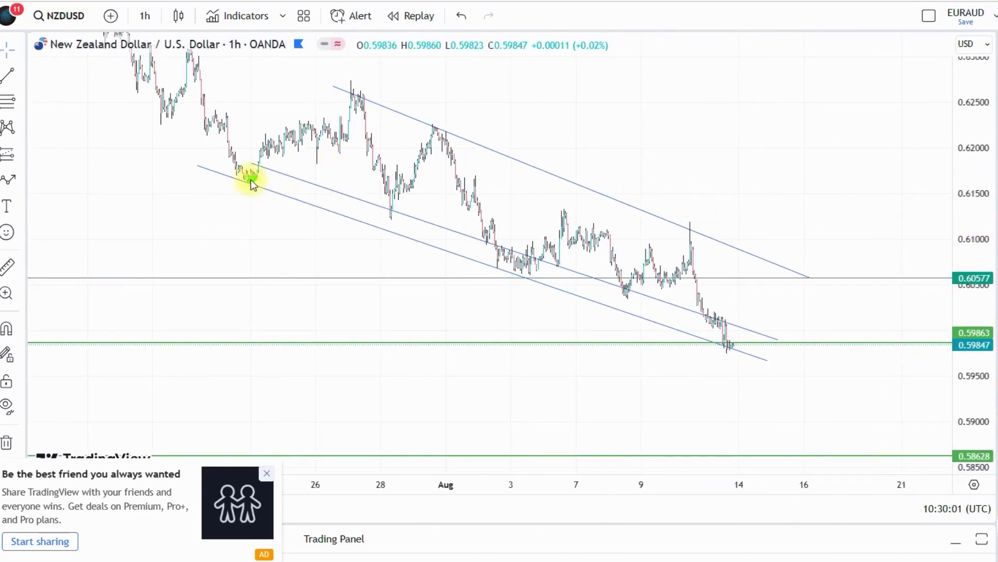
Trace NZDUSD's swings within the descending channel from the 24 July low to the current price, linking the August lows and highs.
left_click(501, 266)
mouse_move(248, 187)
left_mouse_down()
mouse_move(301, 115)
mouse_move(345, 83)
mouse_move(397, 232)
mouse_move(436, 120)
mouse_move(502, 265)
mouse_move(528, 274)
mouse_move(544, 262)
mouse_move(561, 220)
mouse_move(612, 263)
mouse_move(630, 296)
left_mouse_up()
left_click_drag(507, 276, 639, 267)
mouse_move(561, 292)
left_mouse_down()
mouse_move(600, 285)
mouse_move(691, 224)
left_mouse_up()
mouse_move(557, 213)
left_mouse_down()
mouse_move(710, 219)
mouse_move(708, 323)
mouse_move(725, 349)
mouse_move(709, 348)
left_mouse_up()
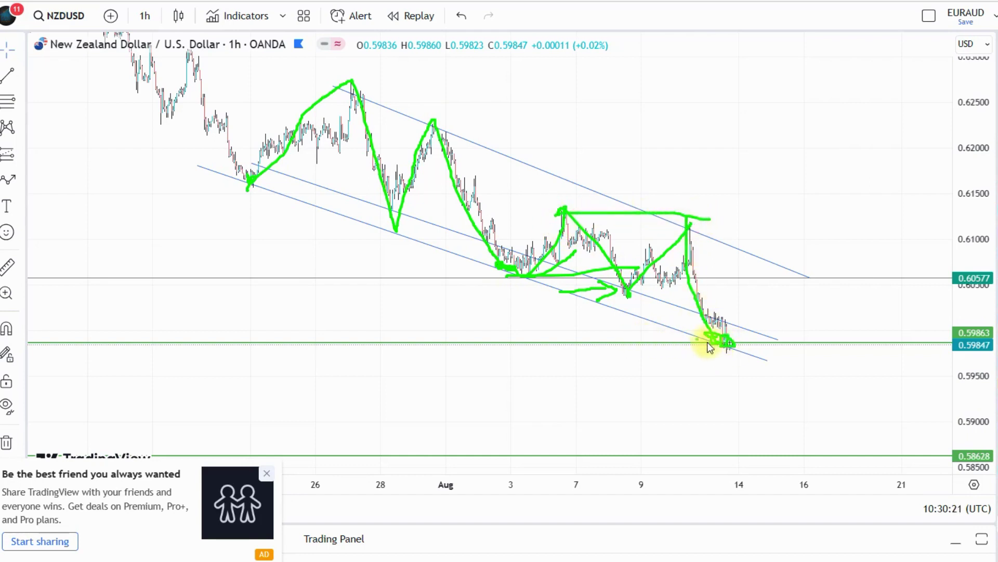
Clear the swing sketch and highlight the start-of-June low on the 0.59863 level.
key("Escape")
scroll(595, 276, "down", 5)
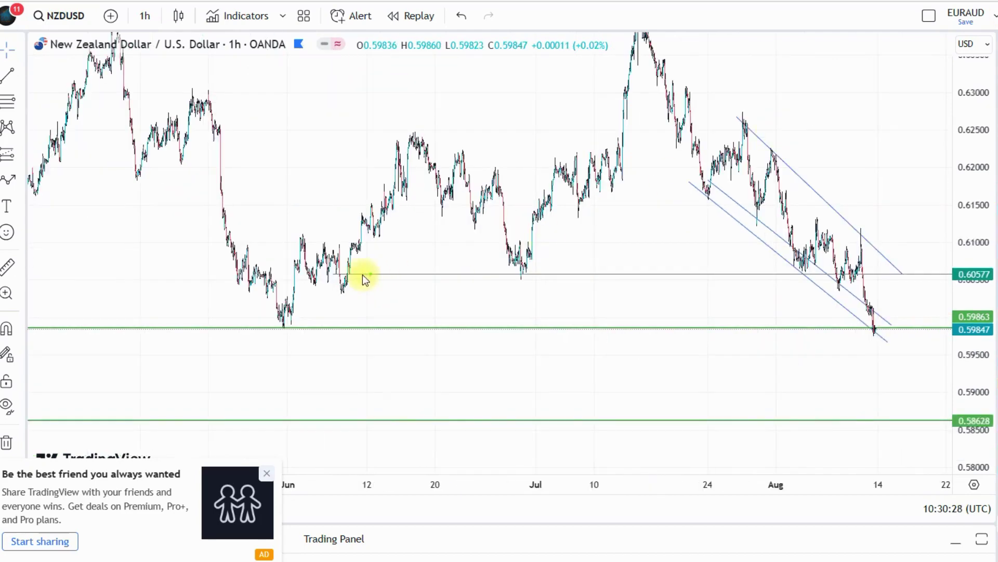
left_click(291, 328)
left_click_drag(291, 329, 286, 326)
left_click(901, 315)
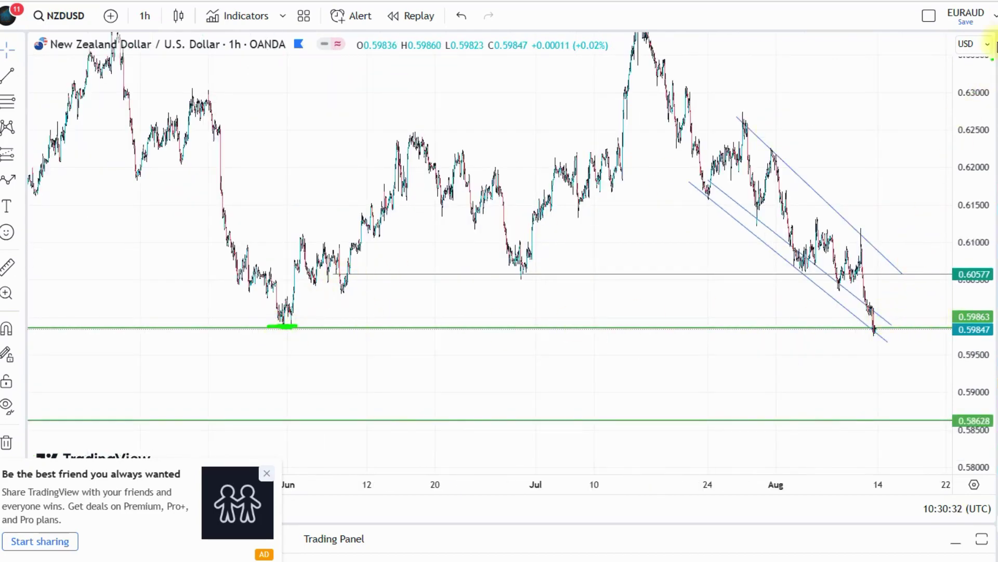
Draw a projected NZDUSD rise from the current price to the channel's upper line at about 0.6078.
scroll(838, 251, "up", 8)
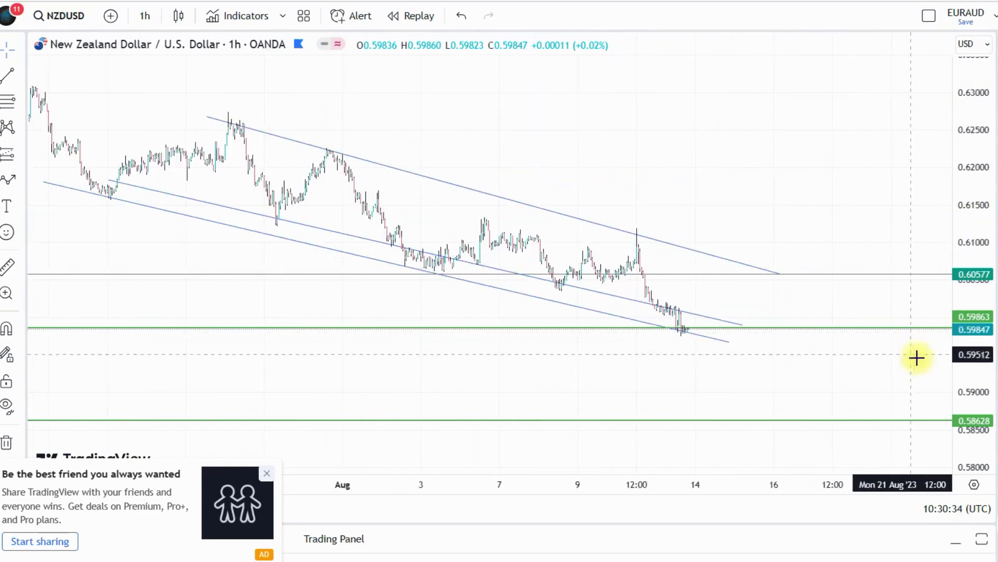
left_click_drag(964, 379, 960, 249)
scroll(811, 276, "up", 5)
left_click_drag(639, 335, 827, 301)
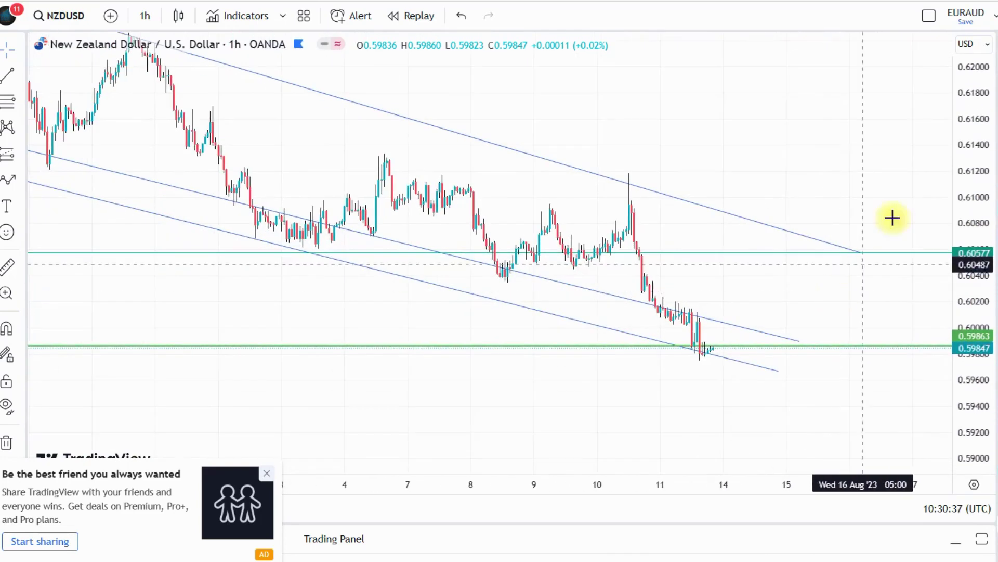
left_click_drag(979, 139, 970, 218)
scroll(858, 263, "down", 4)
left_click_drag(978, 149, 978, 196)
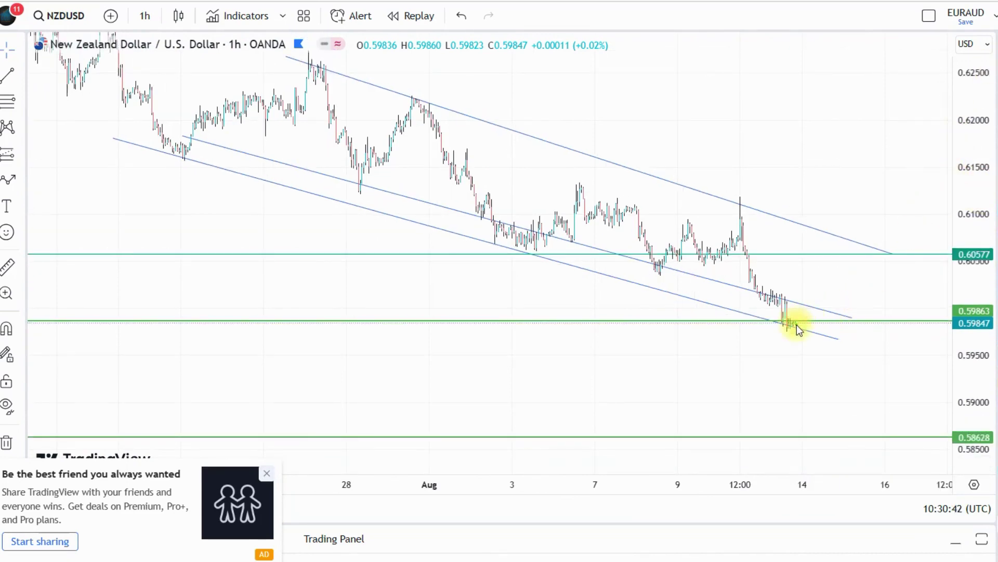
left_click_drag(797, 325, 819, 263)
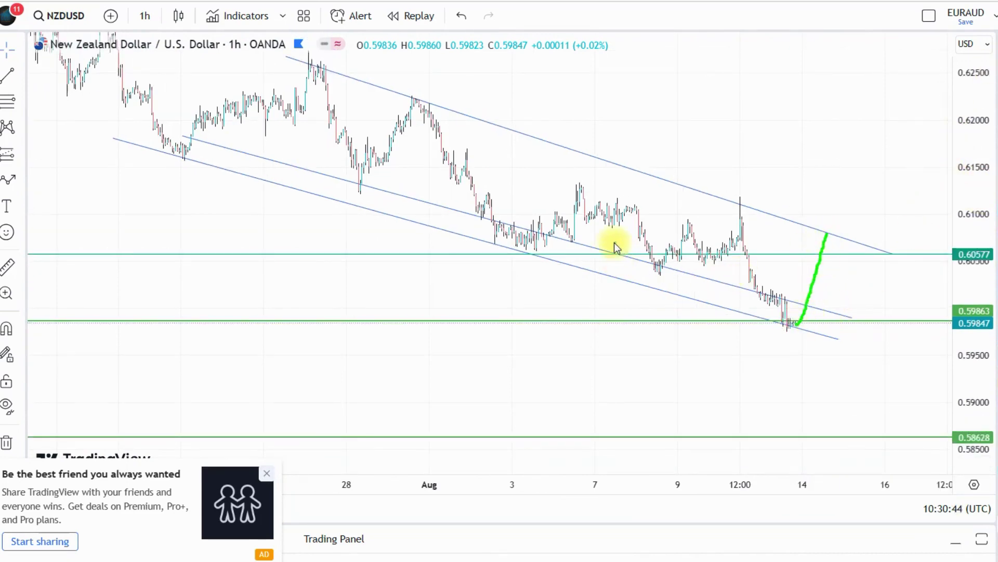
left_click(703, 225)
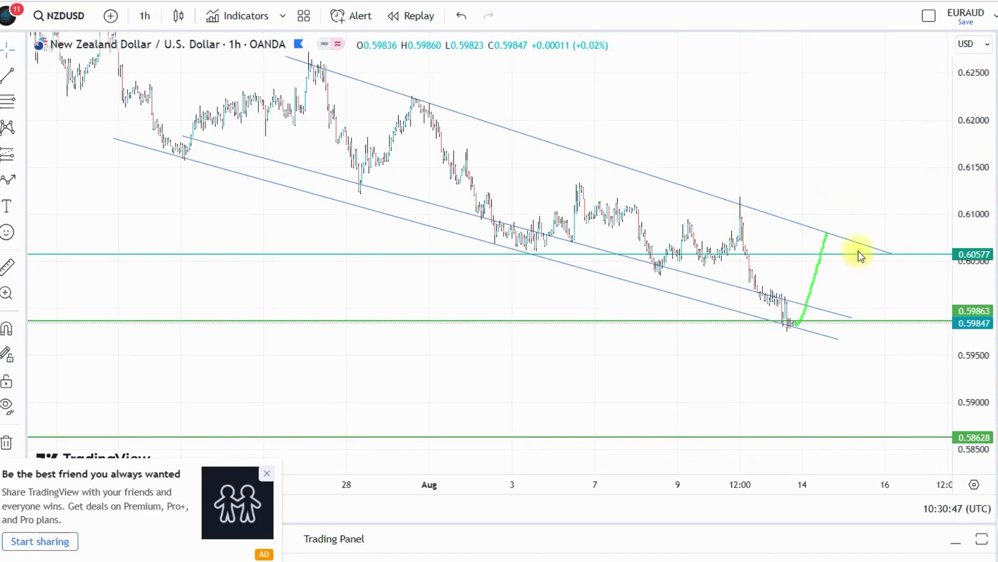
left_click(824, 229)
Move the 0.60577 horizontal level up to 0.60766 and set its line thickness to 2px.
left_click_drag(773, 255, 785, 237)
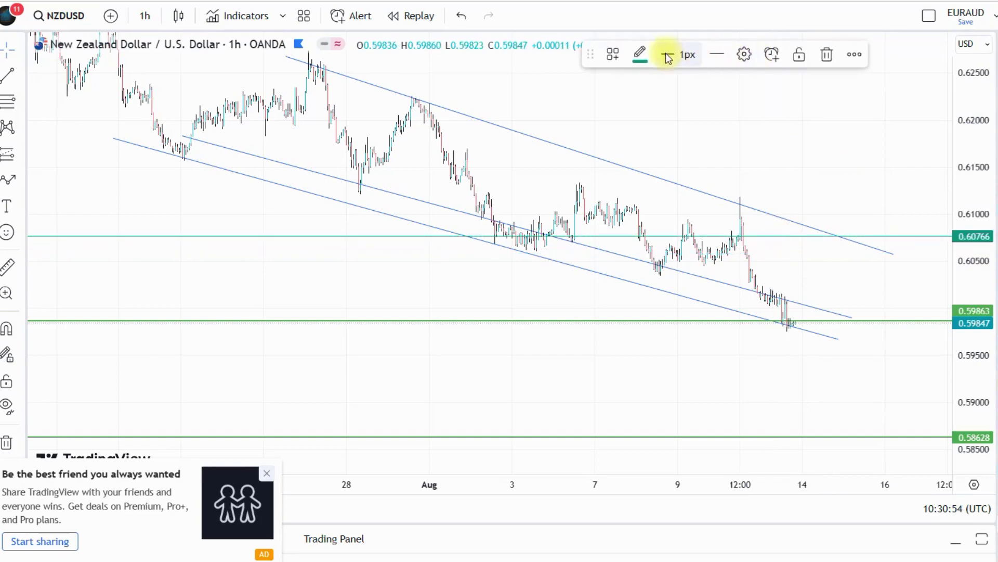
left_click(667, 54)
left_click(667, 108)
Highlight the start-of-June low and draw an NZDUSD path up to the channel's upper line and down to 0.58628.
scroll(610, 222, "down", 3)
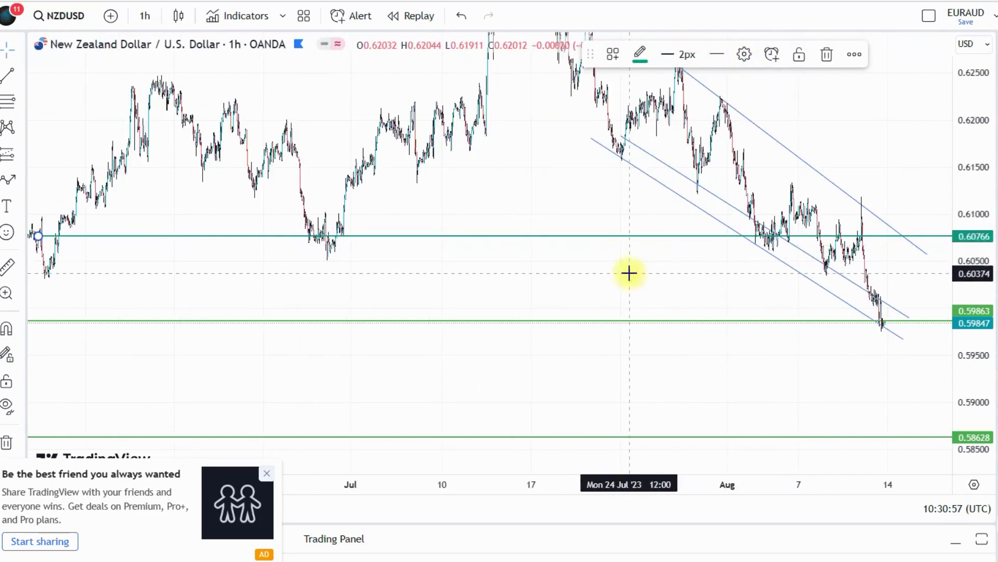
scroll(630, 272, "down", 3)
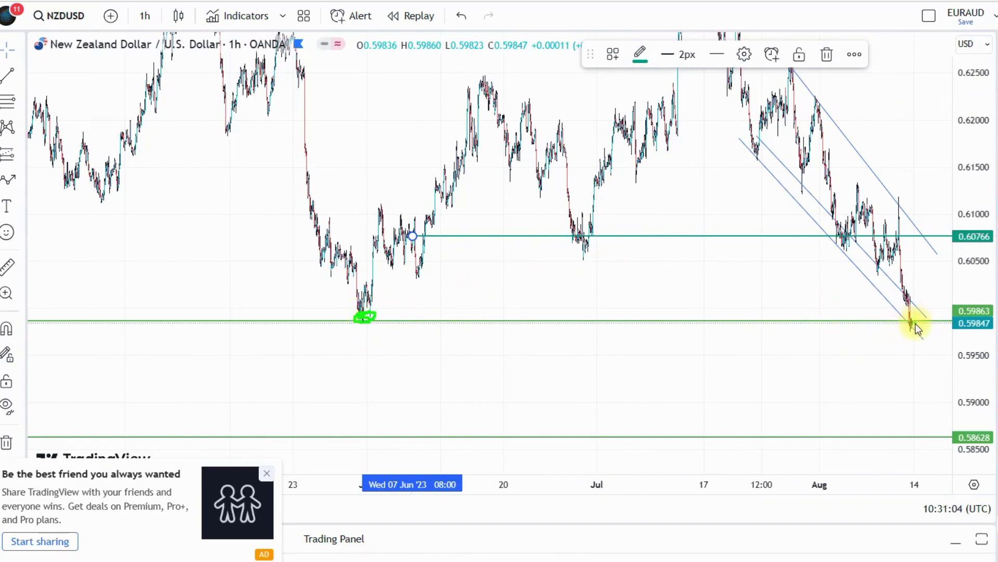
left_click_drag(921, 316, 929, 290)
left_click_drag(936, 256, 945, 437)
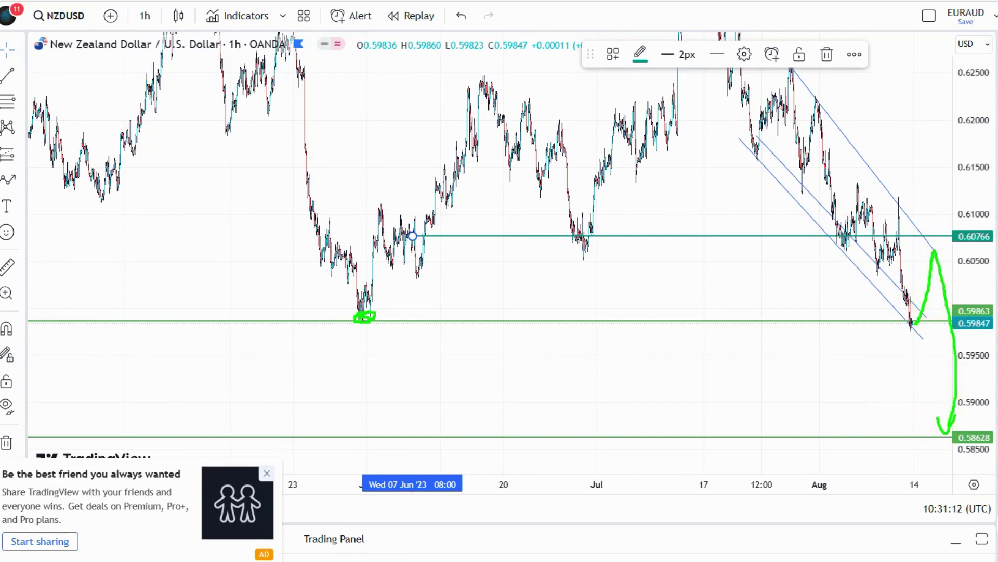
Clear the sketches, make room after the latest NZDUSD candles and dismiss the advertisement.
key("Escape")
left_click(795, 282)
left_click_drag(781, 283, 610, 285)
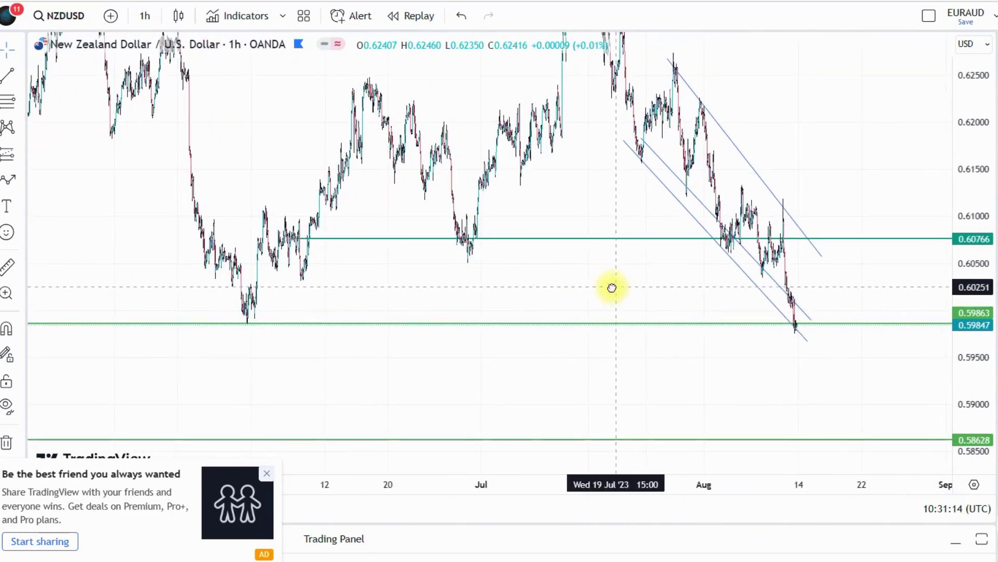
left_click(259, 474)
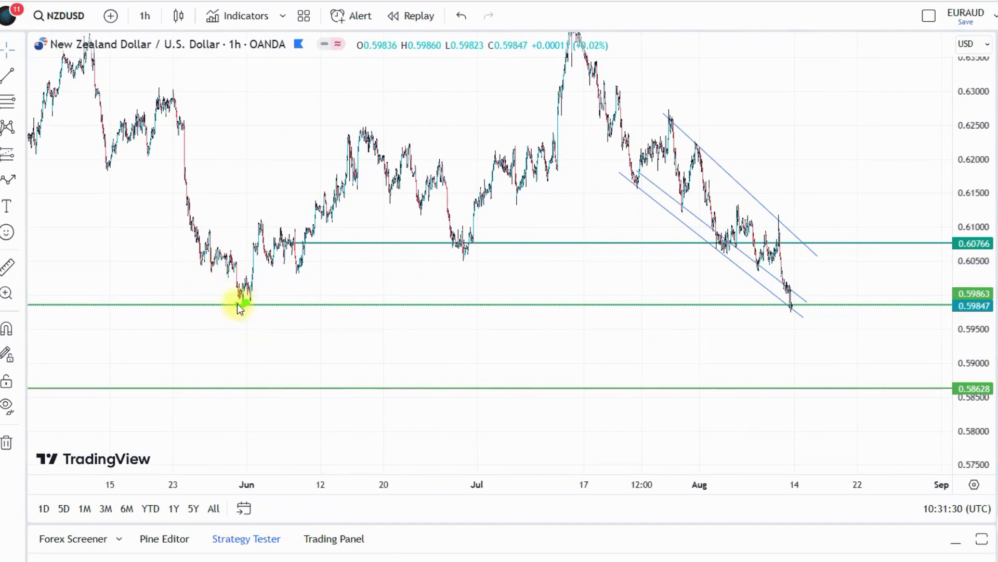
Highlight the start-of-June low, trace the 0.60766 level and draw a path up to it and down to 0.58628.
left_click_drag(237, 303, 256, 297)
left_click_drag(794, 307, 816, 257)
mouse_move(411, 242)
left_mouse_down()
mouse_move(815, 241)
mouse_move(847, 383)
left_mouse_up()
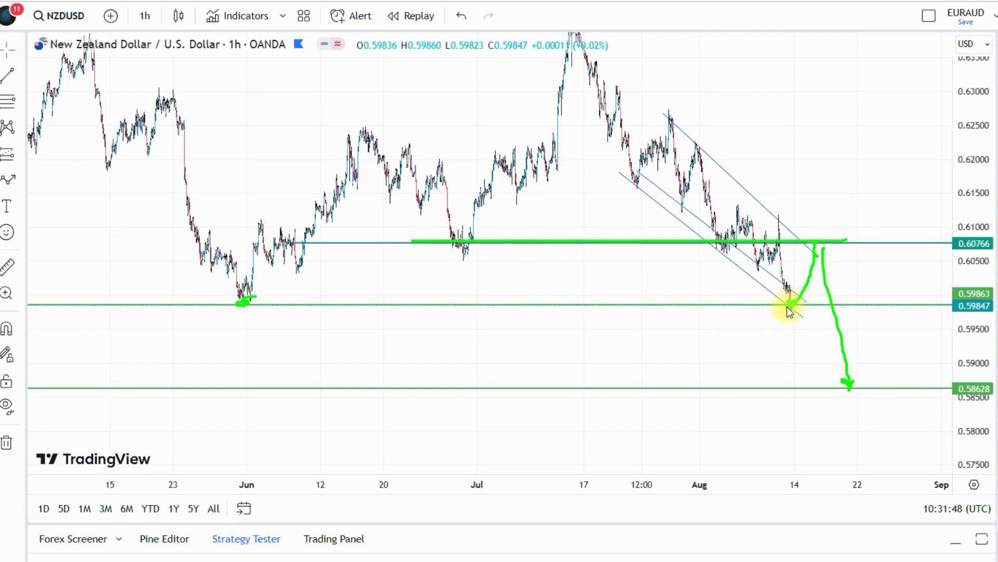
Retrace the NZDUSD path with thicker strokes, marking the turn at 0.60766, the 0.59863 level and the 0.58628 target.
left_click_drag(790, 307, 819, 247)
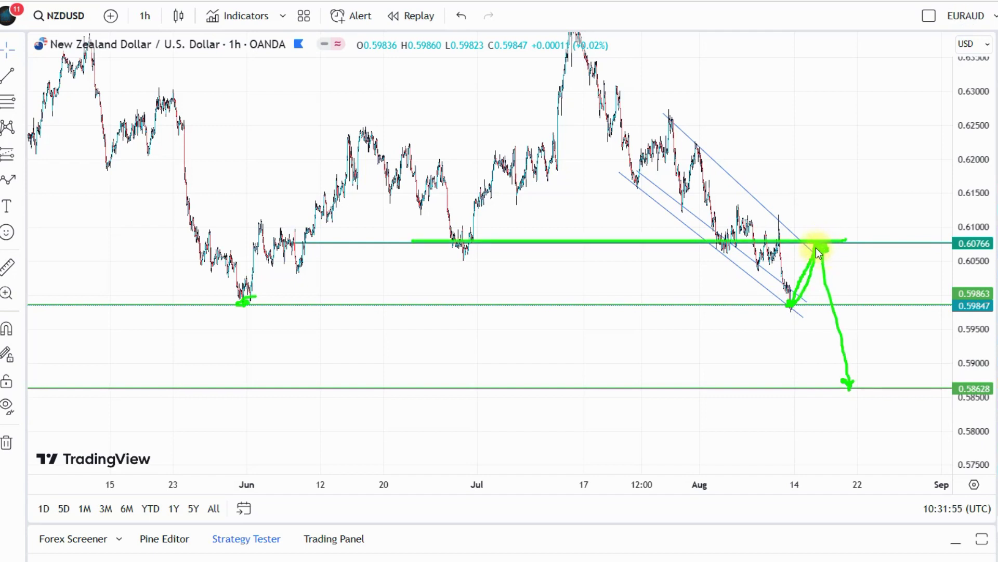
mouse_move(816, 242)
left_mouse_down()
mouse_move(826, 248)
mouse_move(831, 308)
left_mouse_up()
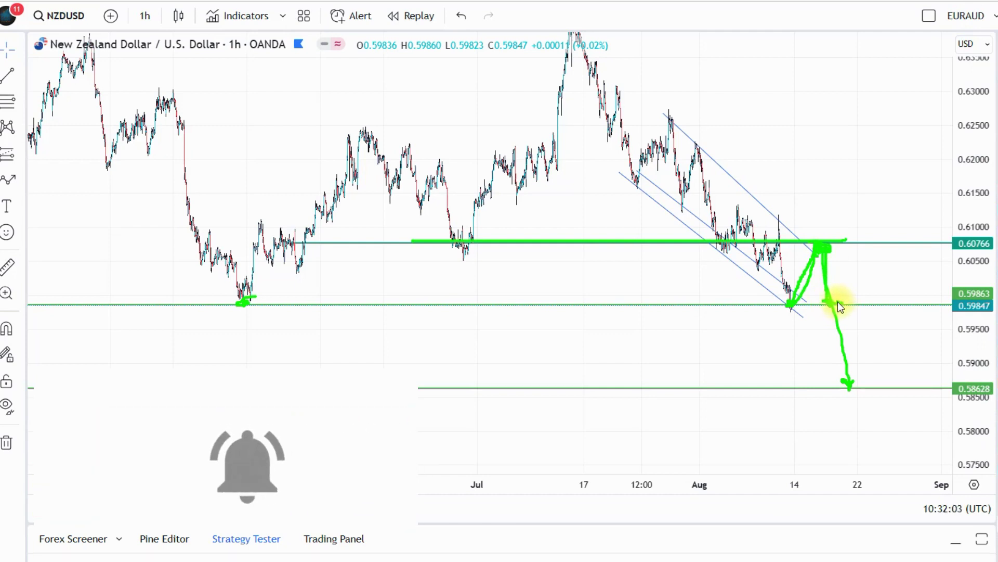
left_click_drag(832, 304, 853, 380)
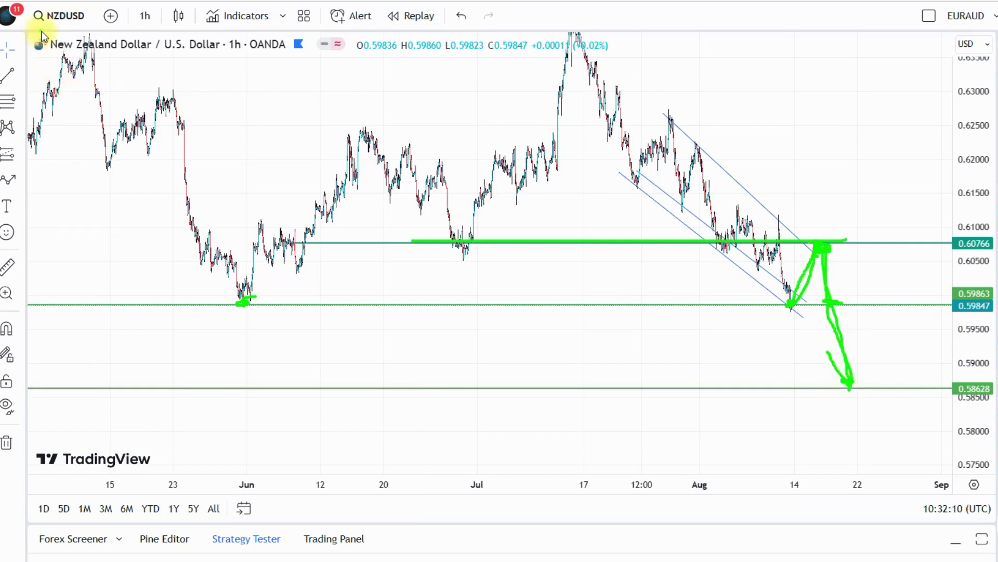
Clear the NZDUSD sketches, open the USDCAD chart and switch it to the 4-hour timeframe.
left_click(842, 261)
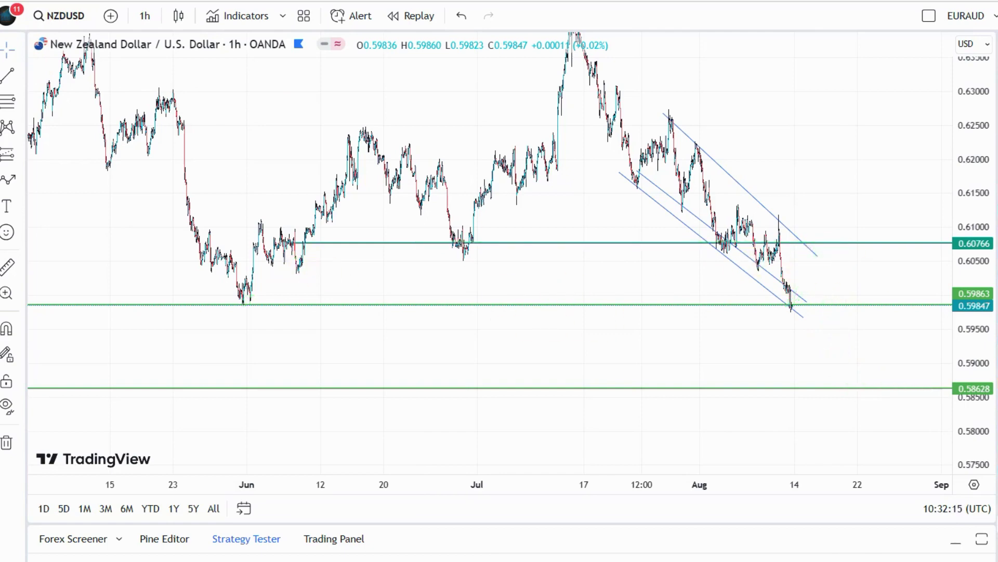
left_click(994, 322)
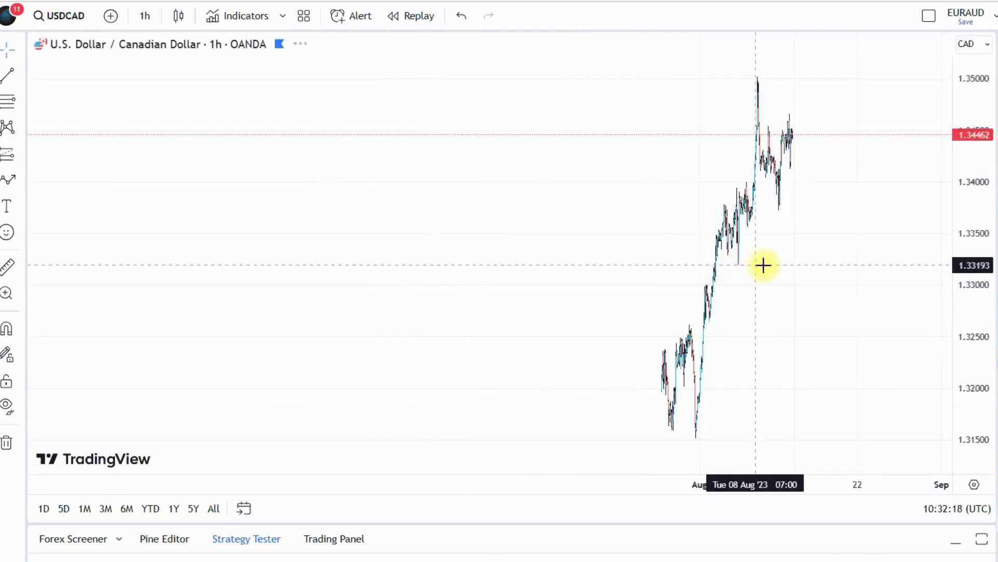
scroll(403, 218, "down", 2)
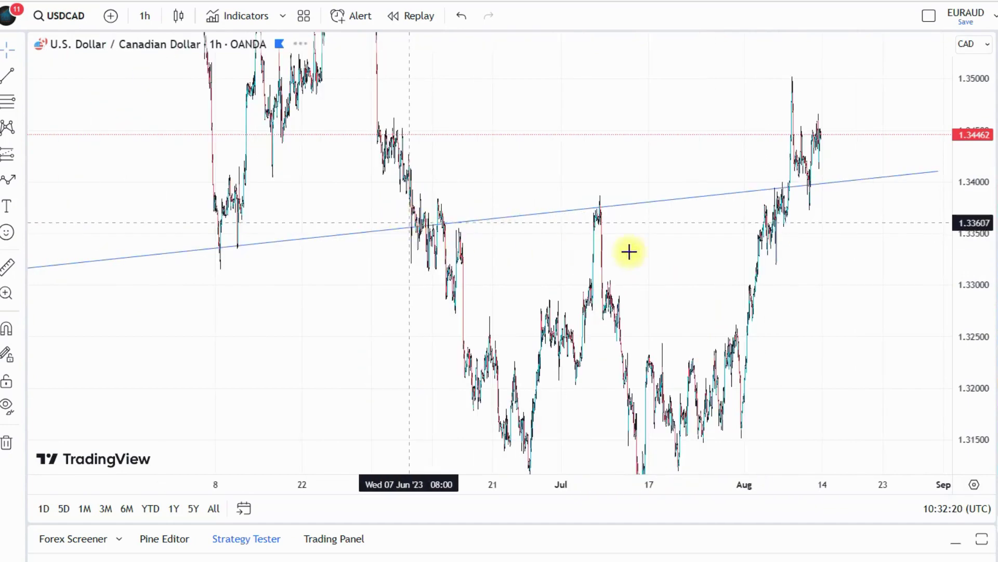
left_click(145, 17)
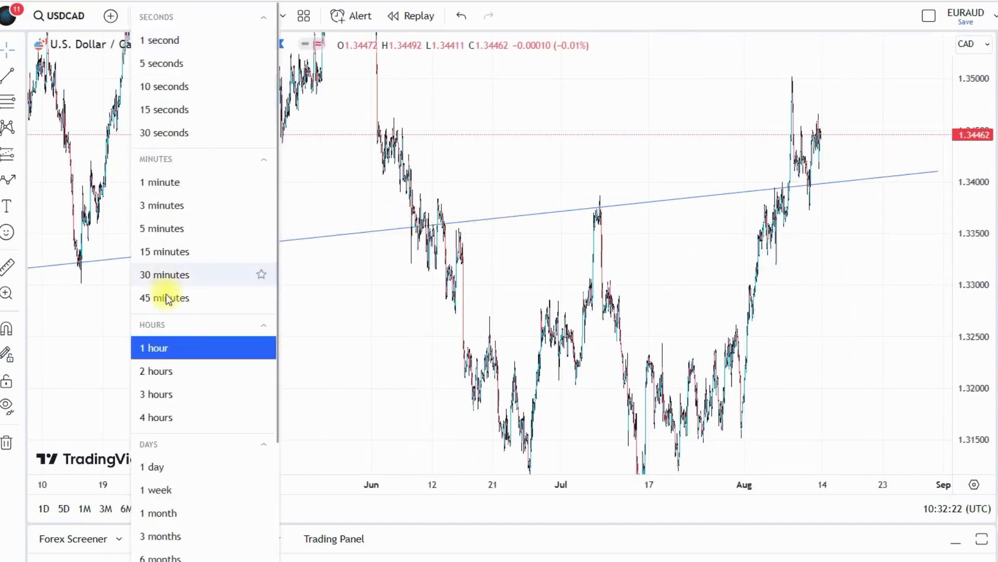
left_click(163, 416)
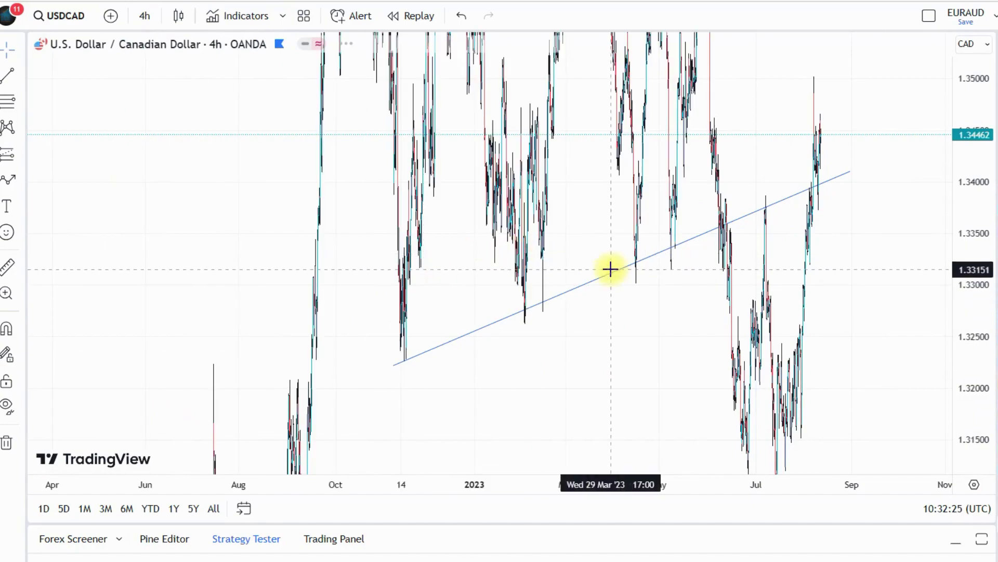
Mark USDCAD's August break of the ascending trend line and trace the line's touches since November.
scroll(775, 292, "up", 5)
left_click_drag(553, 311, 764, 314)
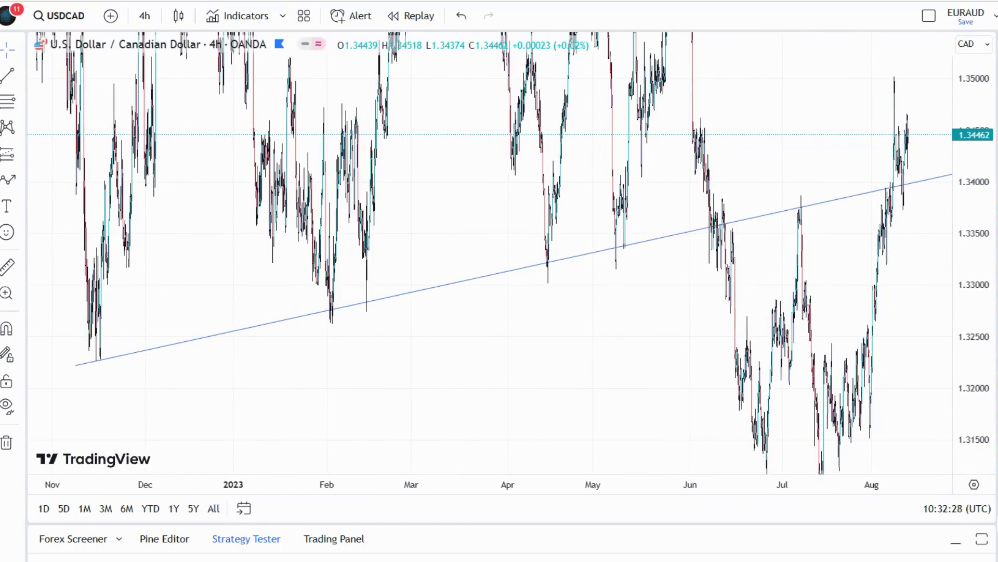
left_click_drag(965, 115, 962, 350)
left_click_drag(698, 355, 638, 383)
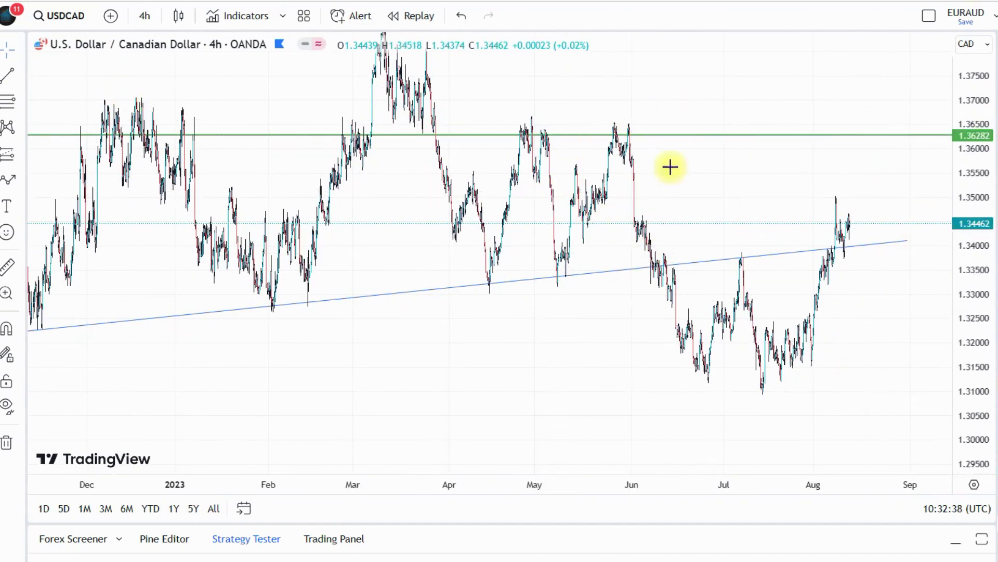
scroll(417, 314, "down", 3)
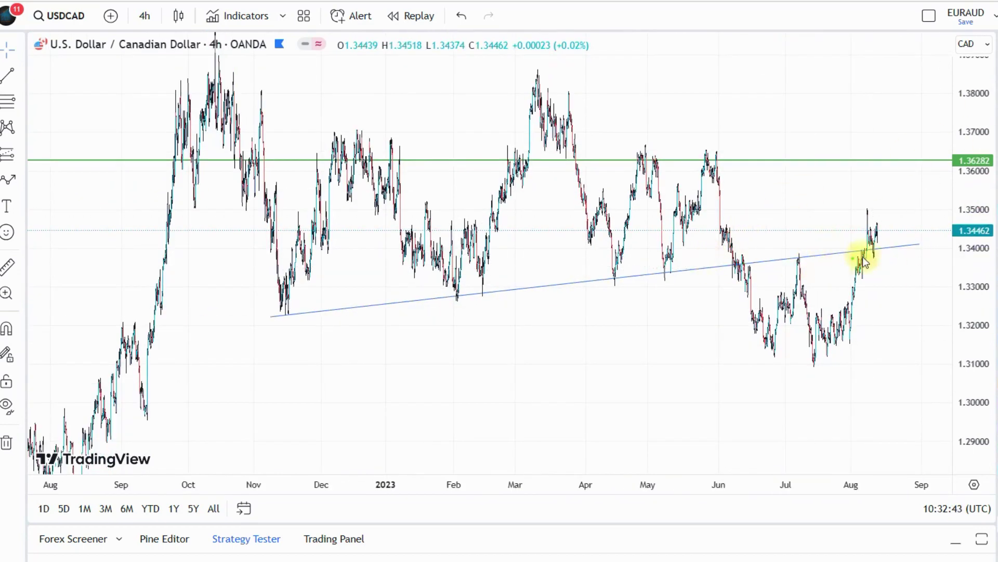
mouse_move(865, 250)
left_mouse_down()
mouse_move(791, 252)
mouse_move(887, 249)
left_mouse_up()
left_click_drag(728, 257, 778, 257)
left_click_drag(341, 300, 829, 255)
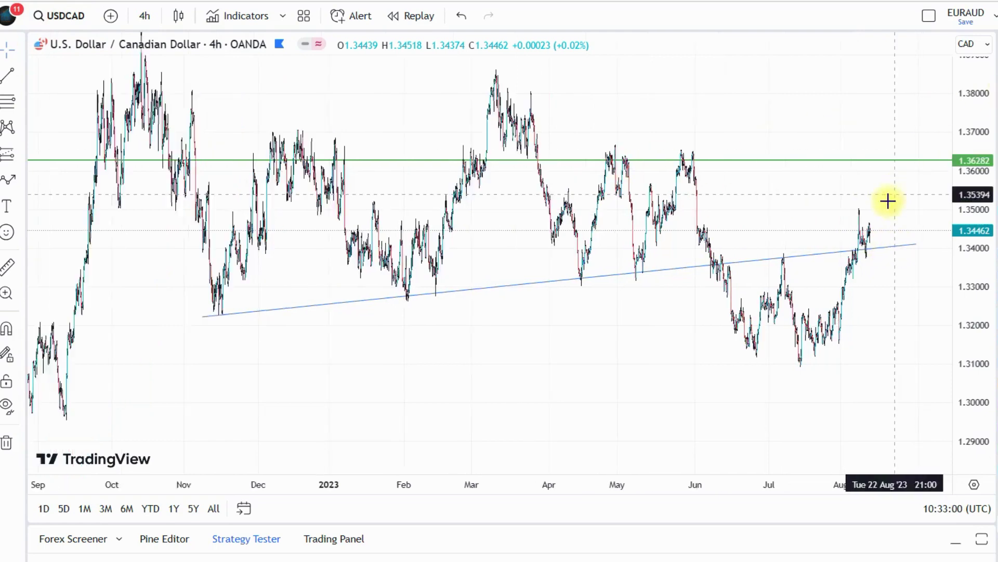
Sketch USDCAD's pullback to the ascending trend line, trace the level from July's high and project a rise to 1.36282.
scroll(889, 203, "up", 5)
scroll(807, 198, "up", 4)
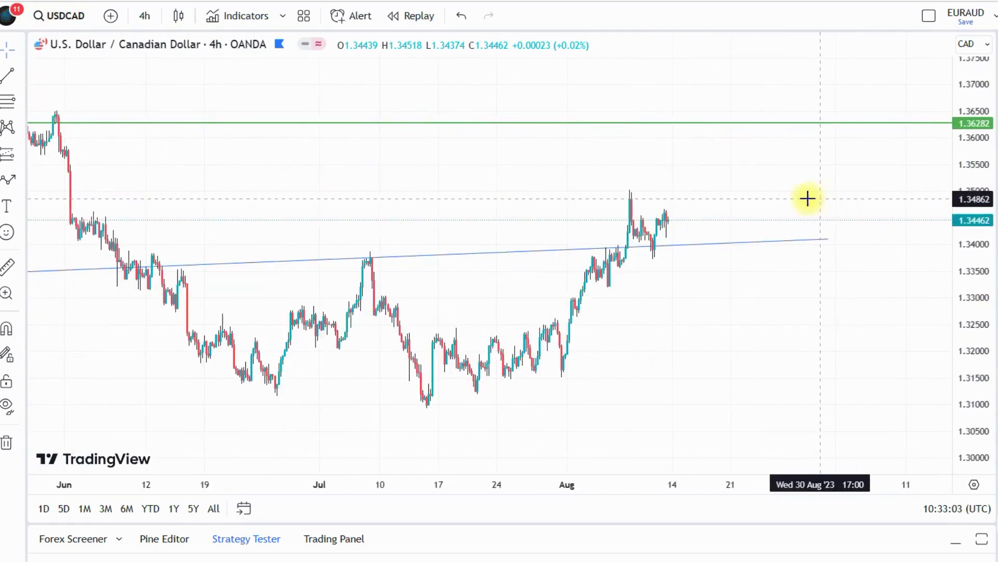
left_click_drag(508, 214, 606, 261)
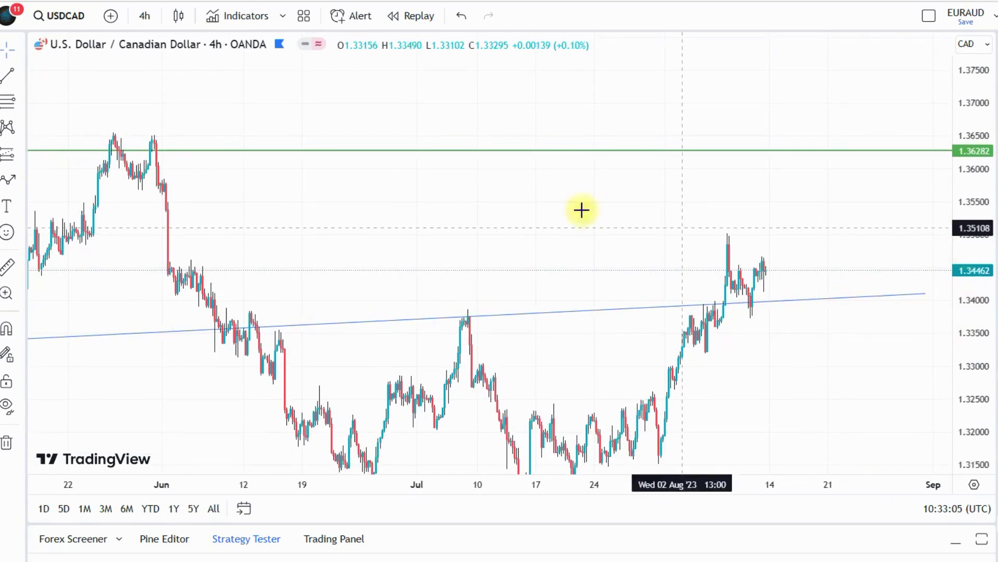
scroll(579, 209, "up", 3)
left_click_drag(981, 305, 979, 241)
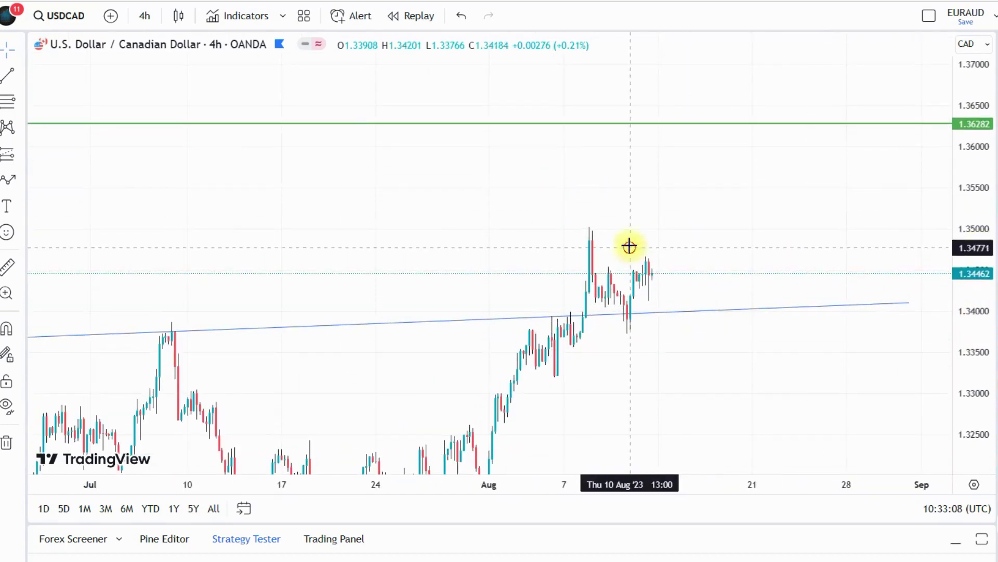
left_click_drag(636, 223, 669, 147)
scroll(639, 167, "down", 5)
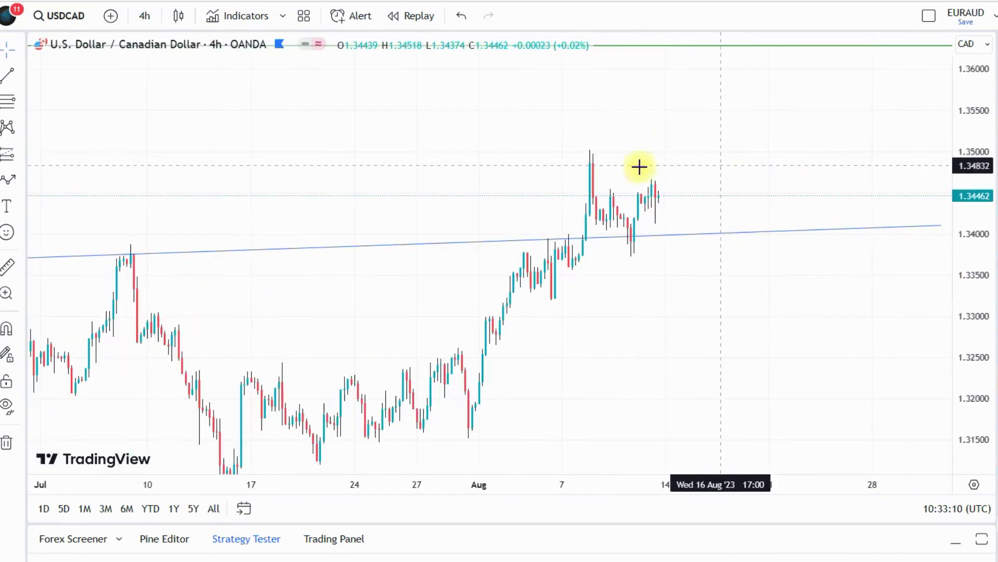
left_click_drag(956, 137, 978, 252)
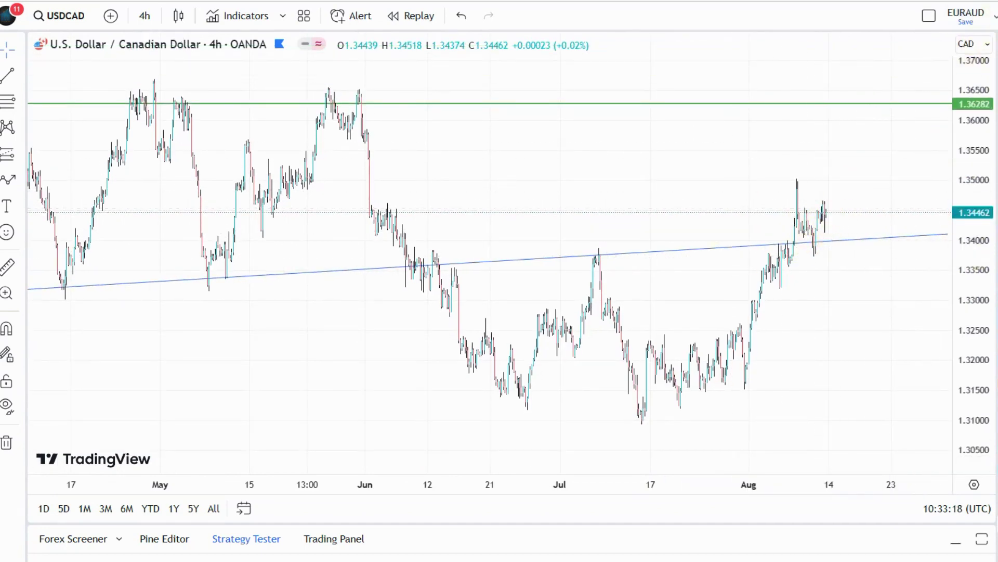
left_click_drag(824, 208, 843, 240)
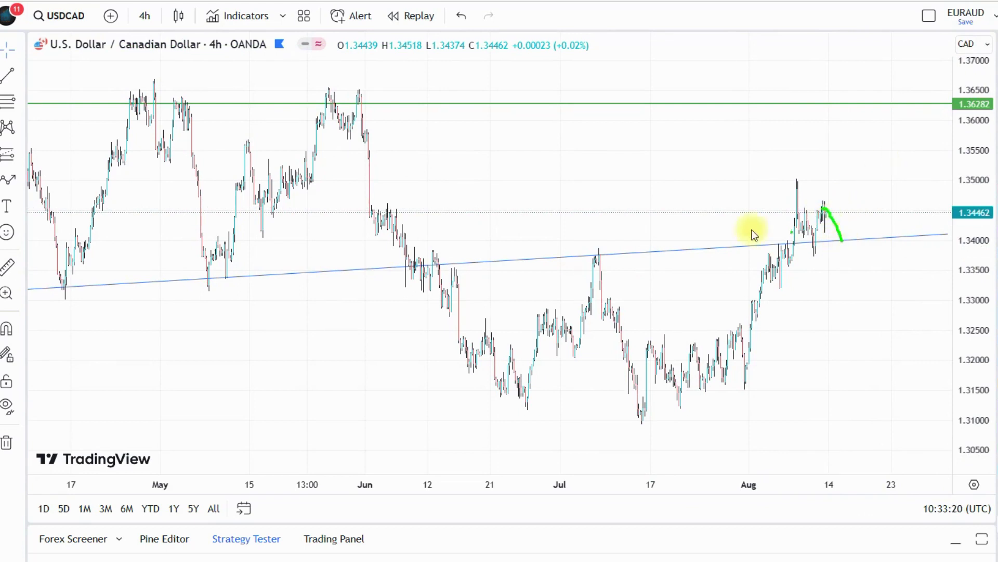
mouse_move(587, 247)
left_mouse_down()
mouse_move(711, 250)
mouse_move(827, 235)
left_mouse_up()
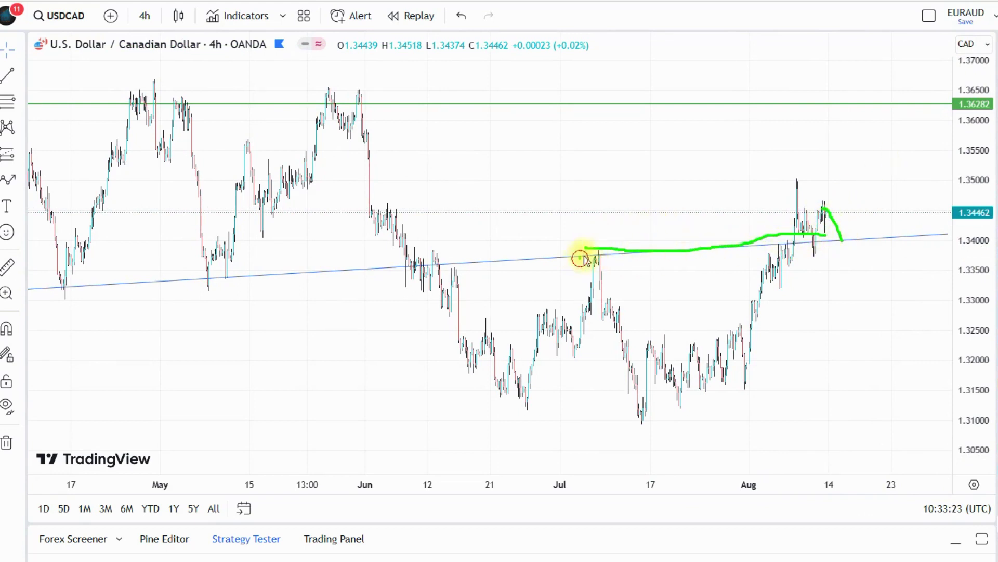
mouse_move(584, 259)
left_mouse_down()
mouse_move(805, 245)
mouse_move(879, 136)
left_mouse_up()
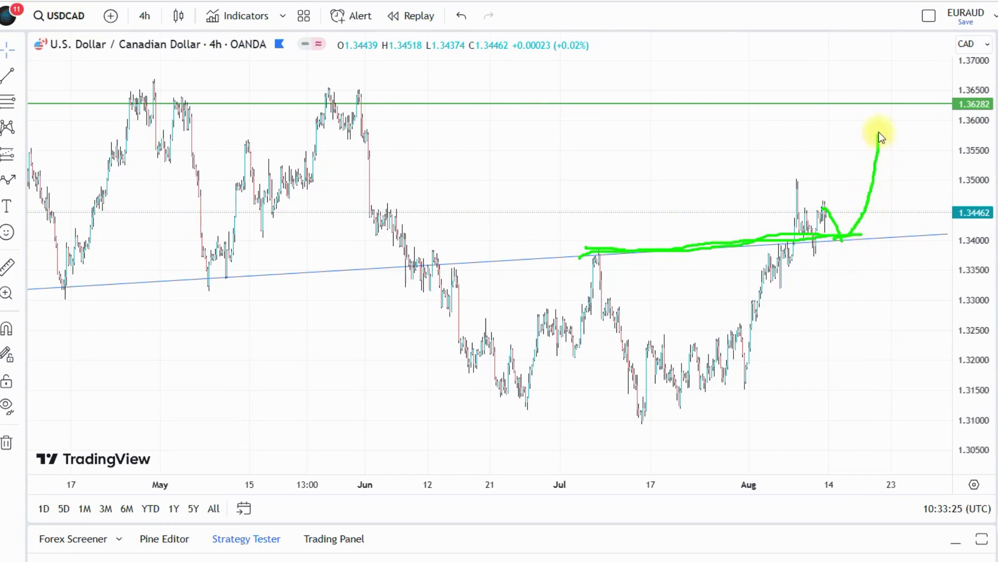
left_click_drag(881, 100, 890, 115)
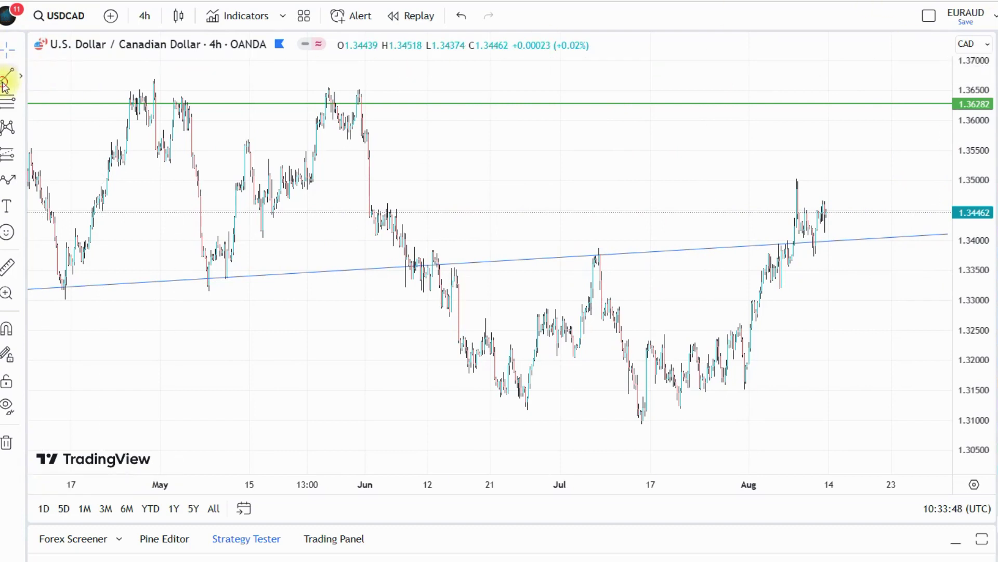
Draw a steeper ascending trend line beneath USDCAD's August lows, starting on 1 August, and adjust its ends to fit the lows.
left_click(753, 319)
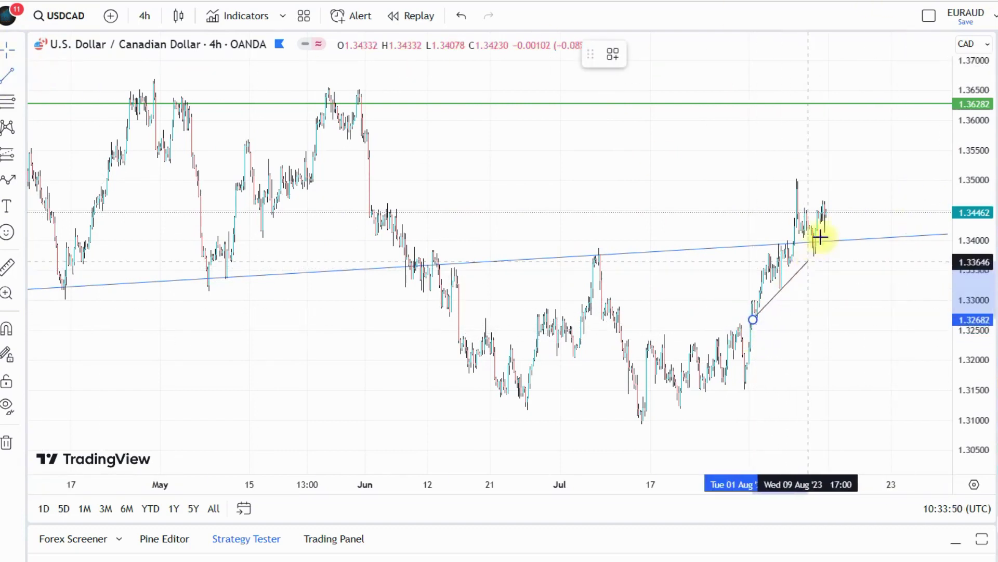
left_click(867, 199)
scroll(863, 271, "up", 5)
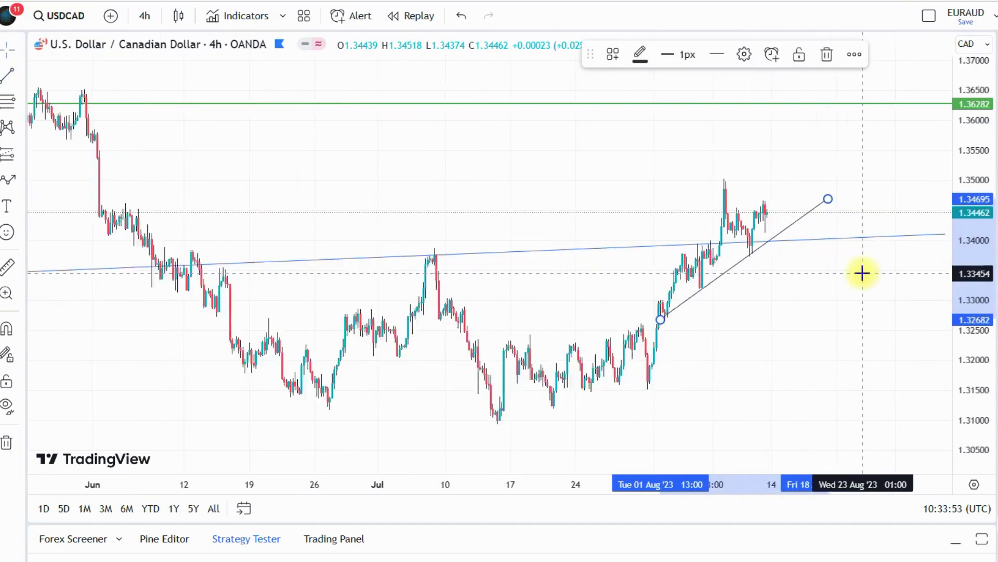
left_click_drag(553, 269, 552, 276)
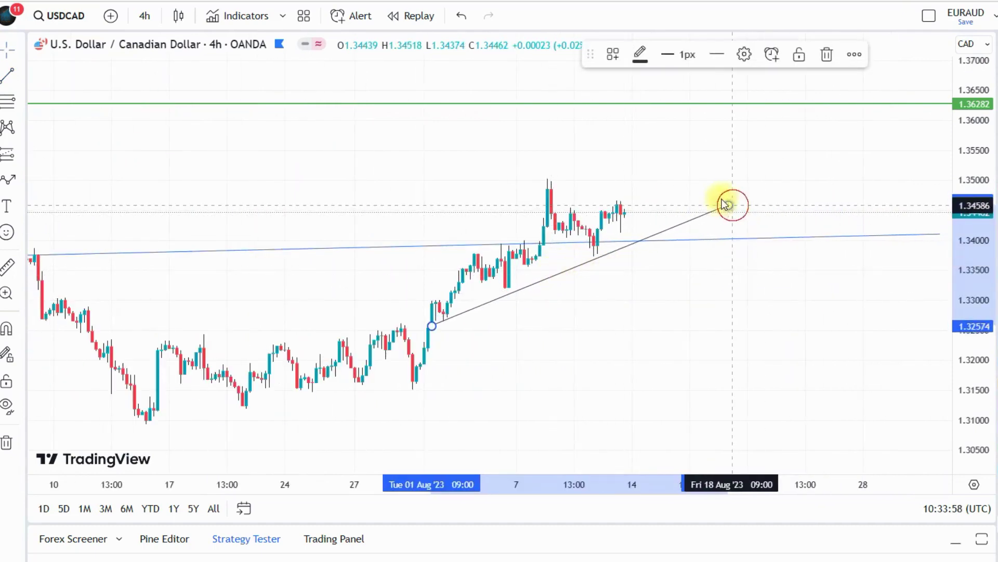
left_click_drag(729, 205, 712, 193)
left_click(739, 275)
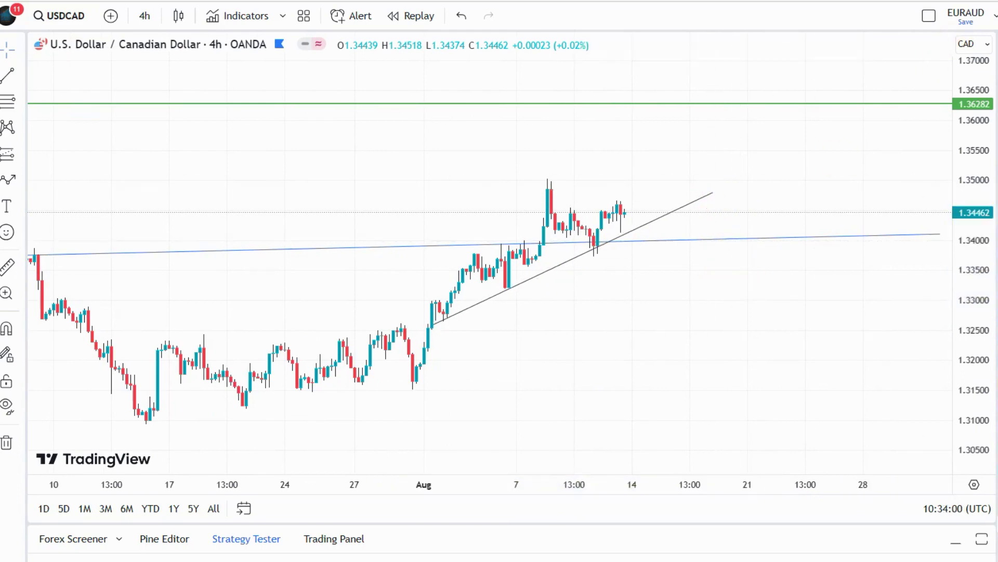
Sketch a dip from USDCAD's latest price to the steep trend line and an arrow up to 1.36282, and clear the sketch.
left_click_drag(618, 198, 635, 214)
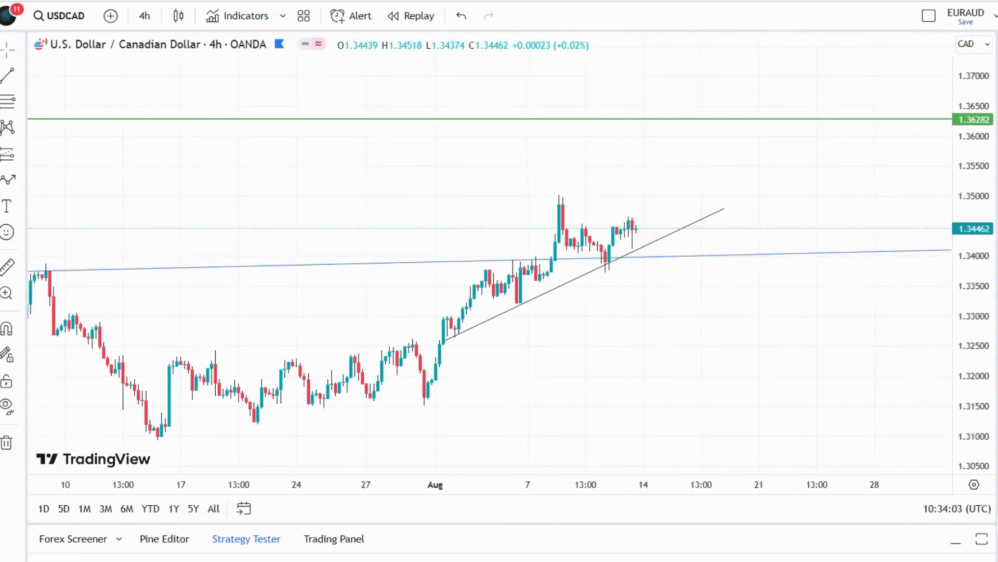
left_click(634, 221)
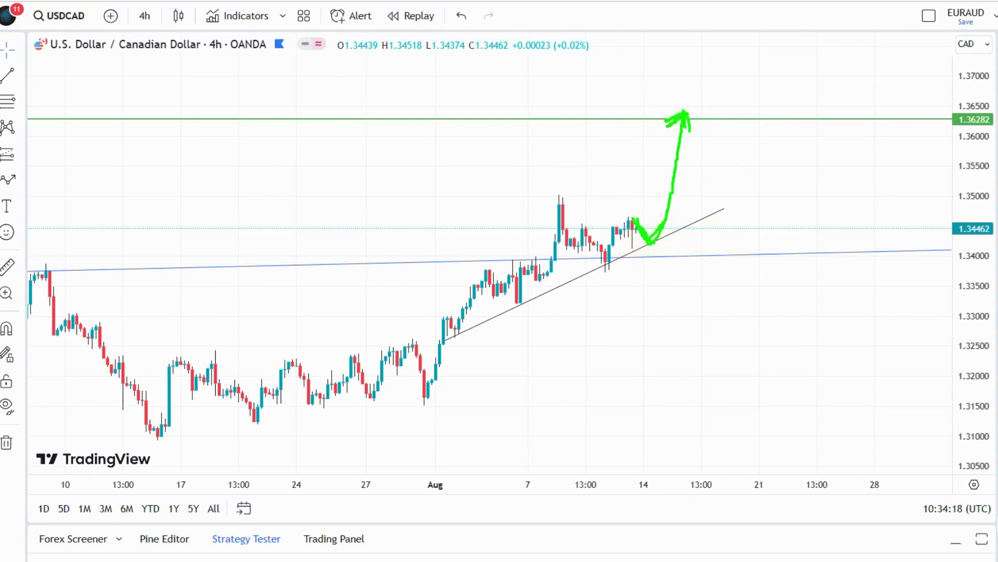
key("e")
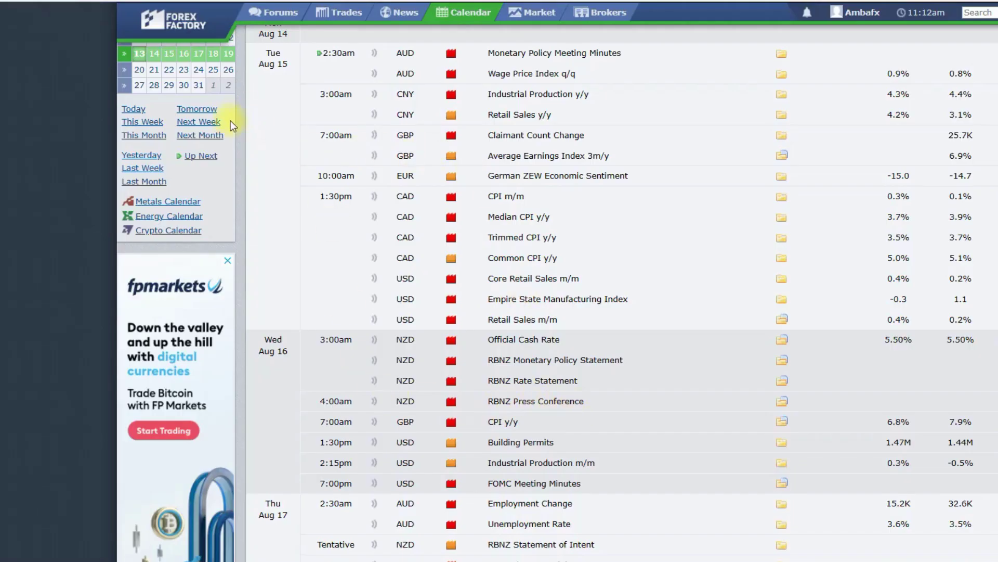
Review the week's events on the Forex Factory calendar and redraw USDCAD's bounce from the steep trend line up to 1.36282.
scroll(662, 387, "down", 3)
scroll(444, 236, "up", 5)
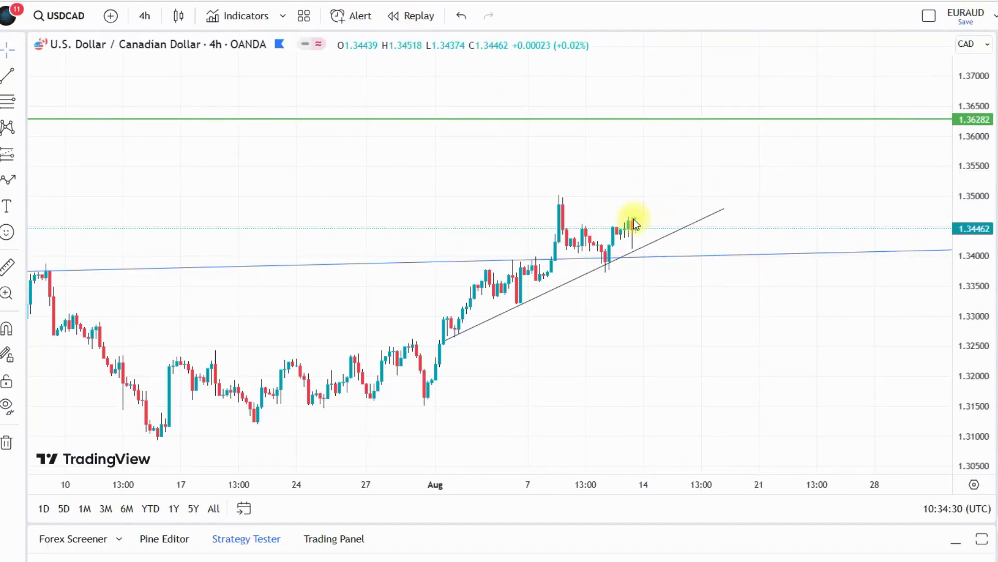
mouse_move(632, 223)
left_mouse_down()
mouse_move(644, 245)
mouse_move(672, 122)
left_mouse_up()
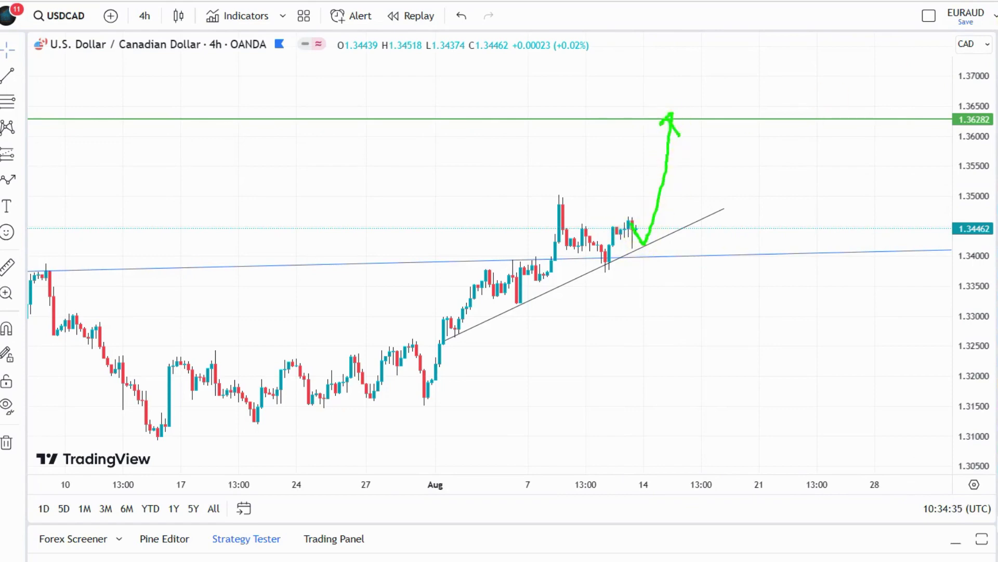
Trace the long ascending trend line's touches between November and August and draw USDCAD's bounce from it up to 1.36282.
scroll(559, 229, "down", 5)
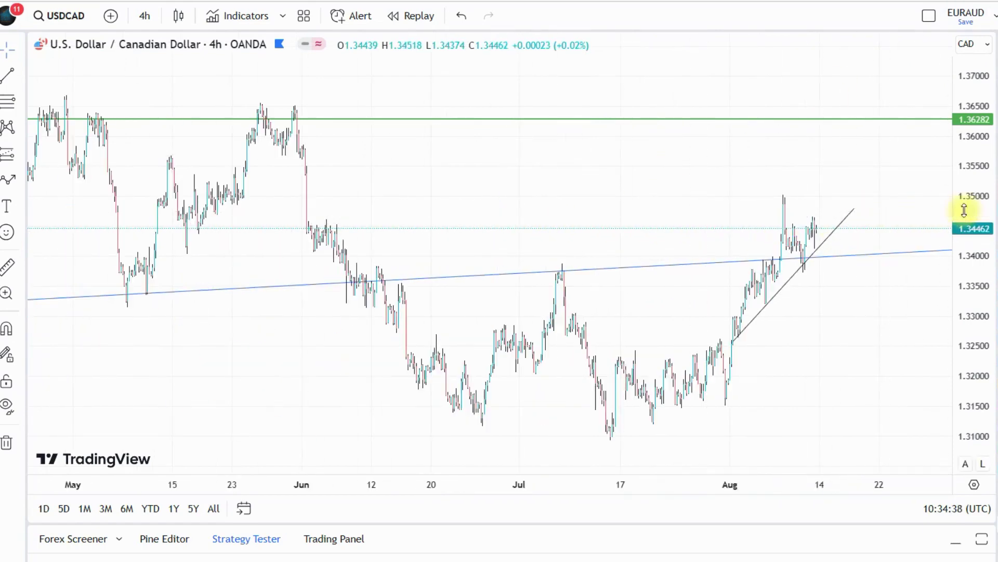
scroll(519, 270, "down", 5)
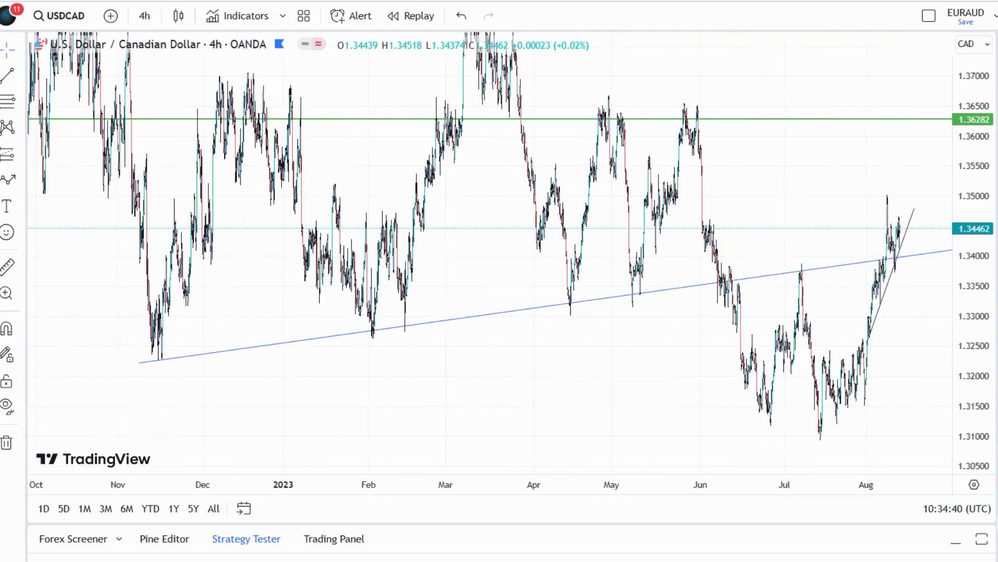
left_click_drag(803, 267, 926, 266)
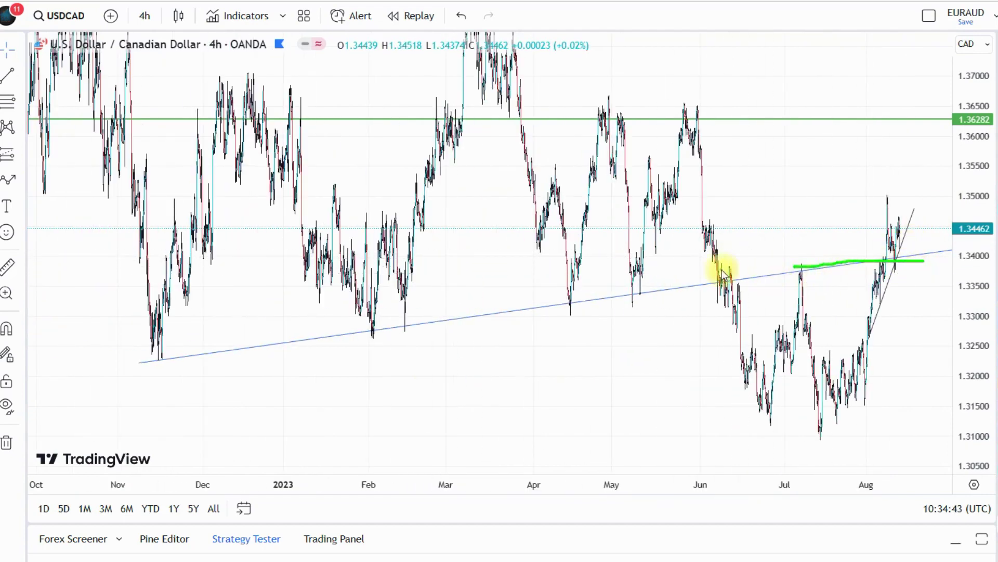
left_click_drag(722, 268, 876, 262)
left_click_drag(567, 314, 645, 291)
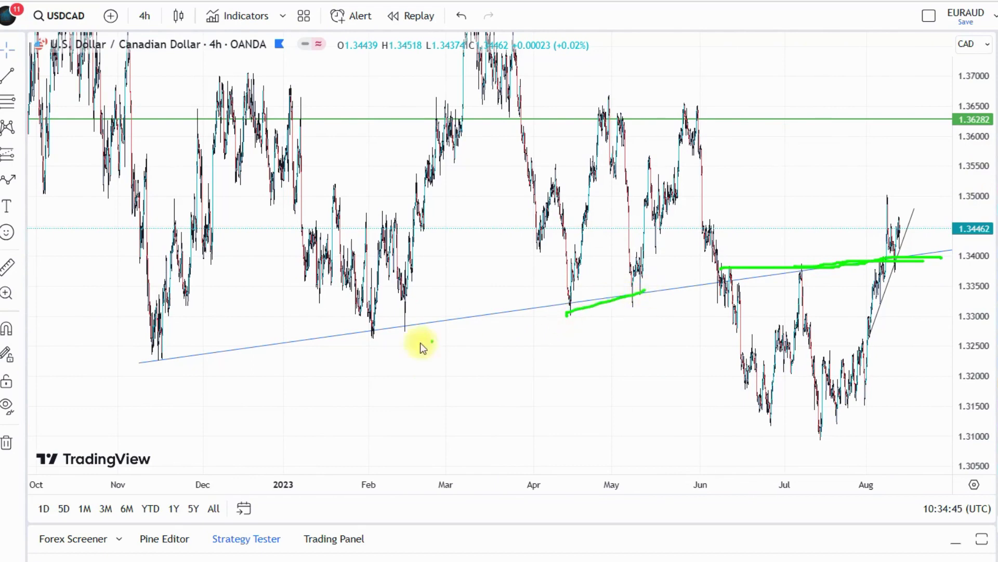
left_click_drag(349, 339, 413, 325)
left_click_drag(134, 360, 259, 348)
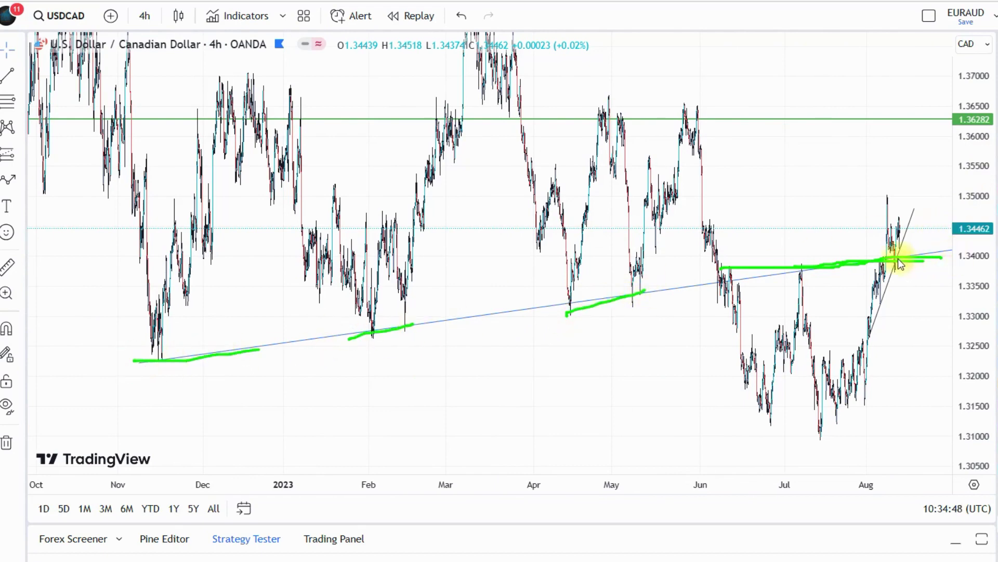
left_click_drag(899, 267, 918, 111)
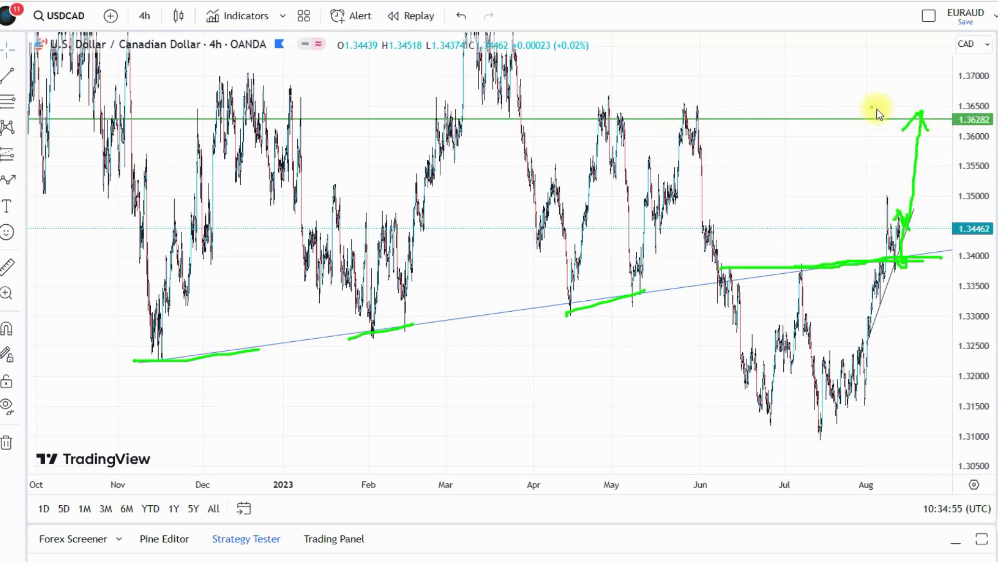
key("Escape")
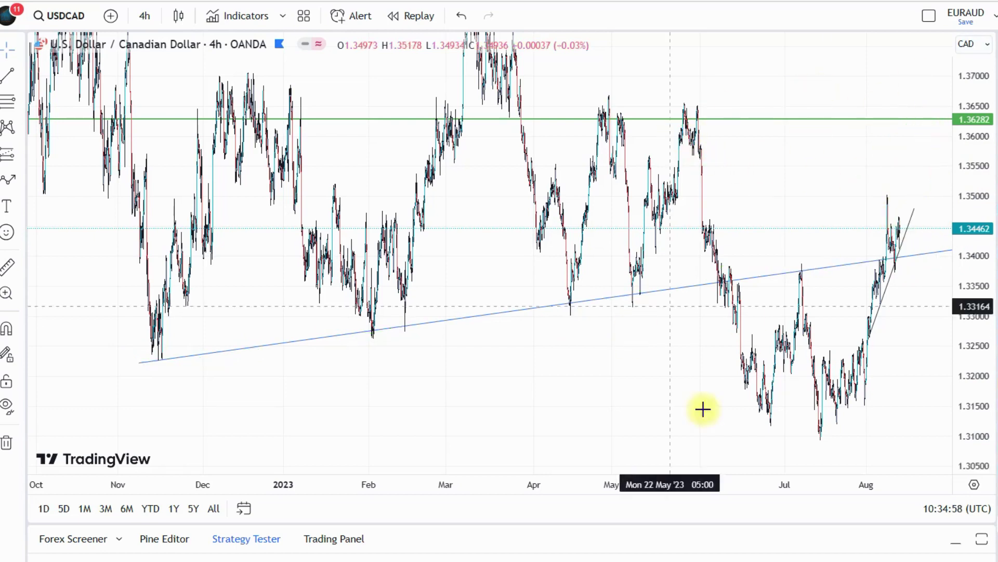
scroll(738, 380, "up", 2)
scroll(739, 386, "up", 3)
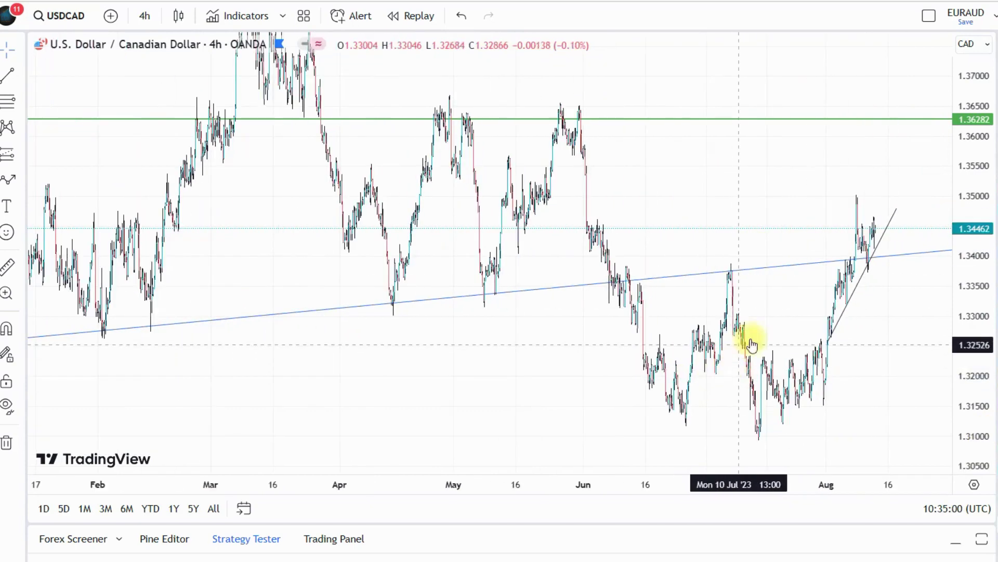
left_click_drag(606, 305, 642, 356)
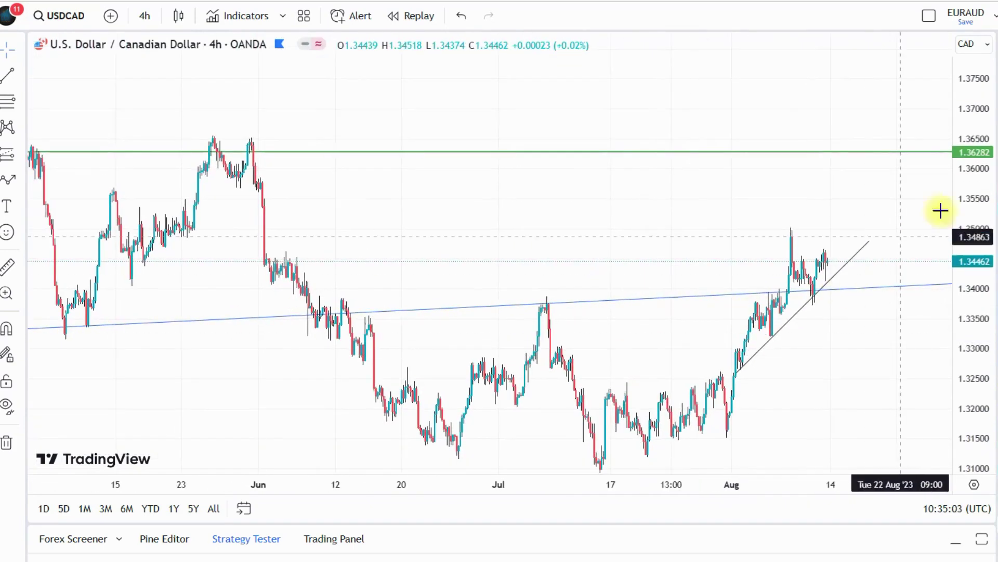
left_click_drag(974, 192, 982, 243)
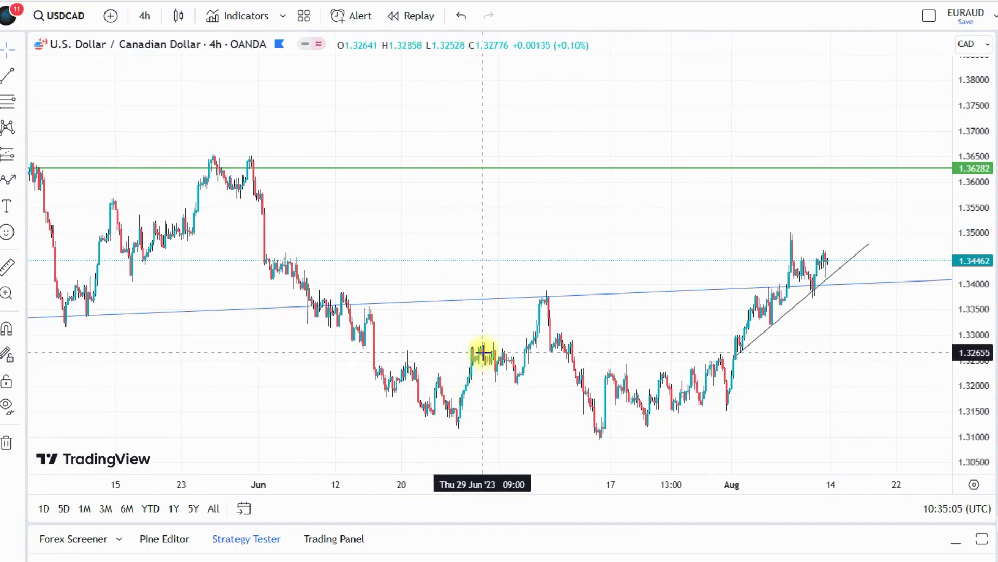
scroll(483, 352, "down", 2)
Open the USDJPY chart, switch it to the 1-day timeframe and frame the descending trend line from the October 2022 high.
key("Down")
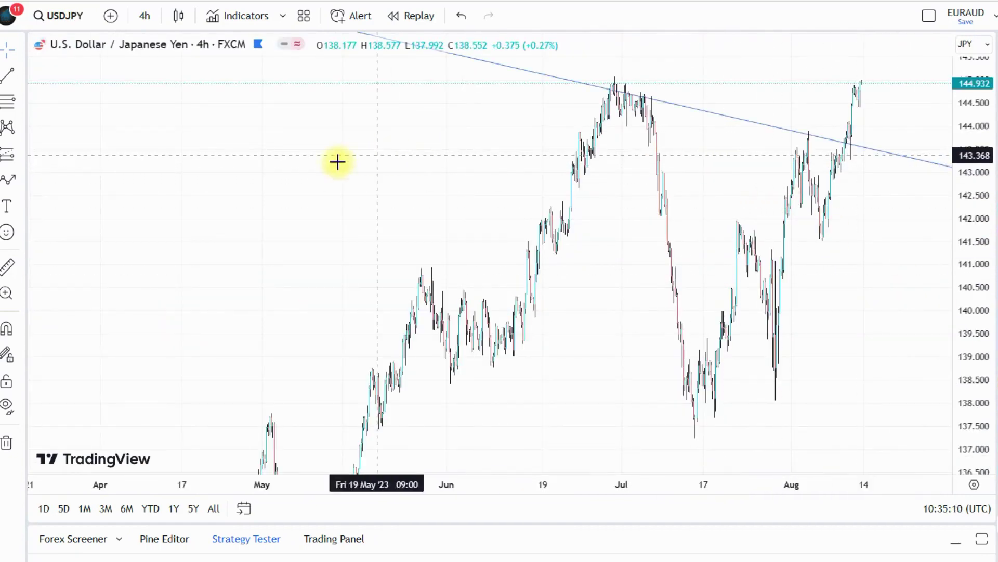
left_click(140, 15)
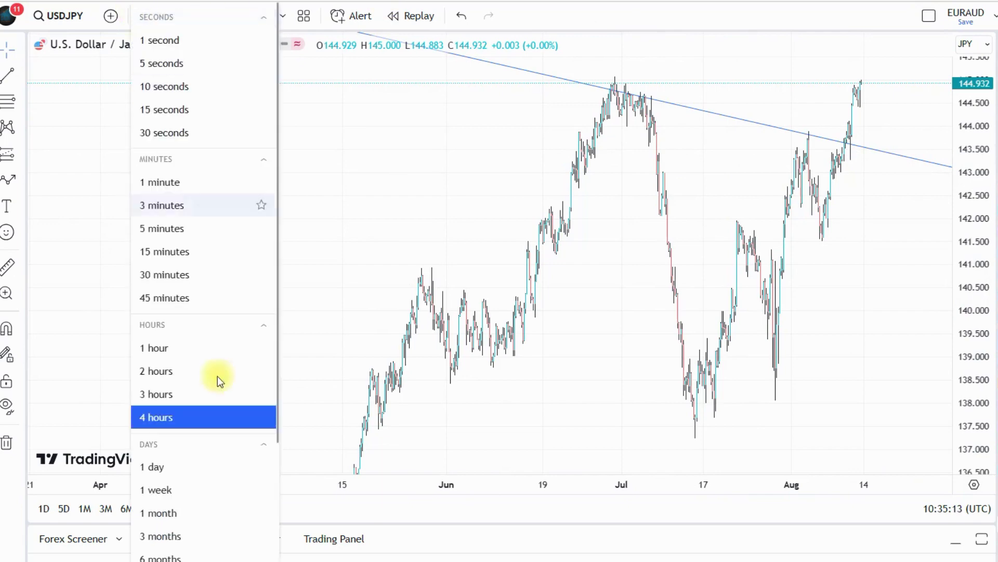
left_click(168, 464)
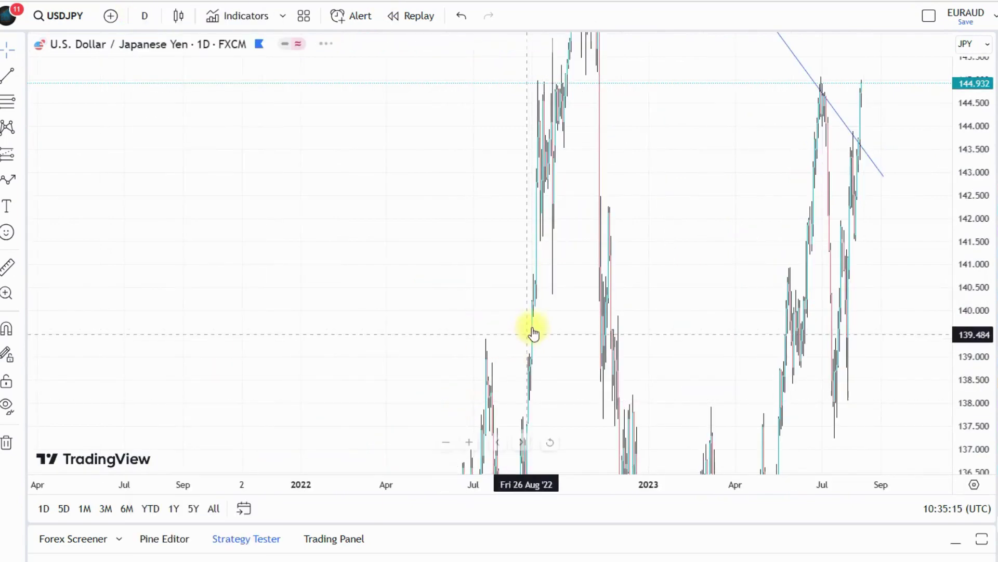
scroll(766, 254, "down", 3)
left_click_drag(947, 151, 983, 326)
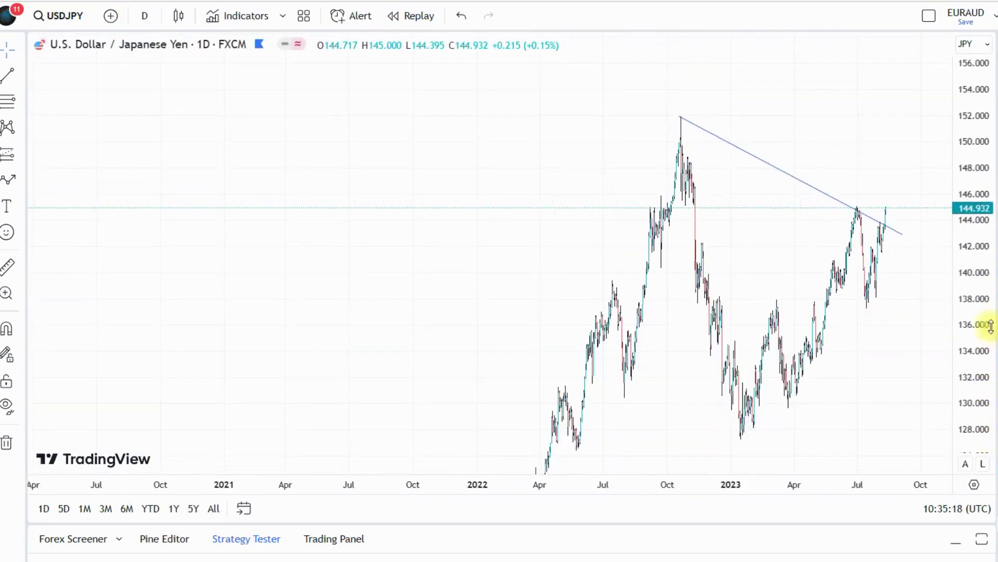
scroll(801, 307, "up", 3)
left_click_drag(801, 307, 659, 352)
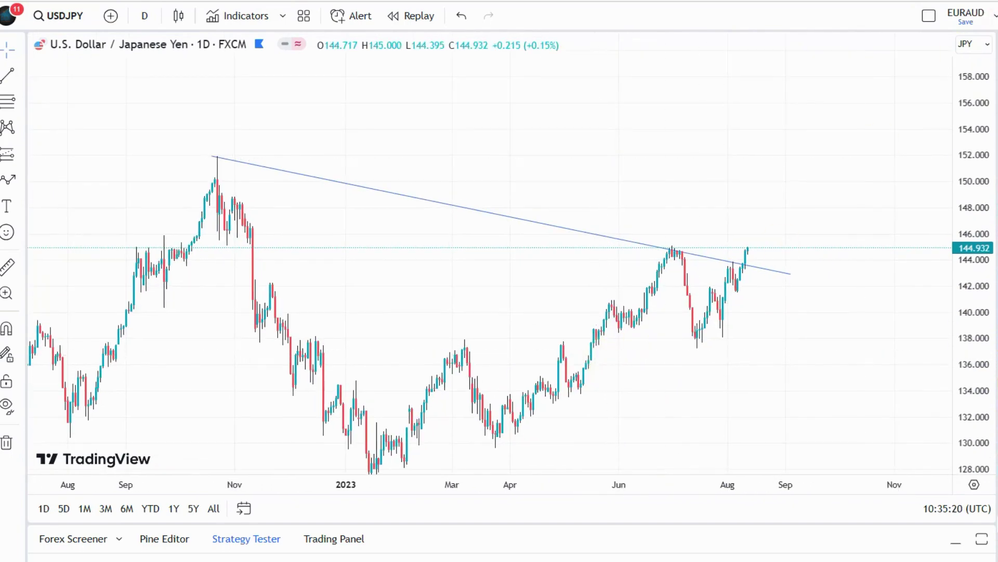
Mark USDJPY's touches of the descending trend line at the October 2022 high, the mid-2023 peak and the early August high.
left_click_drag(736, 263, 730, 262)
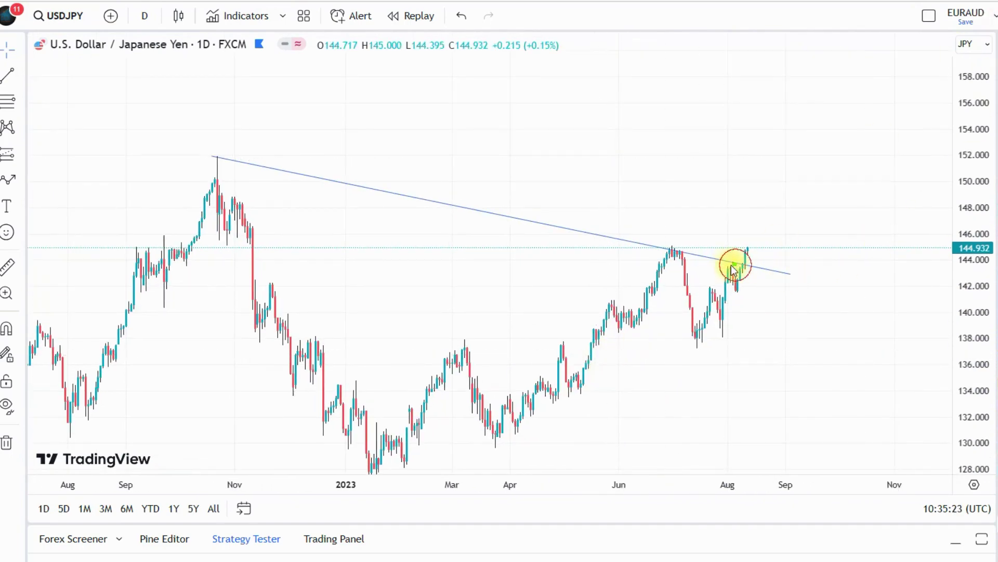
left_click_drag(667, 248, 679, 248)
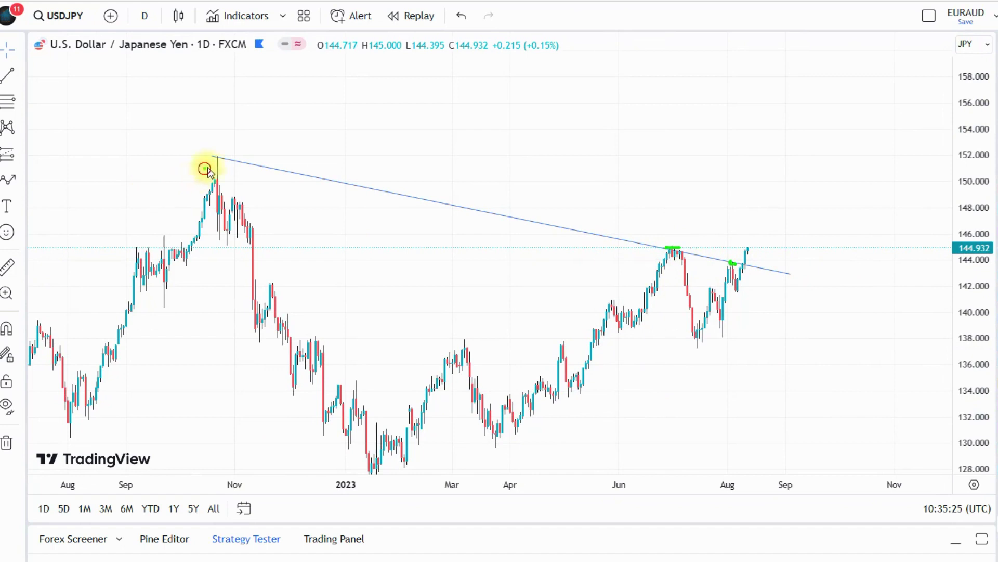
left_click_drag(204, 168, 242, 155)
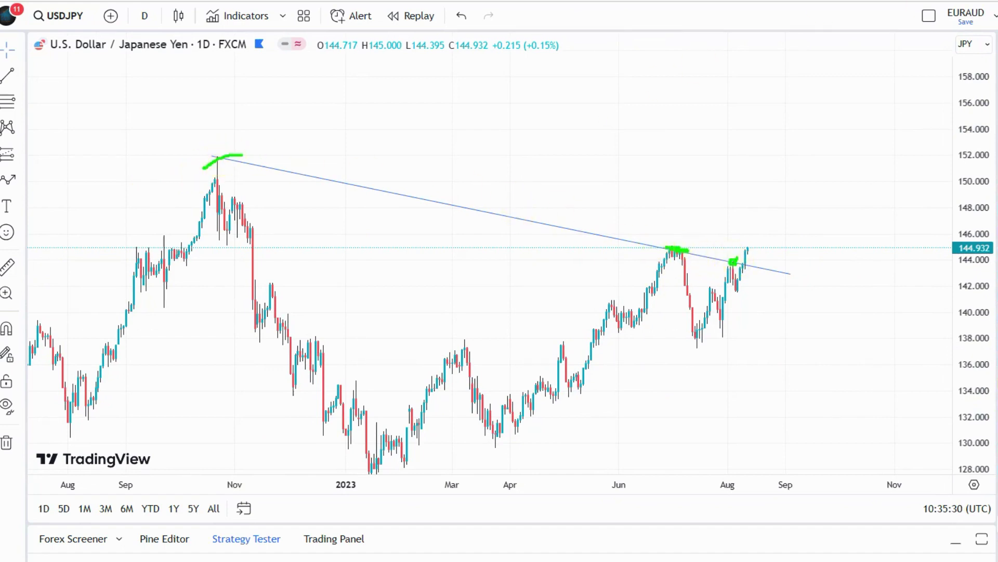
Add a horizontal line at 148.304 and sketch USDJPY's dip to the descending trend line and rise to that level.
left_click(24, 79)
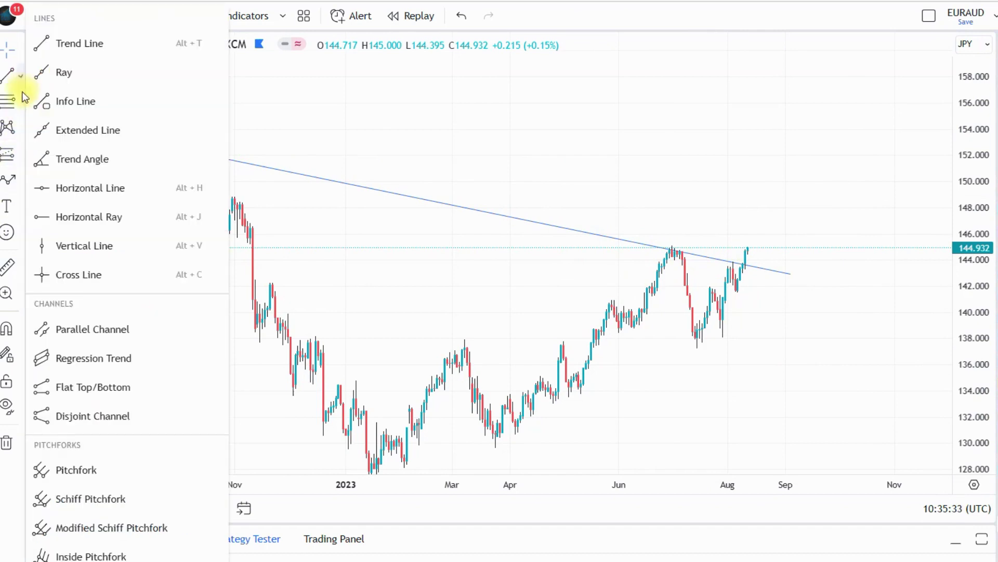
left_click(57, 187)
left_click(191, 198)
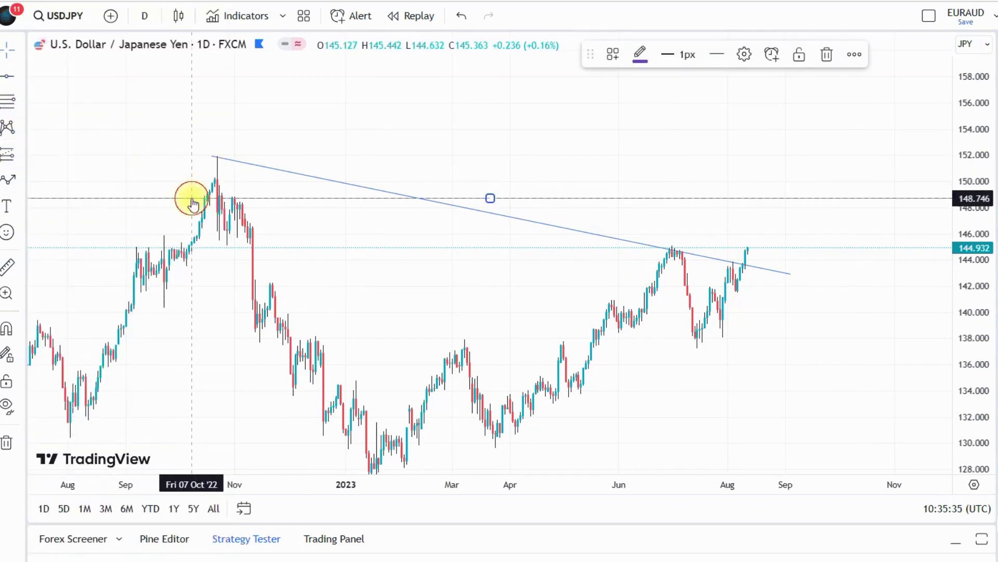
left_click_drag(296, 200, 292, 204)
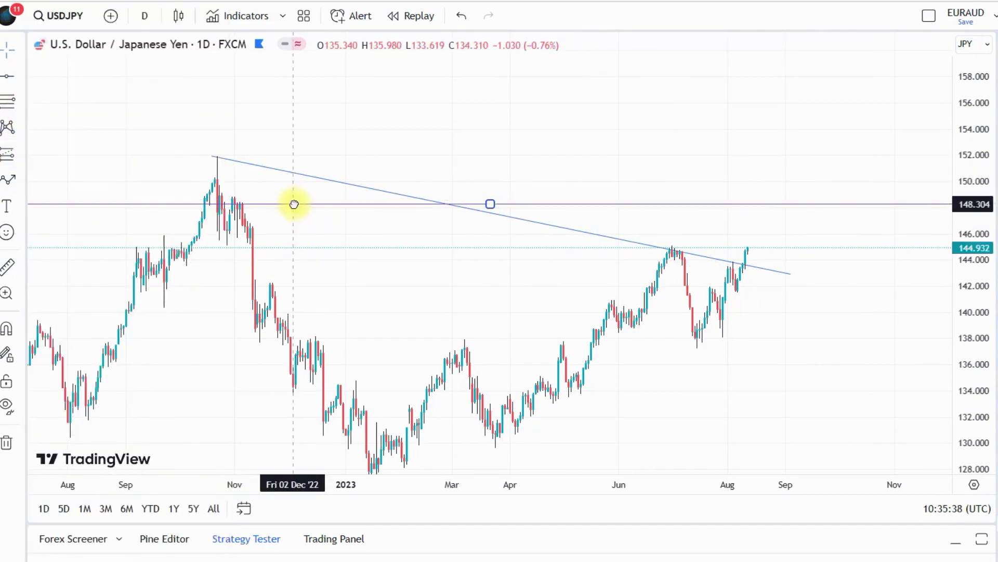
left_click(416, 185)
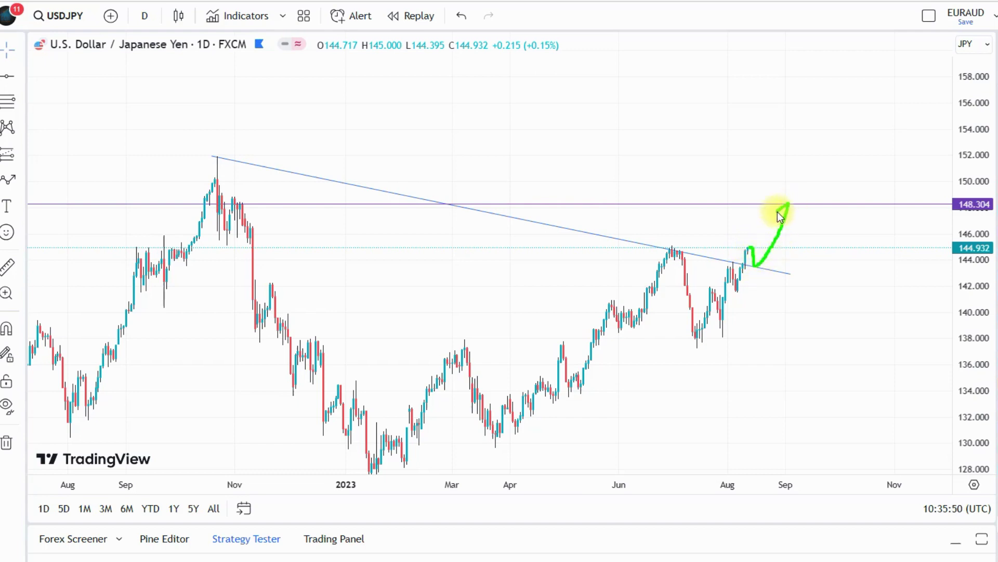
left_click_drag(788, 204, 794, 228)
Switch USDJPY to the 4-hour timeframe and draw an ascending trend line from about 137.142 at the mid-July low through the early August low.
left_click(147, 17)
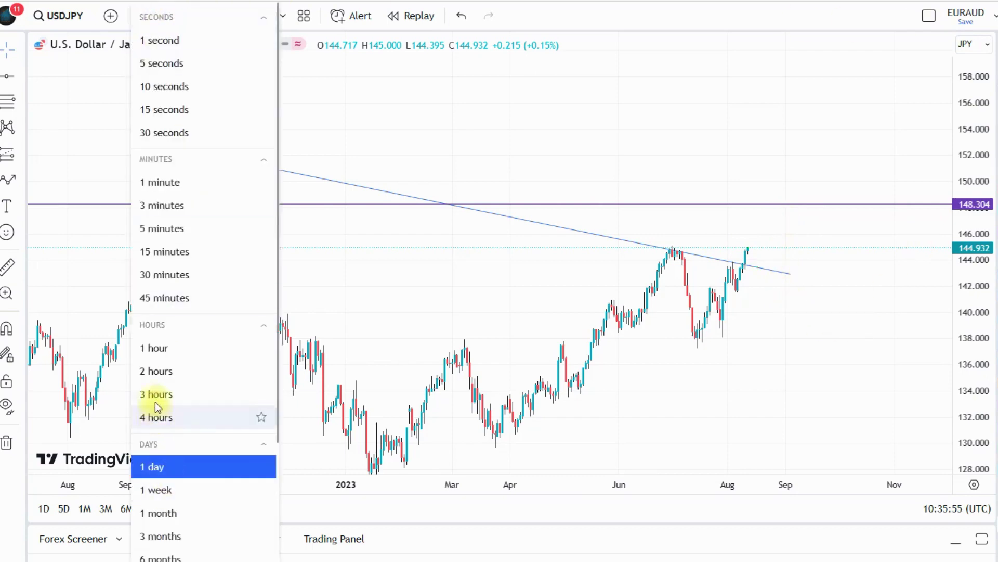
left_click(156, 416)
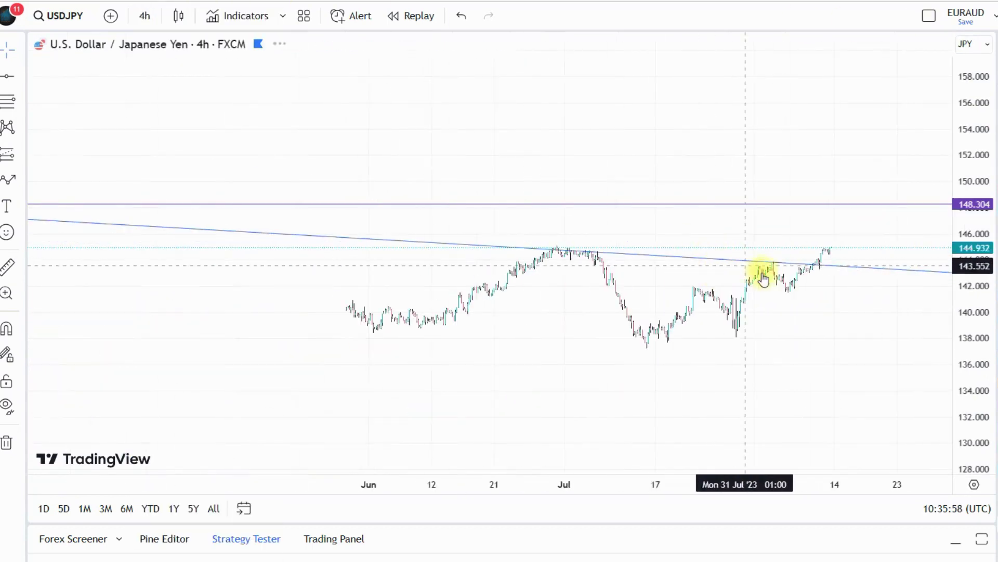
scroll(764, 276, "up", 3)
left_click_drag(798, 322, 650, 264)
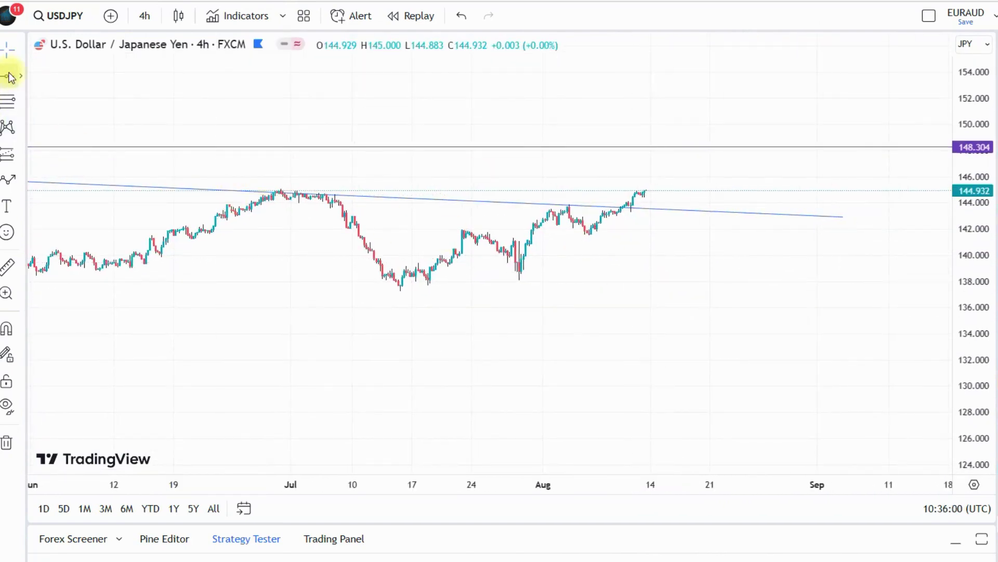
left_click(21, 80)
left_click(52, 42)
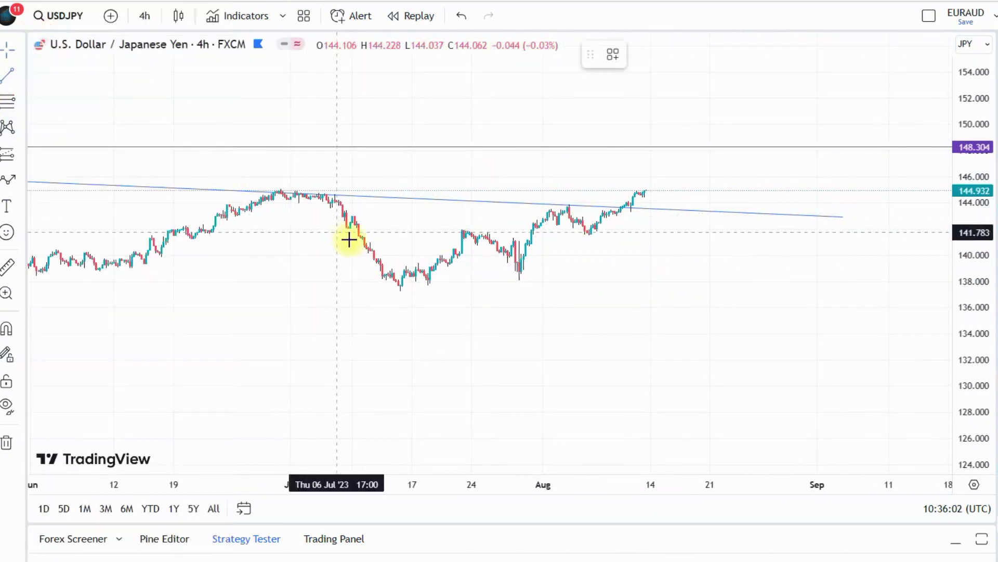
left_click(394, 292)
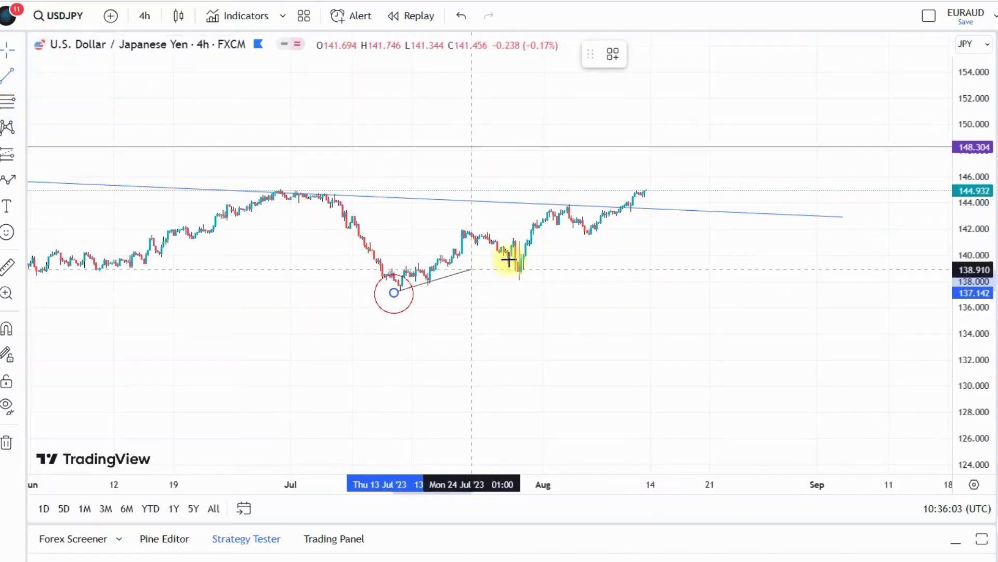
left_click(686, 206)
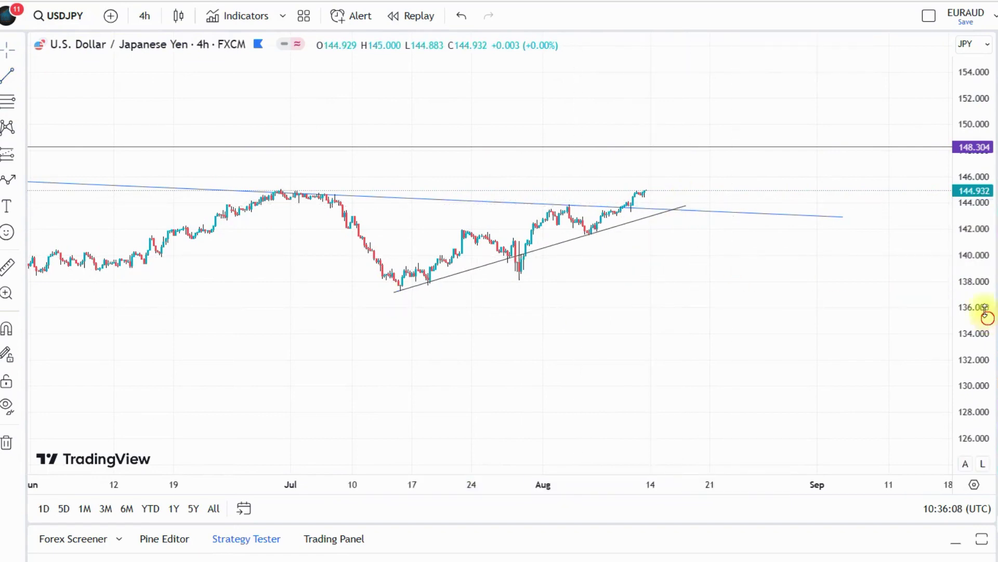
Mark the ascending trend line's July touches, trace the swings from late July to early August and sketch USDJPY's projection up towards 148.304.
left_click_drag(984, 314, 779, 283)
scroll(707, 291, "up", 4)
left_click_drag(560, 294, 708, 335)
left_click_drag(965, 351, 954, 267)
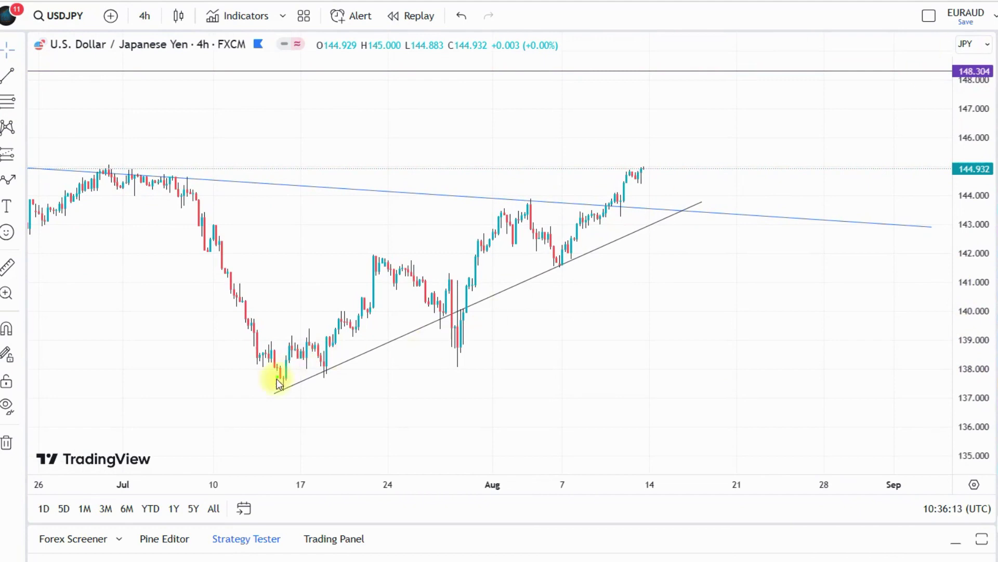
left_click_drag(282, 386, 288, 379)
left_click_drag(427, 352, 522, 209)
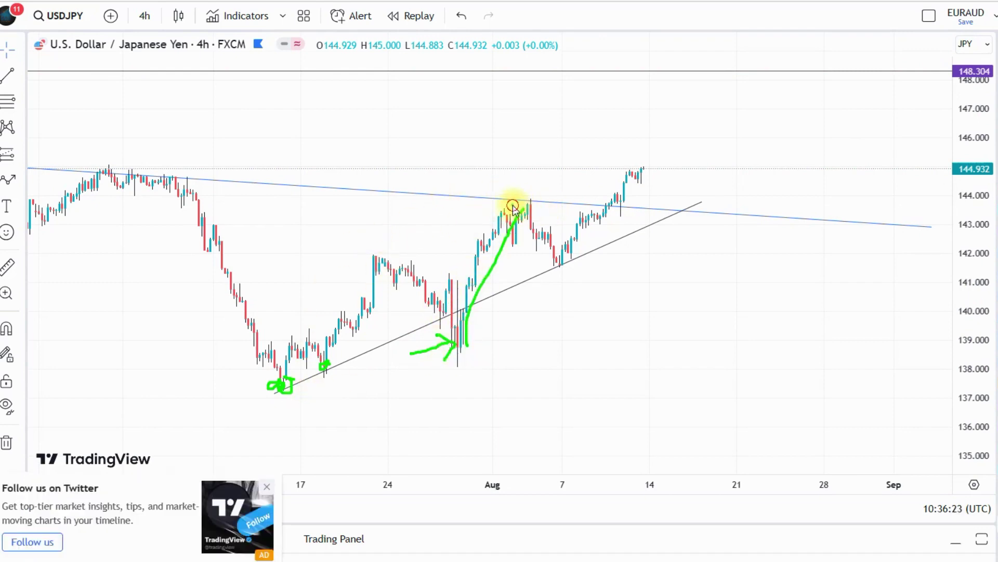
left_click_drag(530, 204, 541, 238)
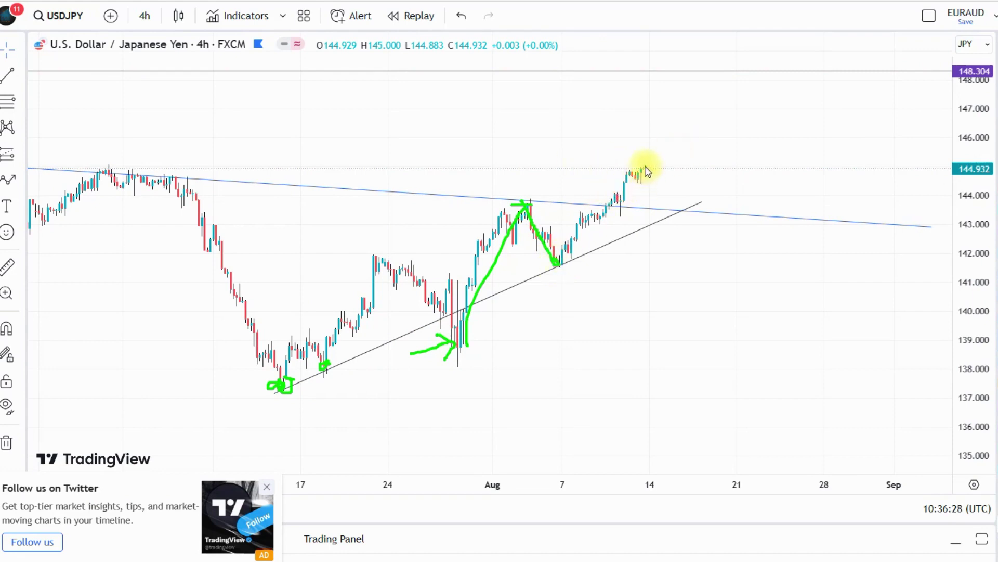
mouse_move(645, 165)
left_mouse_down()
mouse_move(667, 200)
mouse_move(690, 161)
mouse_move(707, 82)
left_mouse_up()
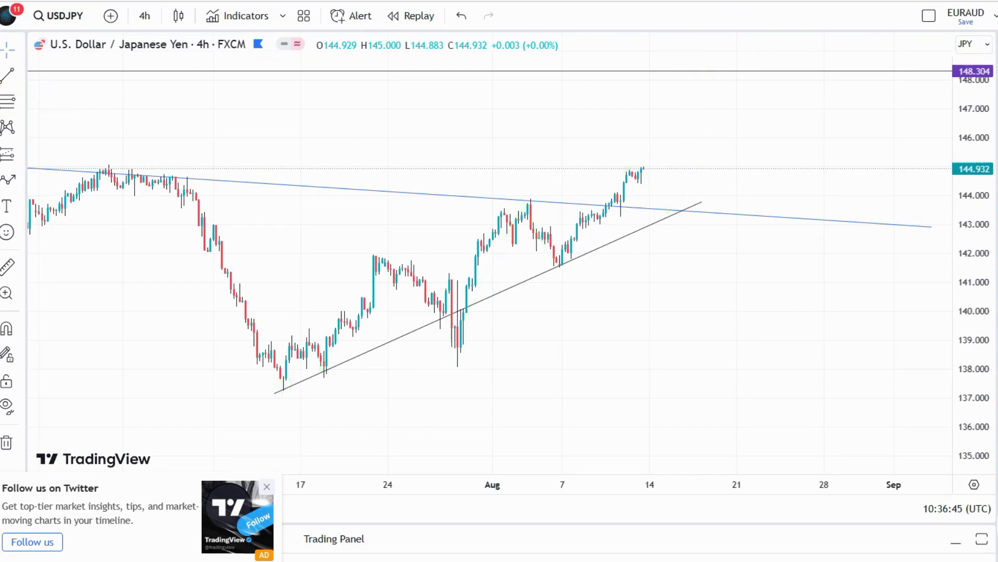
Add a horizontal line at 145.043 along the 30 June high and sketch a dip to the crossing trend lines and a rise to 148.304.
left_click(20, 83)
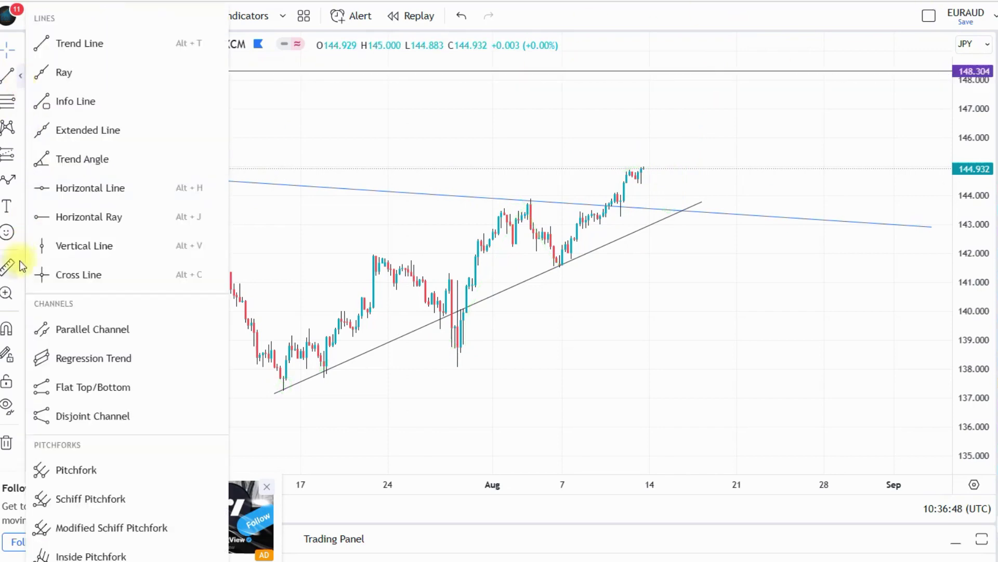
left_click(44, 187)
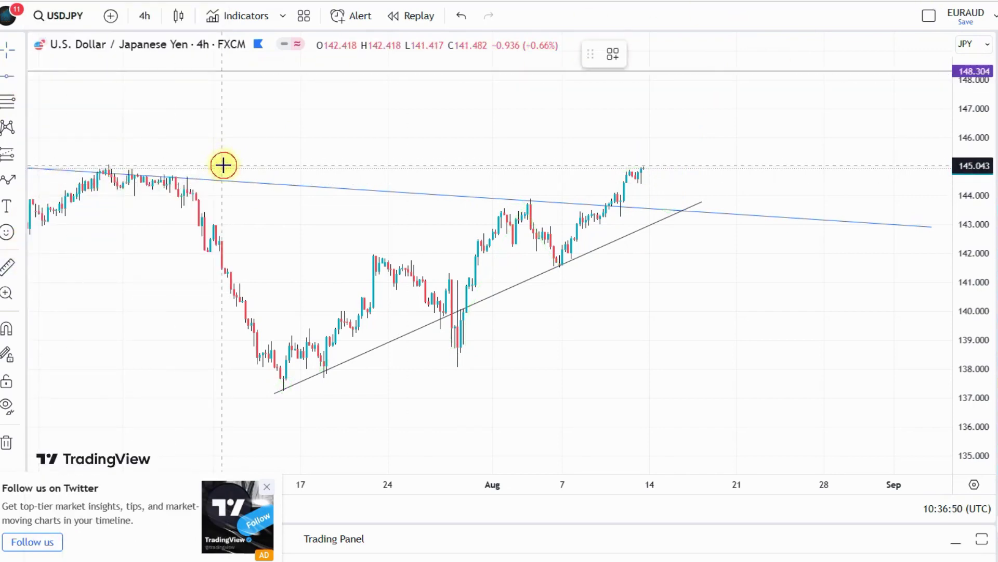
left_click(223, 165)
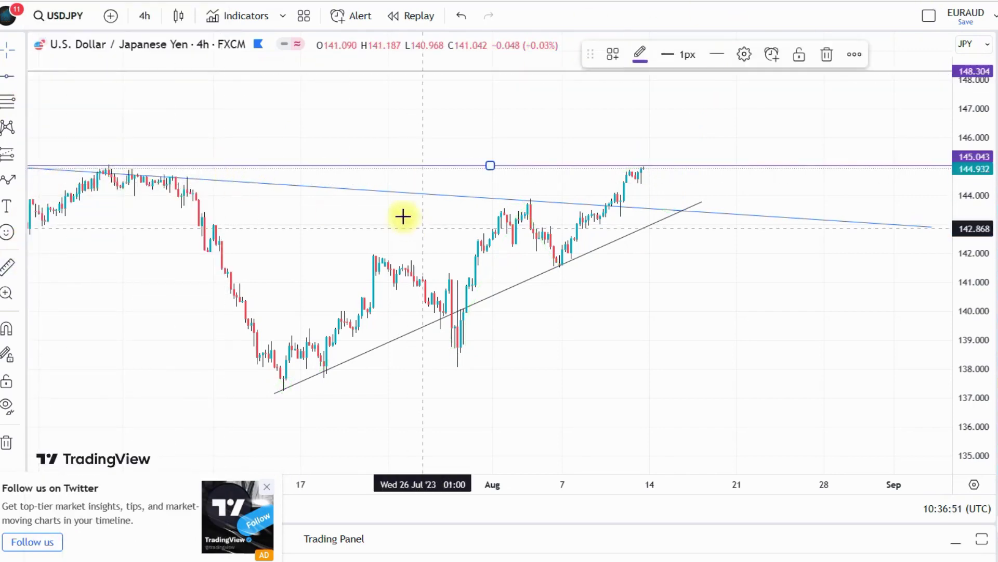
left_click(777, 142)
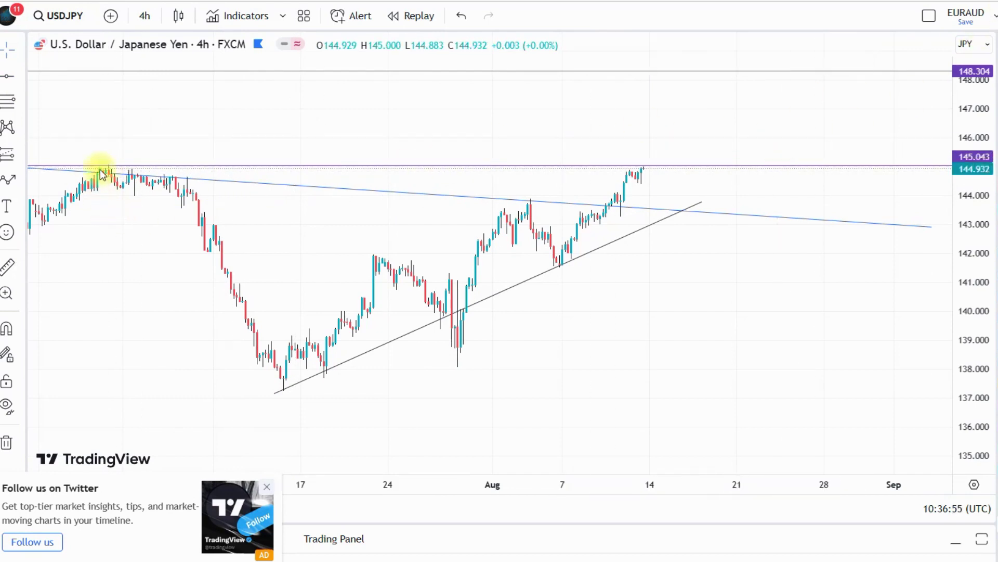
left_click_drag(654, 167, 650, 175)
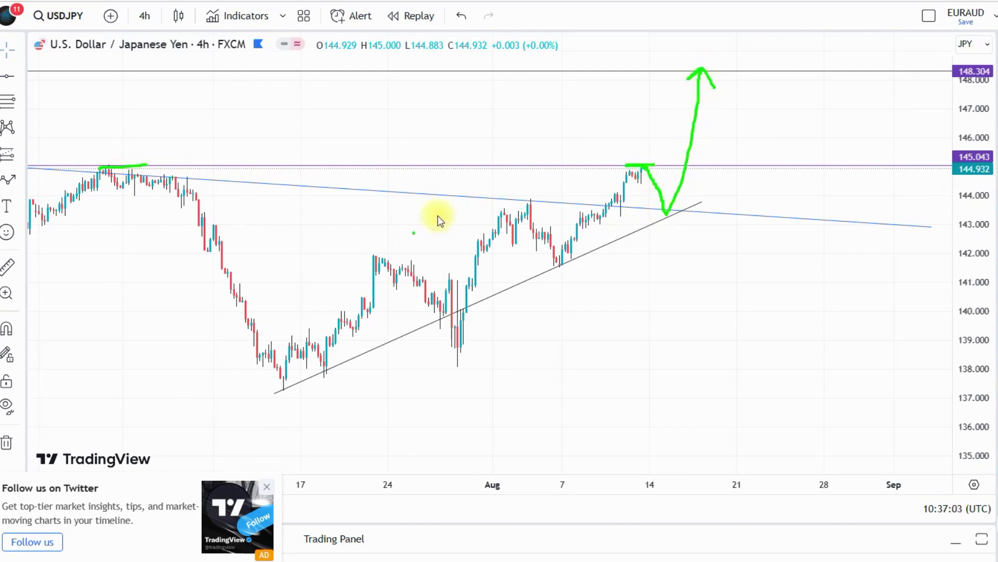
Draw a projection path from USDJPY's latest price down to the crossing trend lines and up to just below the 148.304 line.
scroll(569, 234, "down", 5)
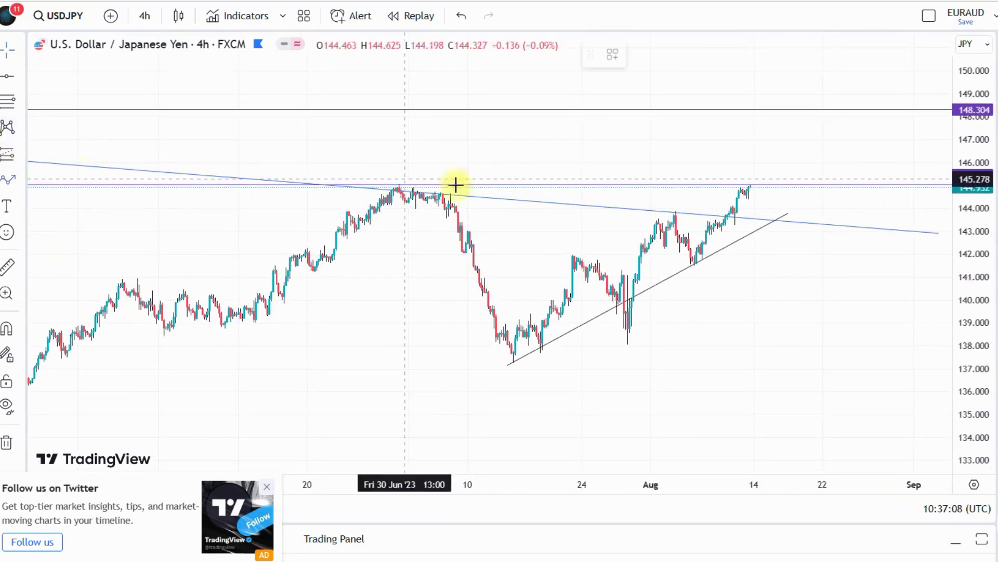
left_click(753, 188)
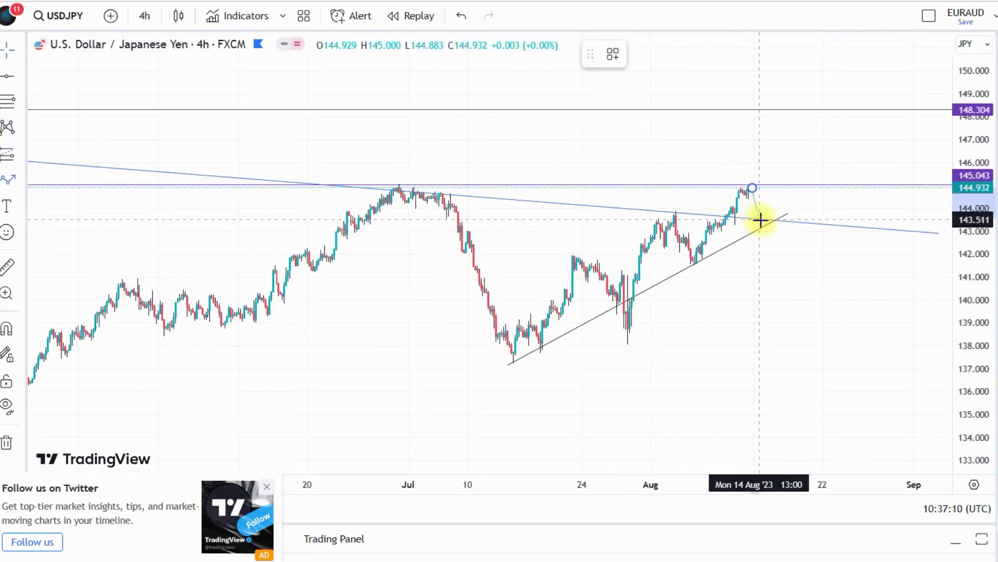
left_click(762, 223)
double_click(786, 113)
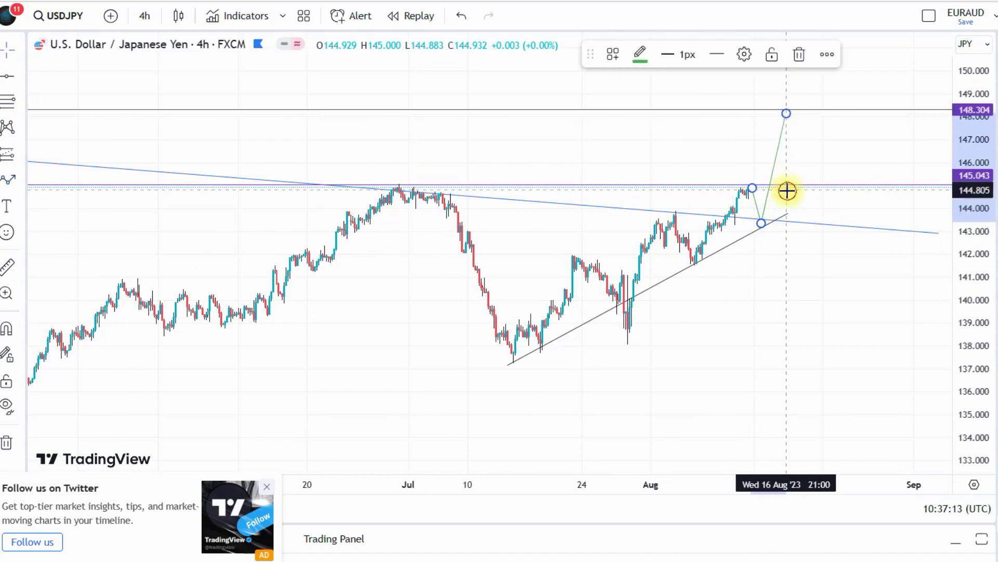
left_click(782, 213)
Draw a rectangle zone from about 143.876 down to 143.35, spanning the early August high to beyond the trend lines' crossing.
scroll(751, 234, "up", 5)
left_click_drag(468, 319, 721, 367)
left_click_drag(981, 307, 951, 109)
left_click_drag(739, 330, 669, 277)
left_click_drag(975, 303, 975, 292)
scroll(771, 281, "up", 2)
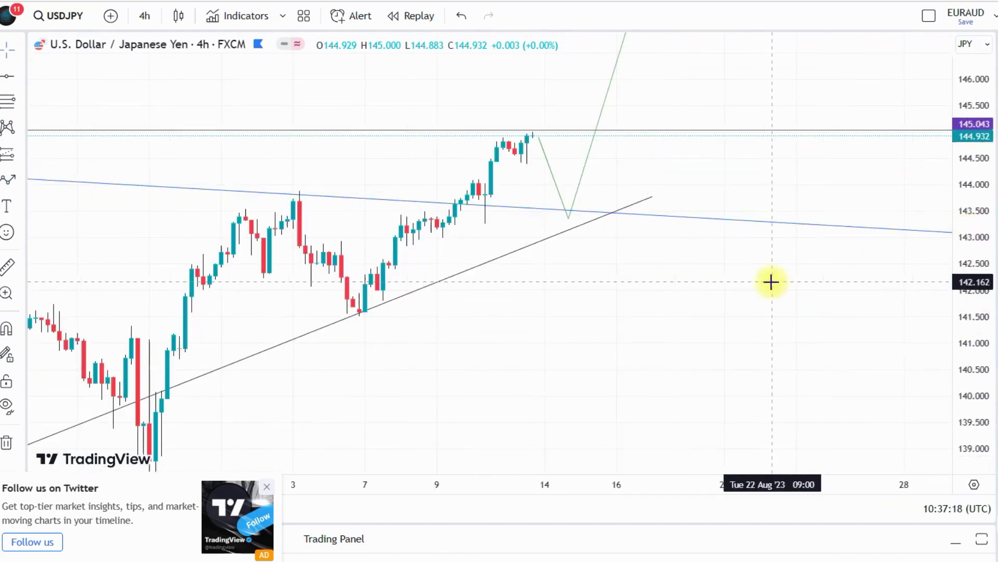
left_click(19, 181)
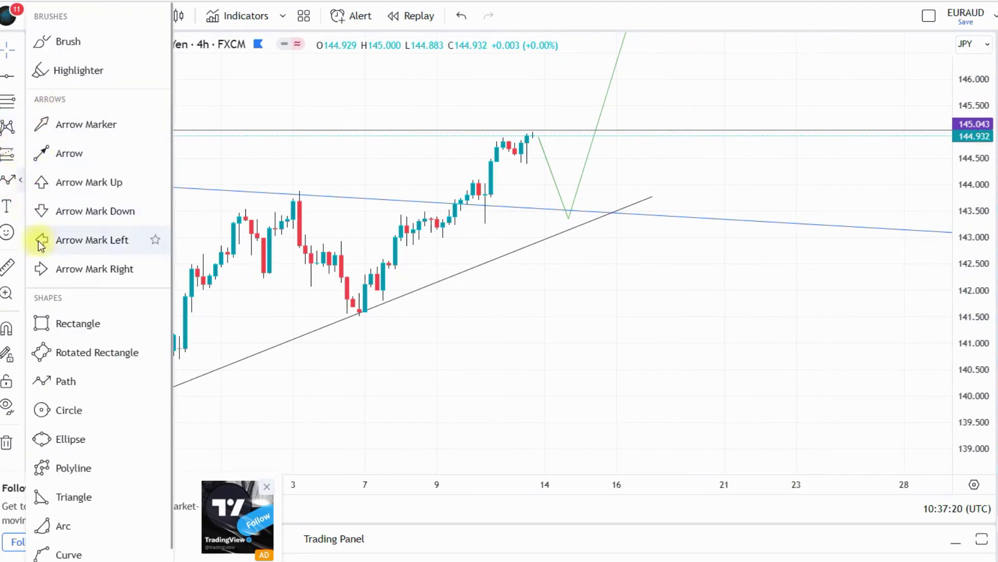
left_click(41, 324)
left_click(284, 194)
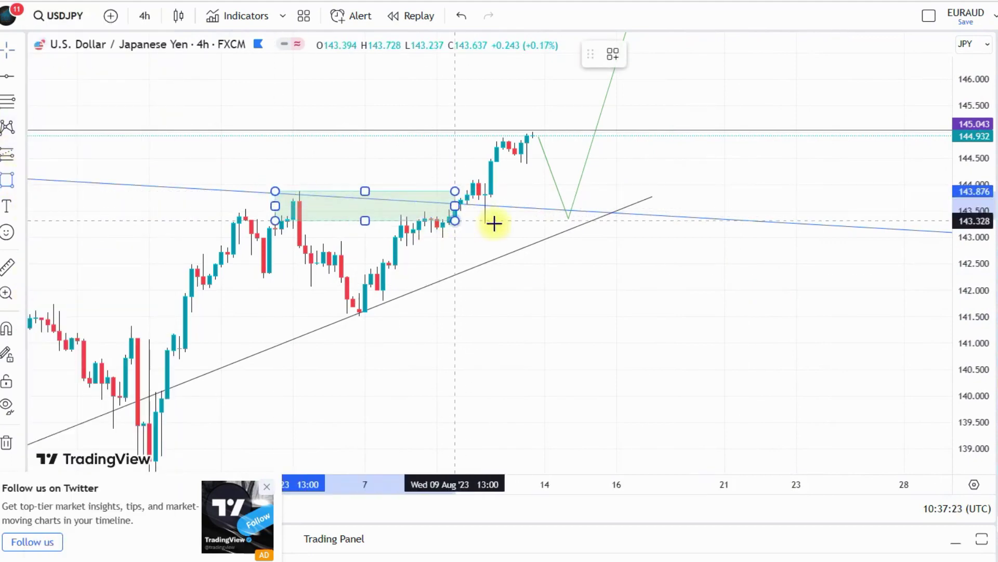
left_click(665, 218)
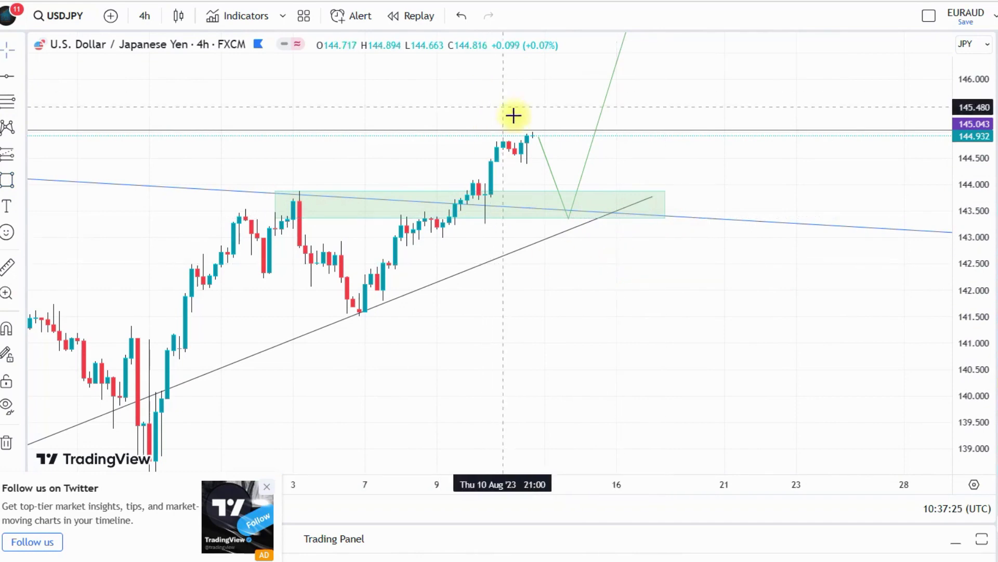
Raise the projection path's starting point to the 145.043 line and trace support from the latest pullback low across the green zone.
left_click(539, 134)
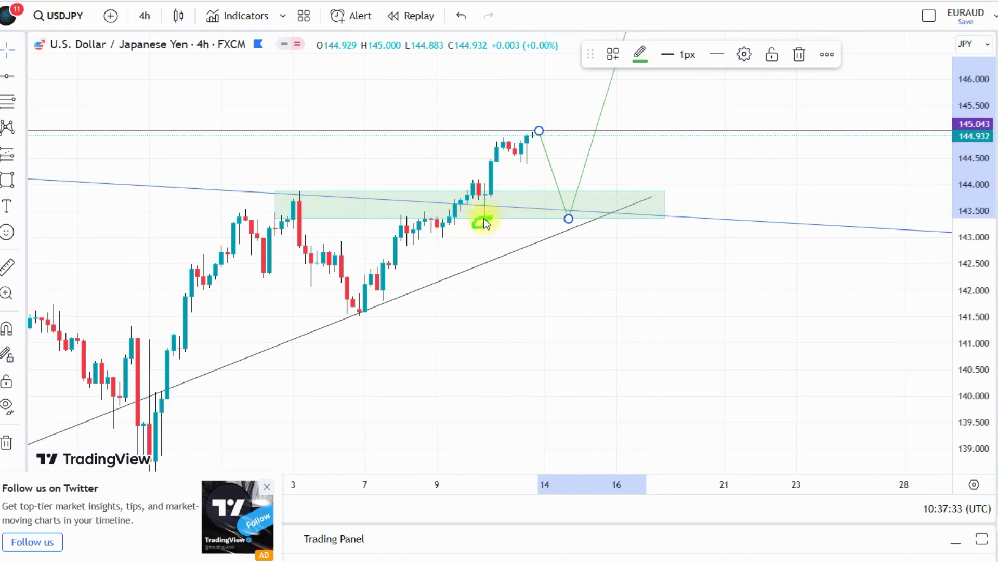
left_click_drag(499, 216, 572, 213)
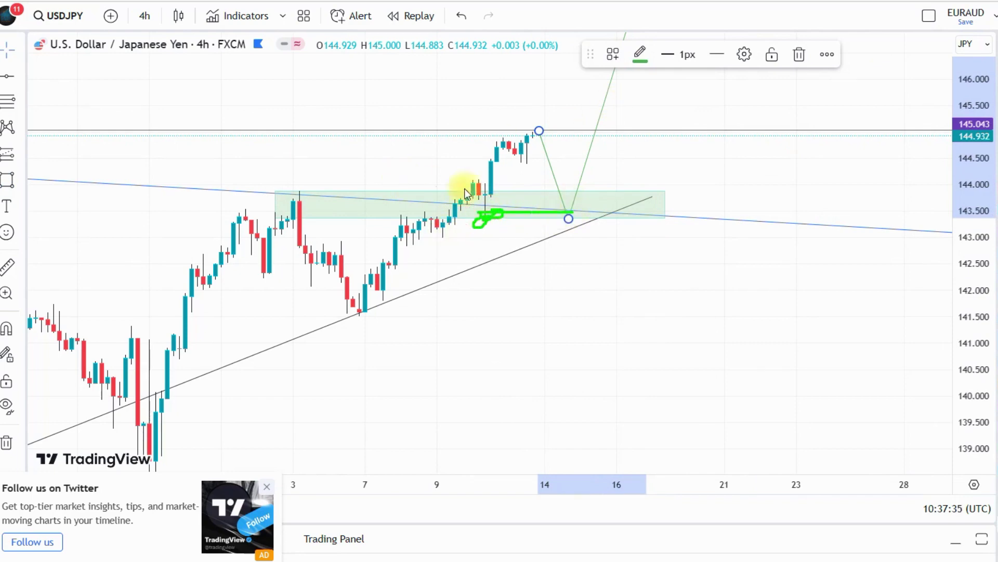
scroll(563, 205, "down", 3)
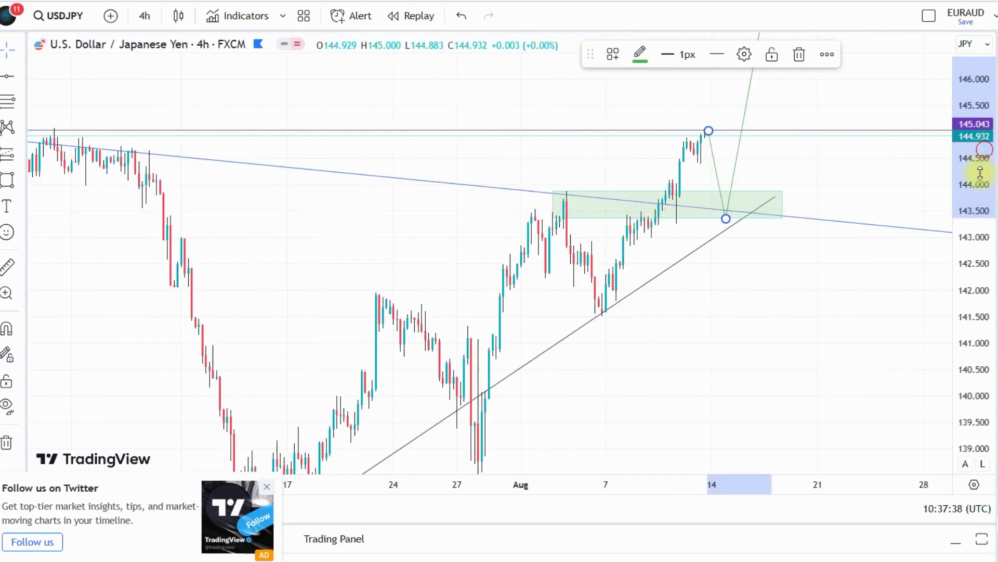
left_click_drag(974, 156, 972, 340)
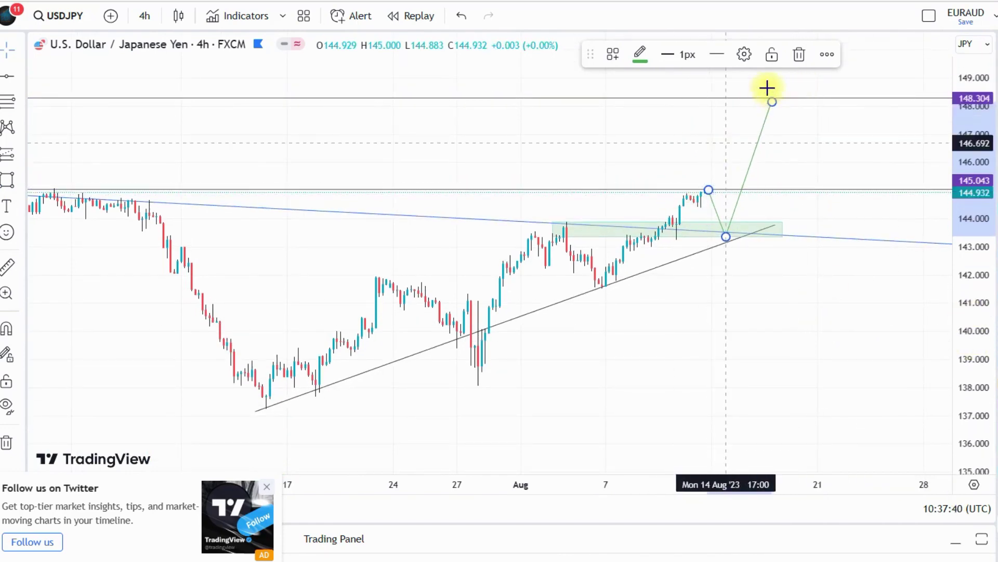
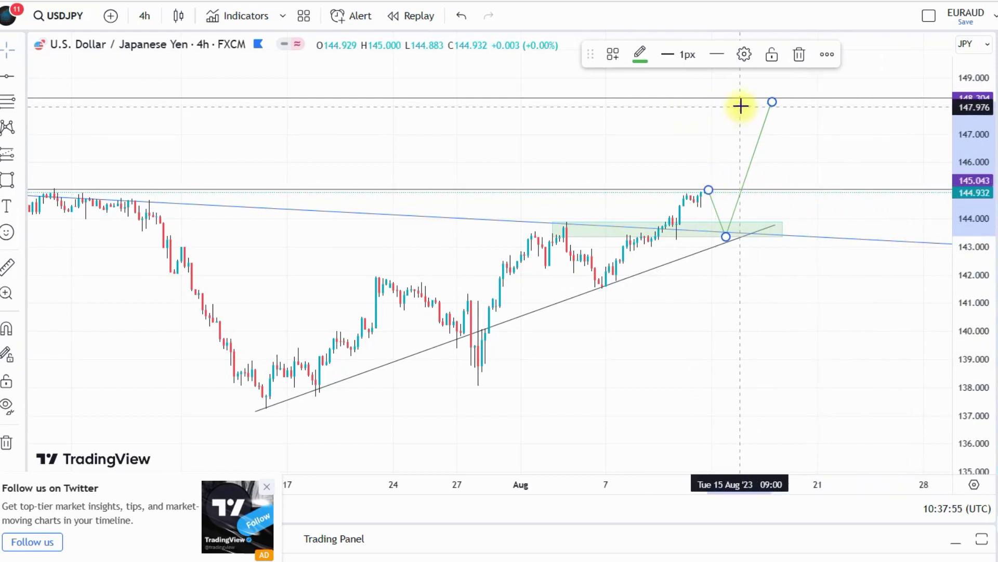
scroll(678, 209, "down", 2)
scroll(678, 209, "down", 2)
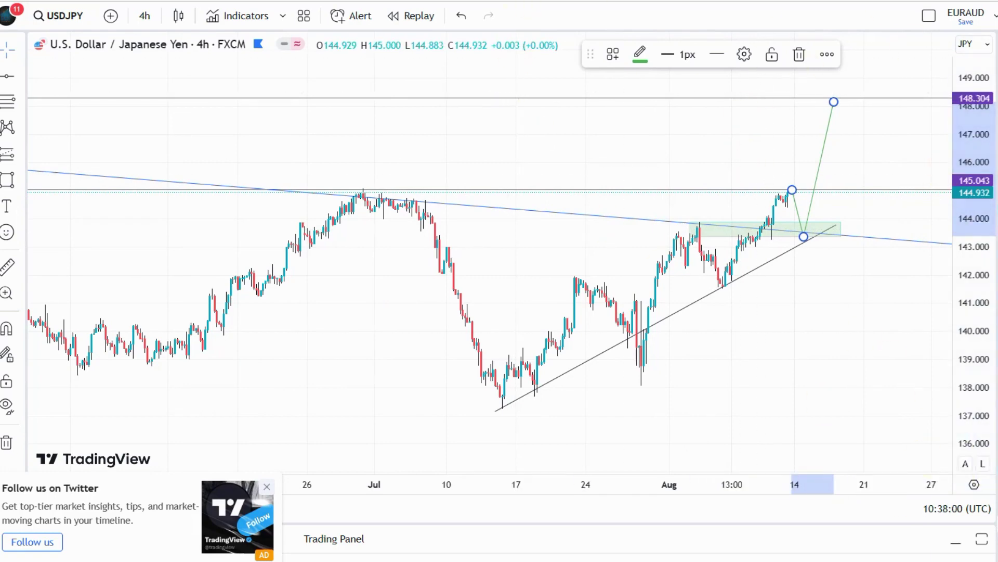
Switch to the AUDUSD chart, mark the late May lows at 0.64895 and sketch a rise from the latest low through the falling trend line.
key("Down")
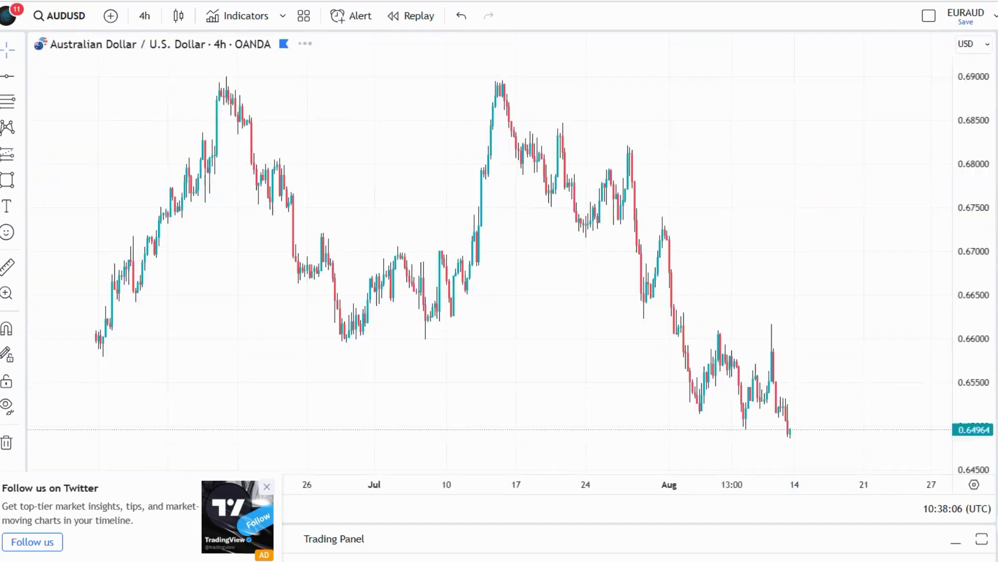
scroll(891, 218, "down", 5)
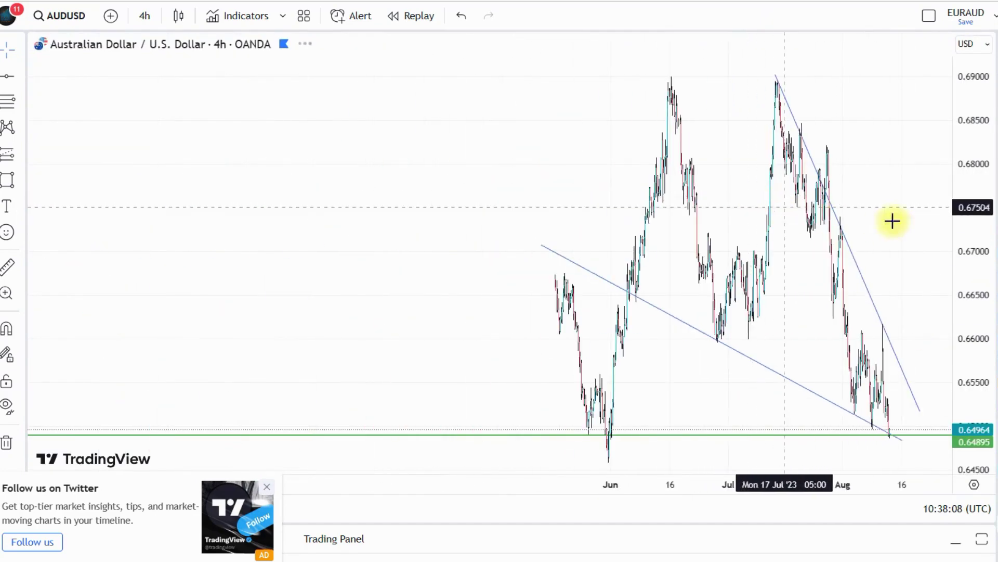
left_click_drag(895, 254, 863, 145)
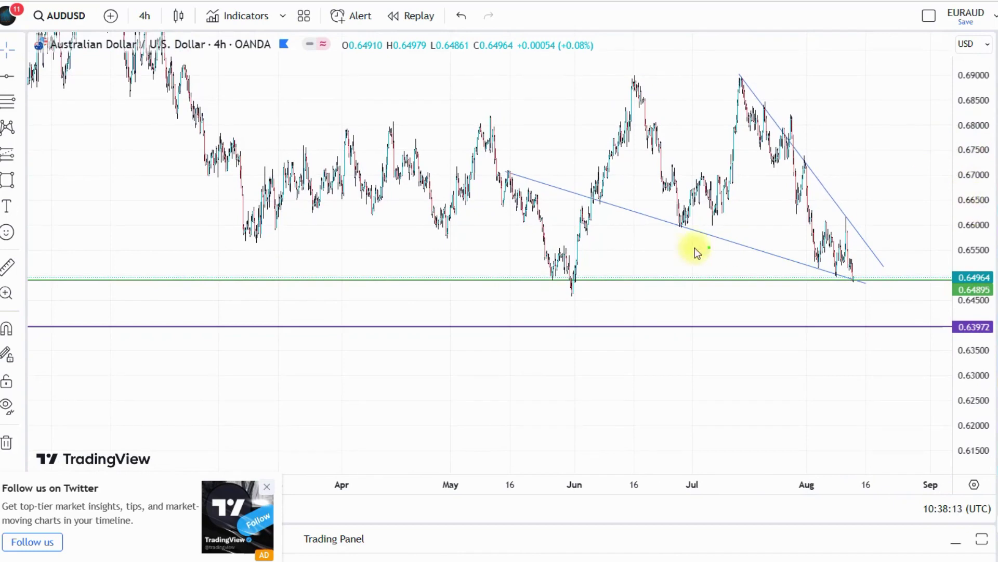
left_click_drag(545, 277, 559, 284)
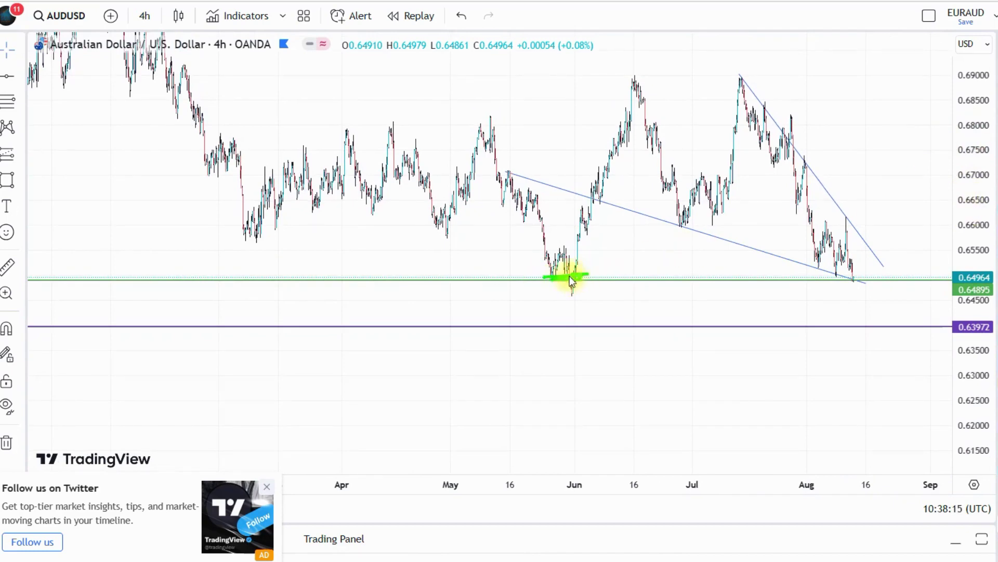
left_click_drag(843, 281, 867, 280)
mouse_move(573, 272)
left_mouse_down()
mouse_move(553, 279)
mouse_move(584, 279)
mouse_move(537, 277)
left_mouse_up()
mouse_move(850, 279)
left_mouse_down()
mouse_move(872, 255)
mouse_move(882, 203)
left_mouse_up()
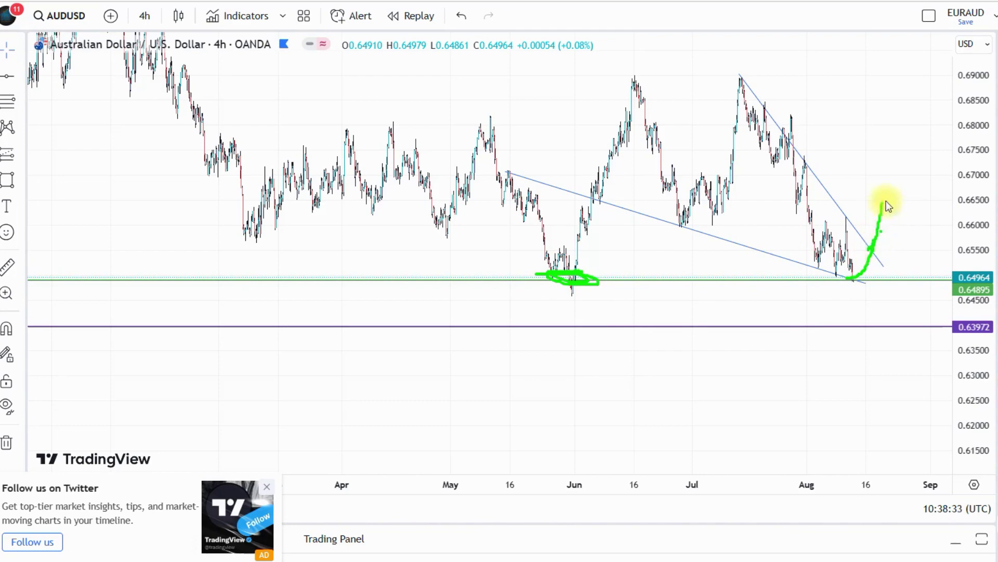
key("Escape")
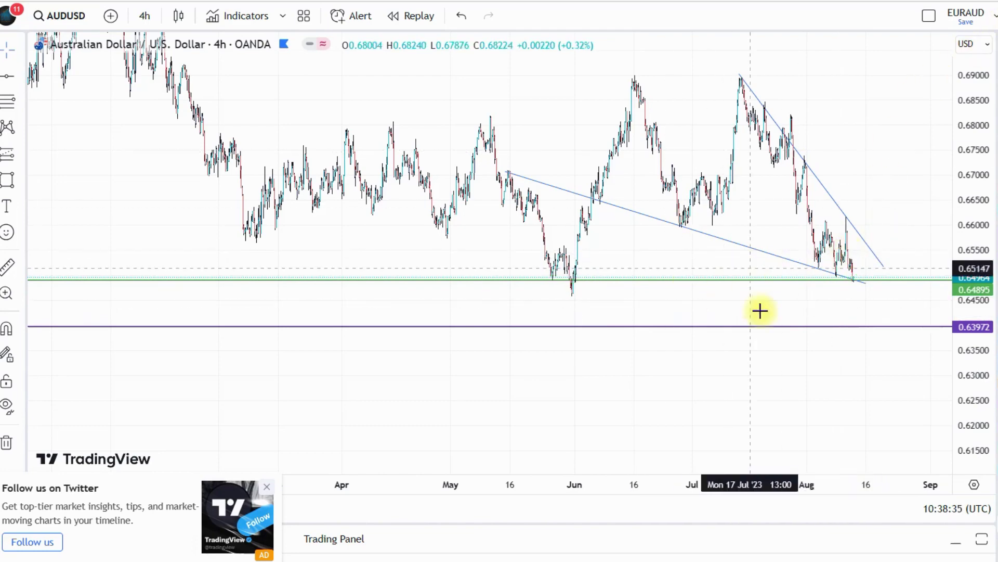
Sketch an AUDUSD projection rising from the 0.64895 line to the upper falling trend line and dropping to the 0.63972 line.
scroll(858, 278, "up", 5)
left_click_drag(963, 312, 956, 192)
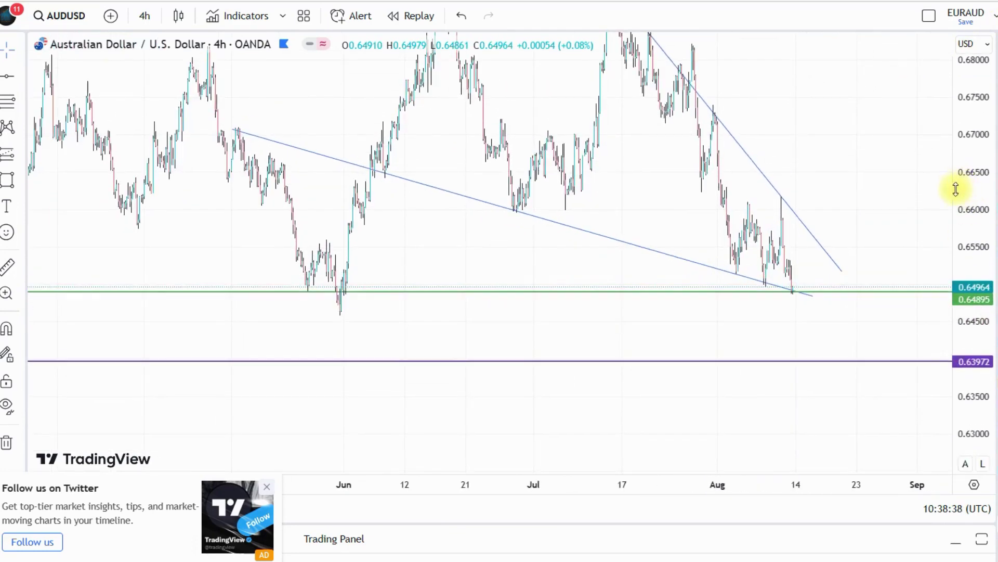
scroll(832, 241, "up", 4)
left_click(722, 160)
left_click_drag(739, 165, 866, 198)
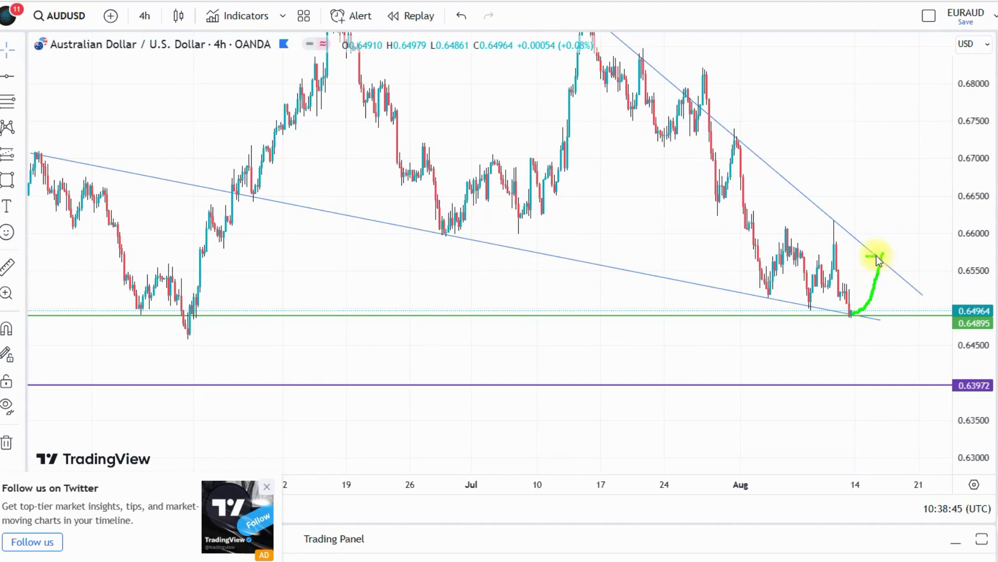
mouse_move(884, 255)
left_mouse_down()
mouse_move(868, 257)
mouse_move(886, 262)
left_mouse_up()
mouse_move(909, 390)
left_mouse_down()
mouse_move(904, 373)
mouse_move(911, 389)
mouse_move(914, 380)
mouse_move(899, 385)
left_mouse_up()
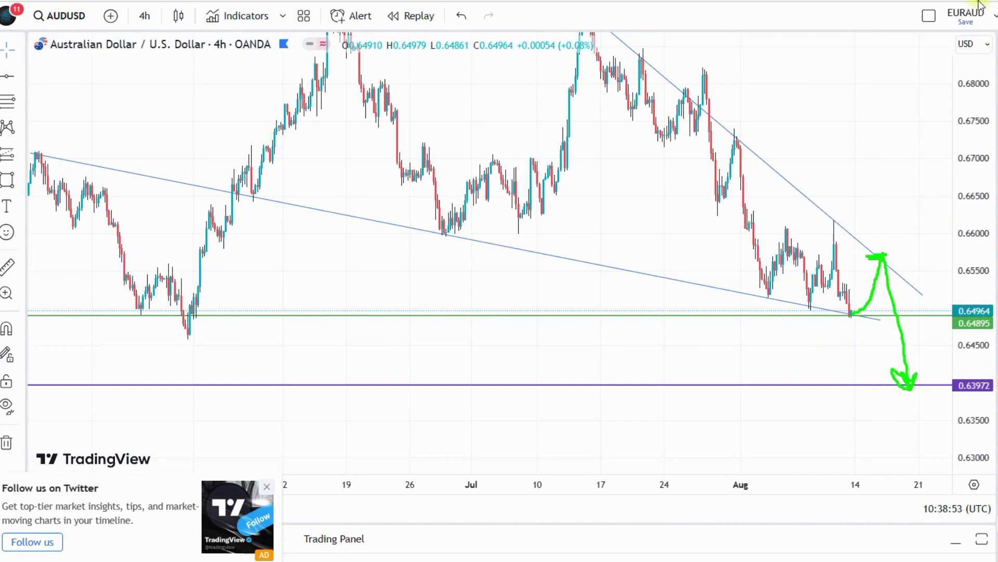
key("Escape")
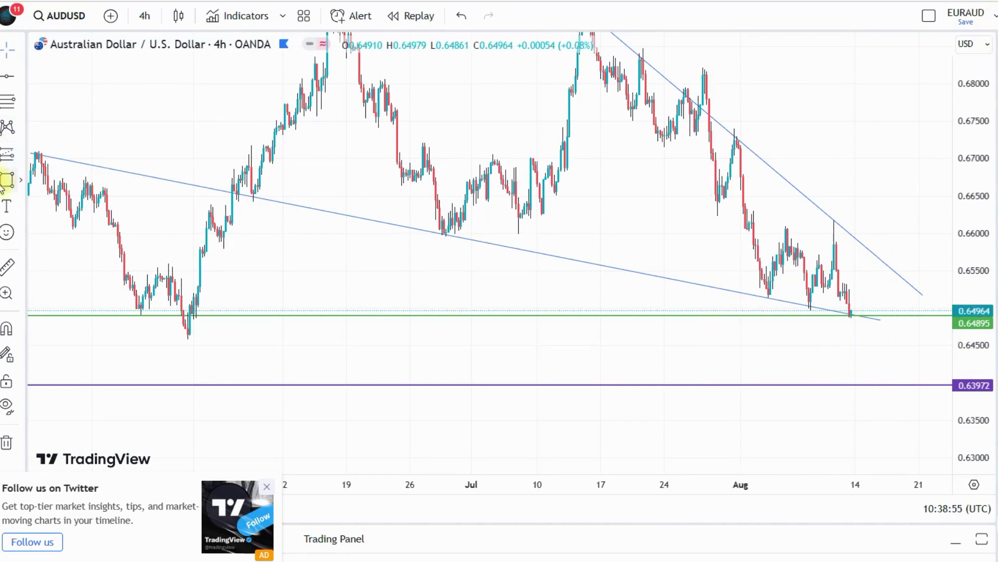
Mark AUDUSD resistance near 0.658 across the August highs and sketch a rise to it followed by a fall to 0.63972.
left_click(22, 185)
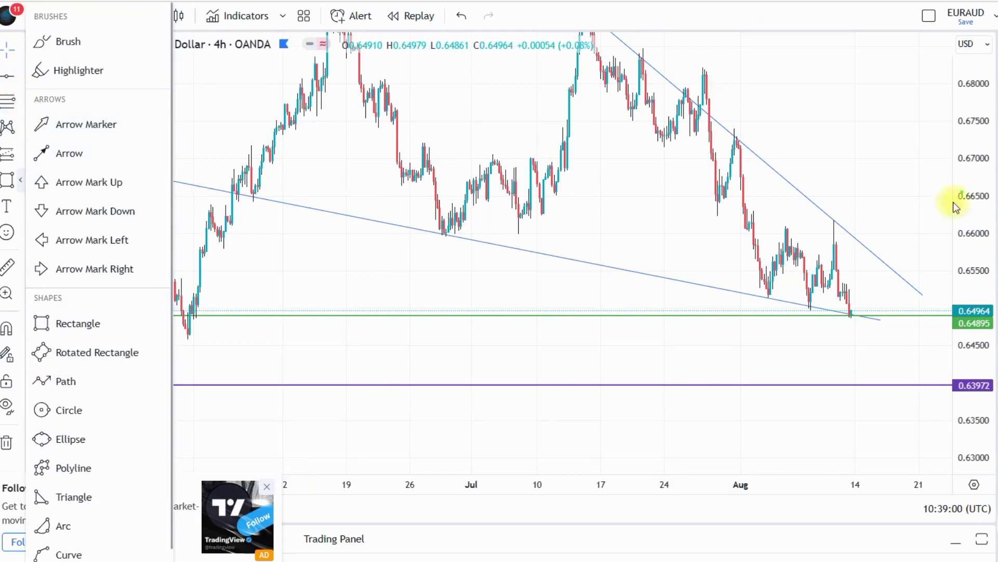
mouse_move(857, 313)
left_mouse_down()
mouse_move(884, 253)
mouse_move(905, 379)
left_mouse_up()
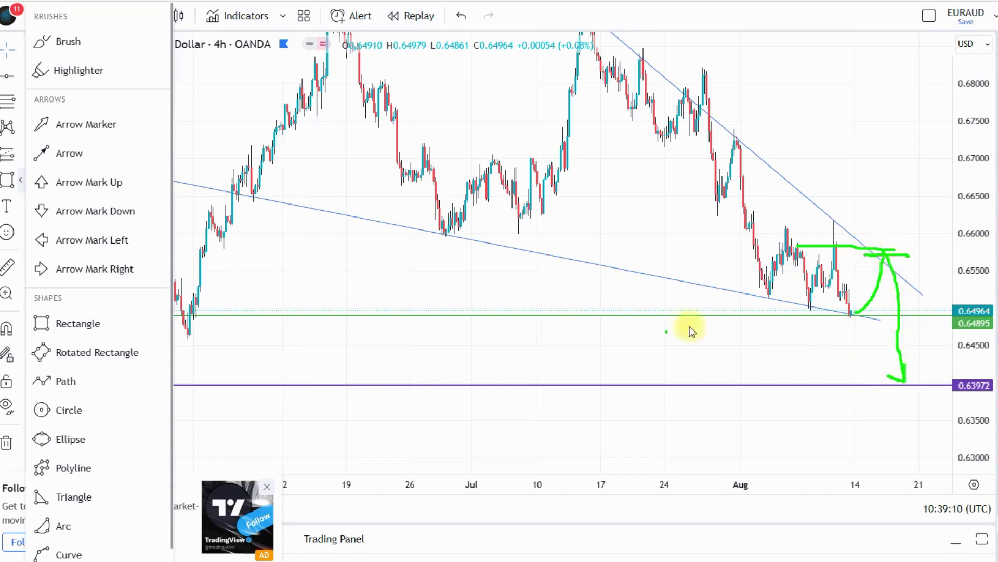
key("Escape")
scroll(392, 285, "down", 1)
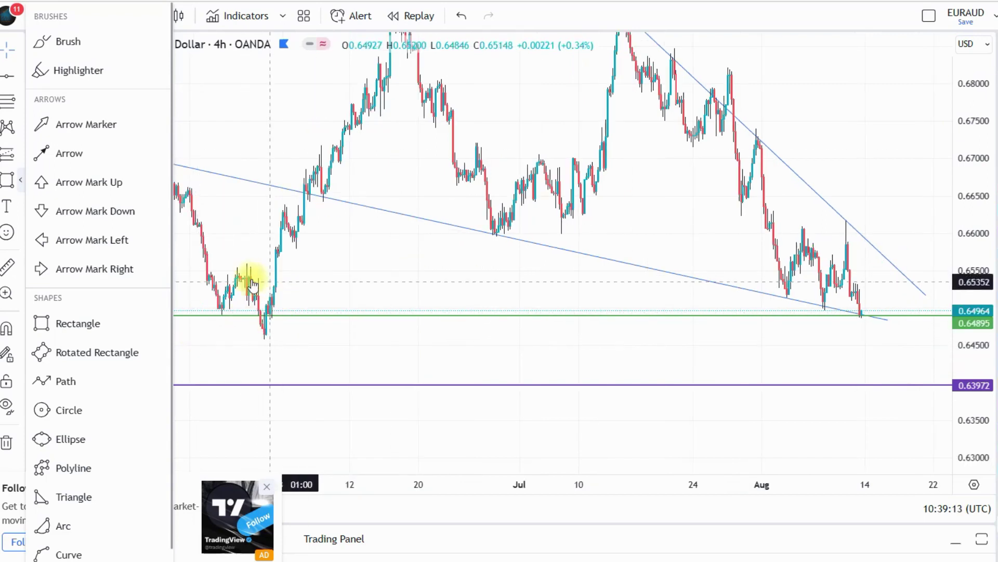
left_click(254, 204)
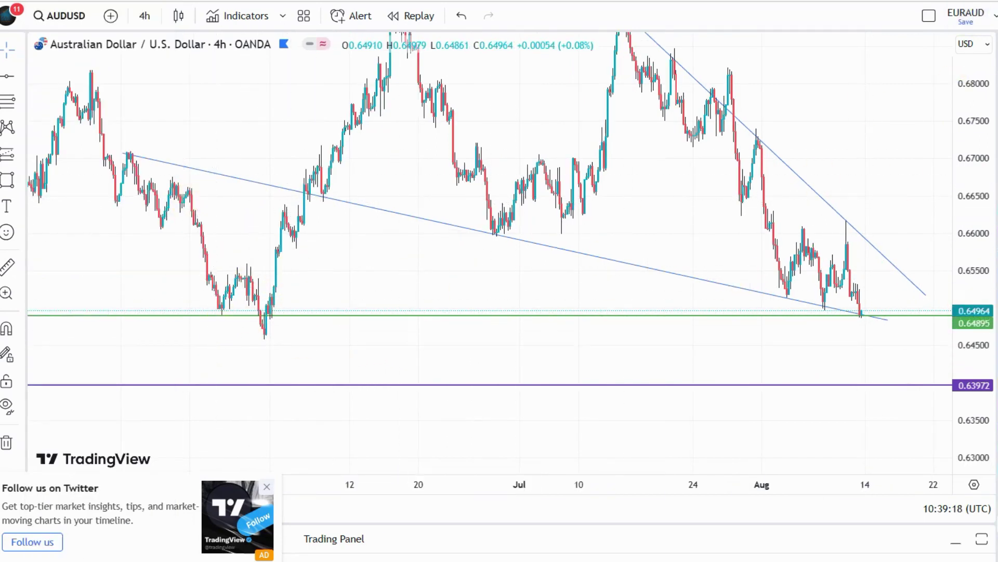
Underline the late May lows on the 0.64895 line and sketch a bounce to about 0.6575 with a drop to 0.63972.
mouse_move(203, 315)
left_mouse_down()
mouse_move(286, 315)
mouse_move(217, 308)
left_mouse_up()
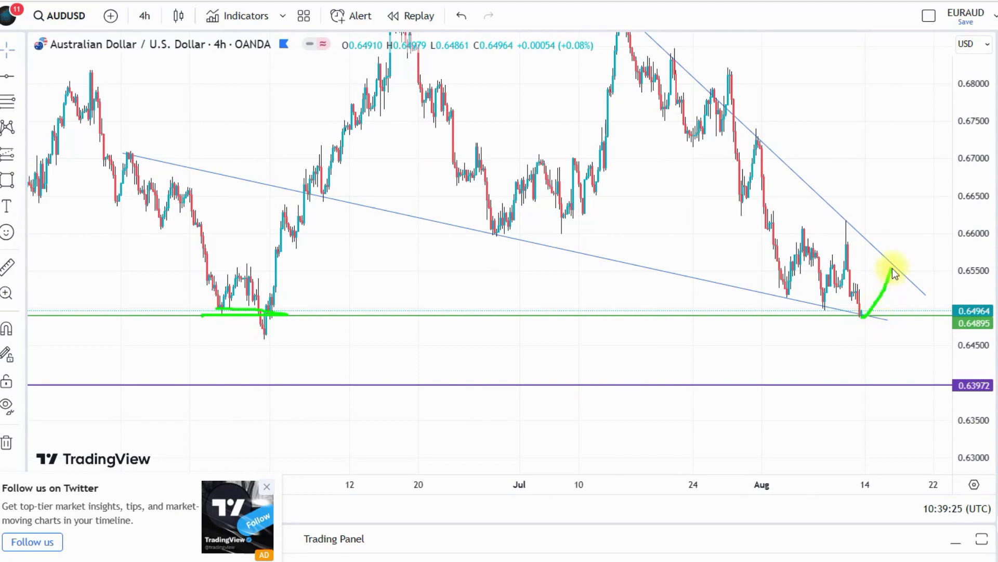
mouse_move(830, 250)
left_mouse_down()
mouse_move(914, 250)
mouse_move(909, 379)
left_mouse_up()
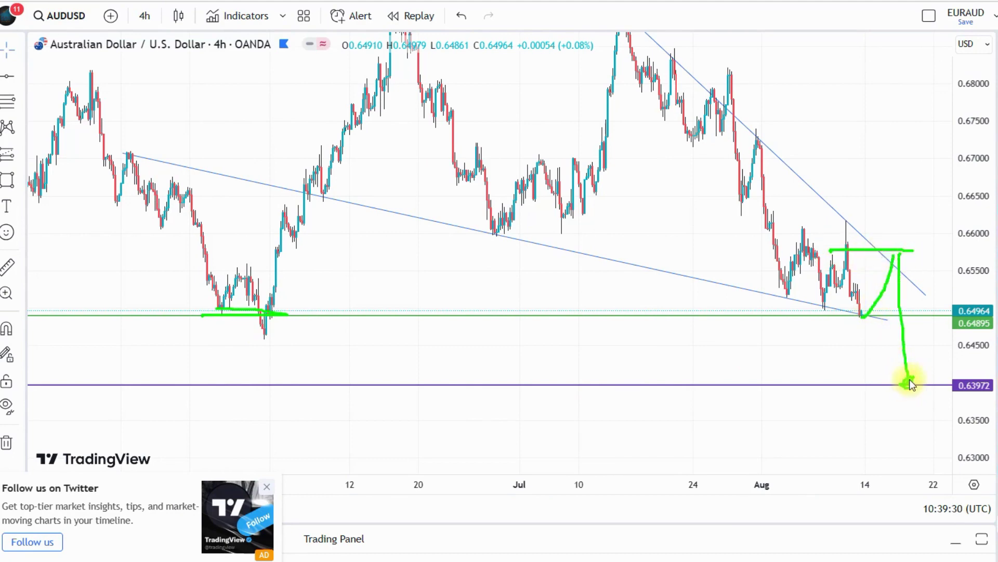
mouse_move(828, 250)
left_mouse_down()
mouse_move(917, 253)
mouse_move(819, 260)
left_mouse_up()
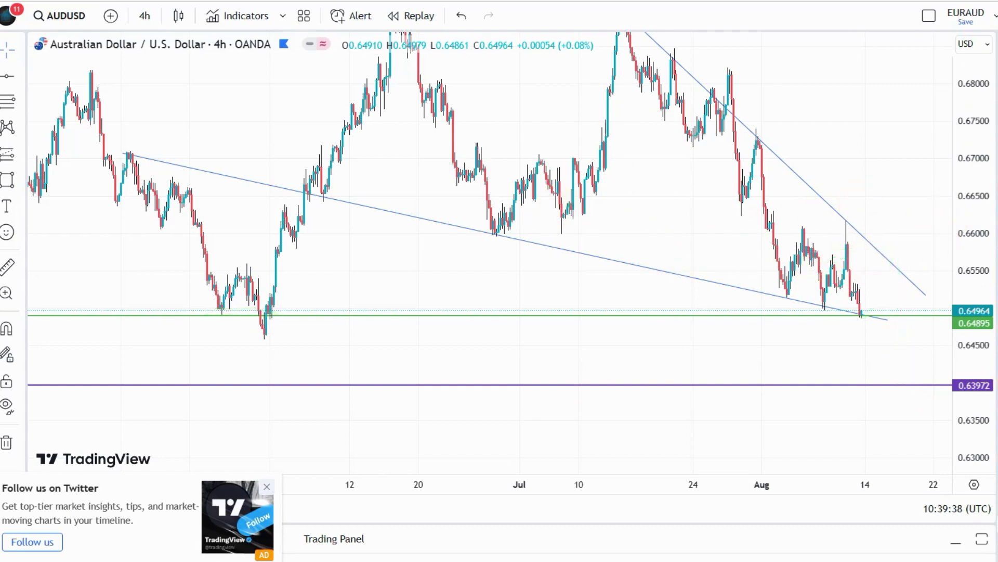
Switch to the EURJPY chart and mark the late July dip below the rising trend line with an arrow.
key("Down")
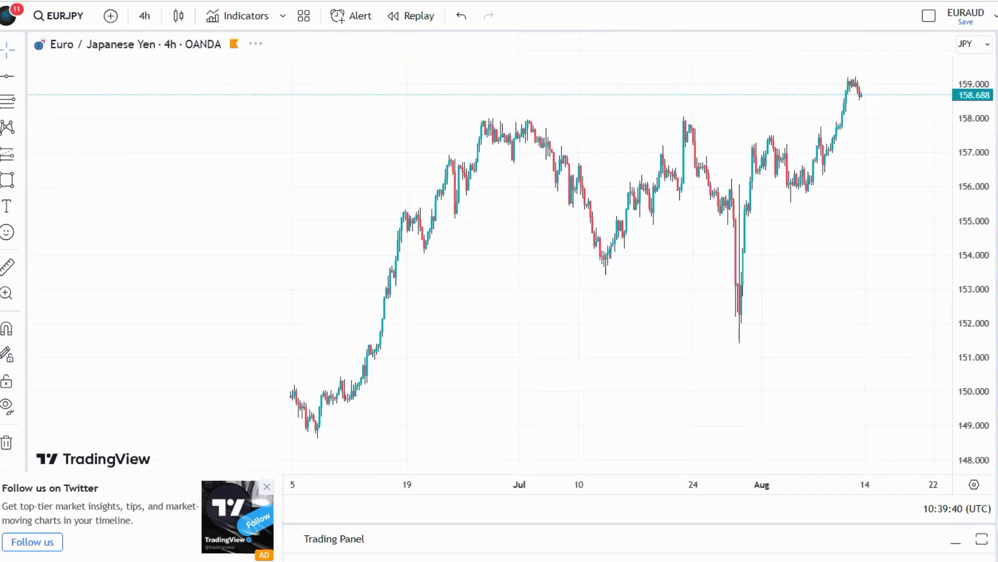
scroll(624, 168, "down", 5)
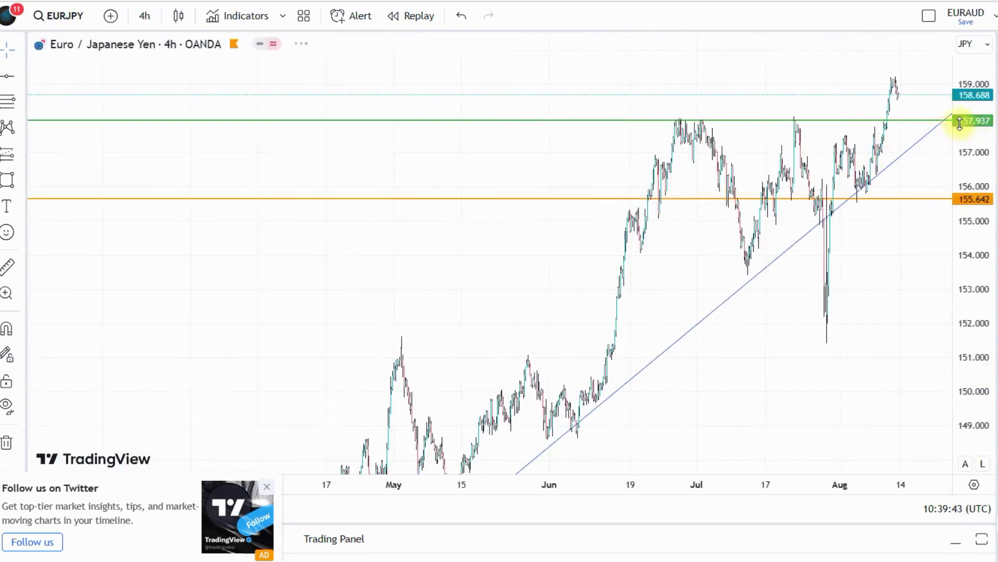
left_click_drag(959, 125, 958, 307)
scroll(800, 307, "down", 1)
scroll(800, 308, "down", 3)
left_click_drag(965, 179, 972, 278)
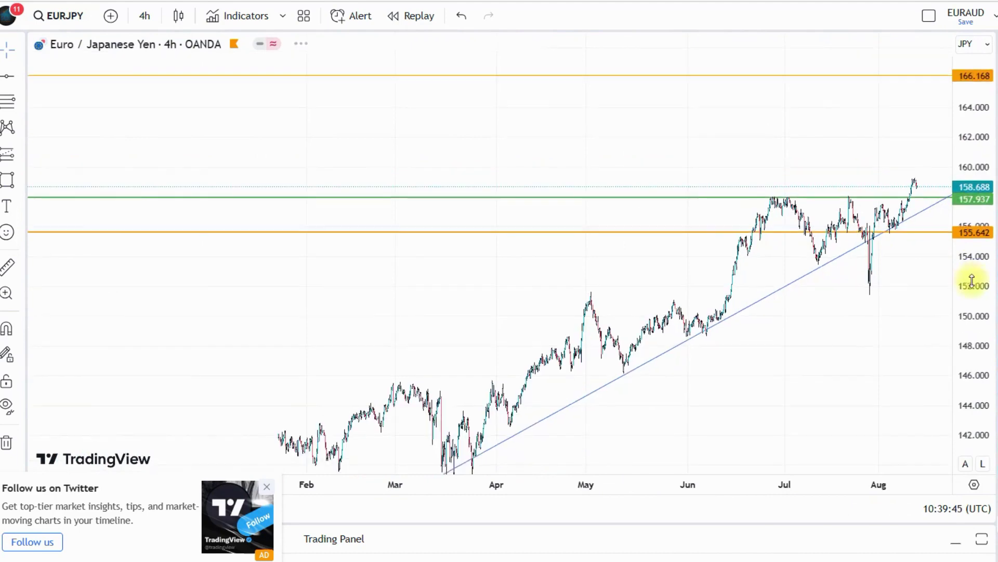
left_click_drag(792, 343, 621, 288)
left_click_drag(974, 257, 974, 229)
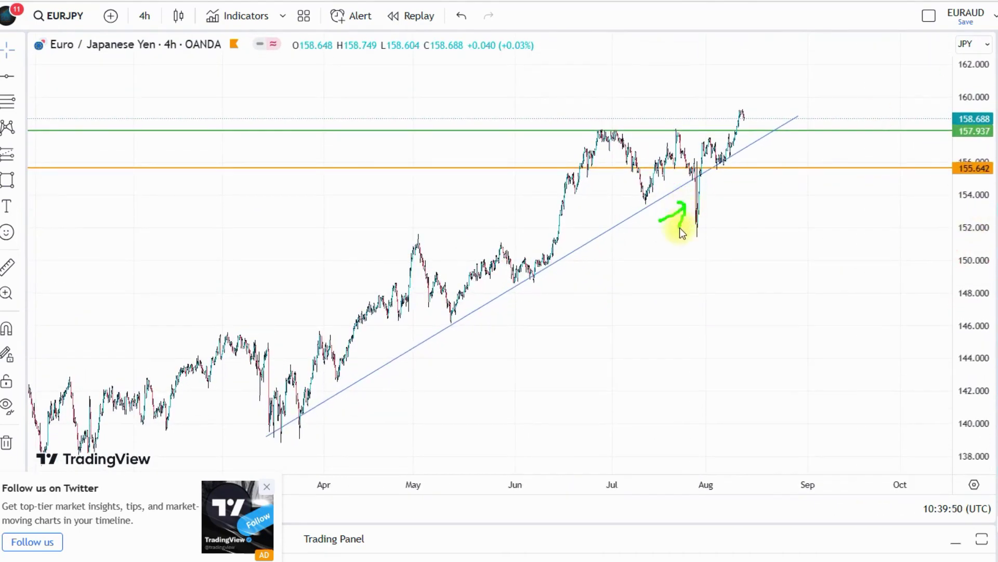
key("Escape")
Mark the EURJPY resistance along the 157.937 line at the early July, late July and early August highs.
left_click_drag(967, 155, 976, 250)
mouse_move(842, 265)
left_mouse_down()
mouse_move(844, 315)
mouse_move(853, 317)
left_mouse_up()
scroll(814, 274, "up", 3)
scroll(770, 276, "up", 2)
left_click_drag(650, 277, 832, 331)
left_click_drag(960, 319, 957, 233)
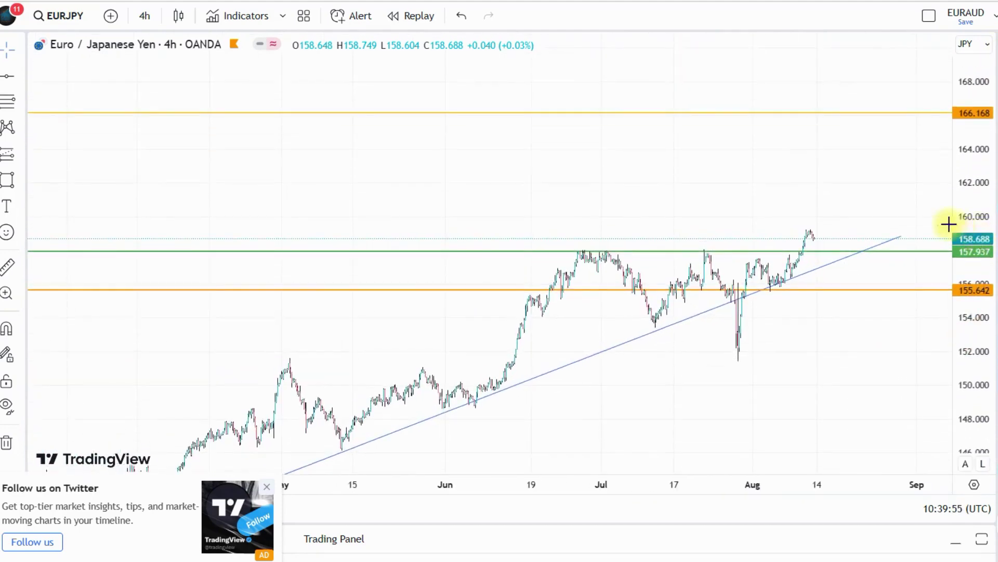
scroll(949, 222, "up", 5)
left_click_drag(959, 308, 960, 281)
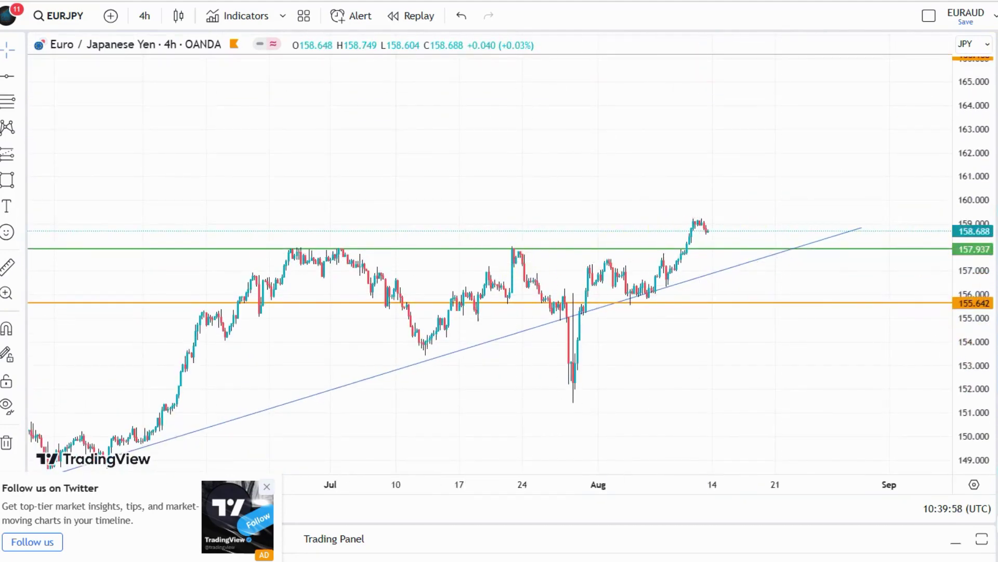
left_click_drag(298, 250, 368, 250)
left_click_drag(582, 248, 584, 246)
left_click_drag(601, 245, 671, 249)
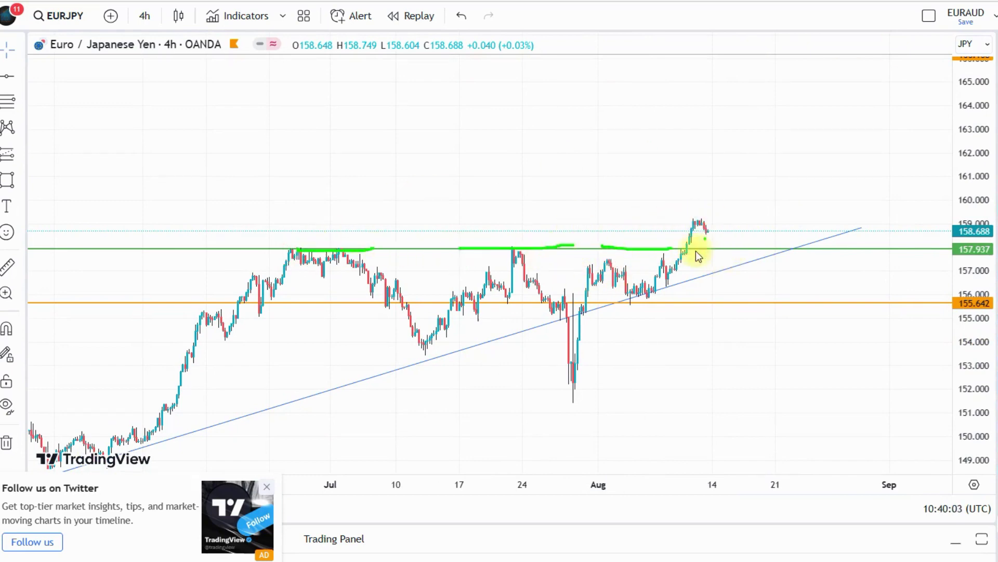
Sketch a EURJPY pullback to support near 156.6 and a rise to 166.168, with an arrow at the breakout above 157.937.
left_click_drag(665, 283, 747, 272)
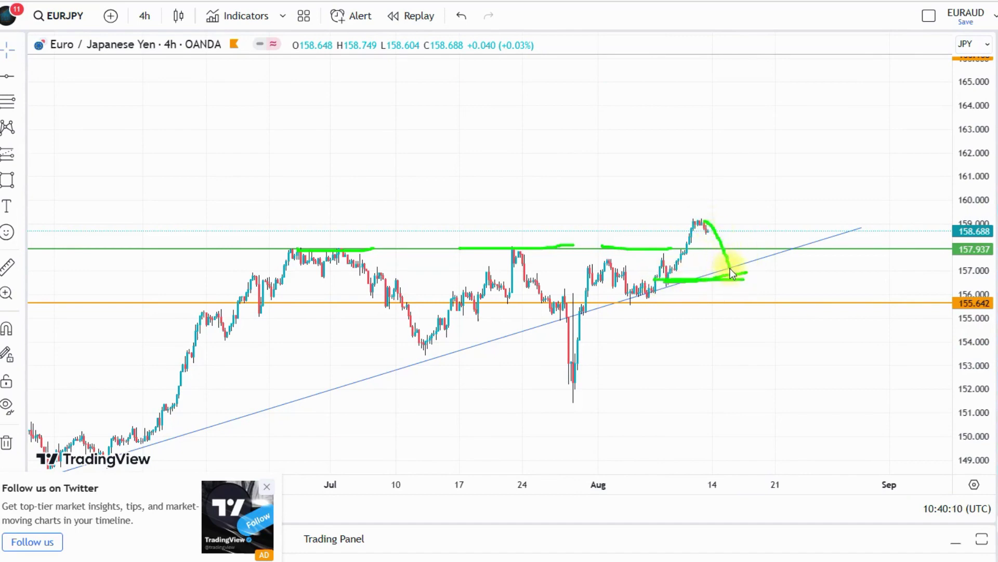
mouse_move(724, 266)
left_mouse_down()
mouse_move(784, 70)
mouse_move(802, 91)
left_mouse_up()
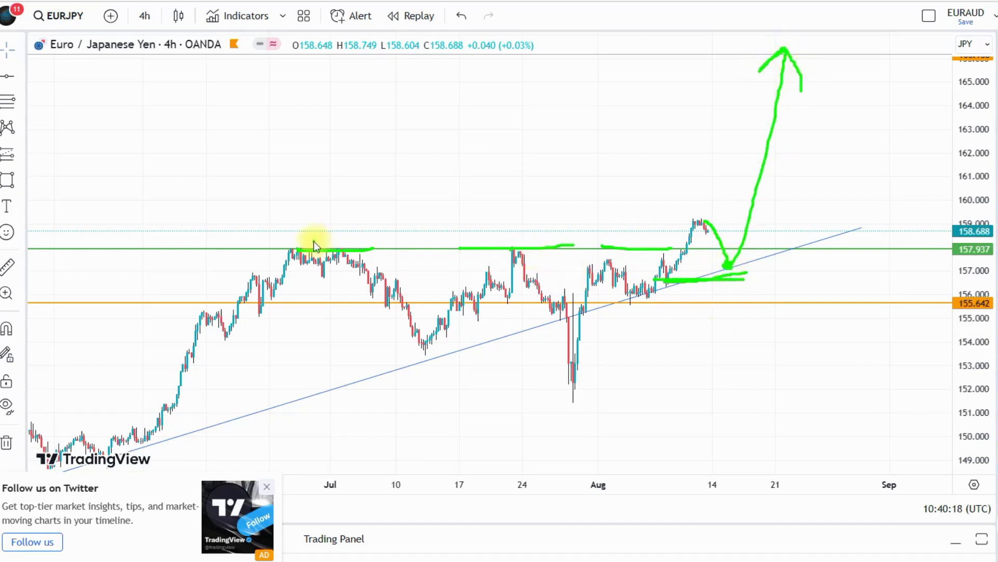
left_click_drag(620, 223, 668, 237)
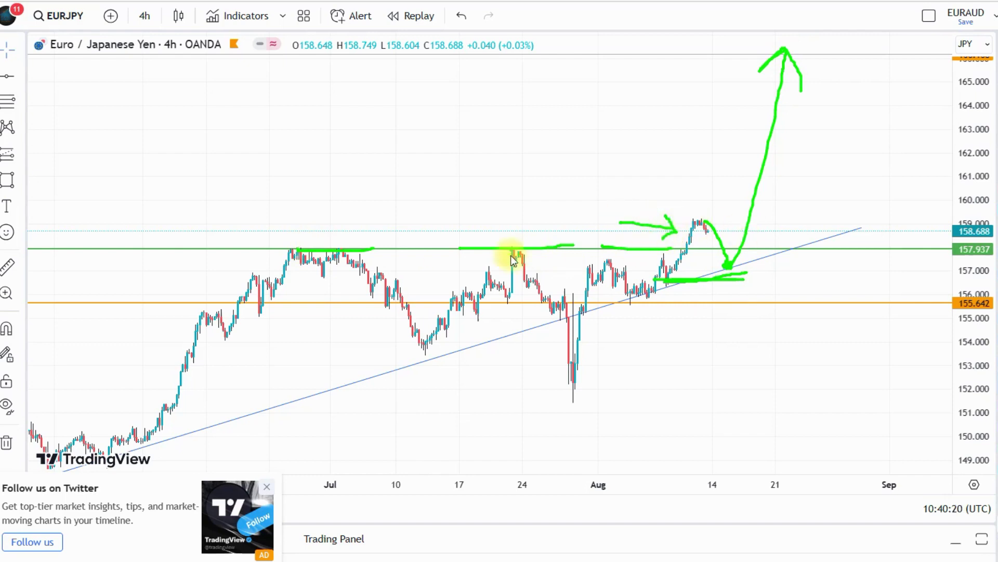
left_click_drag(506, 253, 561, 253)
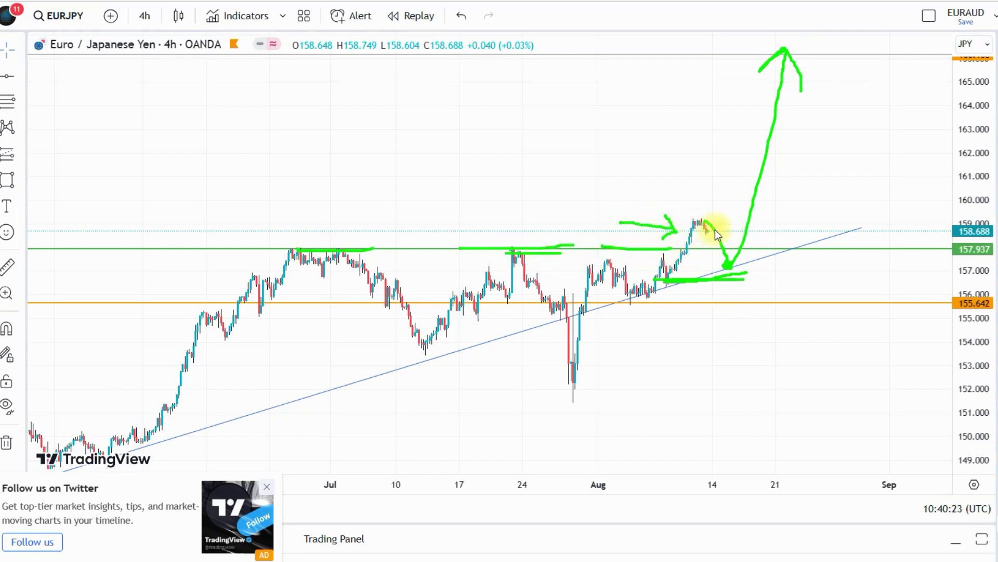
left_click_drag(703, 222, 717, 250)
key("Escape")
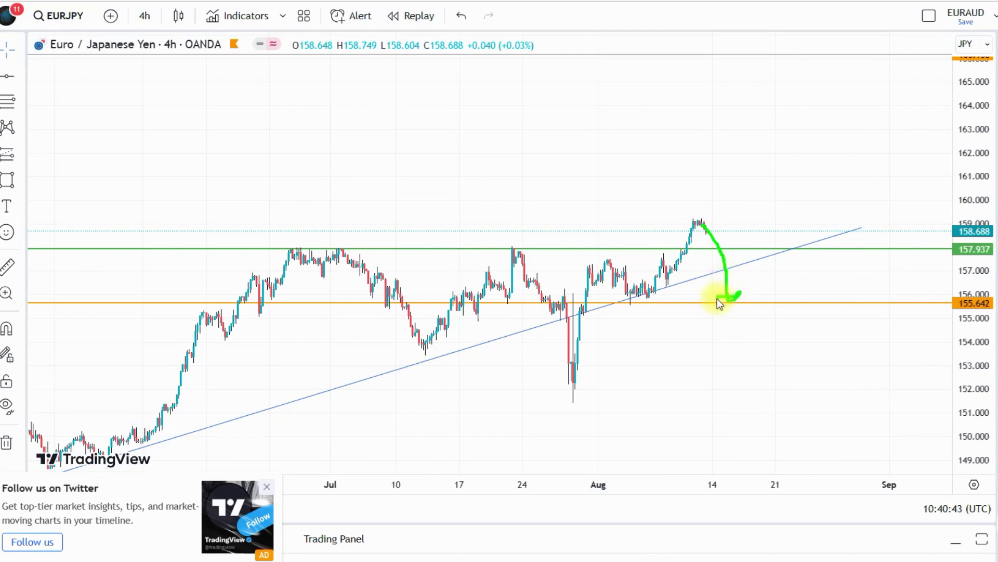
Sketch the alternative EURJPY projection: a deeper drop to the 155.642 line followed by a rise to the 166.168 line.
left_click_drag(764, 228, 796, 61)
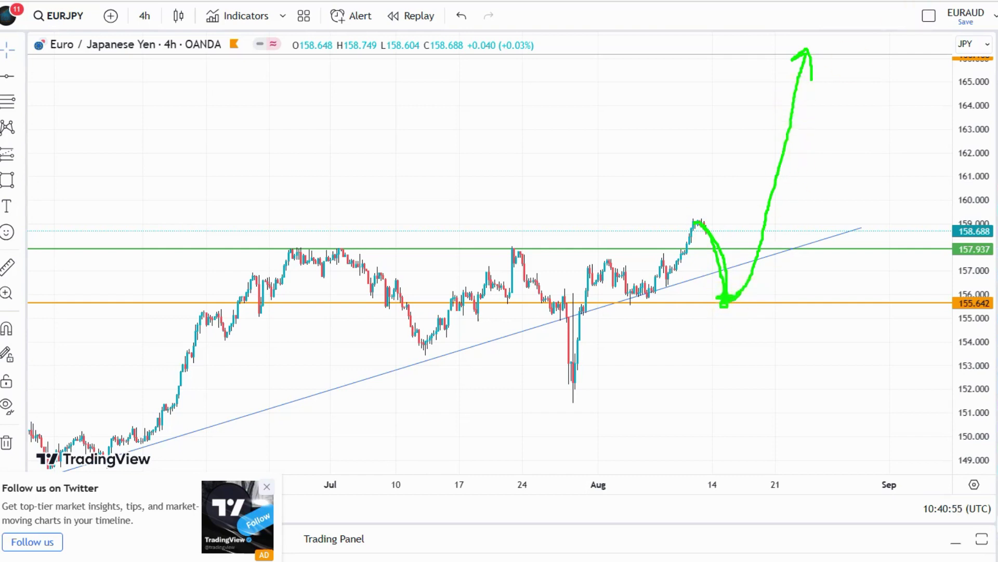
key("Escape")
scroll(566, 234, "down", 4)
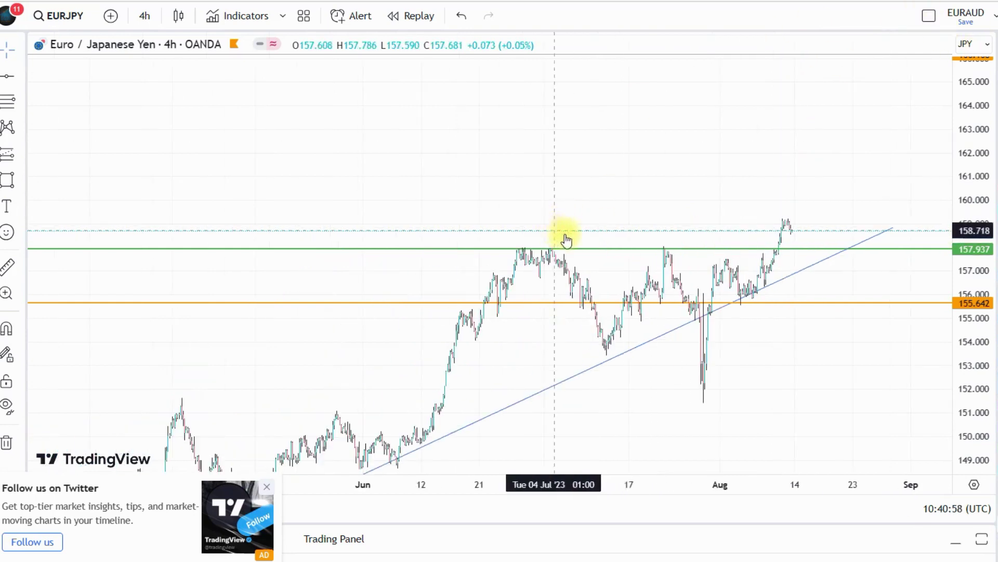
left_click_drag(988, 175, 973, 282)
Switch to the GBPCAD 4-hour chart and show its full rising trend line from the February lows together with the 1.73187 level.
key("Down")
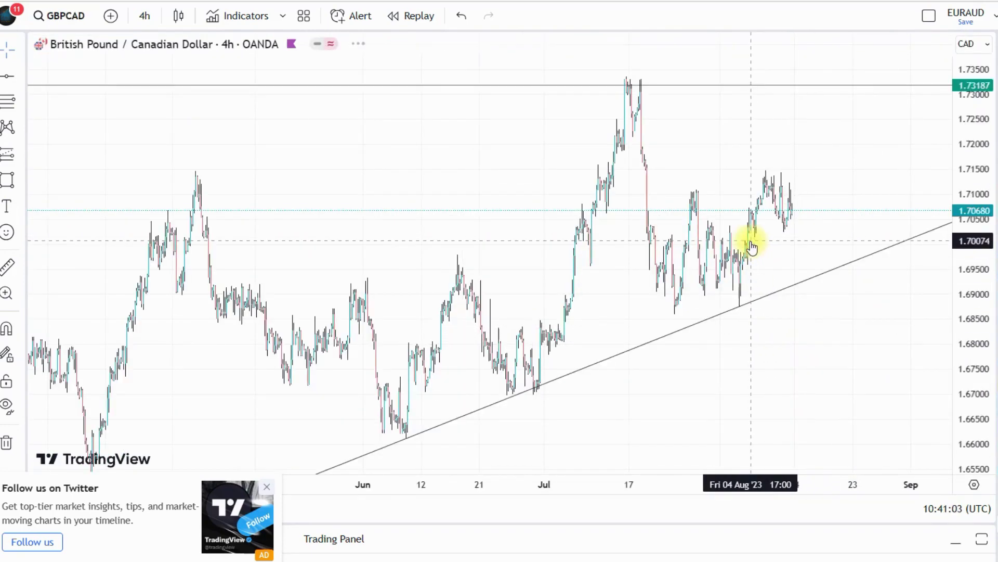
scroll(766, 261, "down", 5)
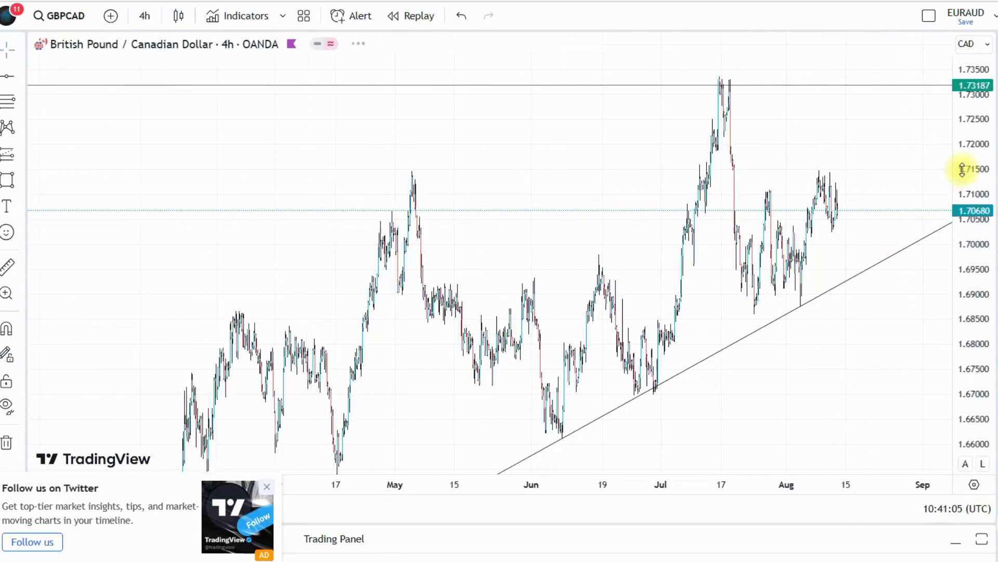
left_click_drag(962, 167, 971, 332)
scroll(818, 280, "down", 5)
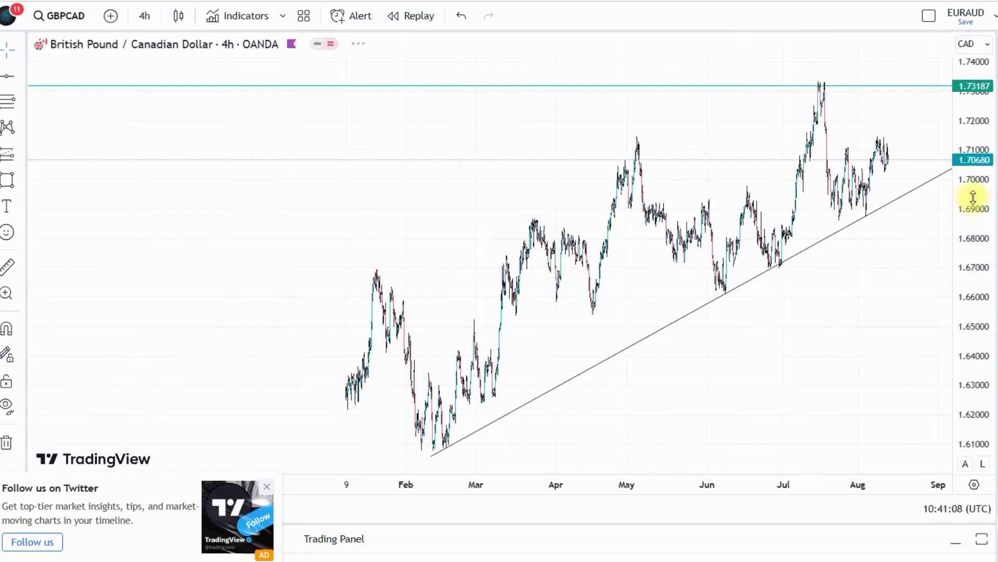
left_click_drag(972, 196, 650, 376)
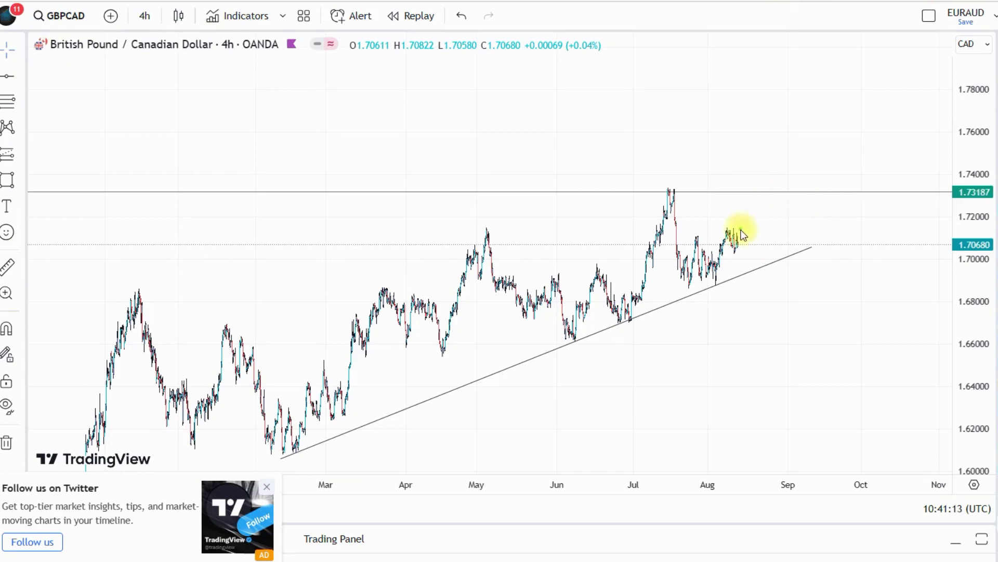
Sketch a GBPCAD pullback to the rising trend line and add a 2px horizontal support line at 1.68862.
left_click_drag(739, 232, 754, 269)
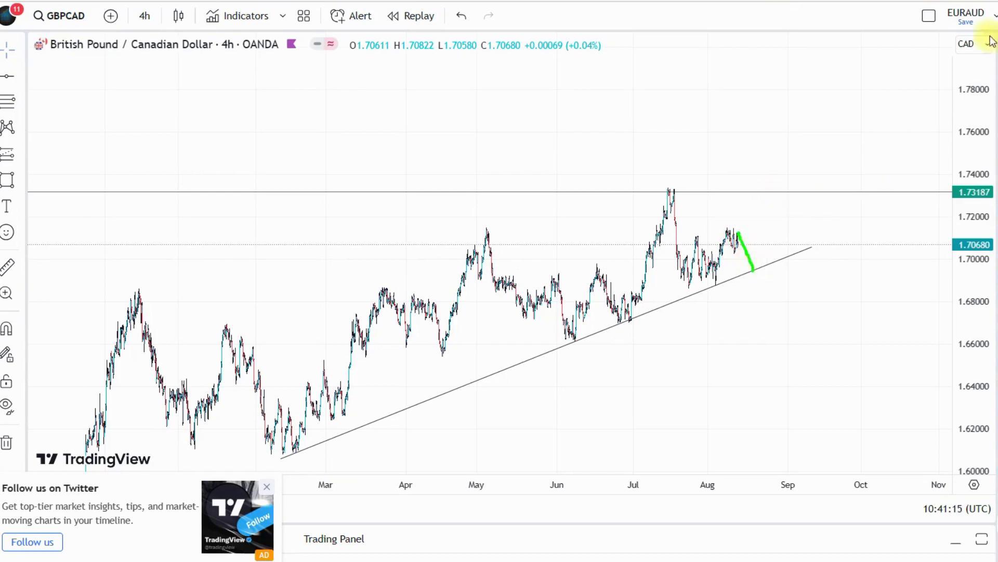
left_click(7, 76)
left_click(632, 286)
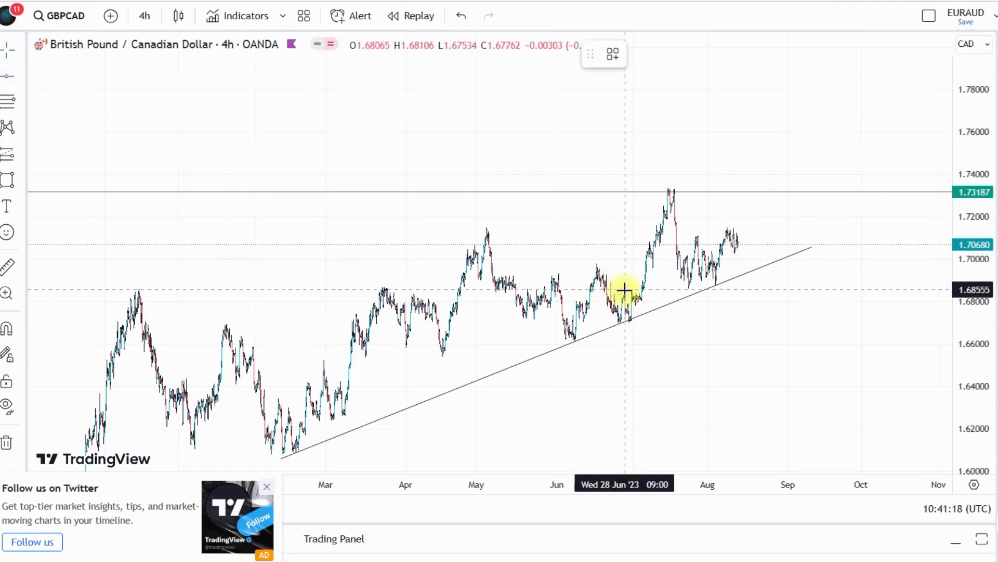
left_click(678, 54)
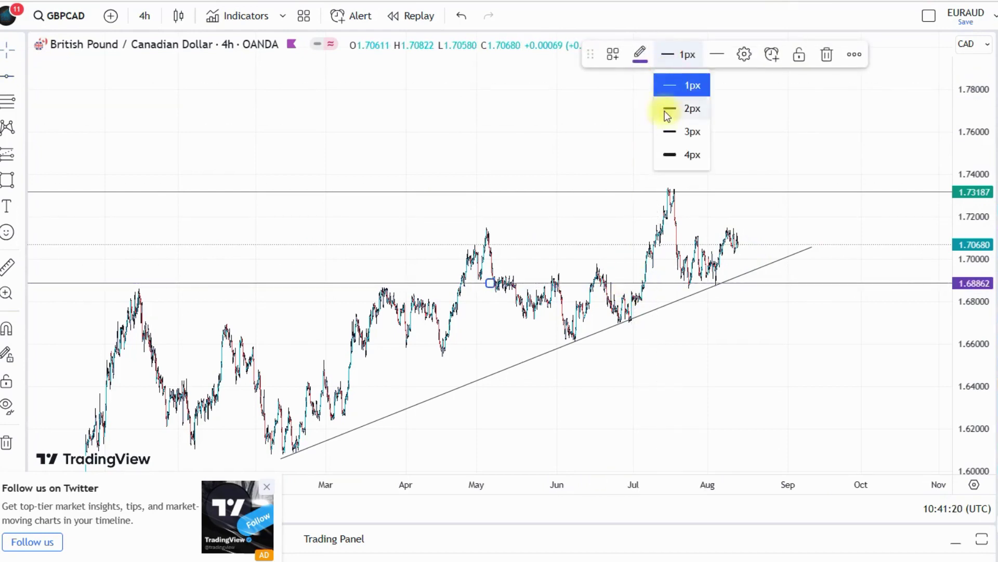
left_click(671, 111)
left_click(658, 223)
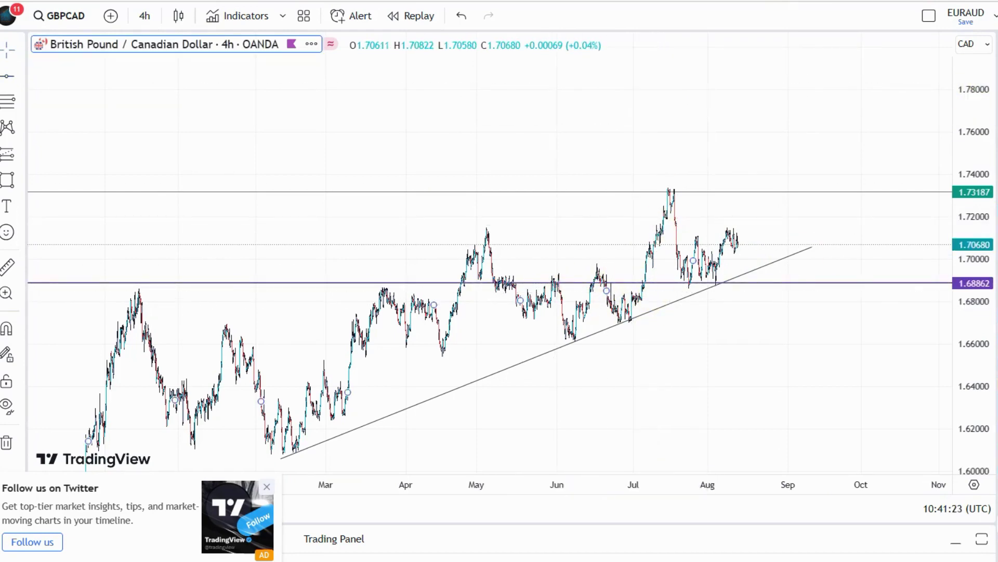
Mark the June highs and late July lows along the 1.68862 line and sketch a pullback to the trend line followed by a rise to 1.73187.
left_click_drag(548, 279, 575, 276)
left_click_drag(577, 274, 610, 283)
mouse_move(689, 277)
left_mouse_down()
mouse_move(671, 205)
mouse_move(686, 273)
mouse_move(703, 238)
mouse_move(745, 262)
left_mouse_up()
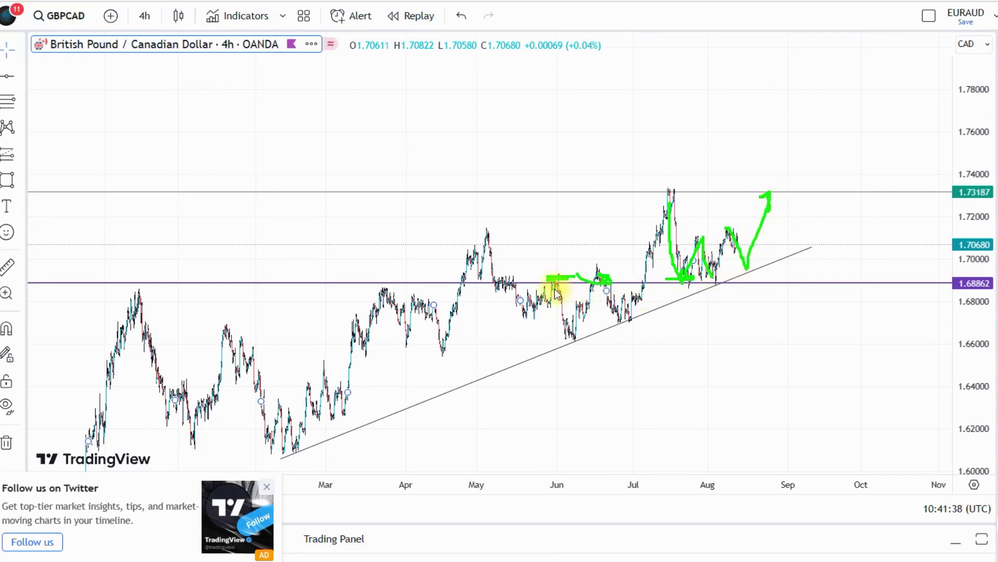
key("Escape")
Add a horizontal line at 1.71076 through the late July high on the GBPCAD chart.
scroll(840, 206, "up", 5)
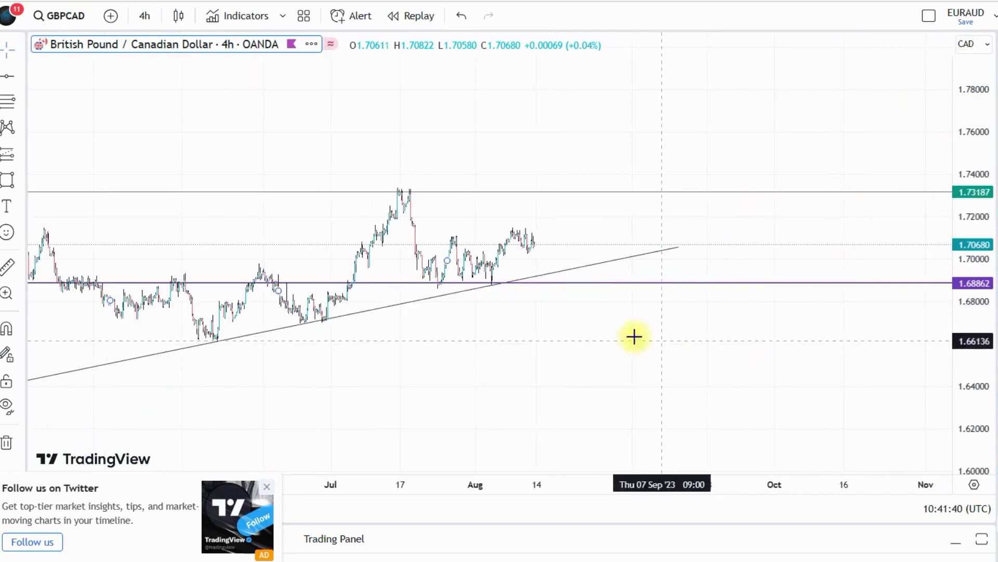
mouse_move(532, 339)
left_mouse_down()
mouse_move(680, 364)
mouse_move(692, 354)
left_mouse_up()
left_click_drag(956, 359, 969, 182)
scroll(680, 417, "up", 4)
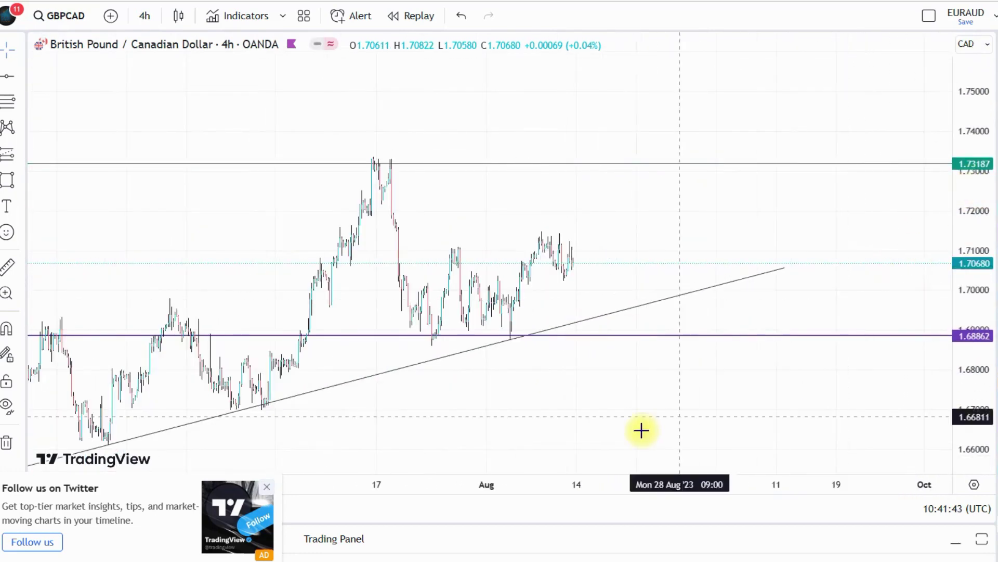
left_click_drag(642, 430, 679, 363)
scroll(669, 346, "up", 5)
scroll(543, 361, "down", 3)
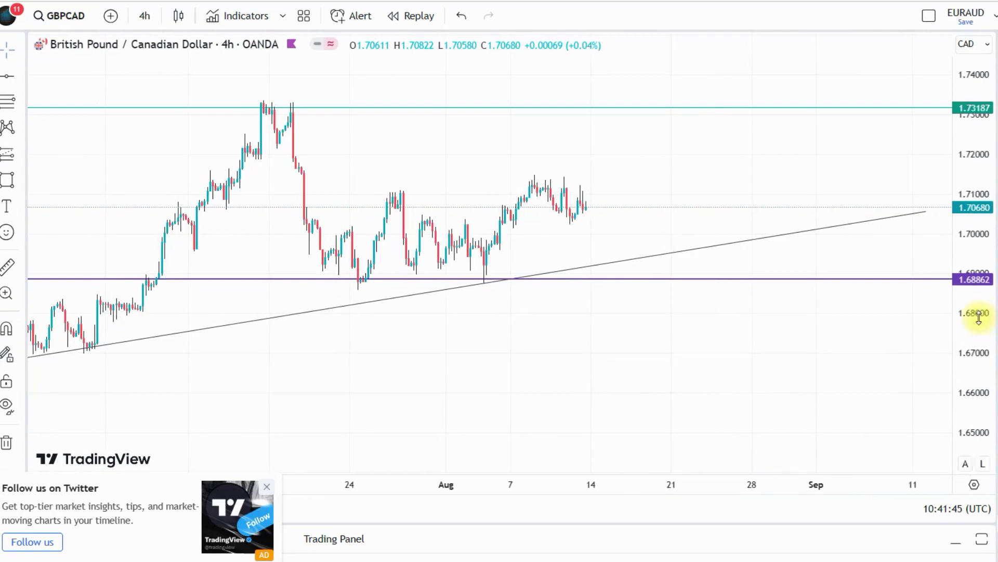
left_click_drag(952, 312, 339, 161)
left_click(6, 76)
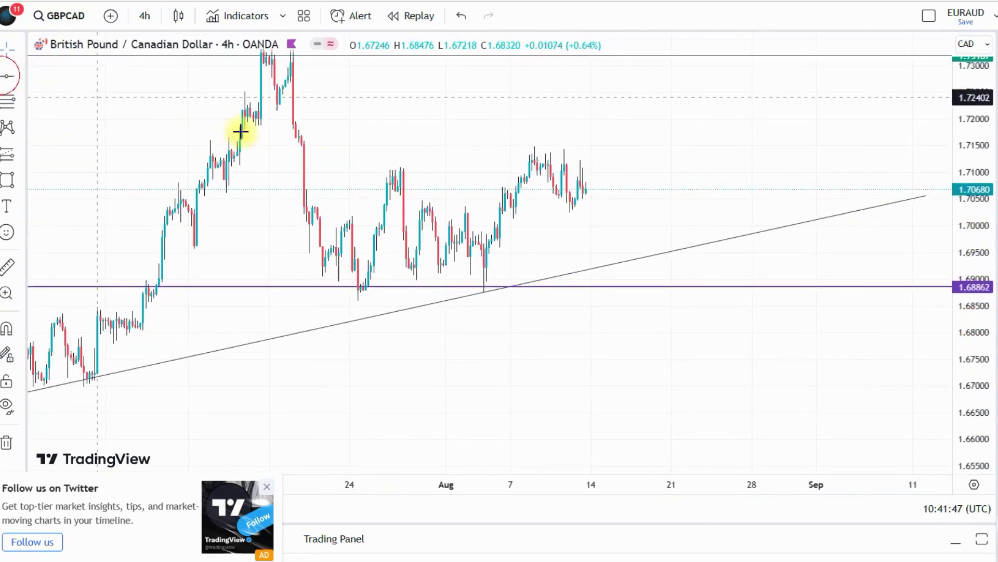
left_click(417, 168)
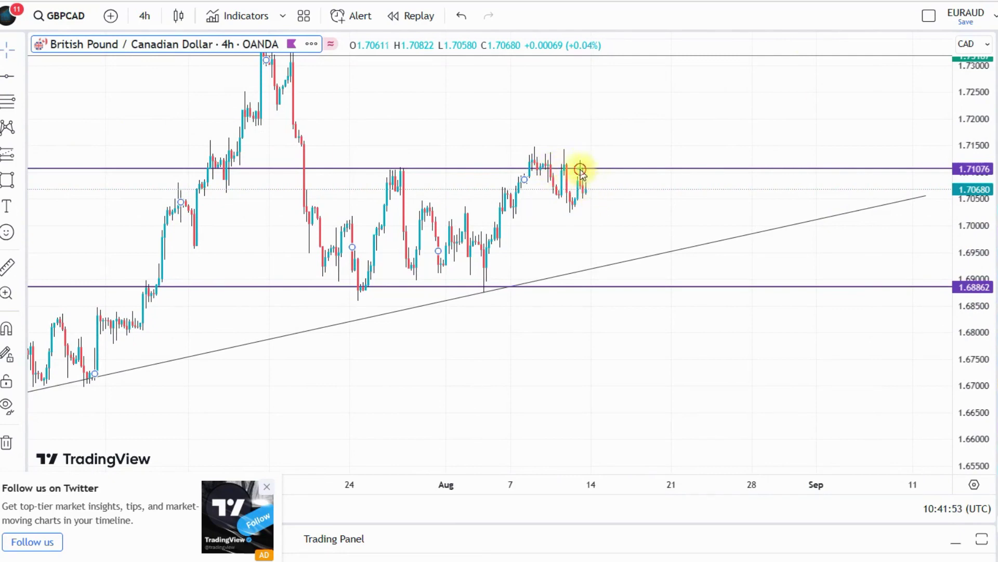
Sketch a GBPCAD drop to the trend line and a rise to 1.73187, with an arrow along 1.71076 from the late July high to early August.
left_click_drag(608, 264, 686, 61)
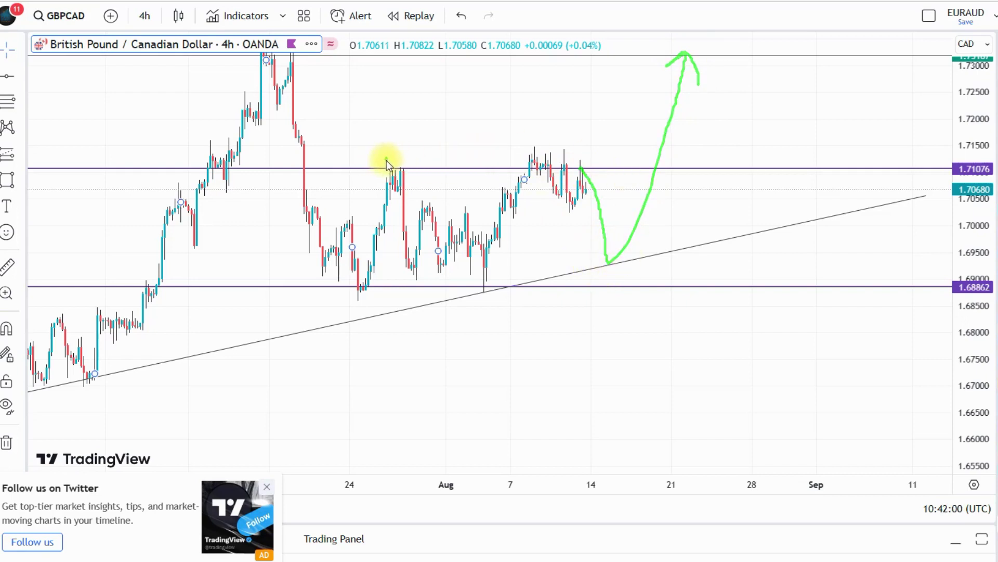
left_click_drag(386, 161, 526, 169)
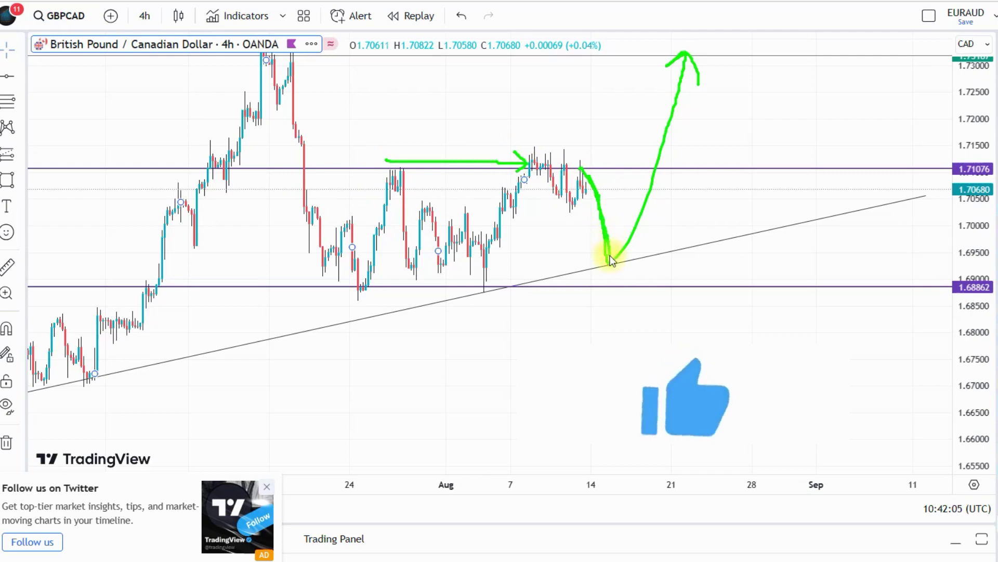
left_click_drag(610, 263, 647, 162)
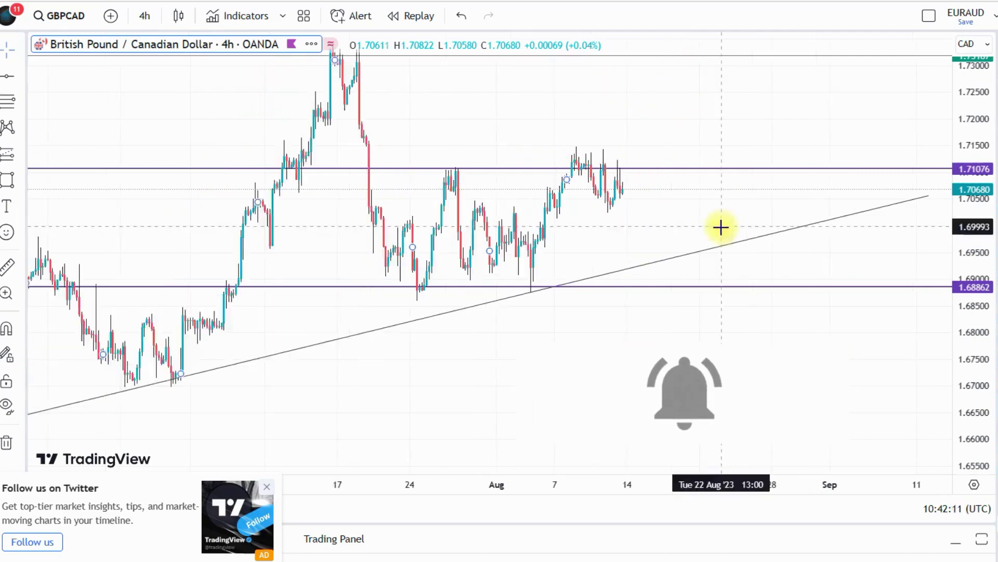
Switch to the NZDCAD daily chart and show the full trend line from the late 2022 low with the 0.79312 level.
scroll(721, 227, "down", 3)
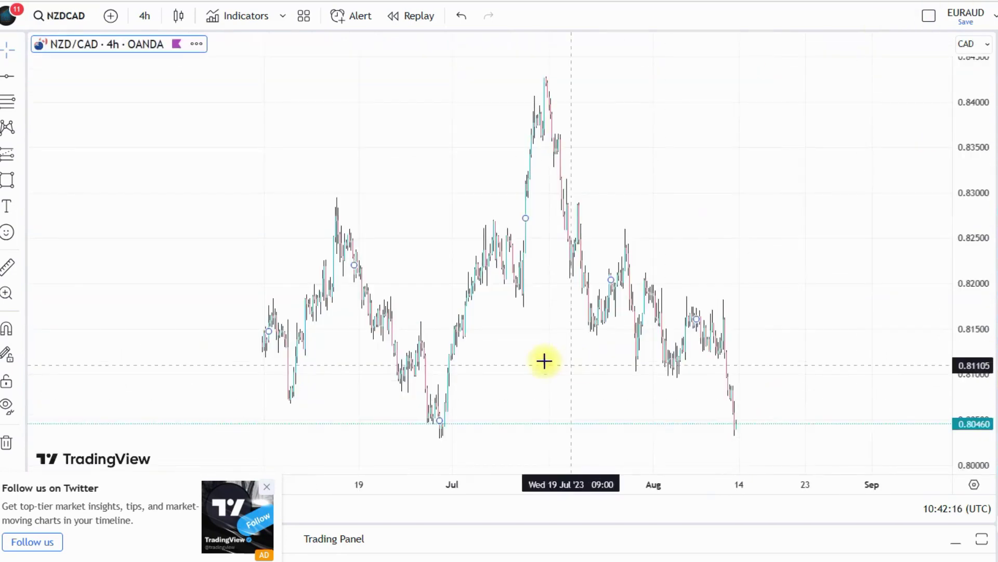
left_click(439, 346)
scroll(478, 353, "down", 5)
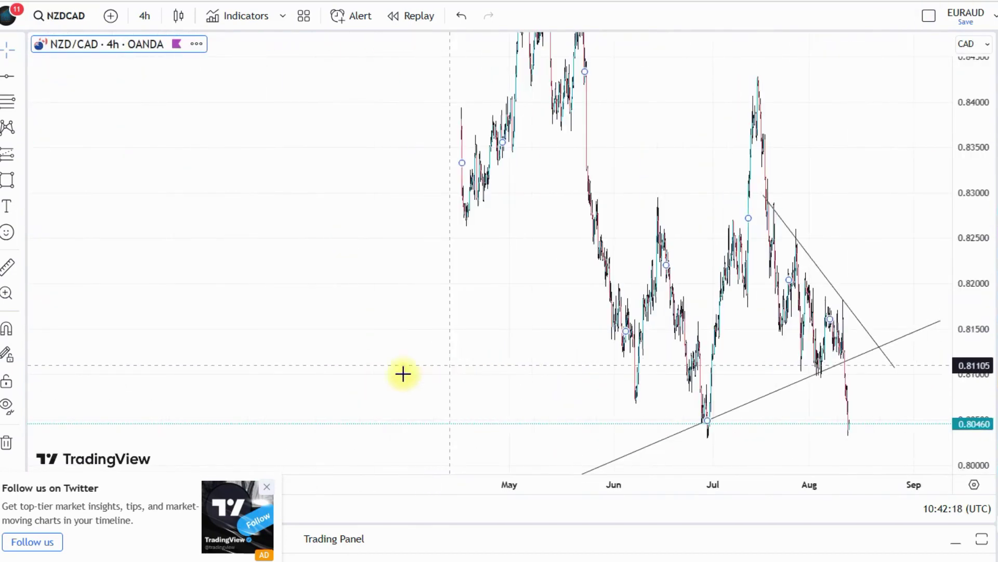
left_click(151, 26)
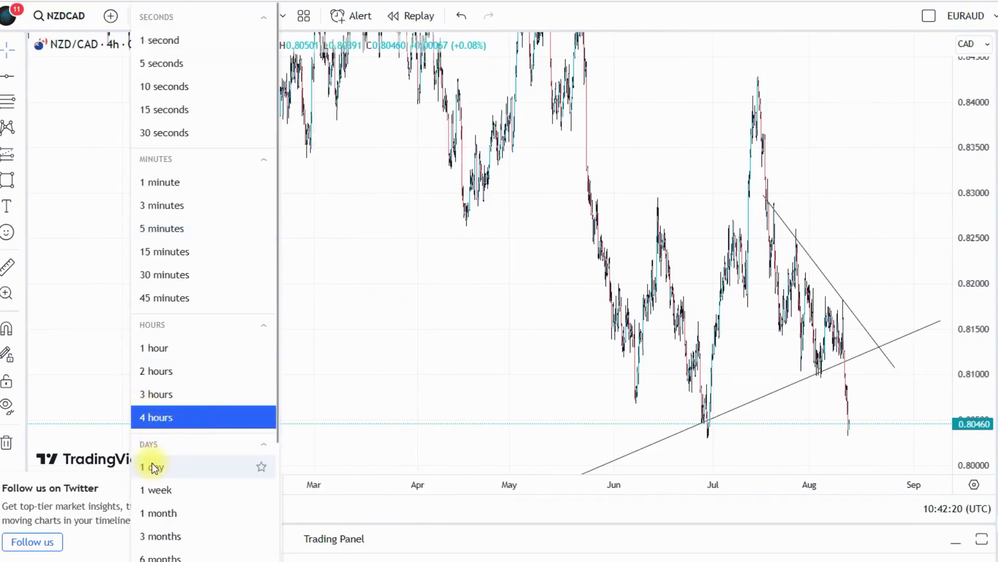
left_click(149, 466)
left_click_drag(976, 249, 969, 450)
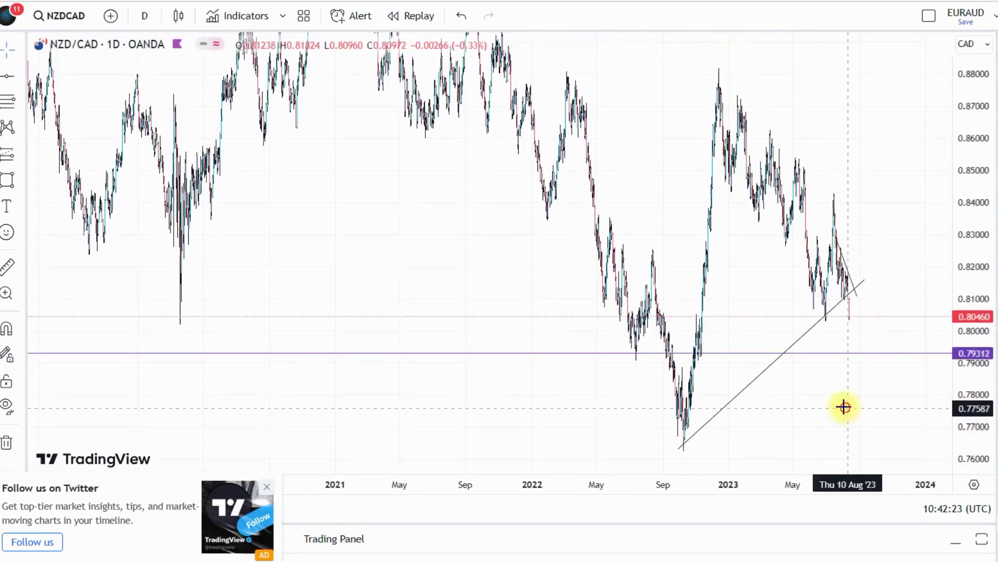
left_click_drag(832, 400, 713, 322)
left_click_drag(971, 159, 916, 264)
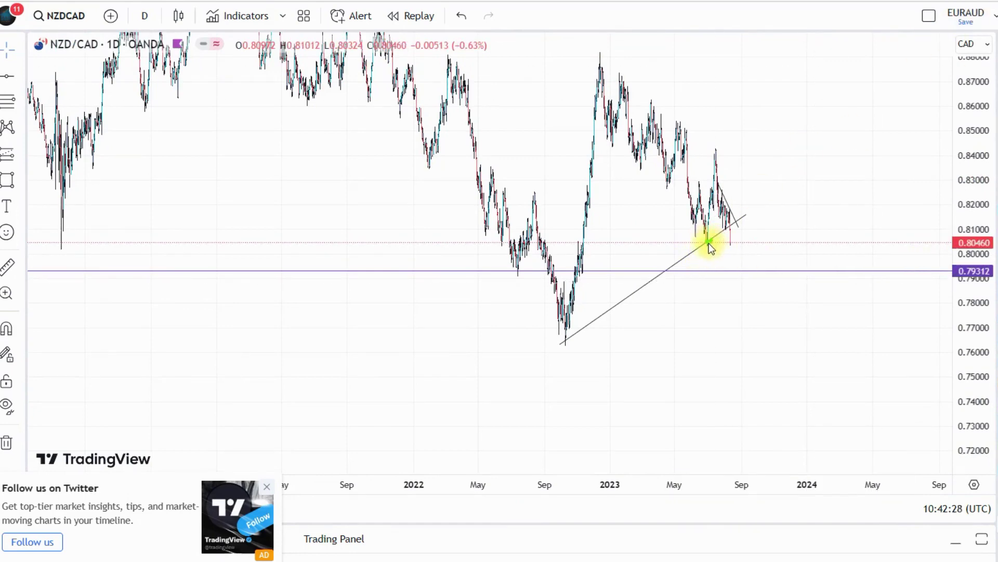
Mark the NZDCAD trend line touches at the late 2022, late June and August lows, and circle the symbol name.
left_click_drag(709, 242, 702, 244)
left_click_drag(551, 343, 579, 327)
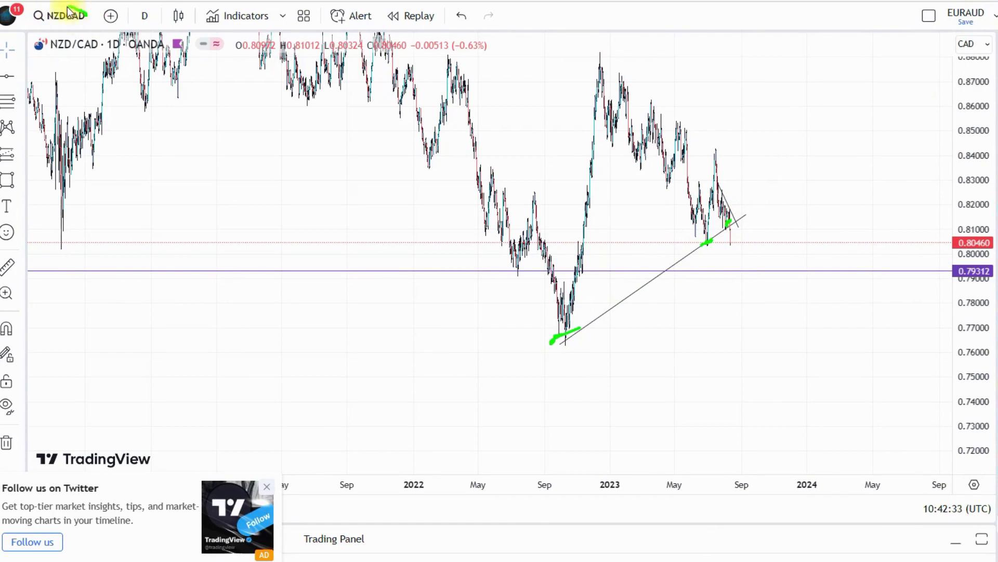
left_click_drag(83, 16, 75, 26)
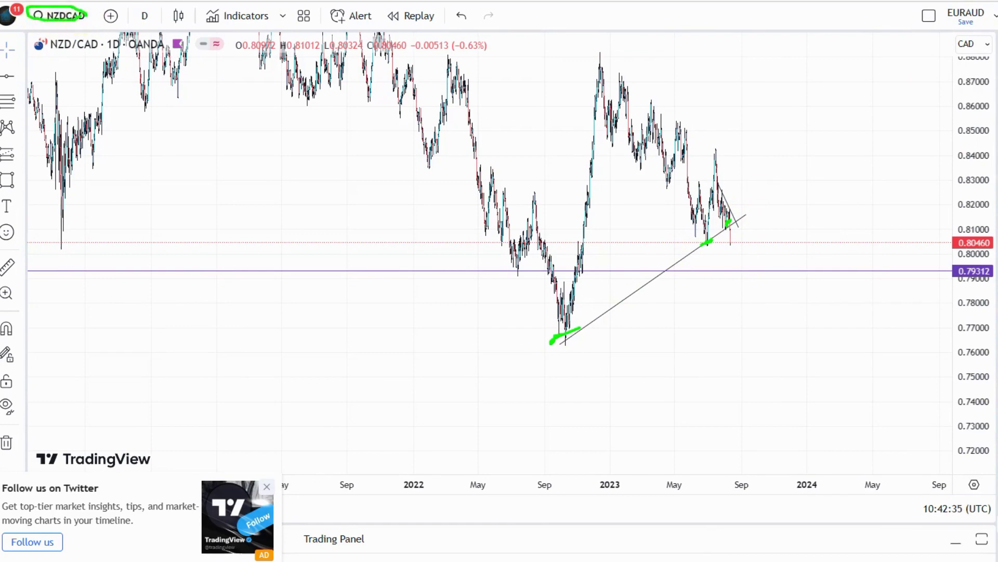
key("Escape")
Try a trend line beneath the July–August NZDCAD decline from 0.81857 down to 0.80318.
scroll(849, 174, "up", 5)
mouse_move(654, 179)
left_mouse_down()
mouse_move(796, 170)
mouse_move(851, 182)
left_mouse_up()
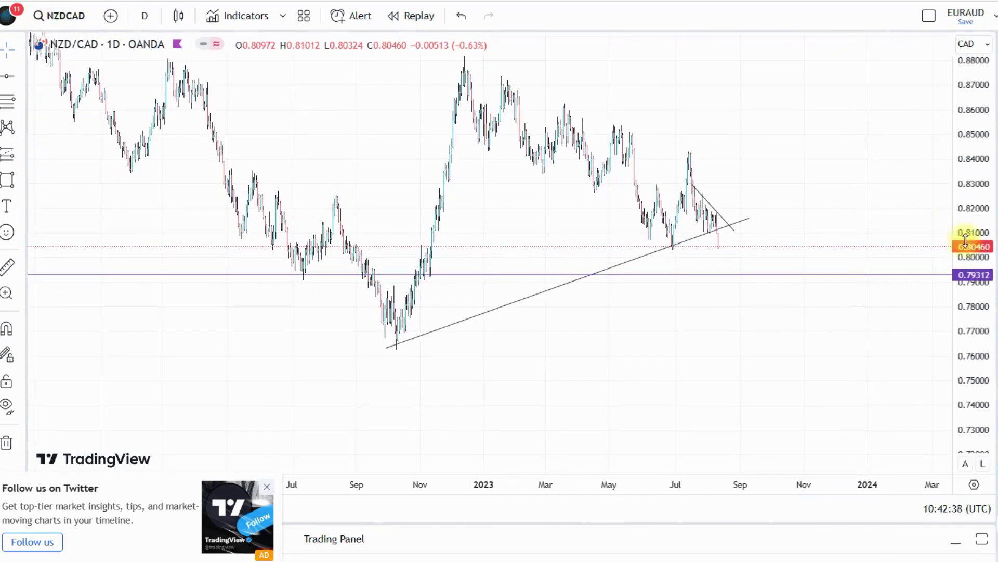
left_click_drag(965, 240, 957, 198)
scroll(871, 190, "up", 5)
left_click_drag(667, 181, 815, 186)
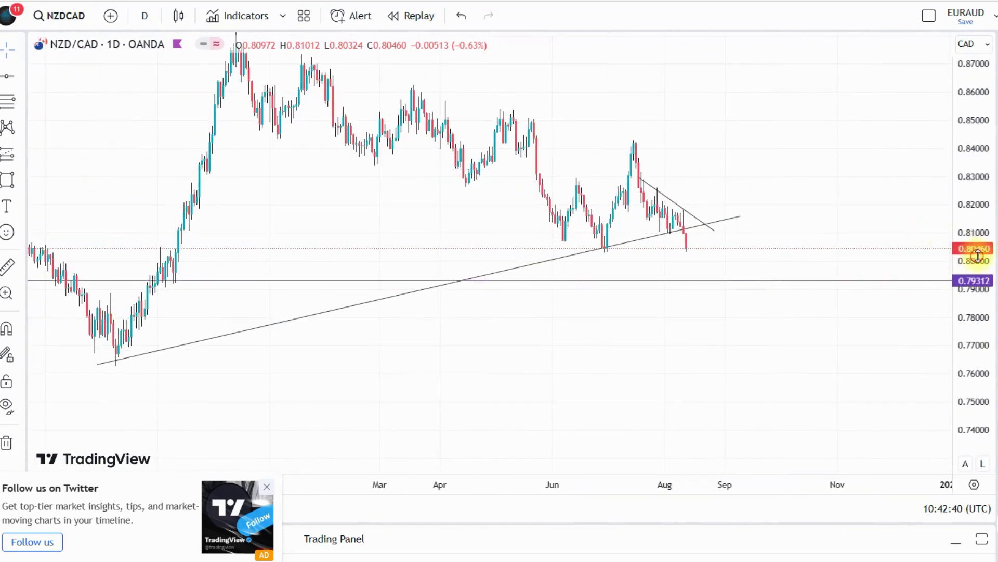
left_click_drag(978, 255, 785, 183)
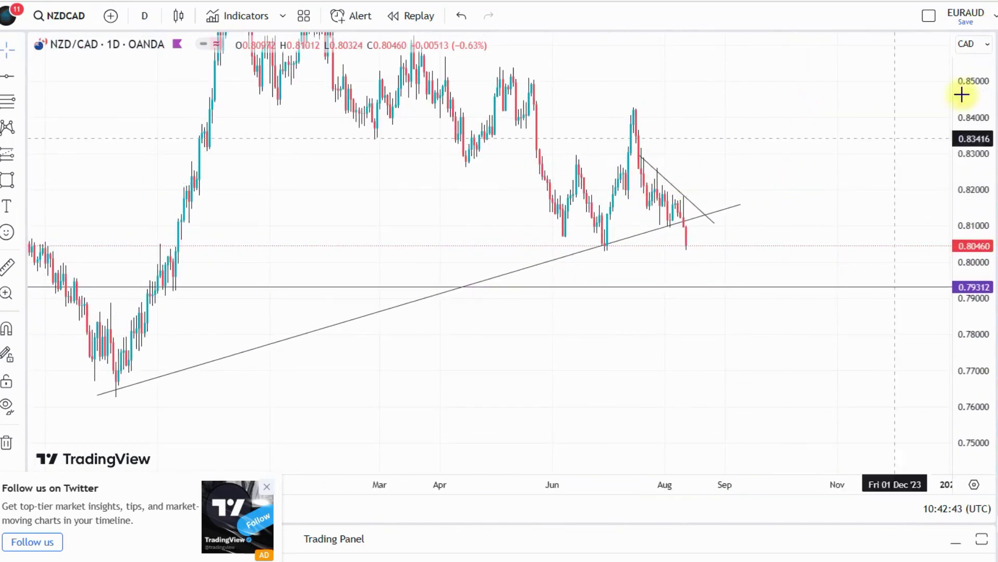
left_click(20, 77)
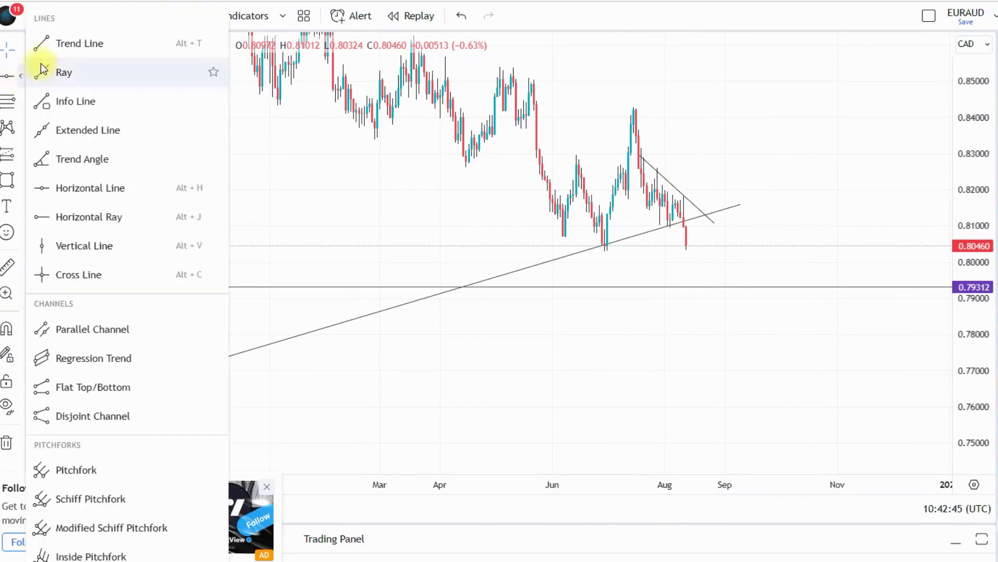
left_click(41, 67)
left_click(625, 195)
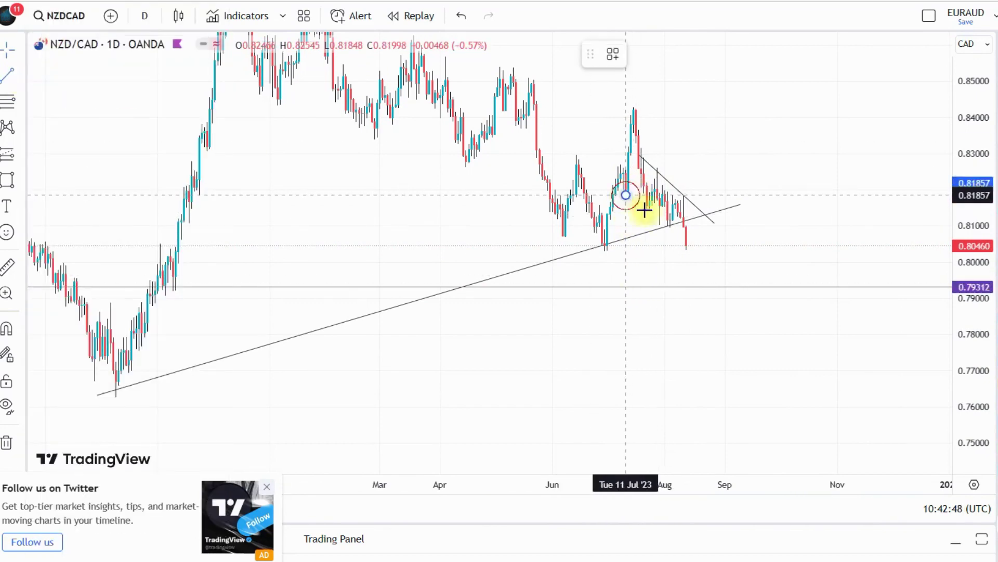
left_click(688, 250)
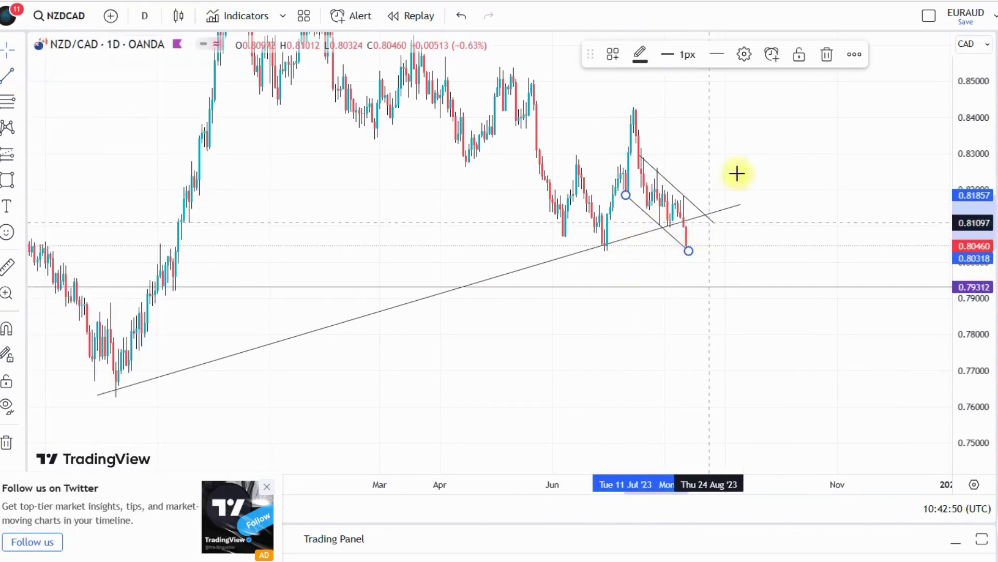
left_click(824, 66)
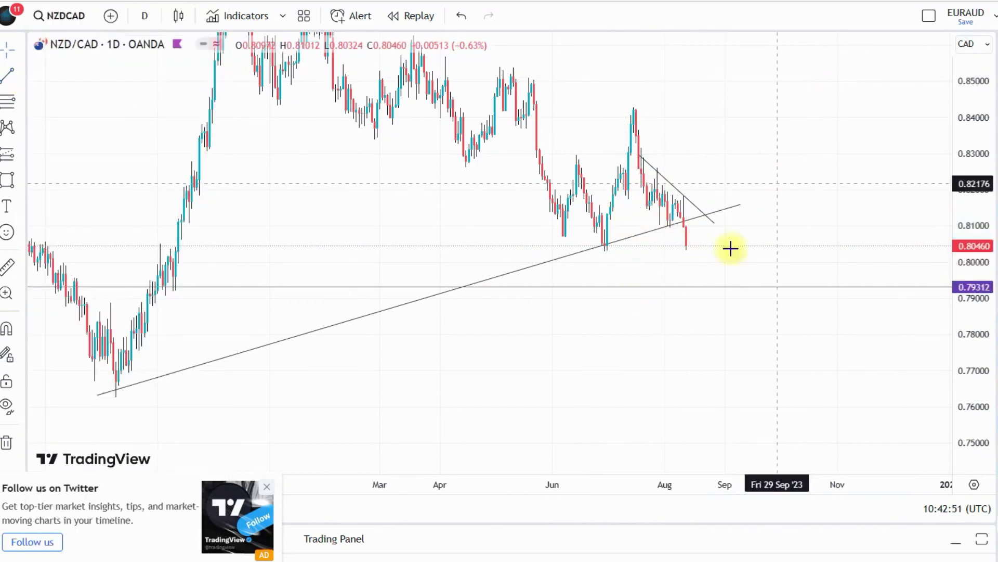
Add a horizontal ray at 0.80398 starting just before the late June low.
left_click(22, 78)
left_click(18, 216)
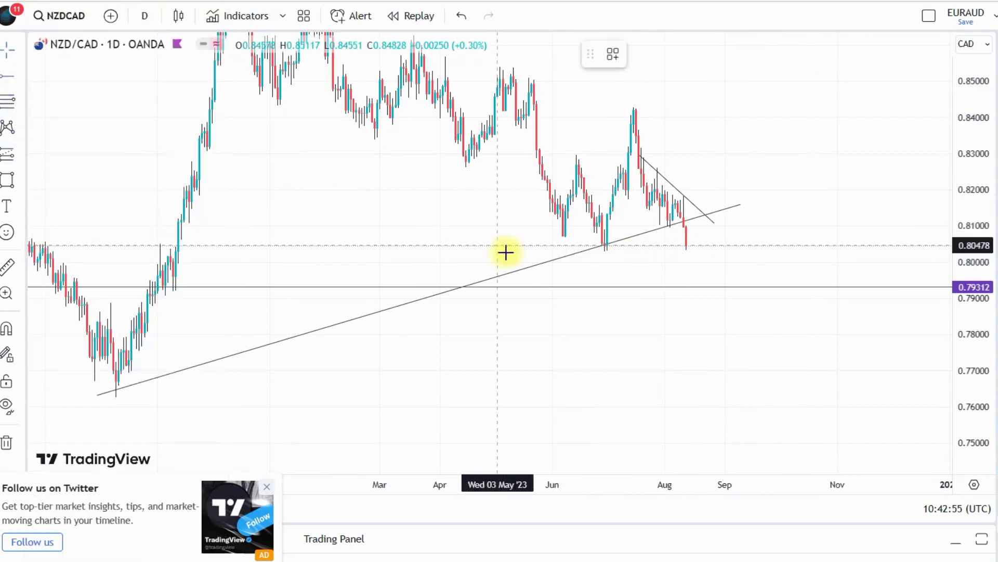
left_click(583, 248)
left_click(901, 134)
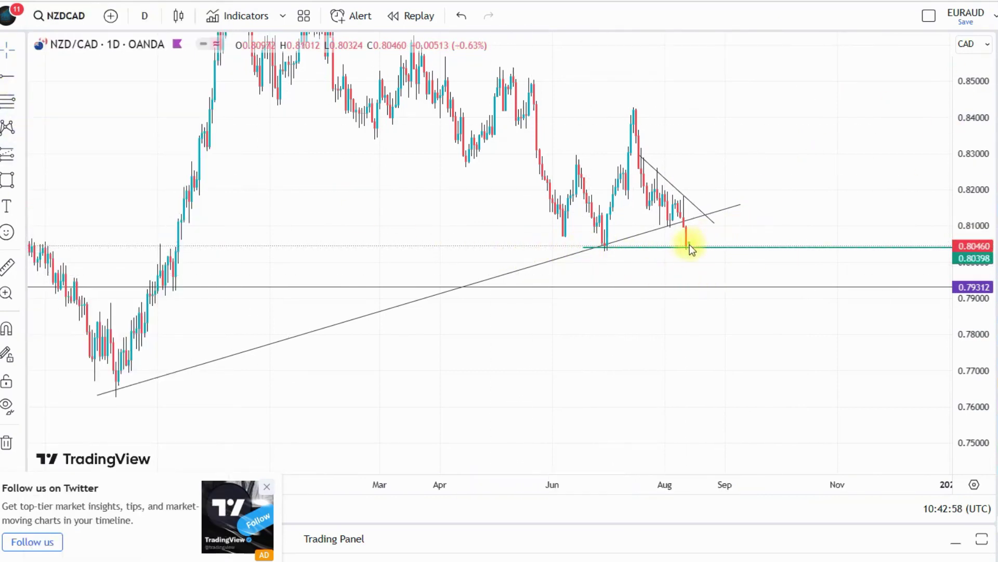
Sketch an NZDCAD pullback up to the broken trend line and a fall to 0.79312, and mark resistance near 0.827.
left_click_drag(686, 250, 708, 226)
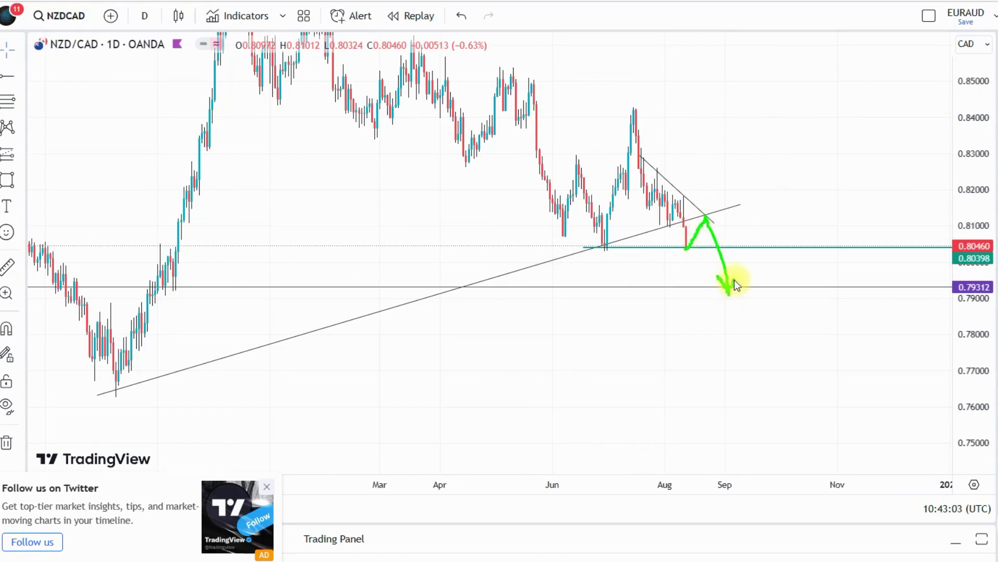
left_click_drag(734, 280, 729, 295)
left_click_drag(462, 163, 739, 163)
key("Escape")
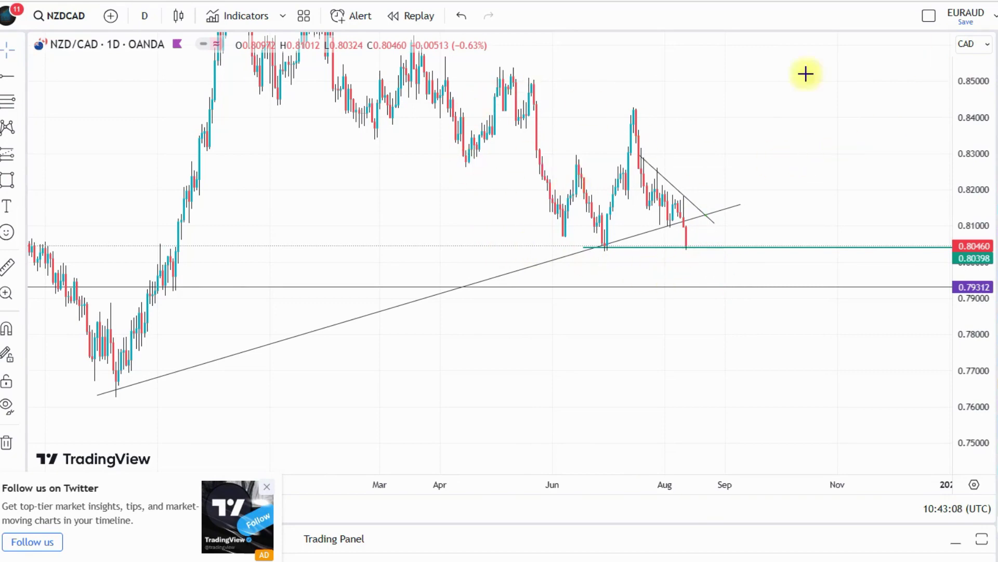
Add a horizontal resistance line at 0.82576 across the NZDCAD chart.
left_click(21, 78)
left_click(78, 127)
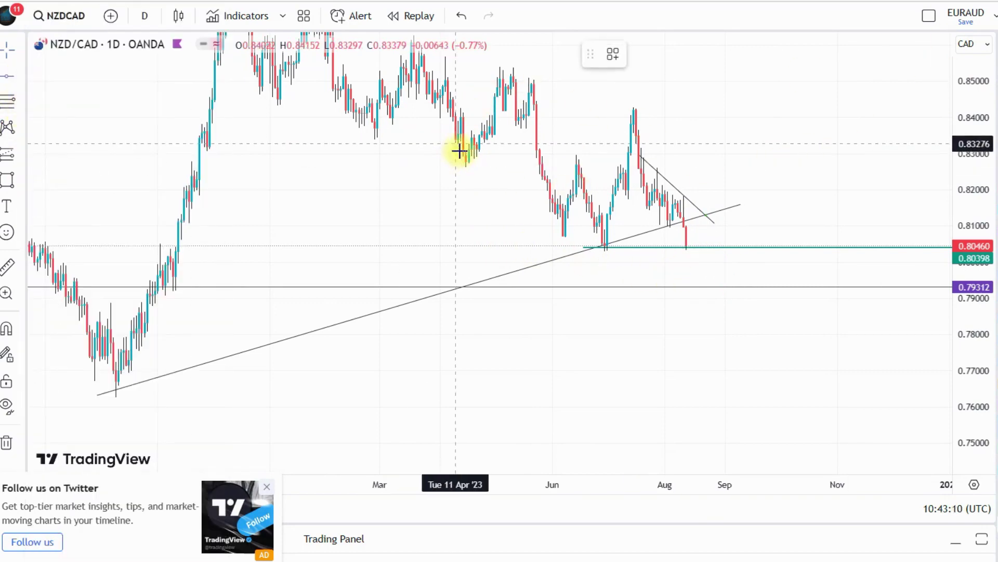
left_click(491, 168)
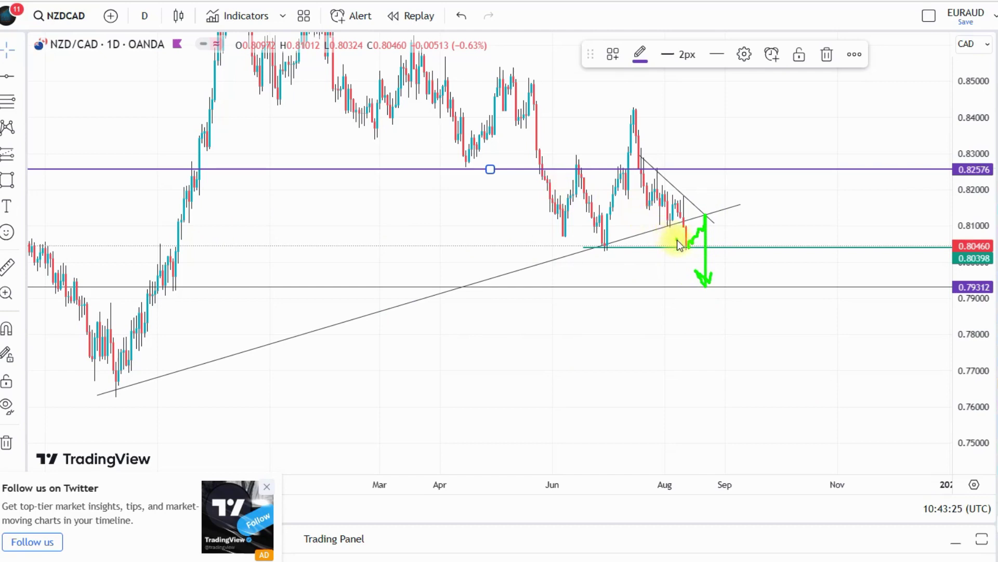
Sketch an NZDCAD rebound from 0.80398 to the trend line, and mark the late June low and the upper end of the trend line.
left_click_drag(691, 245, 703, 223)
left_click_drag(595, 249, 606, 247)
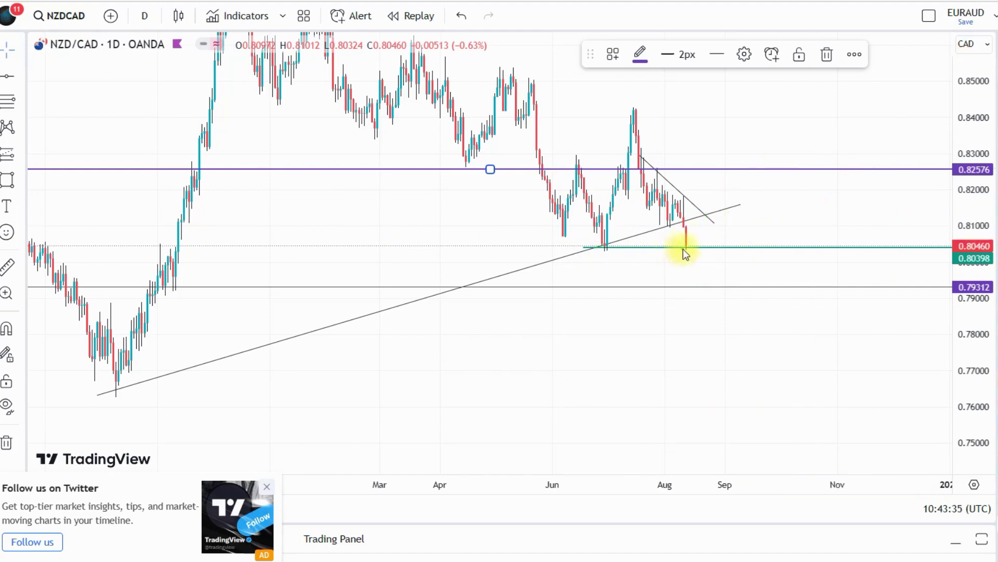
left_click_drag(710, 217, 740, 199)
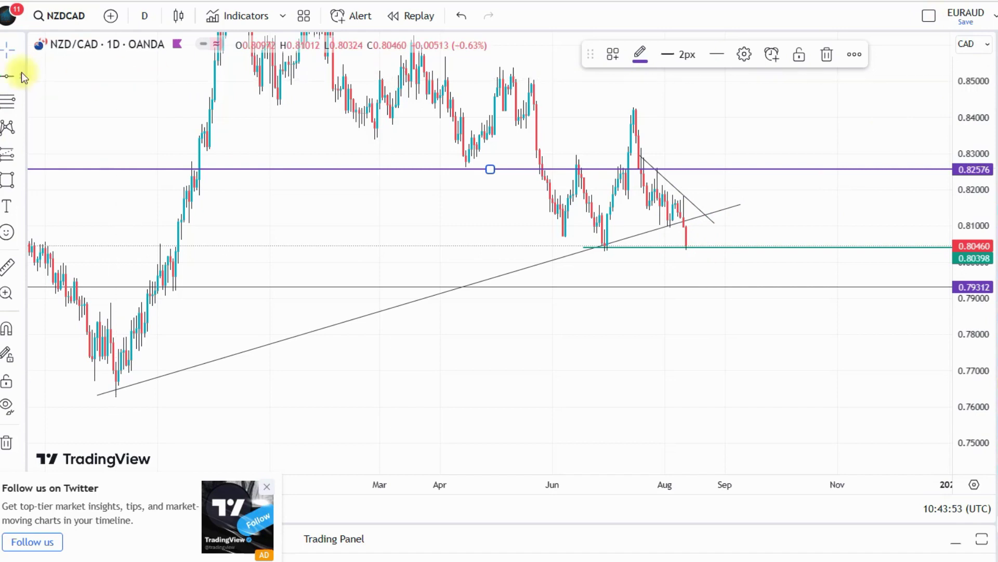
Add a horizontal line at 0.81697 on NZDCAD, and sketch rebounds to the trend line and to that level, each falling to 0.79312.
left_click(5, 78)
left_click(697, 200)
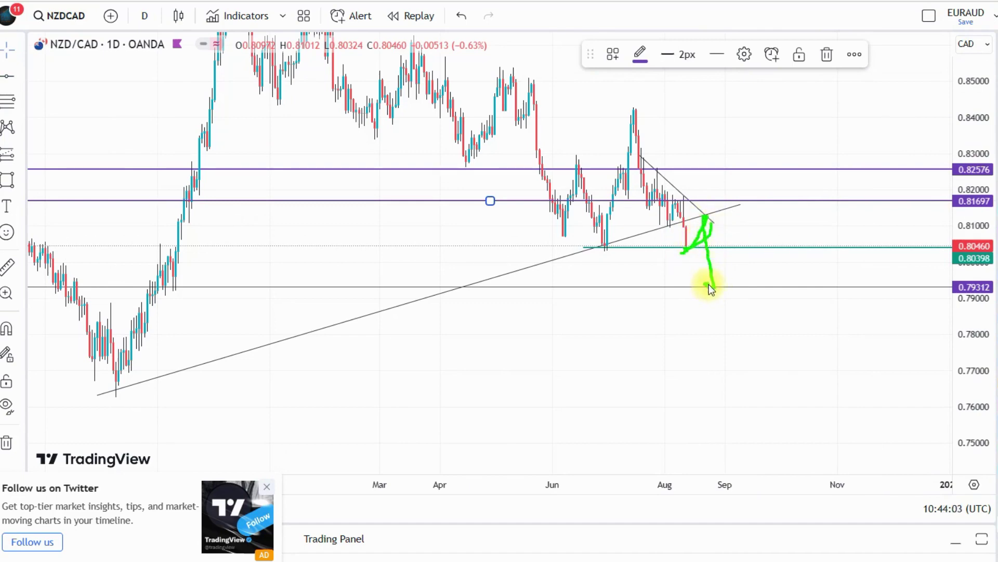
left_click_drag(709, 284, 722, 283)
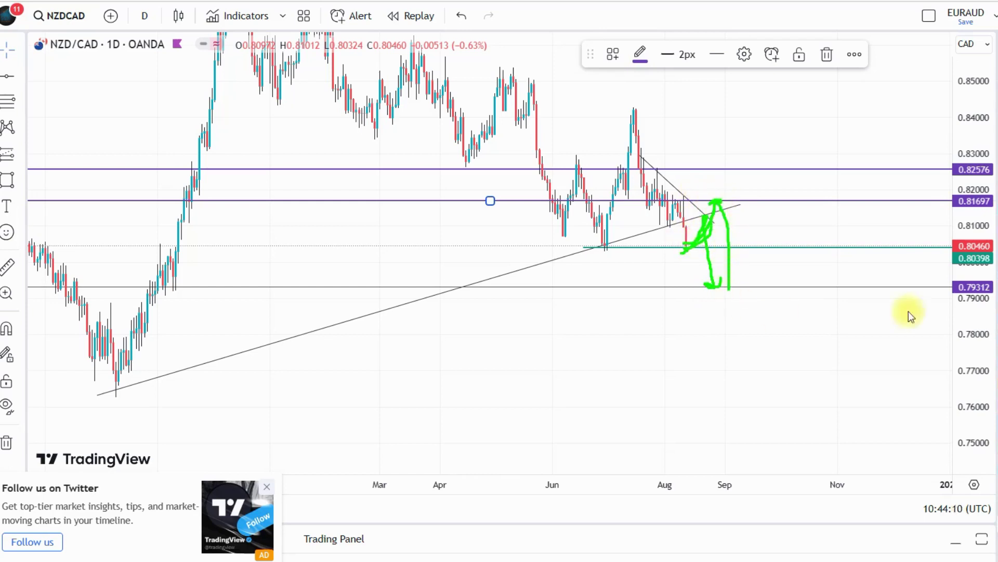
key("Escape")
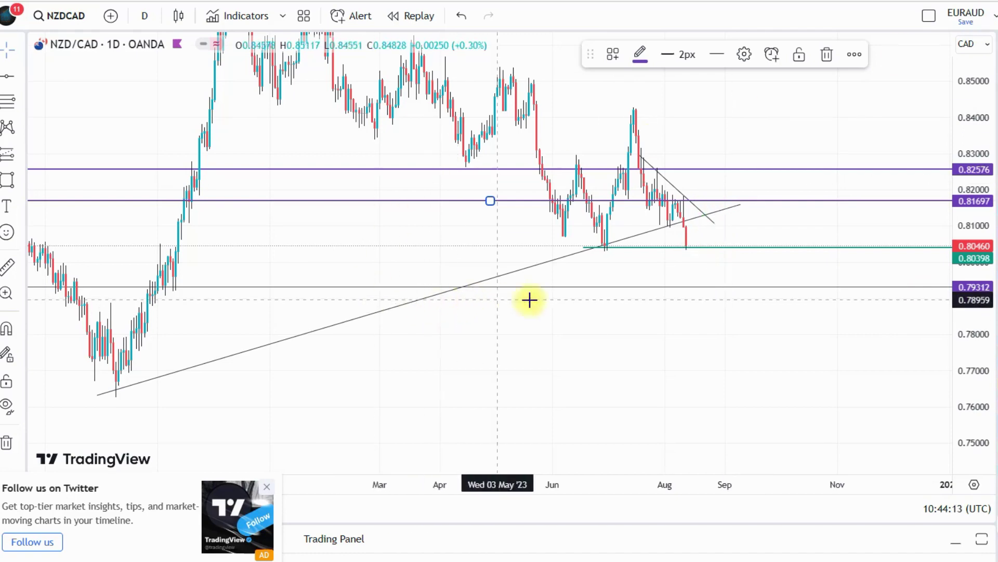
scroll(696, 308, "up", 6)
left_click_drag(376, 318, 653, 347)
scroll(799, 339, "down", 4)
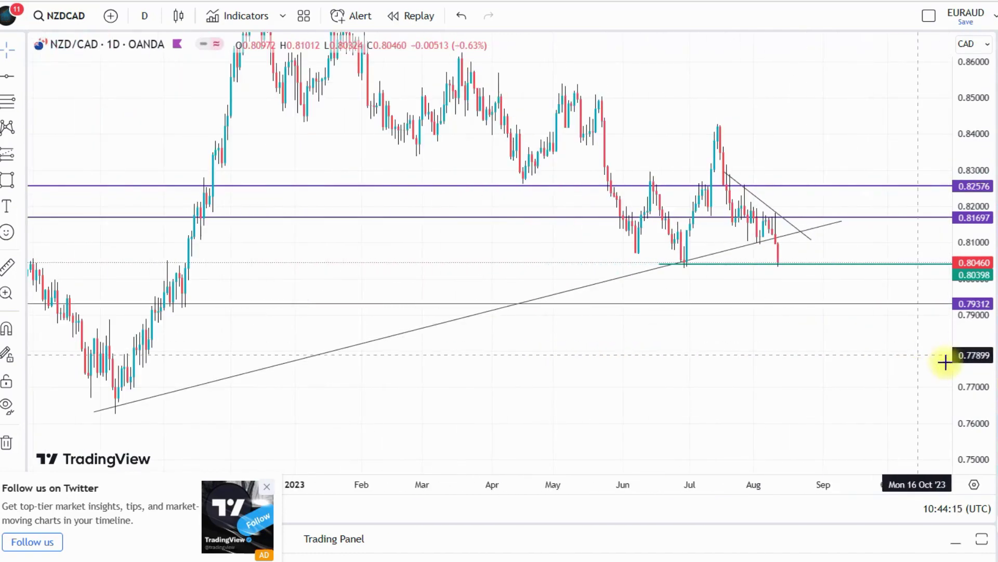
left_click_drag(974, 363, 980, 346)
scroll(707, 318, "up", 2)
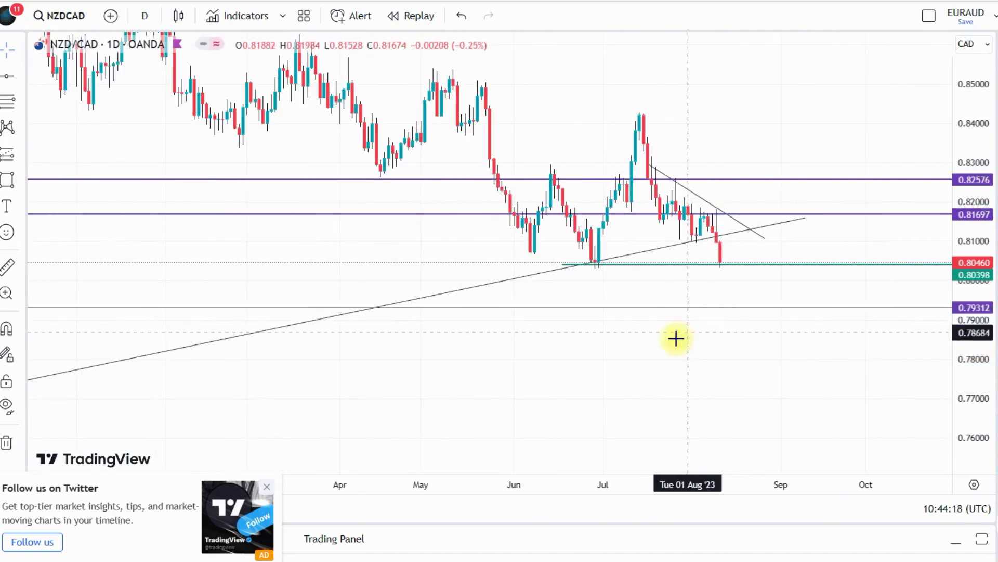
left_click_drag(982, 217, 981, 232)
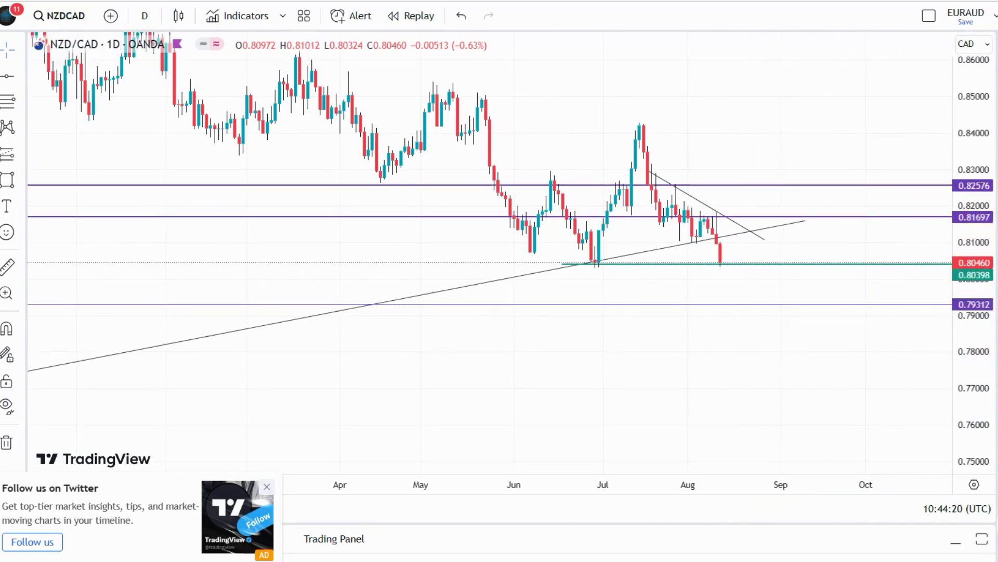
Switch to the EURAUD chart and set its interval to 4 hours.
key("Down")
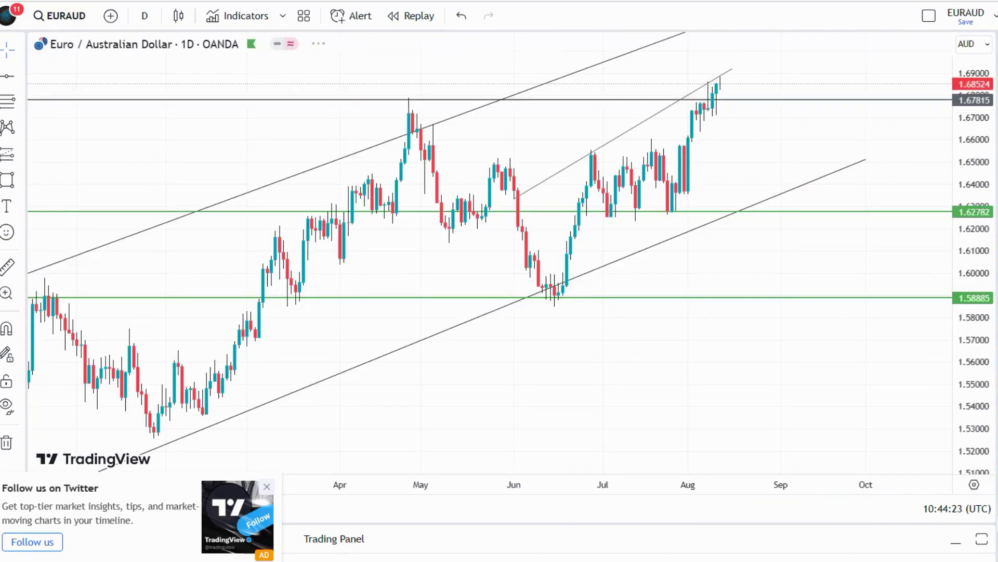
left_click(145, 14)
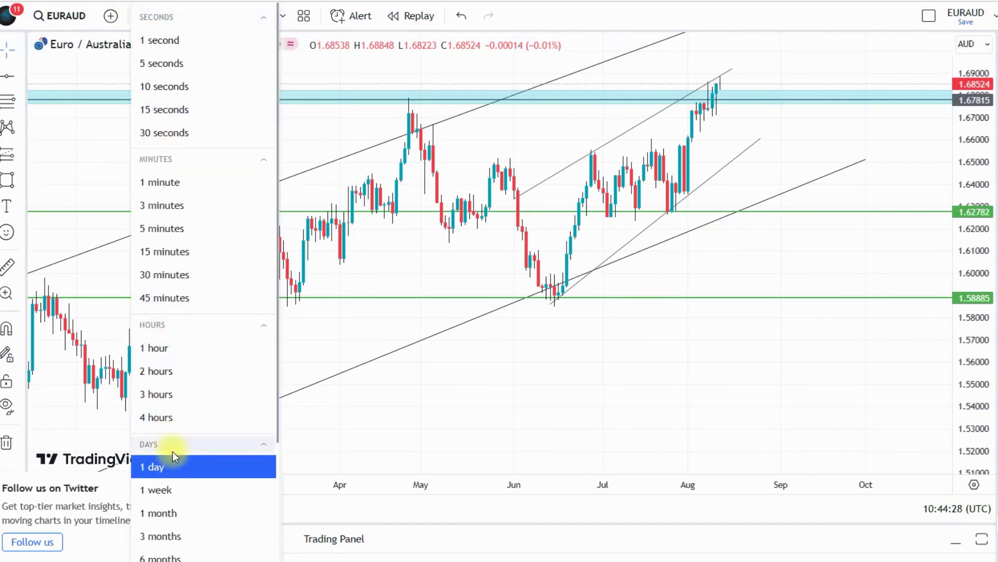
left_click(161, 418)
Mark the latest EURAUD highs at the upper line of the inner rising channel.
scroll(702, 163, "down", 6)
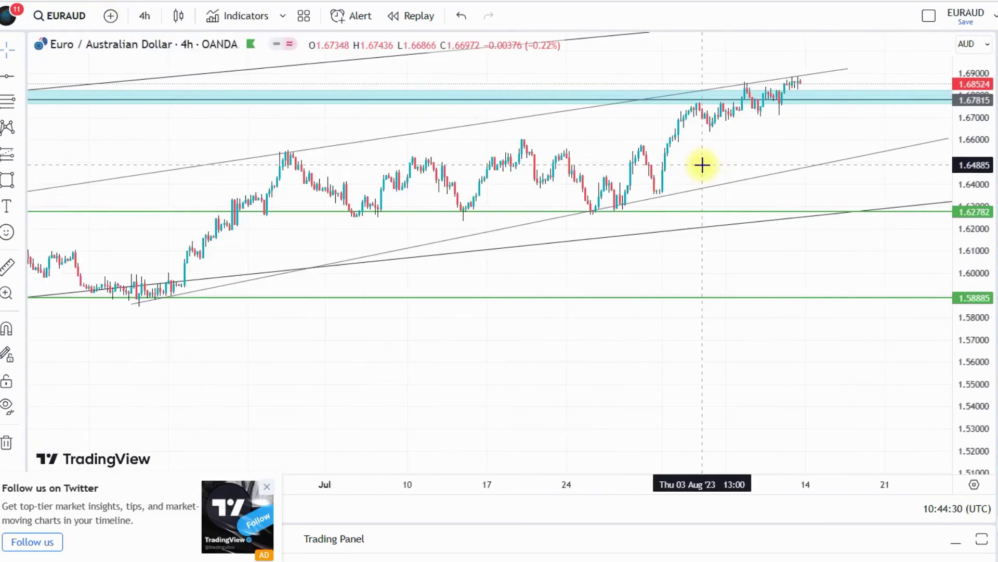
scroll(858, 145, "up", 5)
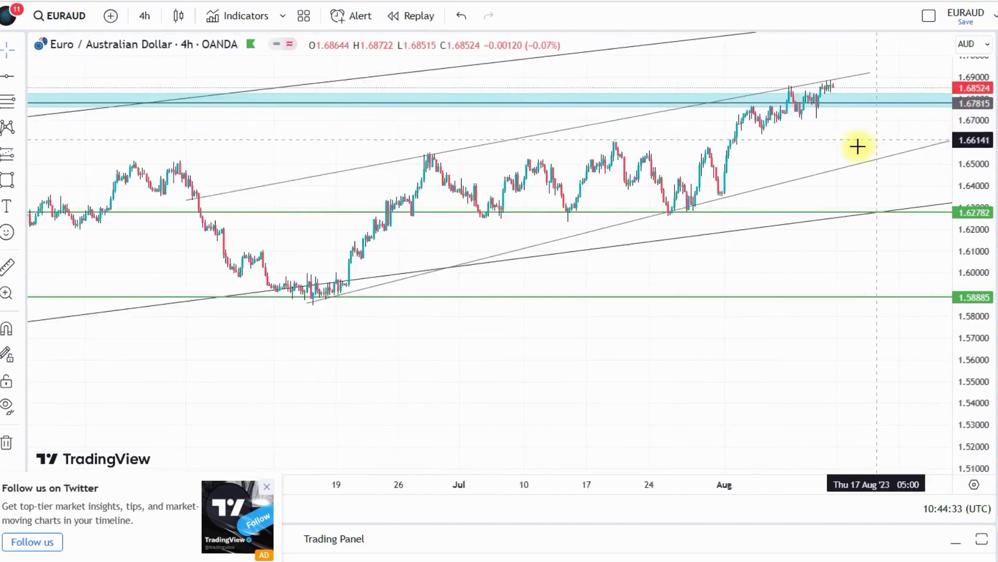
left_click_drag(793, 110, 755, 198)
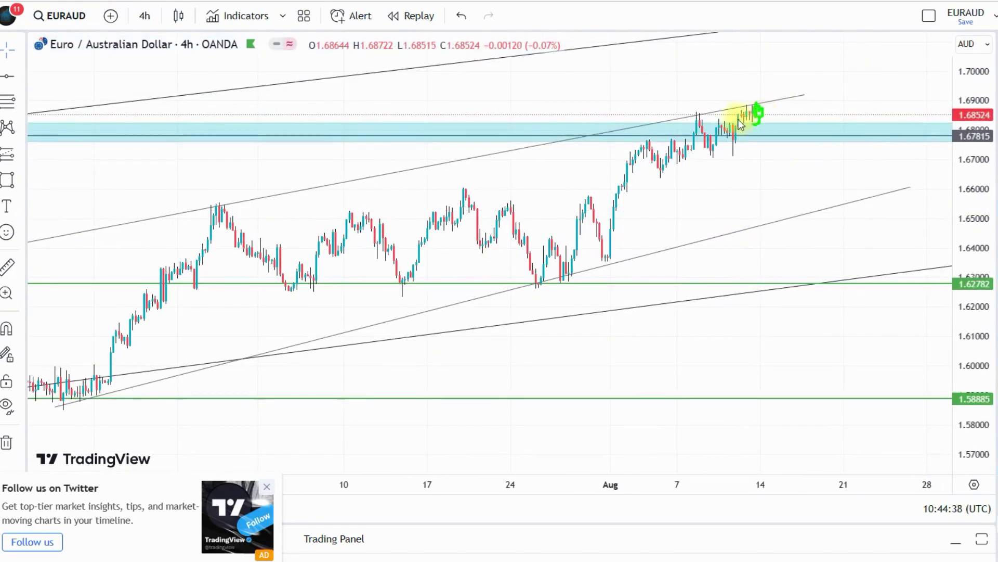
left_click_drag(694, 111, 774, 111)
Sketch an arrow along the EURAUD resistance zone, a drop to the inner channel's lower line, and a mark across the earlier highs near 1.655.
scroll(775, 145, "down", 8)
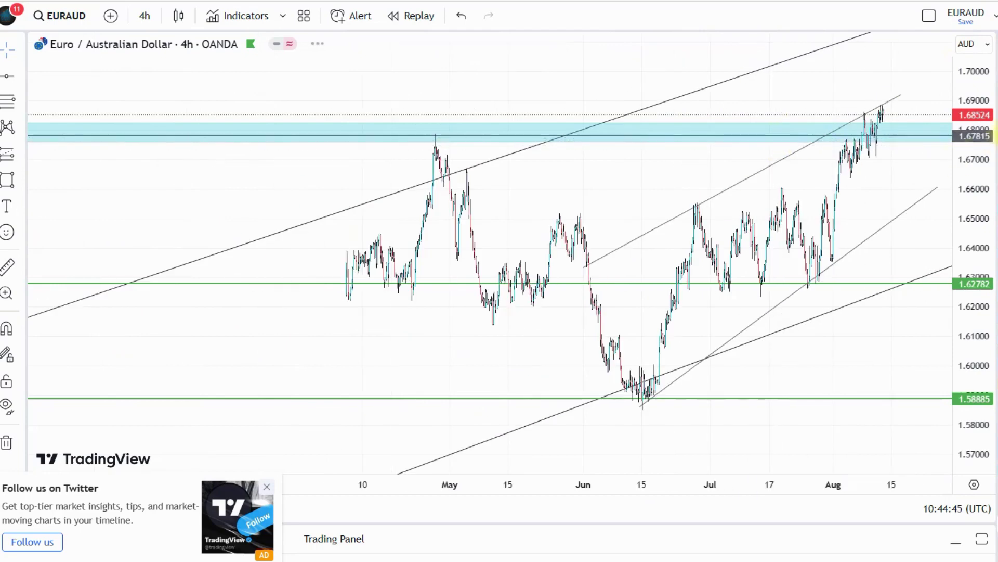
scroll(812, 225, "down", 5)
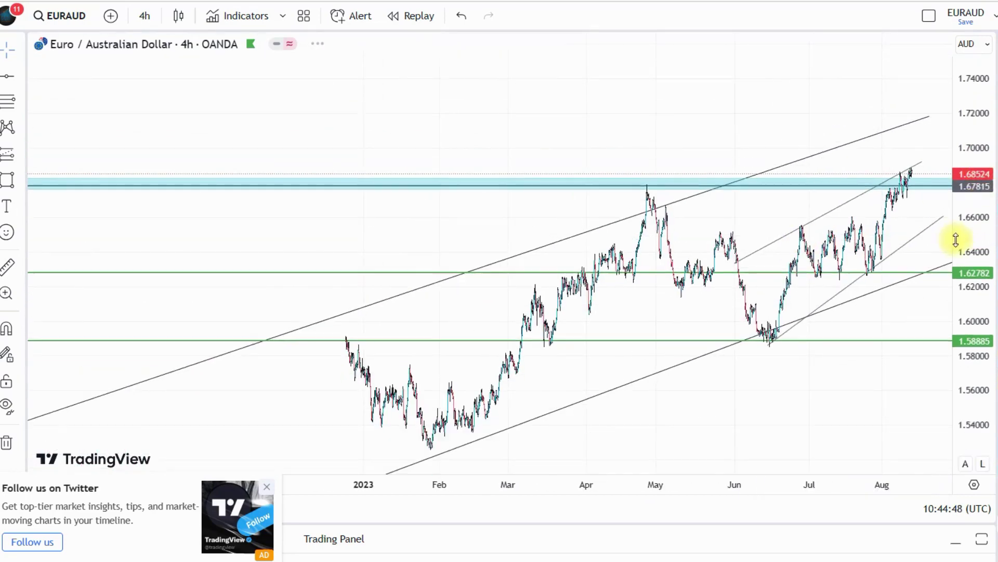
left_click_drag(660, 197, 659, 191)
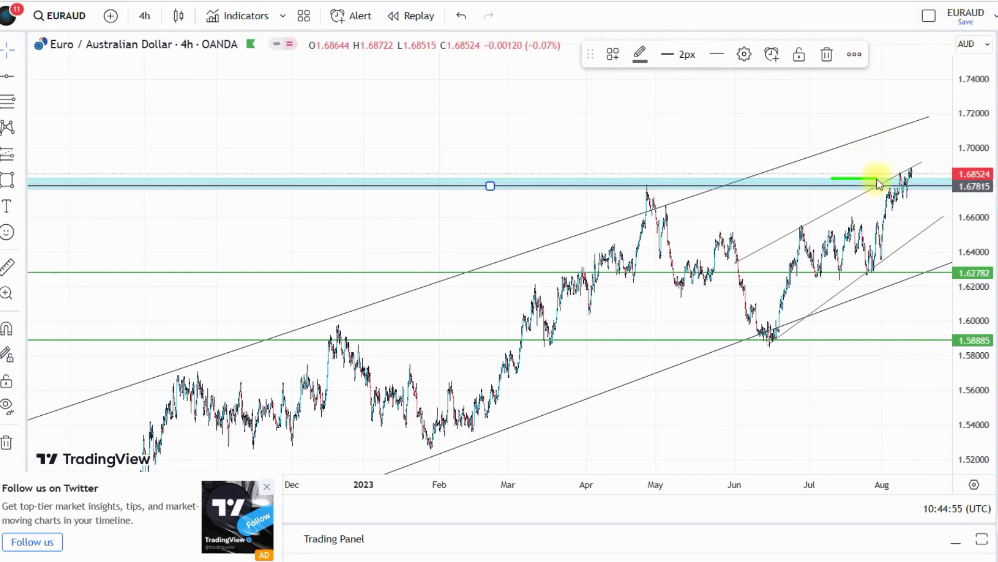
left_click_drag(887, 167, 905, 183)
left_click_drag(925, 220, 934, 210)
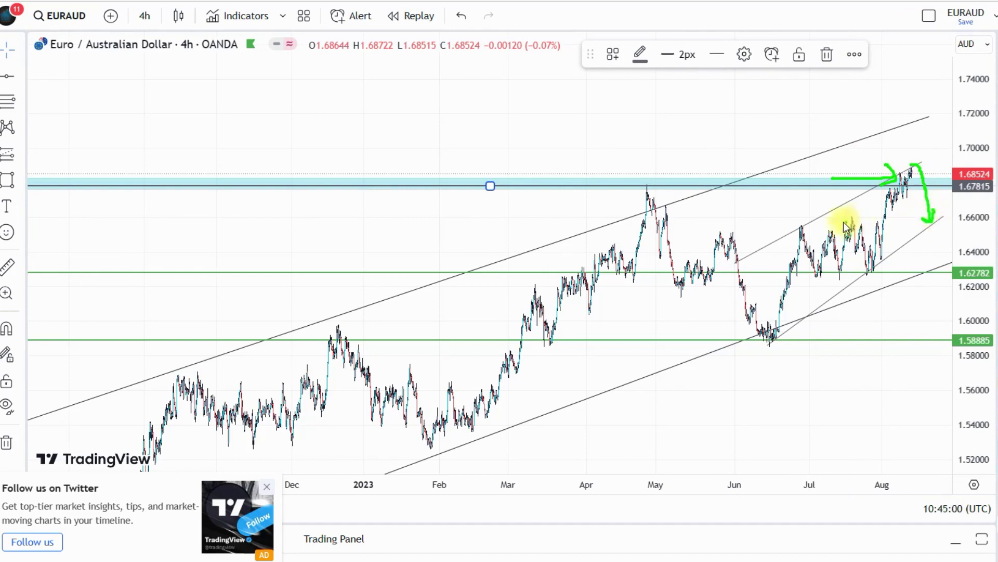
left_click_drag(796, 227, 911, 231)
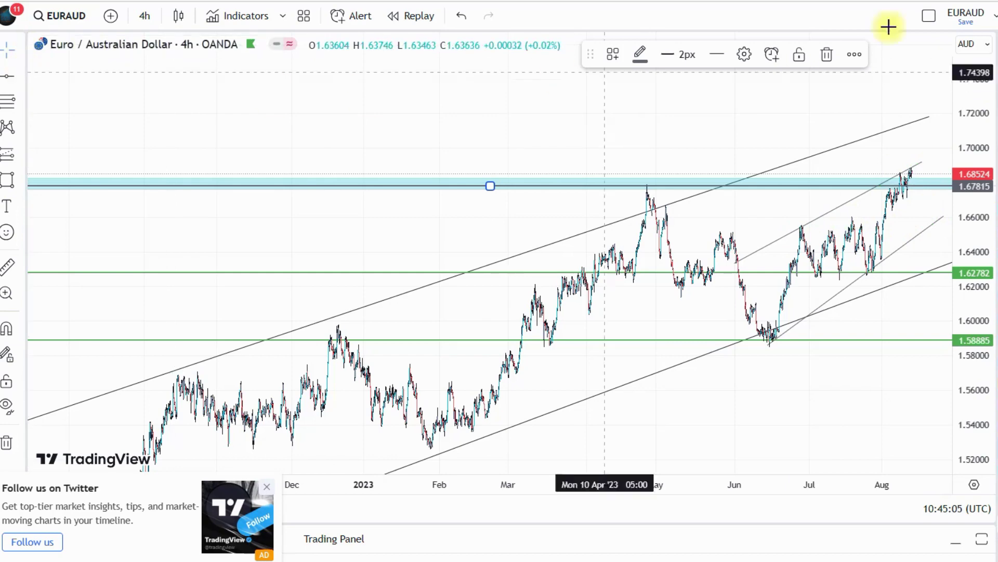
Add a horizontal line at 1.65451 across the EURAUD chart along the earlier June and July highs.
left_click(11, 75)
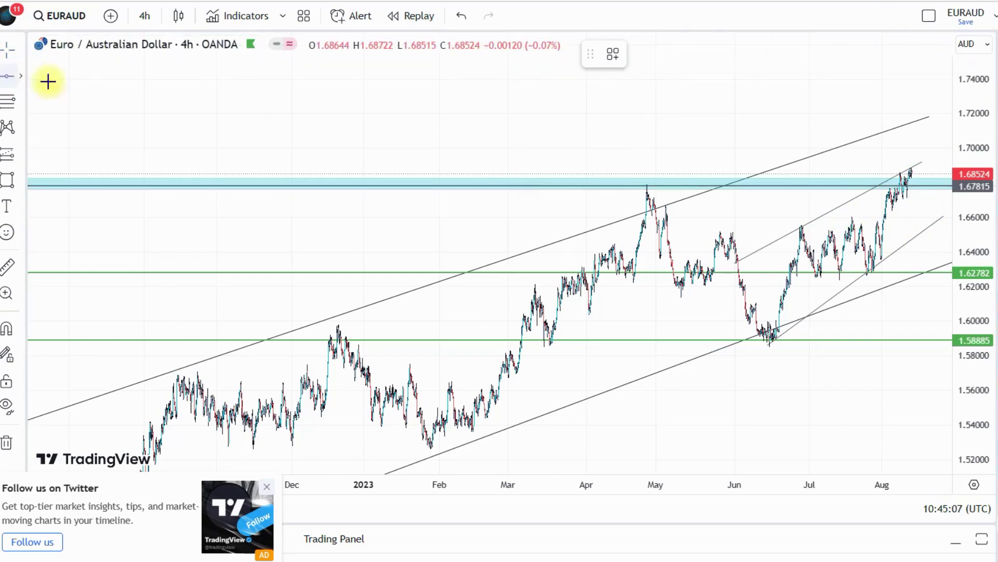
left_click(738, 227)
left_click(760, 208)
Trace the August EURAUD climb through the resistance zone to the upper channel line, and mark the early August rally candles near 1.65.
scroll(799, 202, "up", 6)
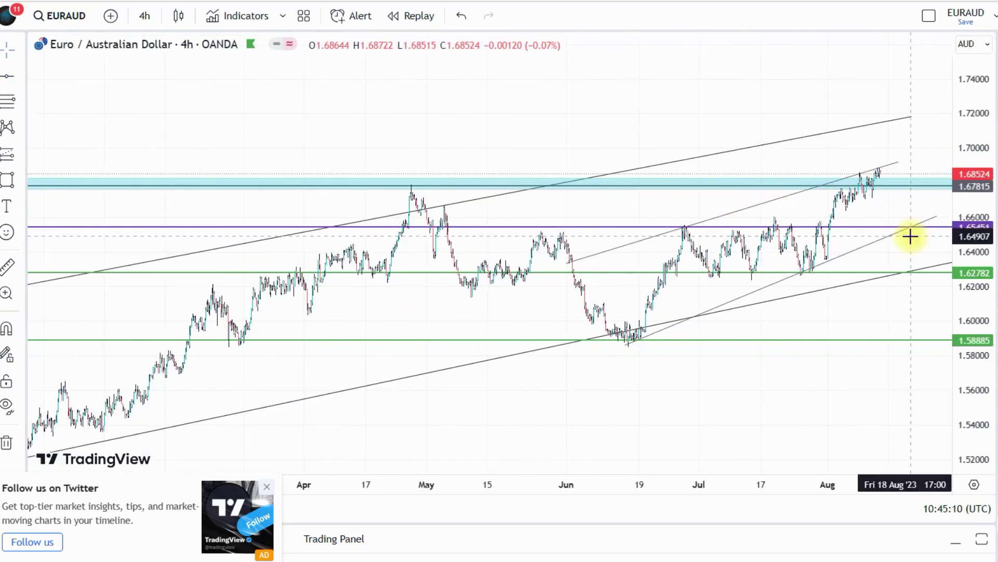
left_click_drag(976, 223, 976, 156)
scroll(882, 201, "up", 5)
scroll(882, 200, "up", 1)
left_click_drag(963, 261, 929, 130)
left_click_drag(781, 192, 740, 212)
left_click_drag(964, 258, 962, 199)
scroll(892, 187, "up", 7)
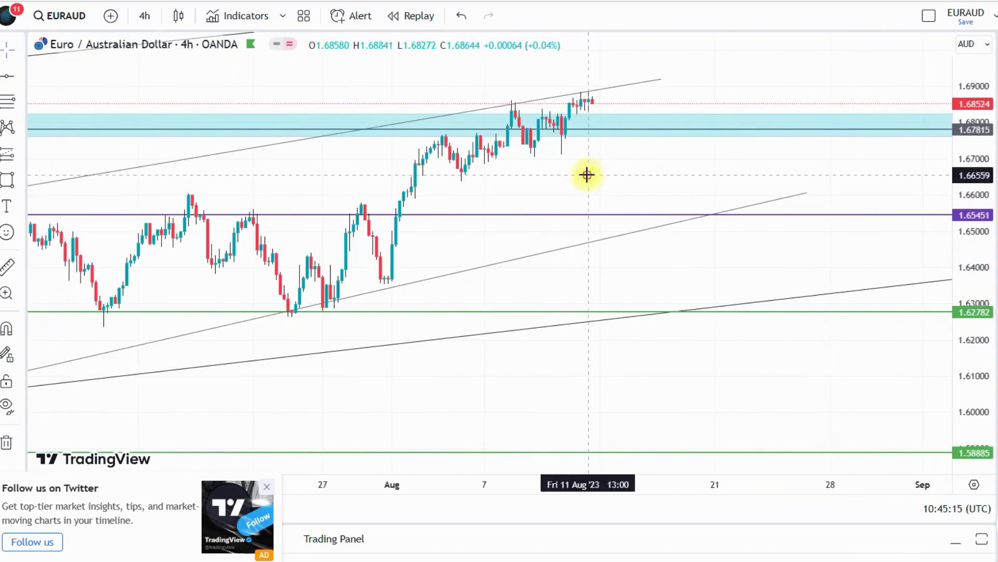
left_click_drag(682, 182, 808, 193)
left_click_drag(979, 149, 974, 191)
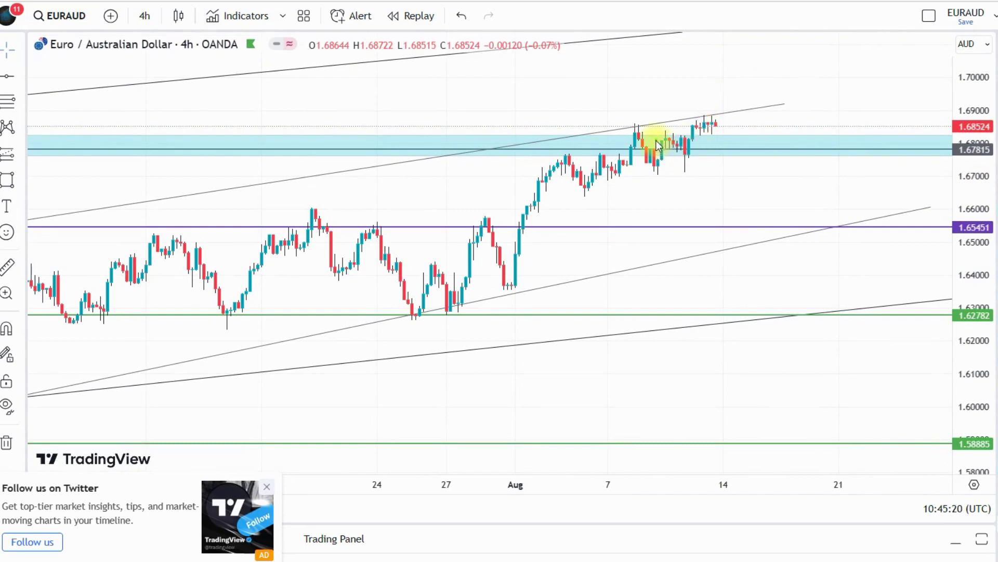
mouse_move(561, 163)
left_mouse_down()
mouse_move(607, 162)
mouse_move(650, 133)
left_mouse_up()
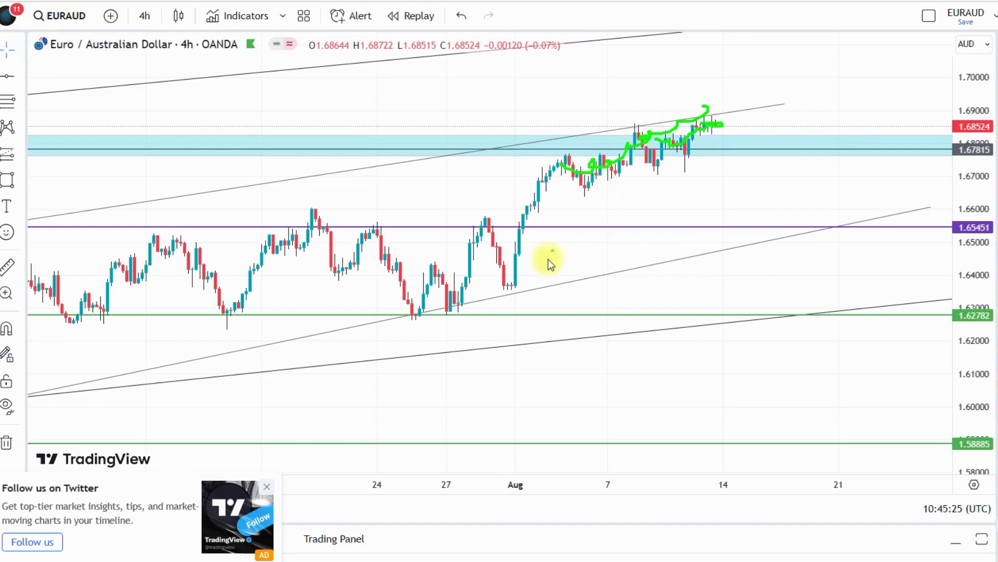
left_click_drag(558, 260, 528, 261)
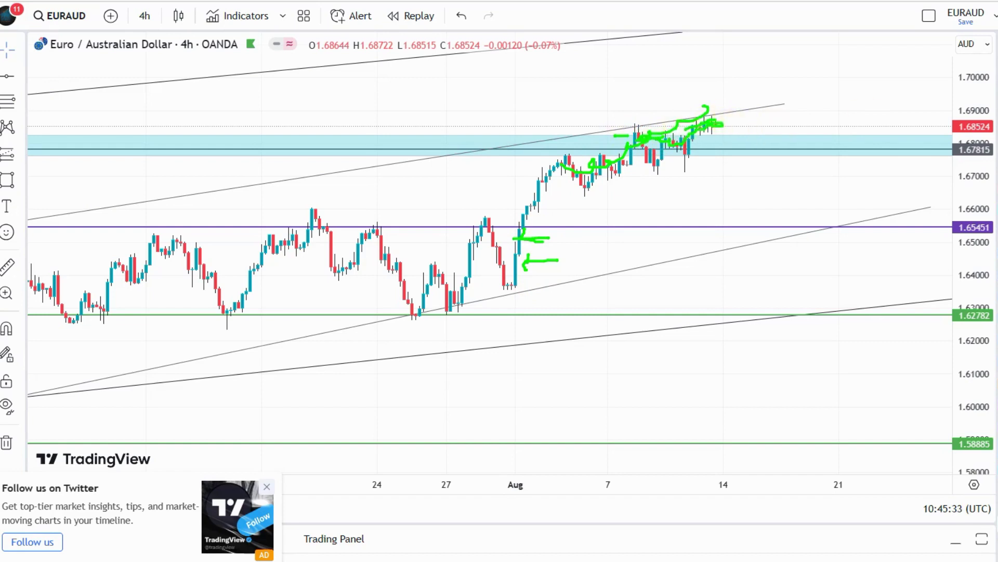
key("Escape")
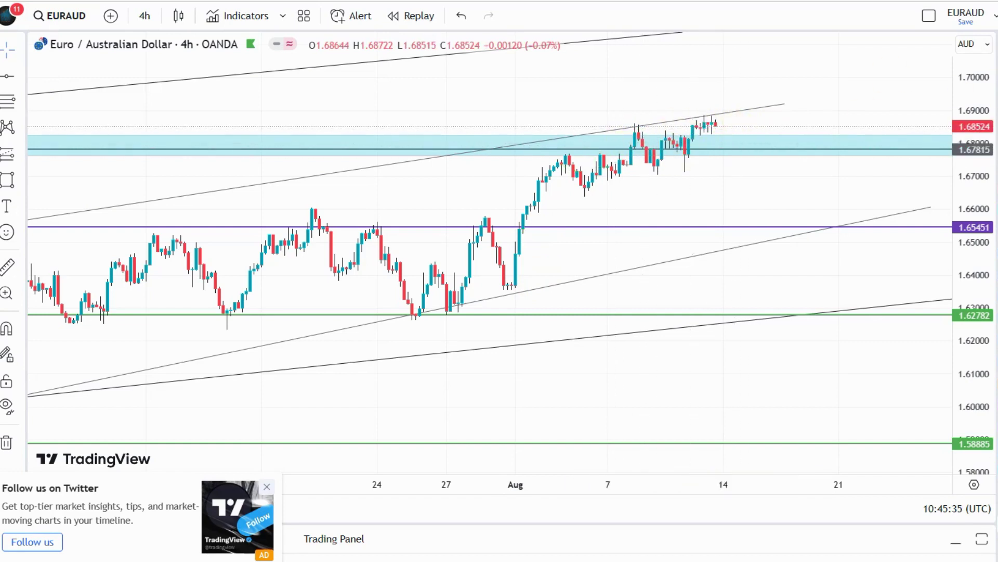
Sketch a EURAUD fall from the upper channel line to the lower one near 1.65, and mark resistance at about 1.687.
left_click_drag(718, 120, 759, 220)
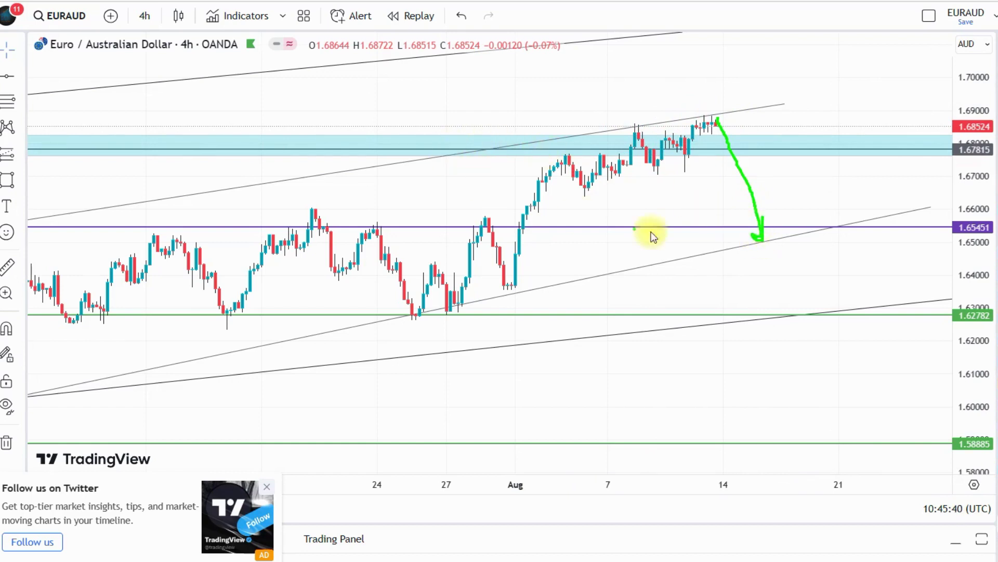
left_click_drag(622, 123, 791, 121)
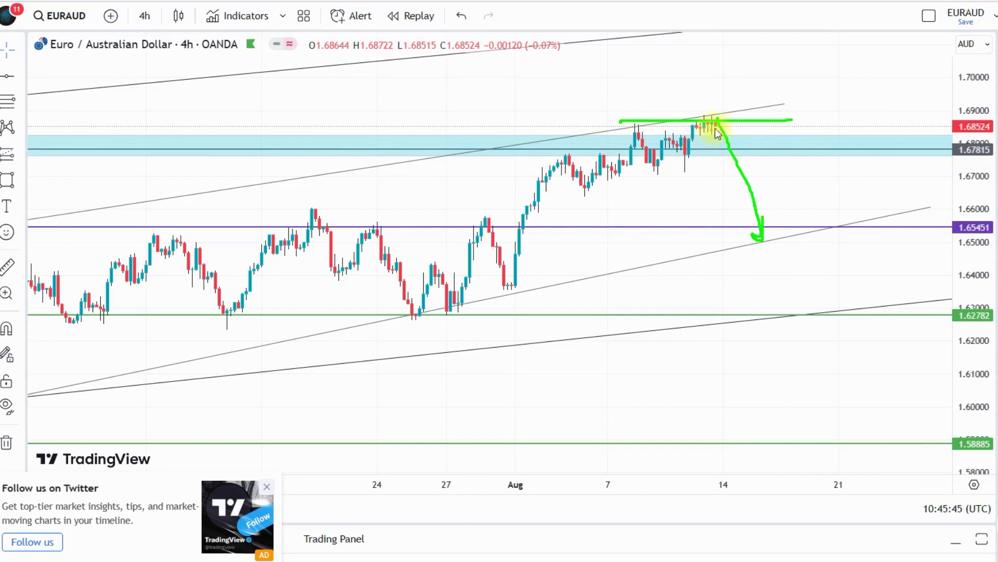
left_click_drag(747, 235, 765, 238)
left_click_drag(715, 127, 772, 198)
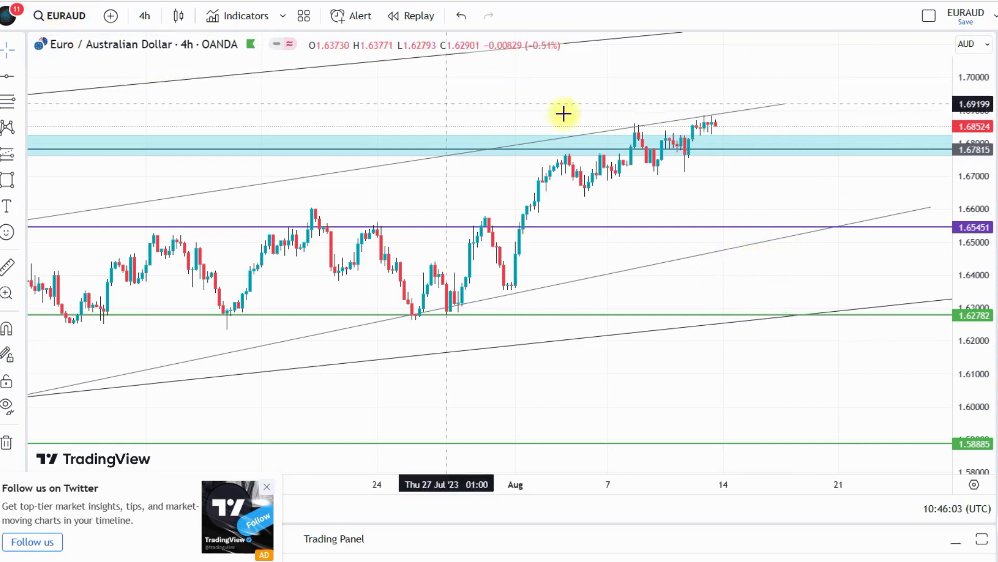
Switch to the GBPAUD chart and set its interval to 1 day.
key("Down")
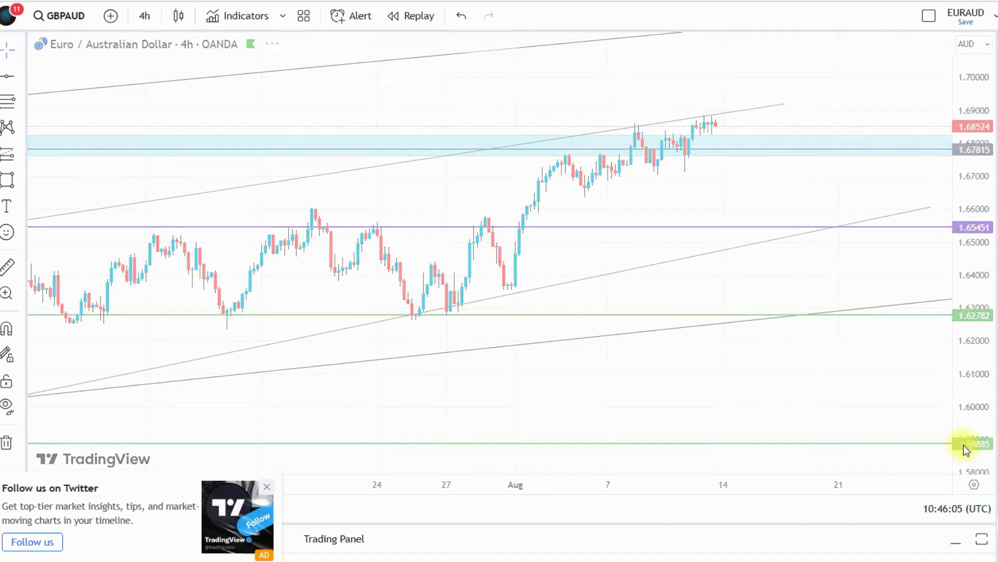
scroll(874, 229, "down", 5)
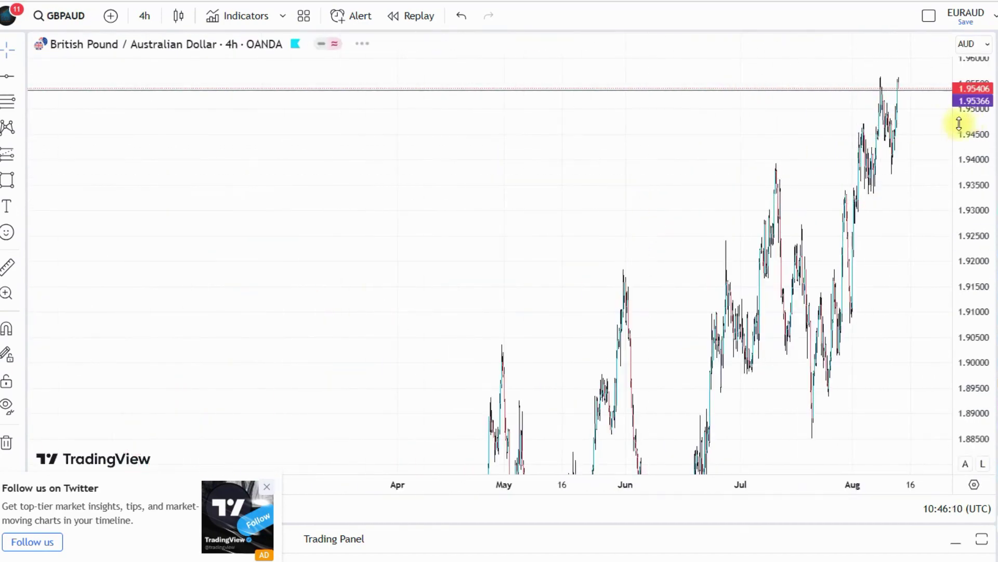
left_click_drag(961, 125, 978, 298)
scroll(758, 273, "down", 4)
left_click_drag(949, 218, 965, 341)
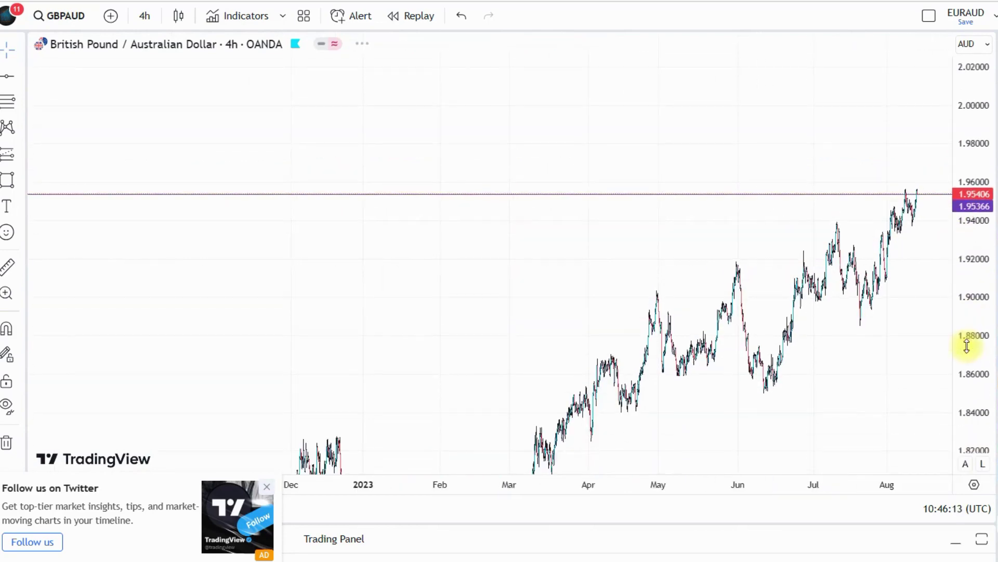
scroll(631, 245, "down", 3)
left_click(142, 26)
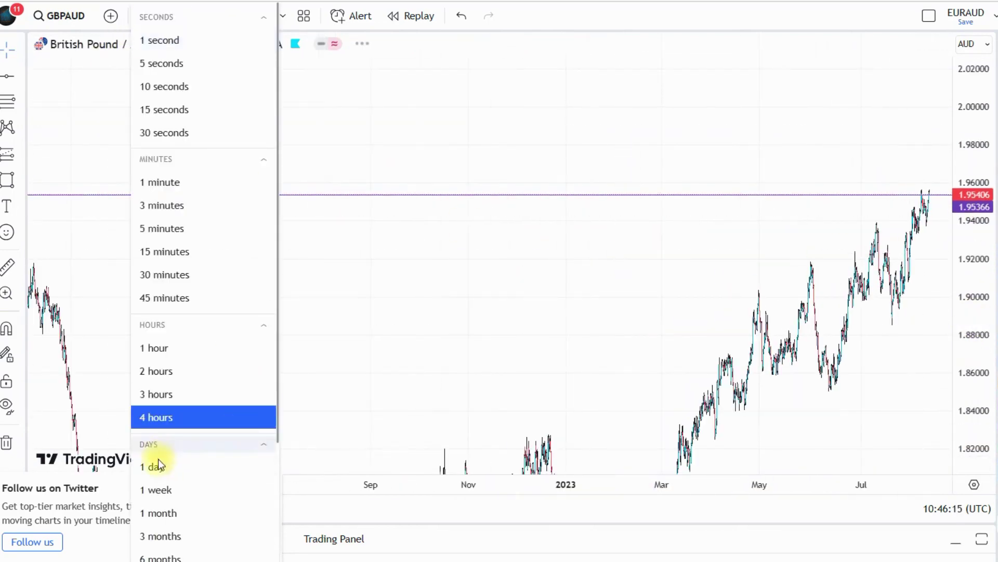
left_click(156, 463)
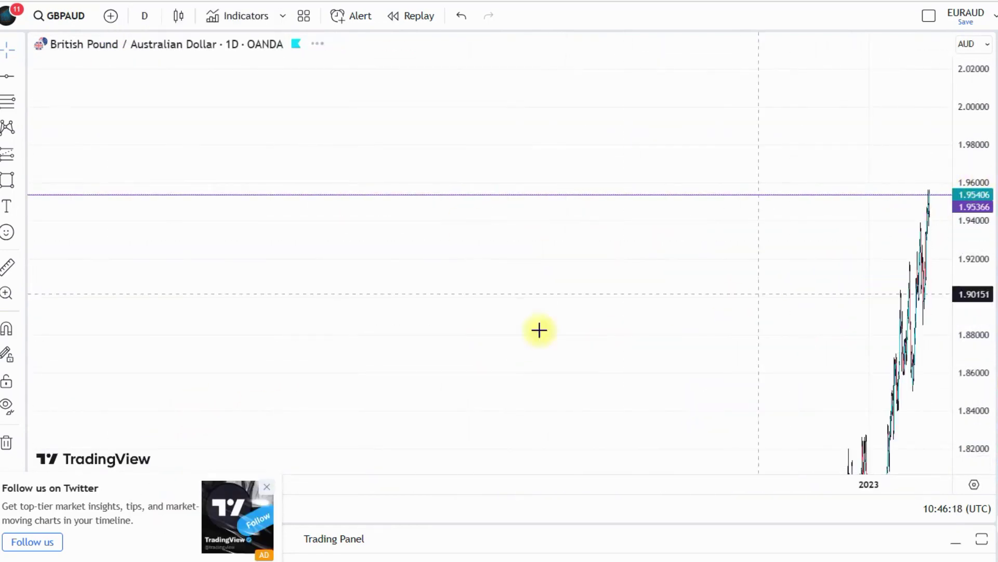
Add a horizontal resistance line at 1.95443 across the multi-year GBPAUD chart.
scroll(539, 329, "down", 5)
left_click_drag(954, 211, 957, 387)
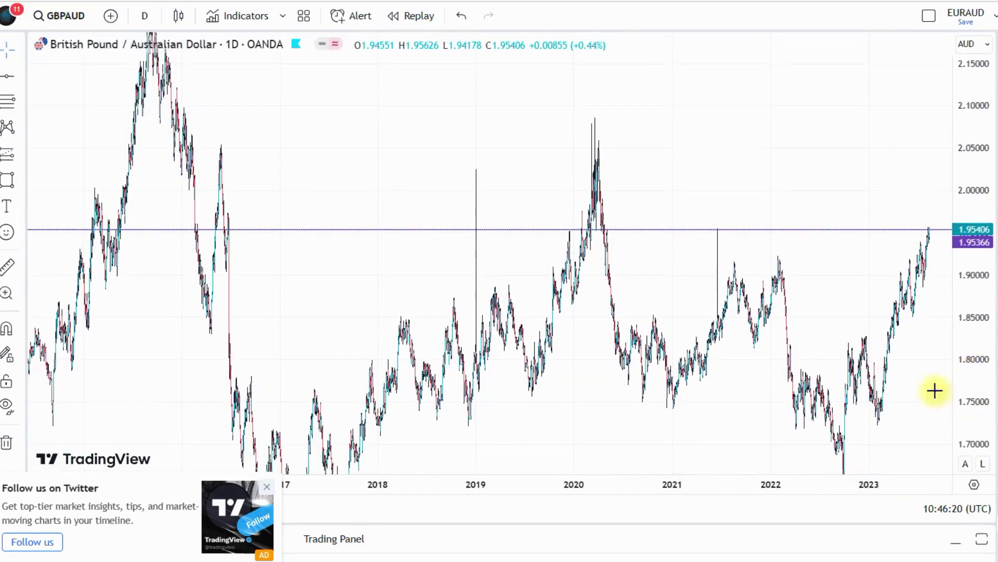
left_click_drag(830, 336, 650, 320)
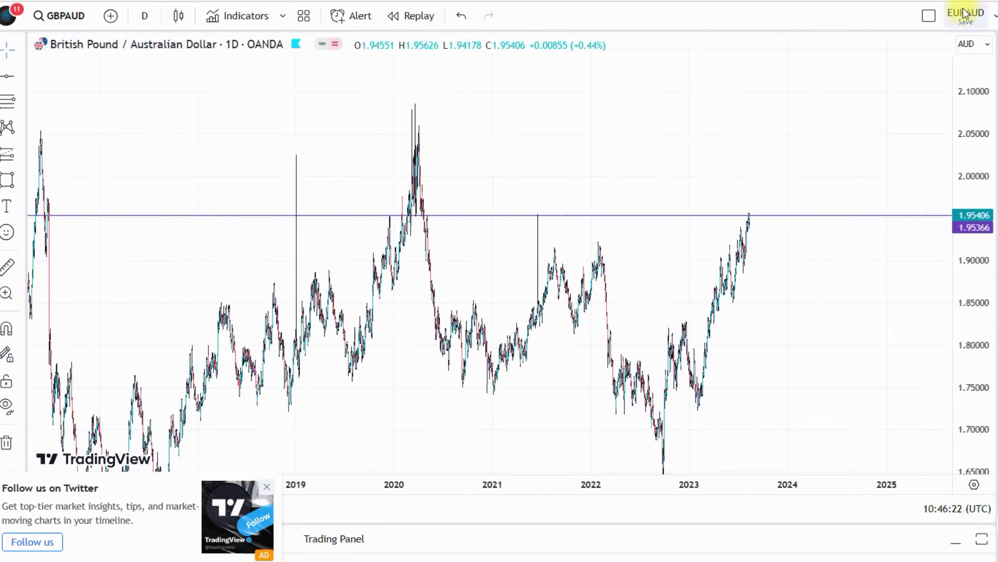
left_click(6, 76)
left_click(455, 214)
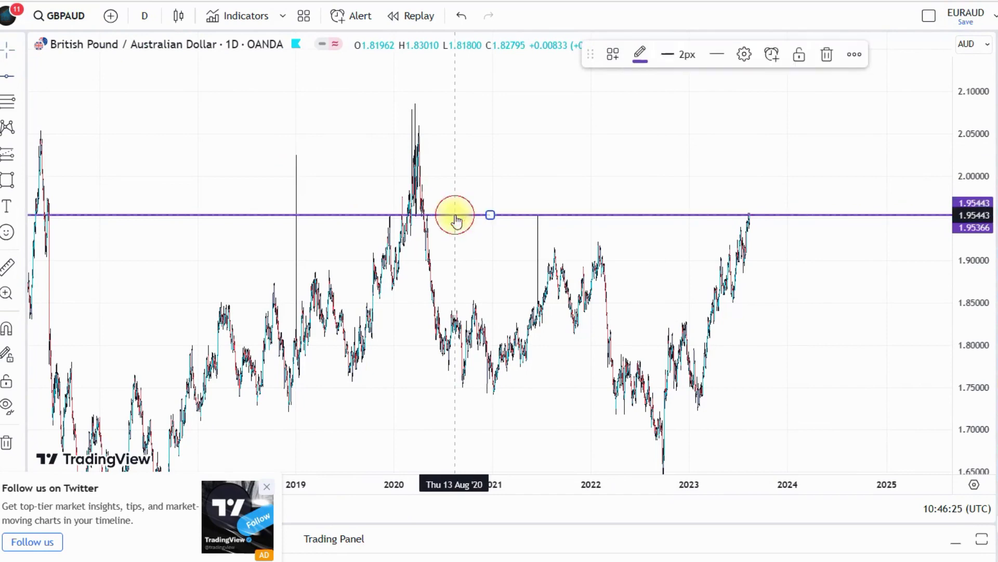
left_click(663, 238)
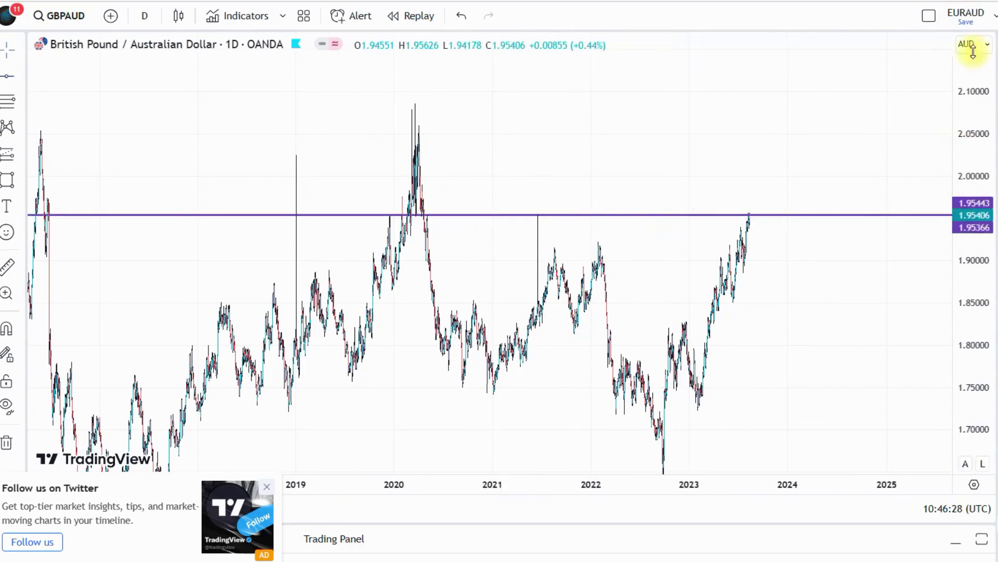
Sketch a short GBPAUD push upward from the latest candles through the 1.95443 resistance line.
left_click_drag(754, 221, 763, 198)
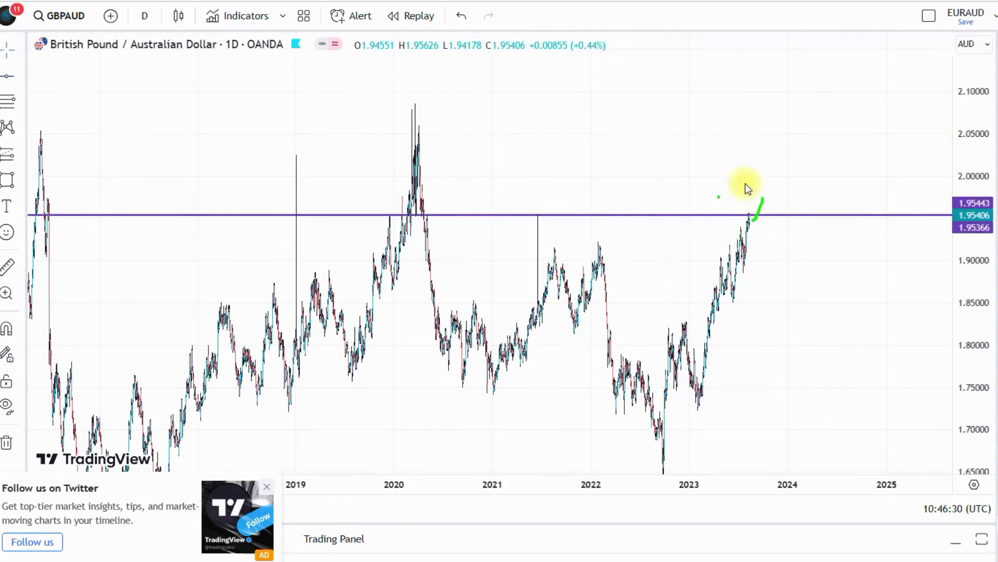
key("Escape")
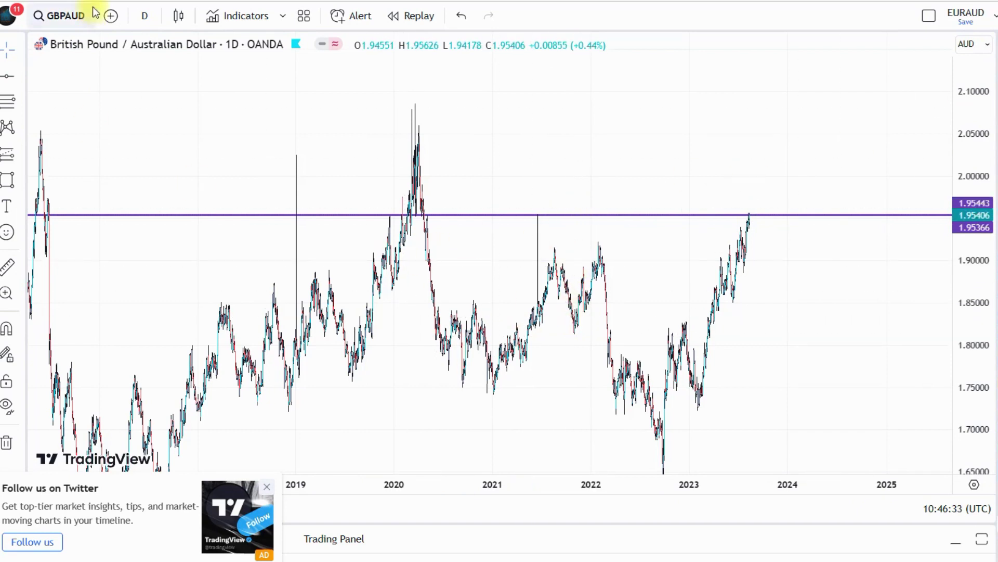
left_click(364, 215)
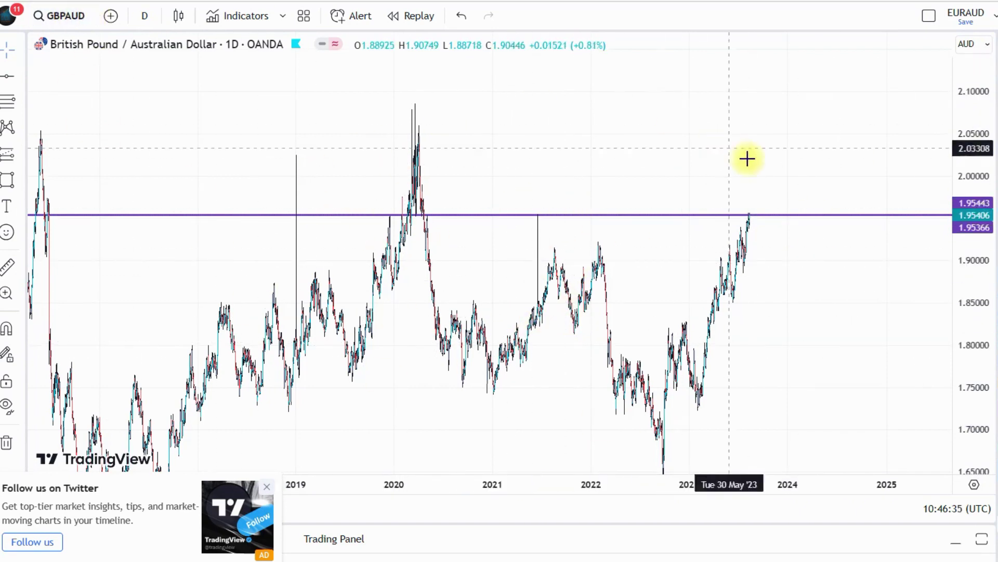
left_click(680, 350)
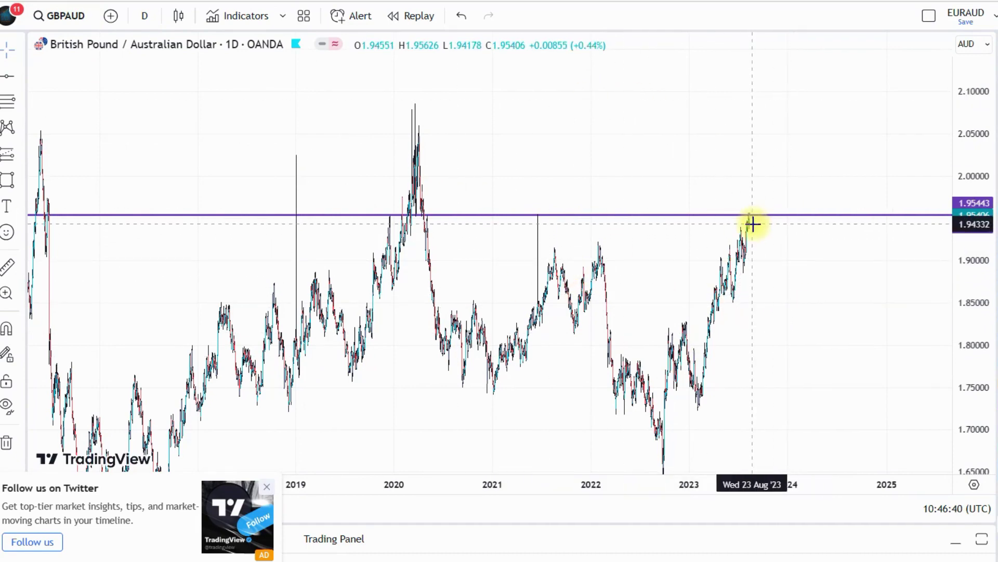
left_click_drag(747, 223, 770, 177)
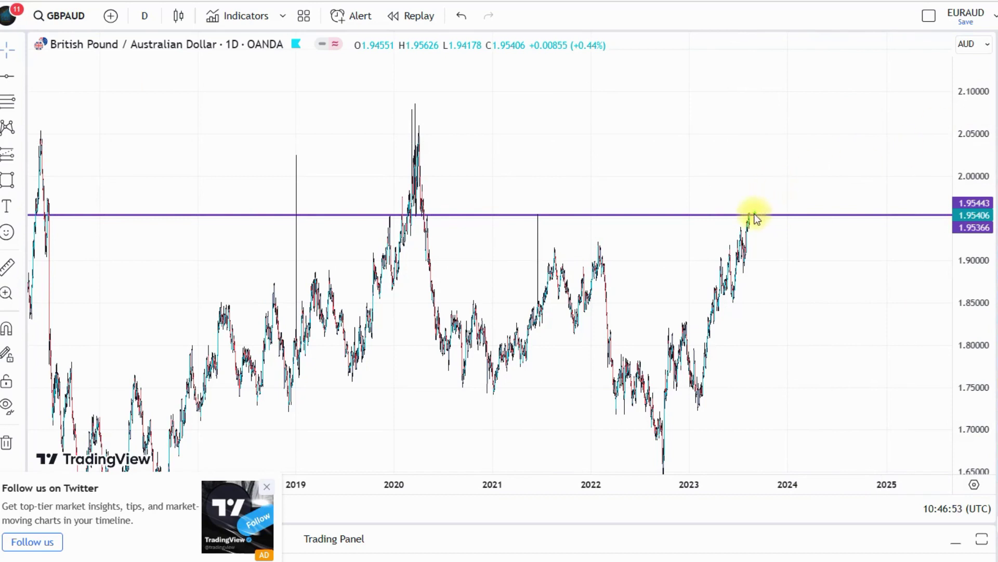
Sketch a GBPAUD pullback from resistance to about 1.90, and mark the 2019 and 2021 spikes and the 2020 fall.
left_click_drag(753, 218, 777, 242)
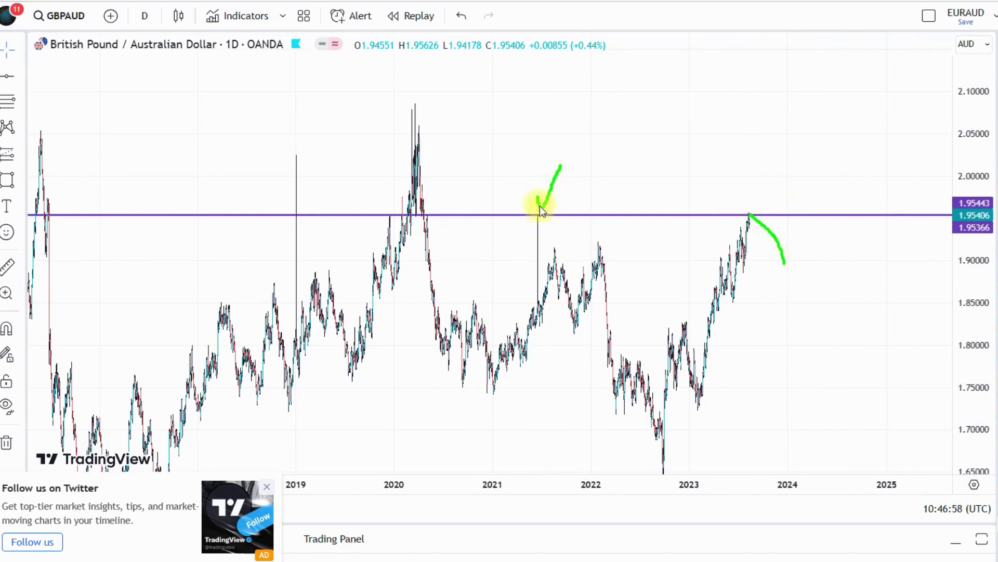
left_click_drag(540, 206, 549, 207)
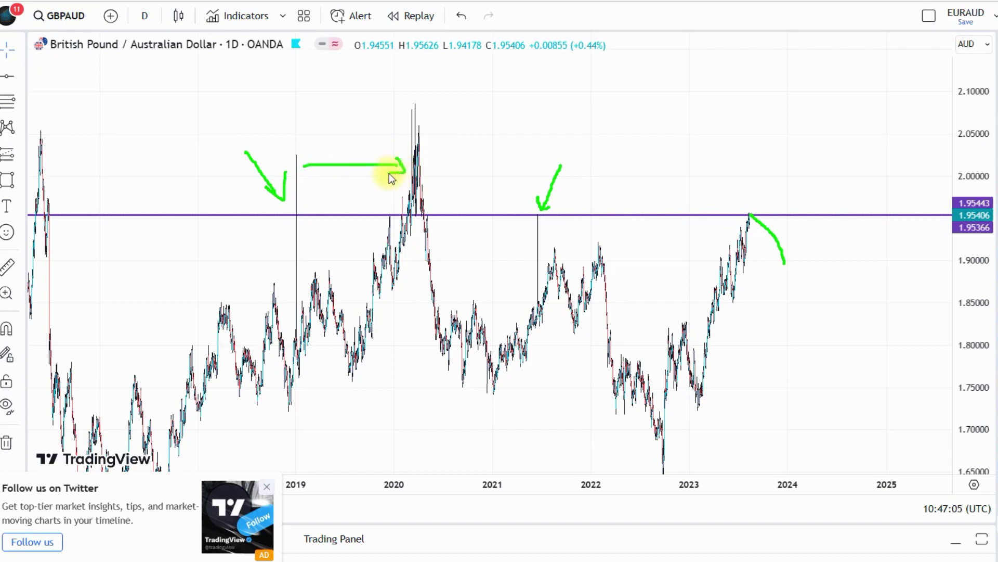
left_click_drag(419, 140, 441, 282)
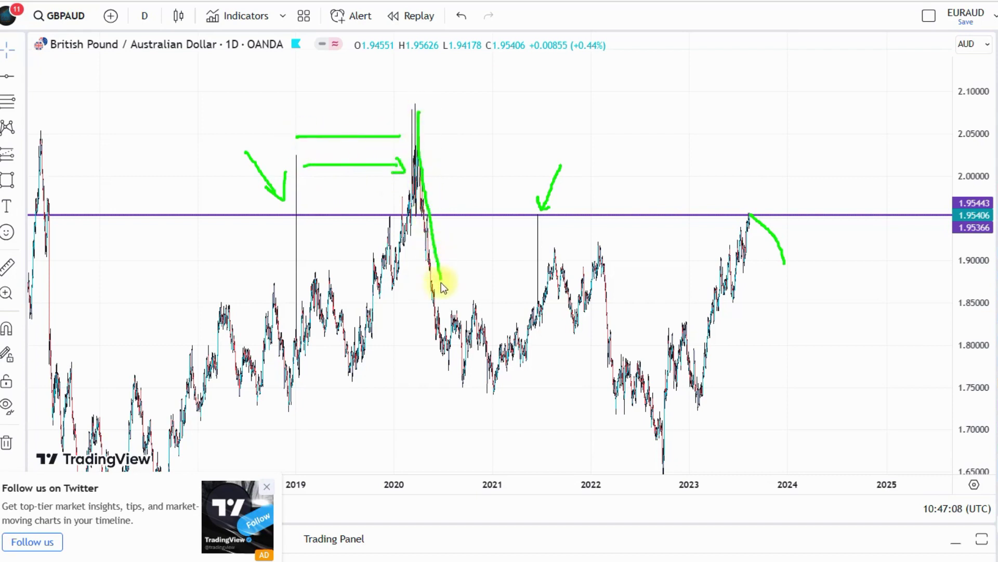
left_click_drag(450, 370, 471, 346)
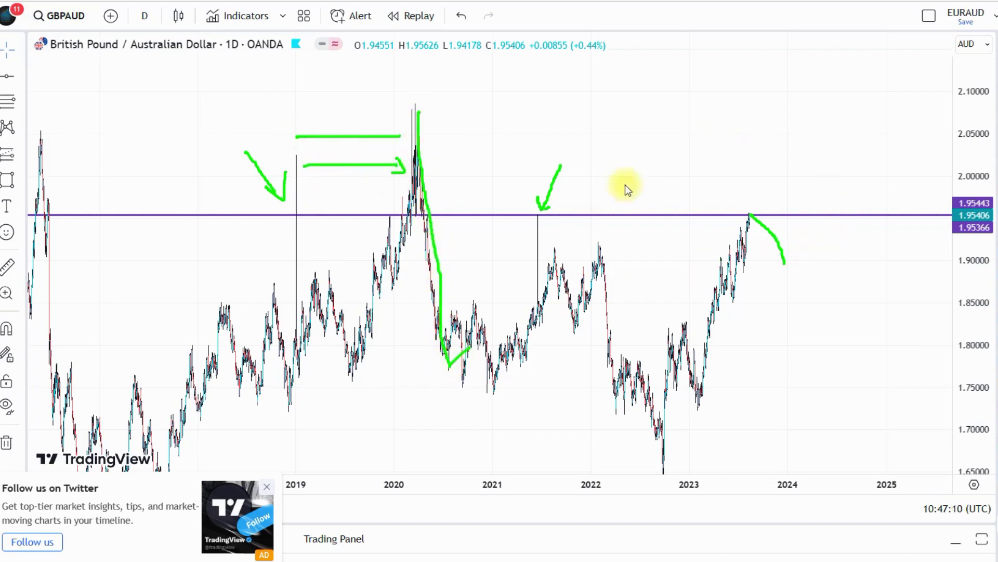
Sketch a brief GBPAUD rise above the resistance line followed by a long fall to about 1.76, then clear the sketches.
left_click_drag(750, 220, 758, 197)
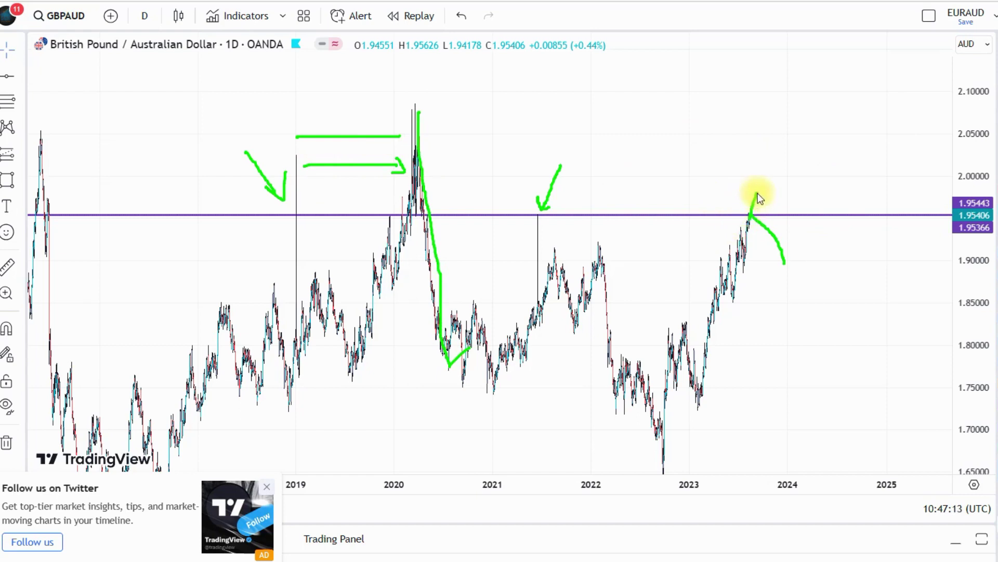
left_click_drag(512, 211, 614, 219)
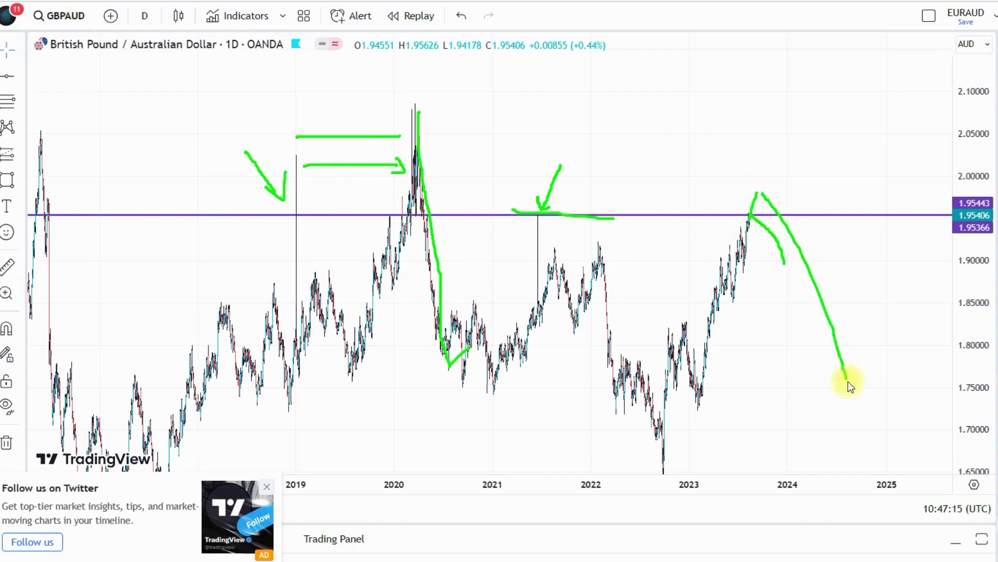
key("Escape")
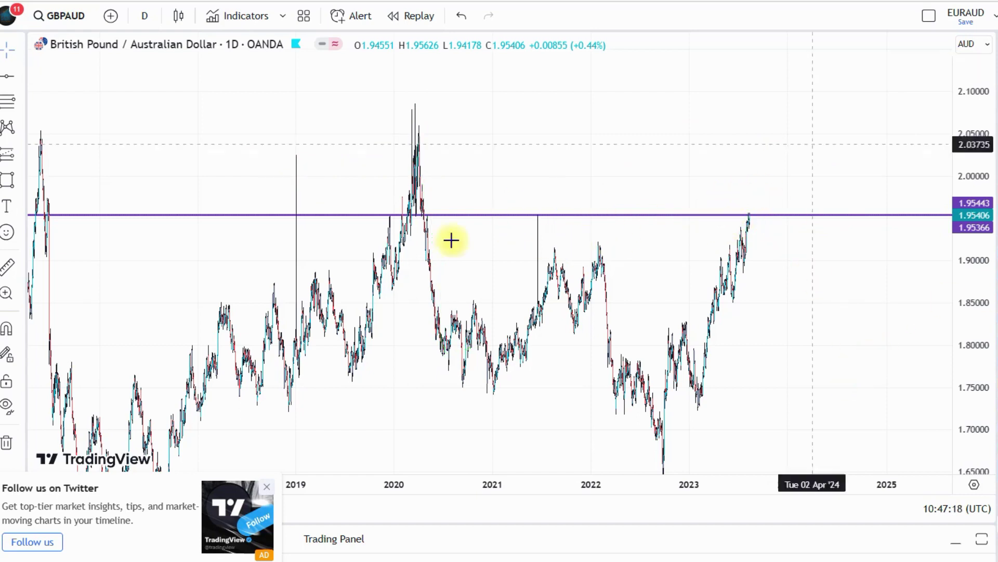
Set the GBPAUD chart's interval to 1 hour and stretch its price scale around the May to August candles.
left_click(145, 16)
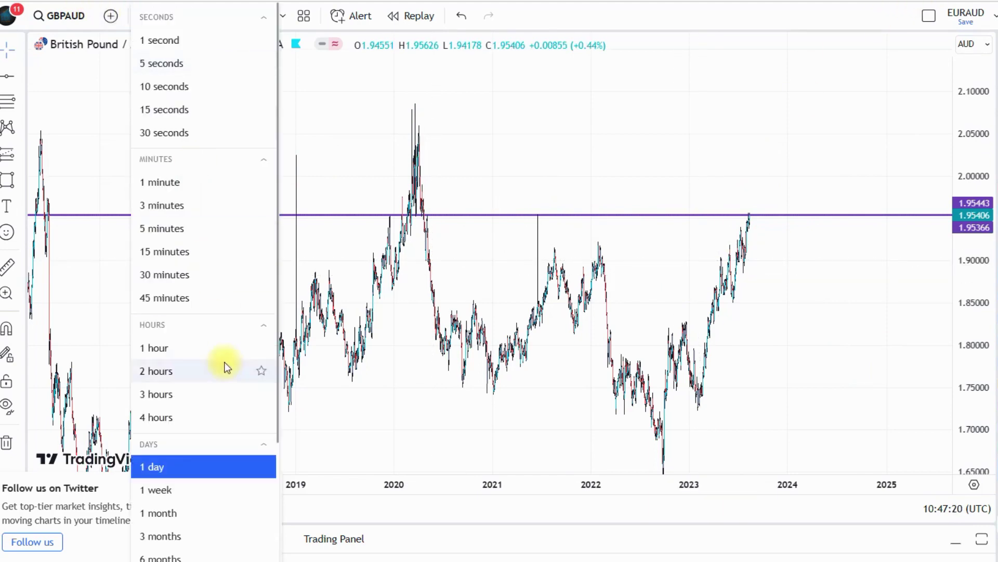
left_click(154, 345)
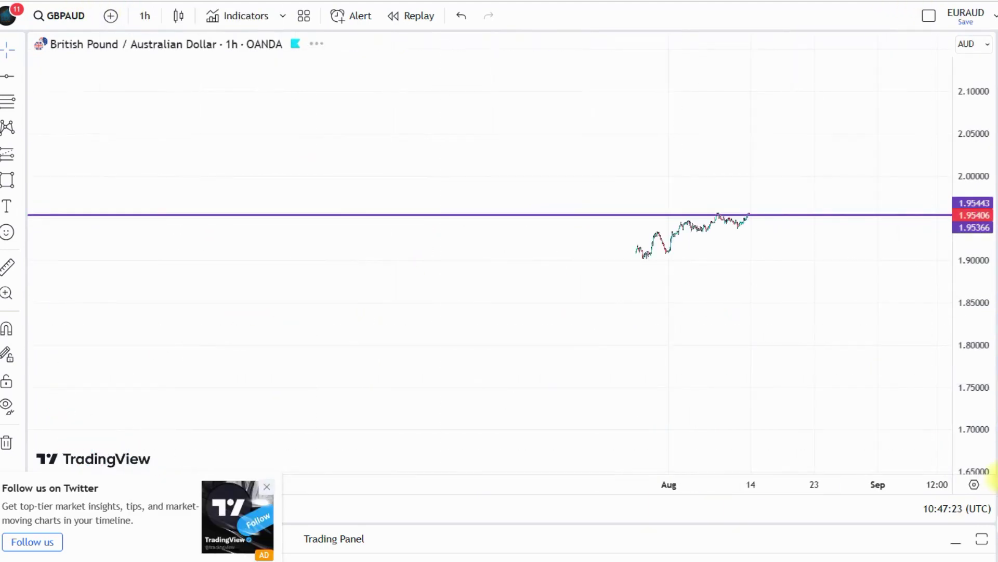
left_click(974, 484)
left_click(713, 151)
scroll(748, 172, "down", 1)
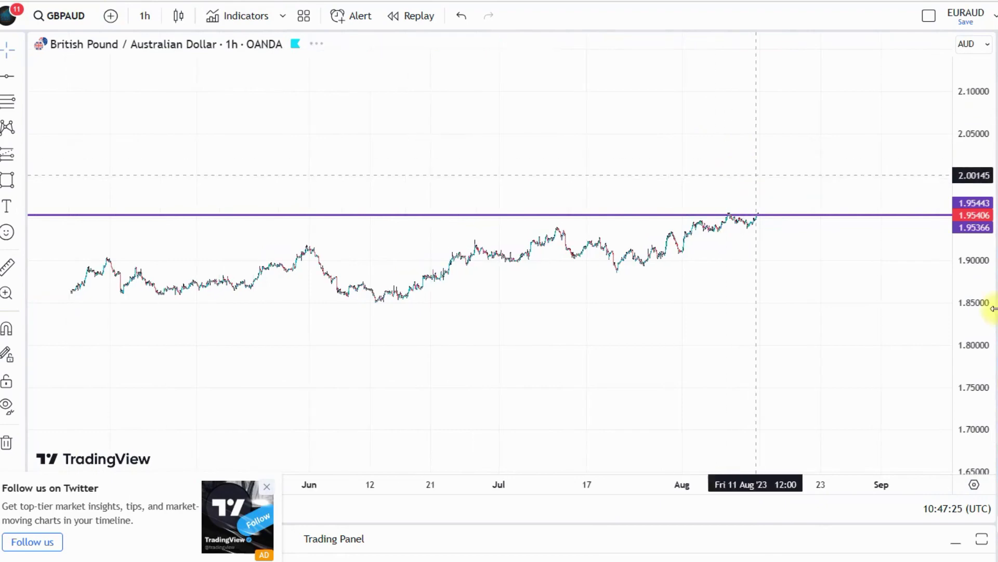
left_click_drag(985, 311, 962, 76)
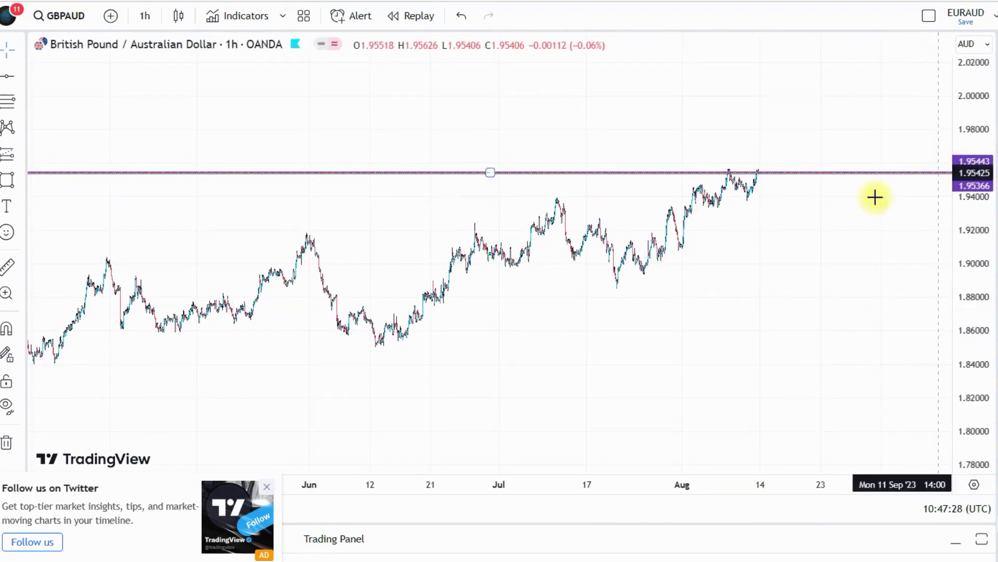
left_click_drag(799, 281, 746, 276)
Draw a rising trend line under the GBPAUD lows from about 1.848 in mid-June to late August.
left_click(23, 80)
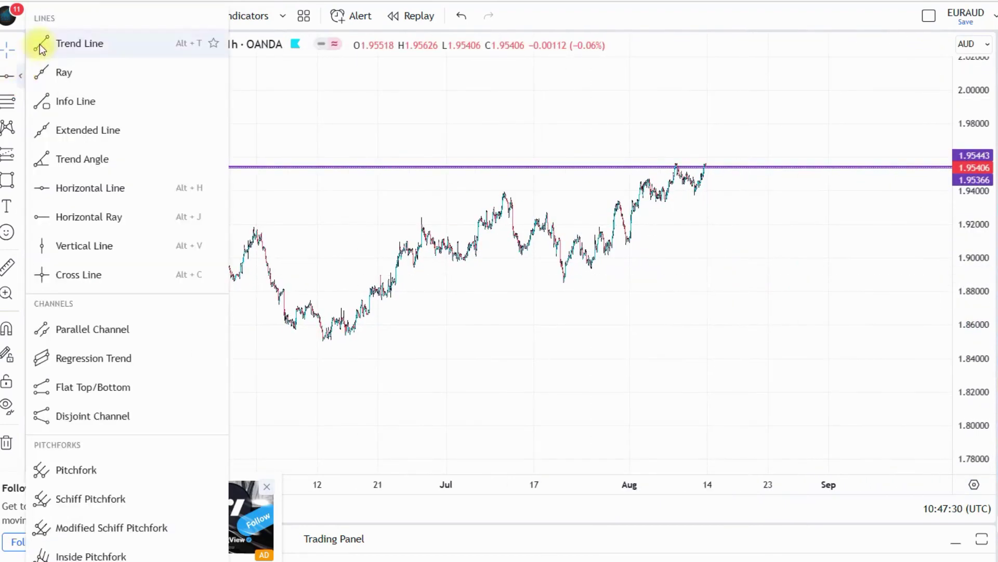
left_click(39, 44)
left_click(317, 344)
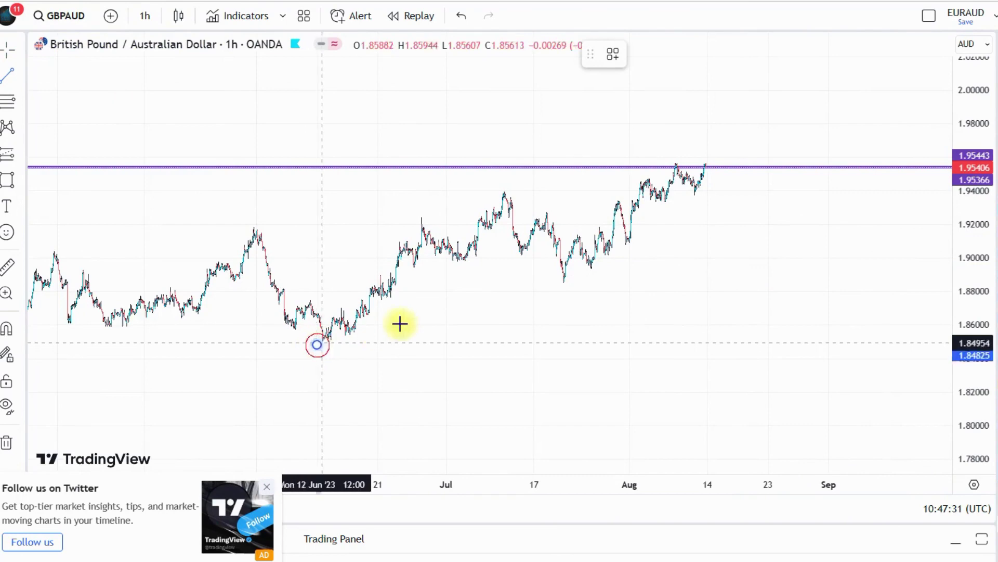
left_click(823, 200)
left_click(507, 254)
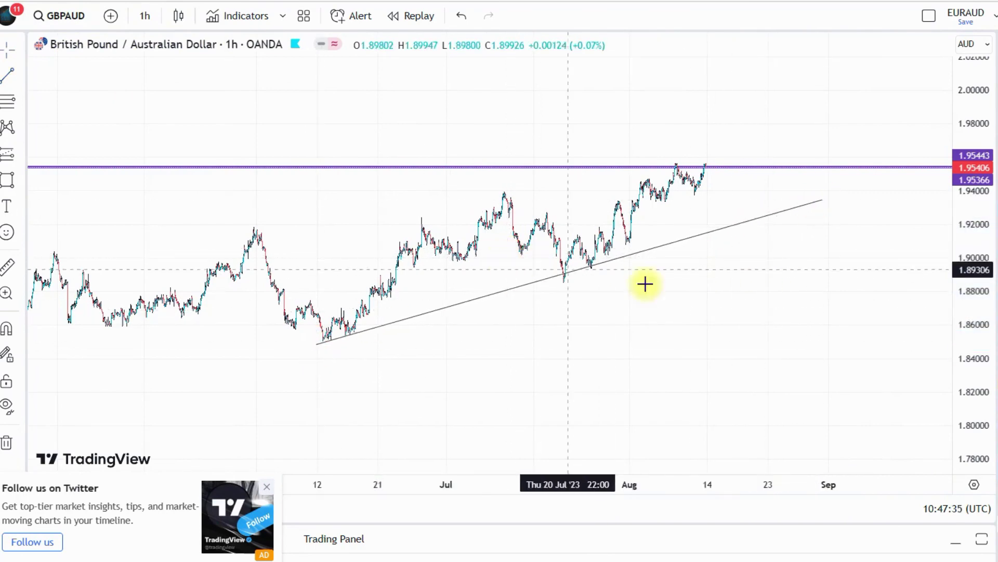
Add a horizontal line at 1.92327 and sketch a fall from resistance through it and the trend line to about 1.845.
left_click_drag(978, 253, 978, 218)
left_click_drag(746, 269, 698, 314)
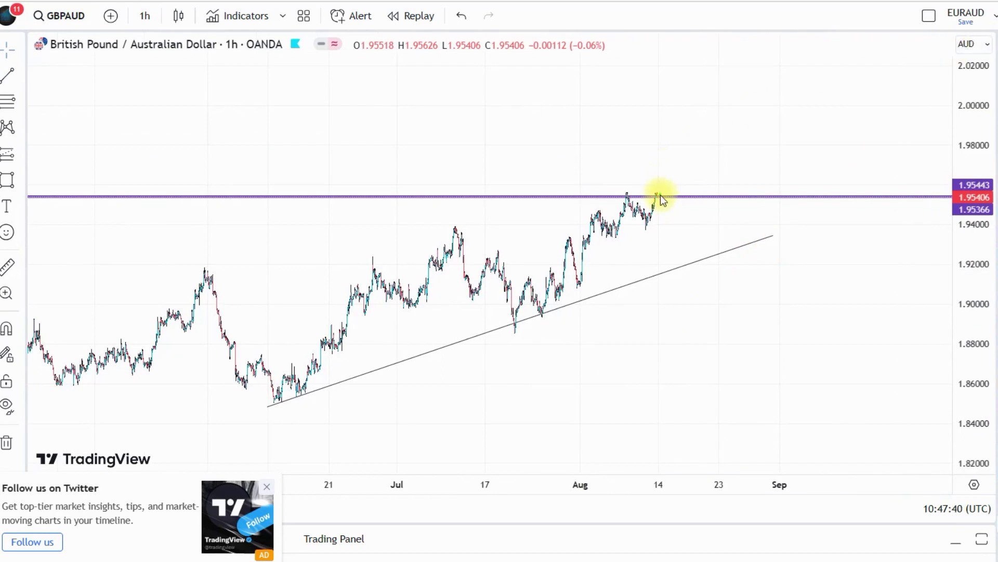
left_click_drag(661, 195, 683, 260)
left_click(20, 76)
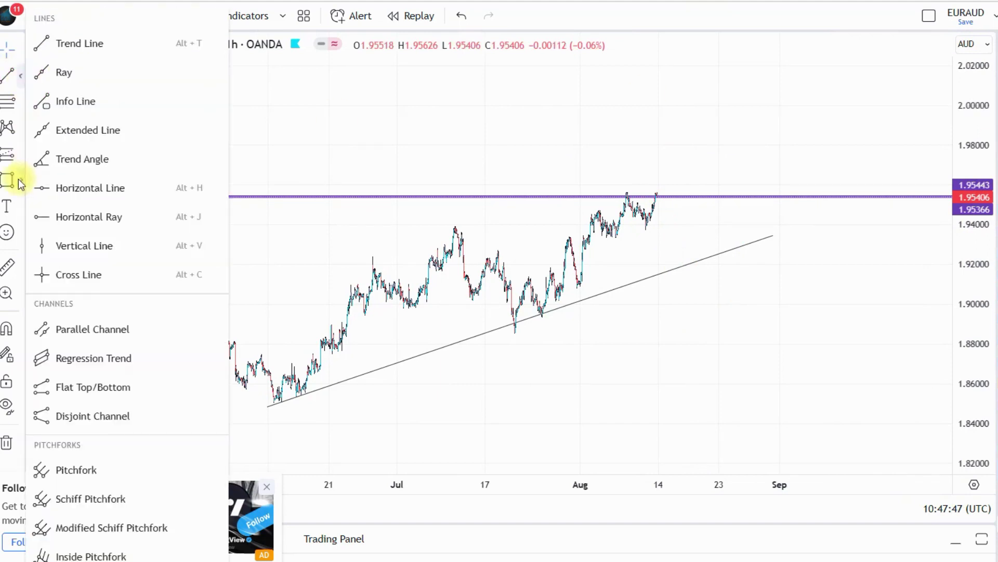
left_click(49, 190)
left_click(571, 257)
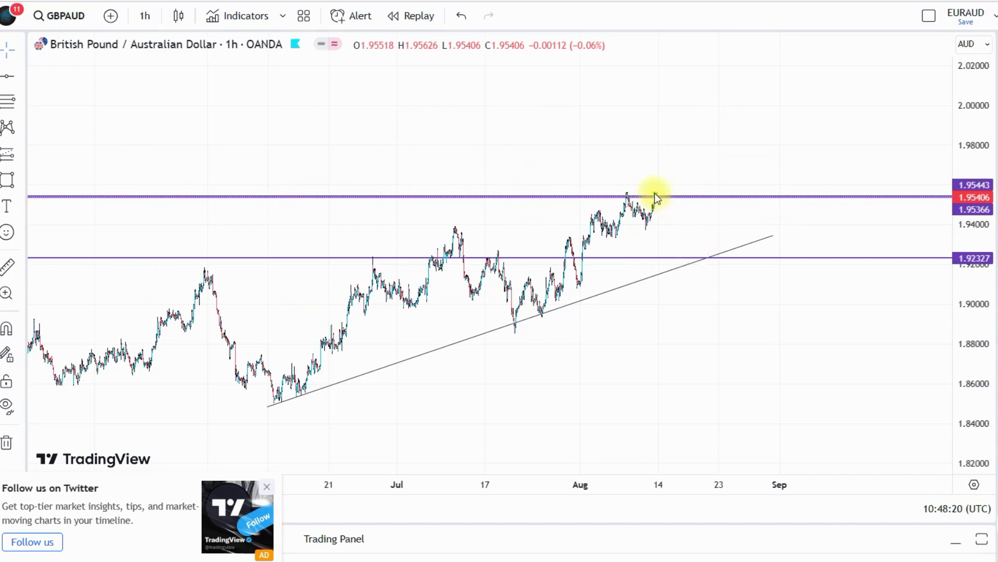
left_click_drag(656, 193, 706, 351)
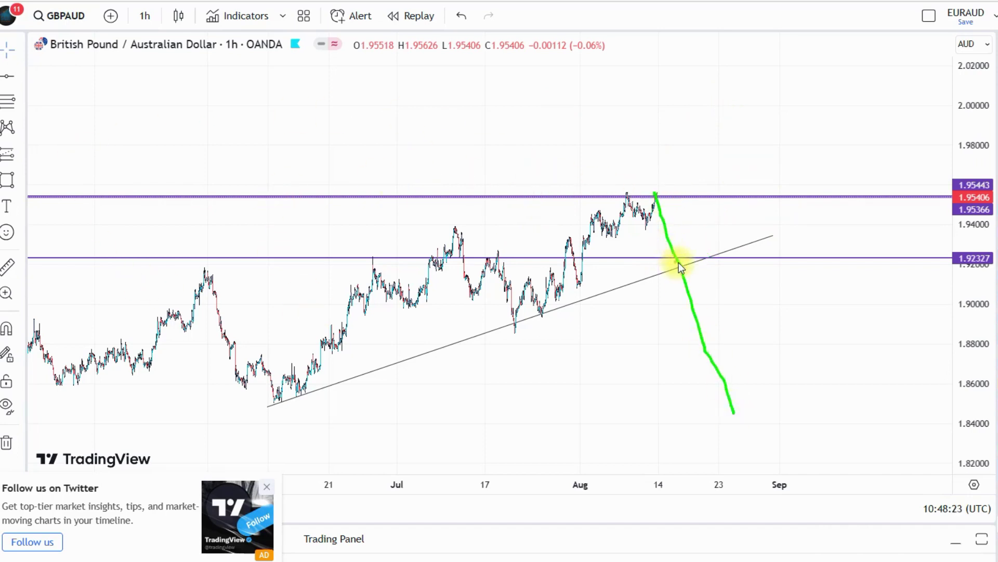
left_click(686, 224)
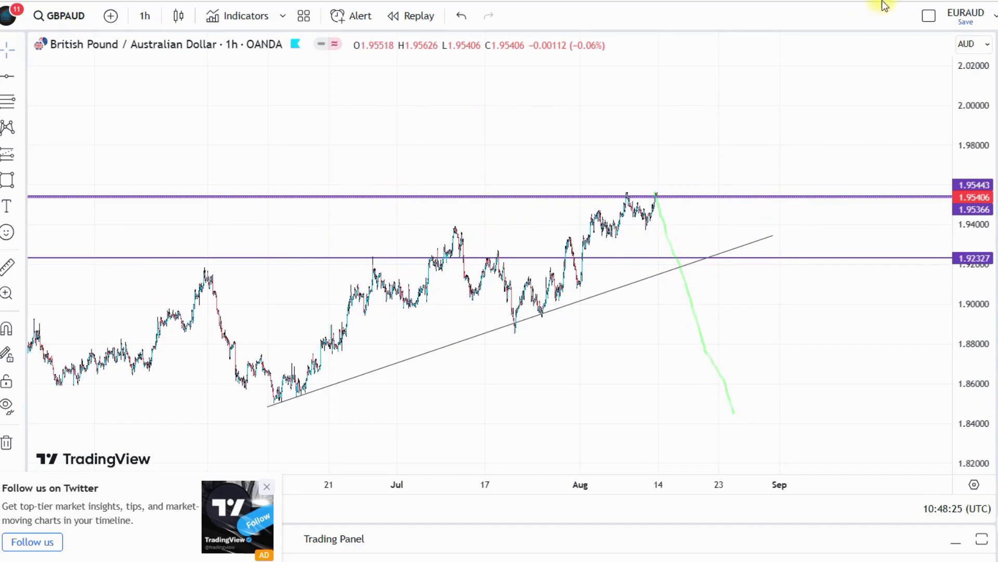
Draw a rising trend line along the GBPAUD highs from 1.91309 on 31 May to 1.95709 in mid-August.
left_click_drag(303, 125, 517, 110)
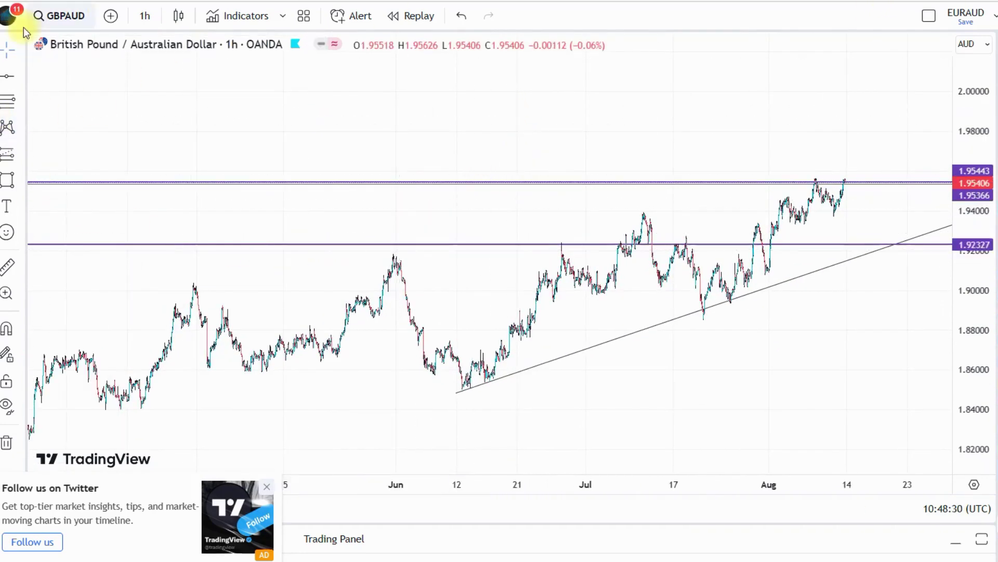
left_click(20, 76)
left_click(41, 66)
left_click(390, 264)
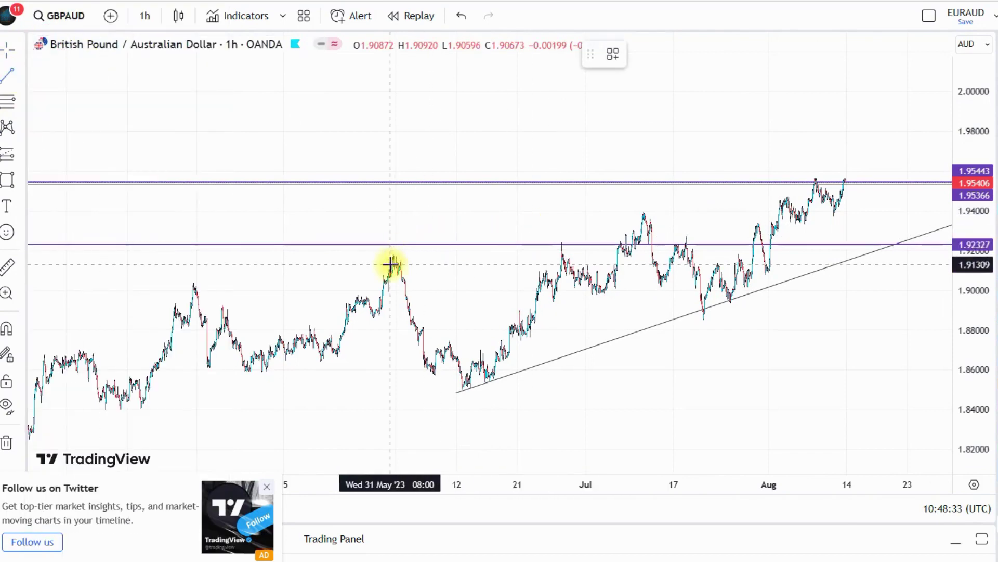
left_click(859, 177)
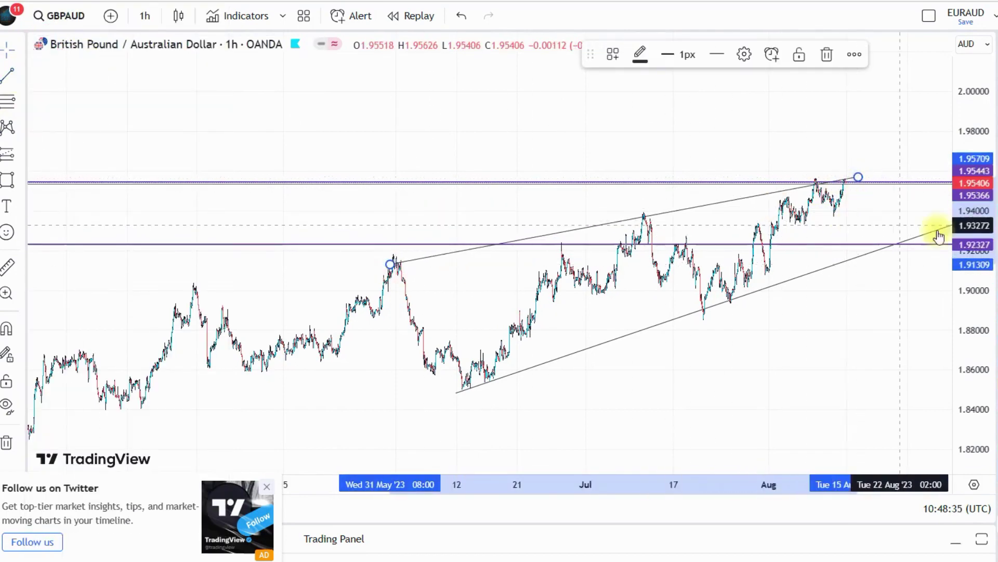
Extend the upper trend line's end past the latest candle to about 17 August near 1.96.
left_click_drag(974, 250, 959, 116)
left_click_drag(718, 206, 642, 189)
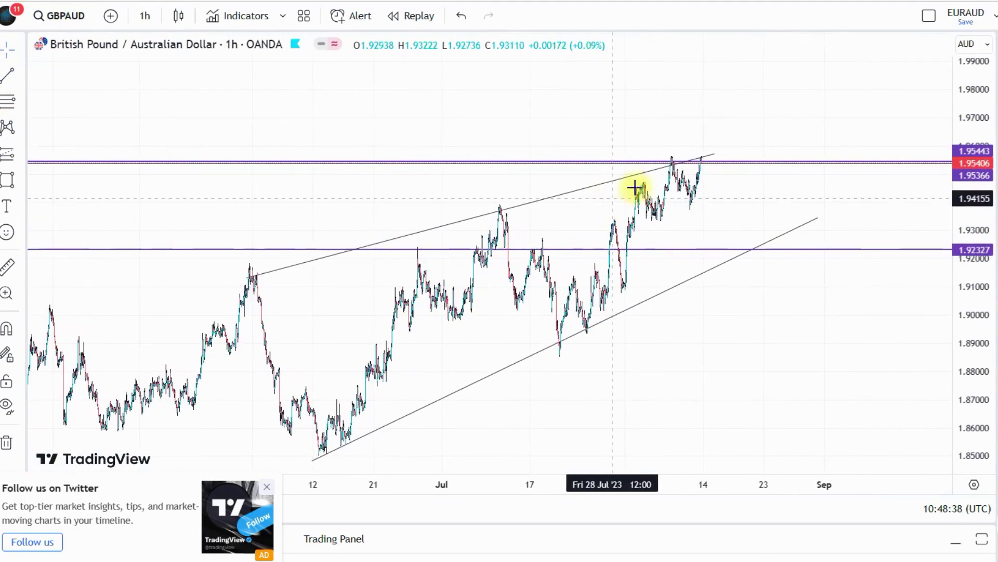
left_click_drag(735, 146, 740, 141)
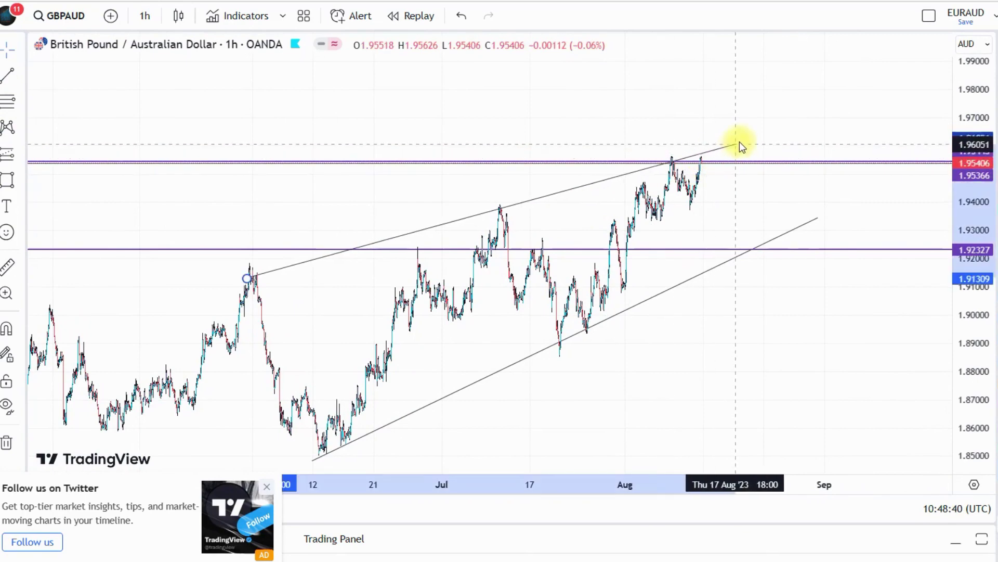
left_click(390, 256)
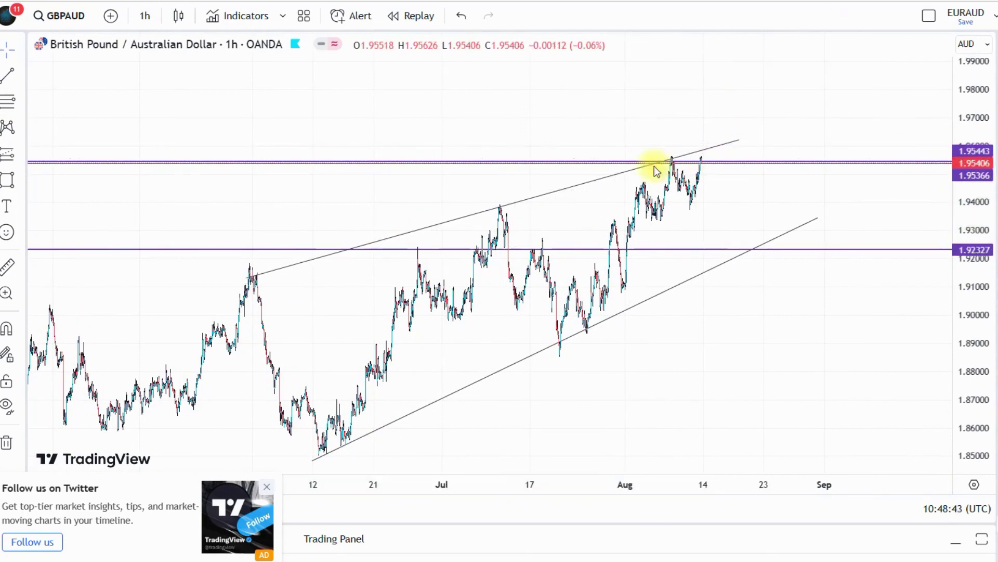
Mark the three GBPAUD highs touching the upper trend line and sketch a fall from it to the 1.92327 line.
left_click_drag(497, 210, 451, 215)
left_click_drag(252, 263, 237, 257)
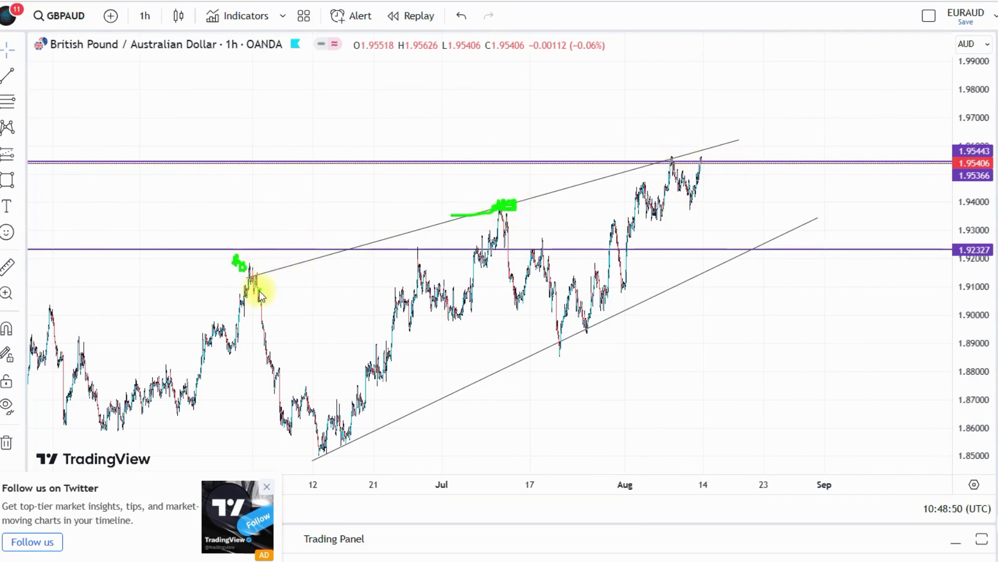
left_click_drag(259, 282, 268, 274)
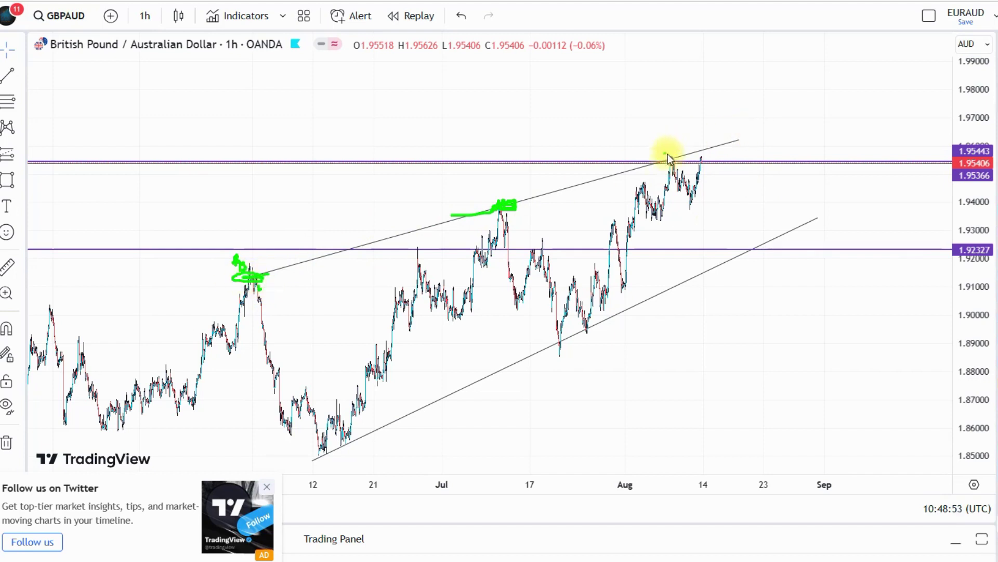
left_click_drag(668, 159, 672, 156)
mouse_move(700, 166)
left_mouse_down()
mouse_move(708, 148)
mouse_move(720, 194)
left_mouse_up()
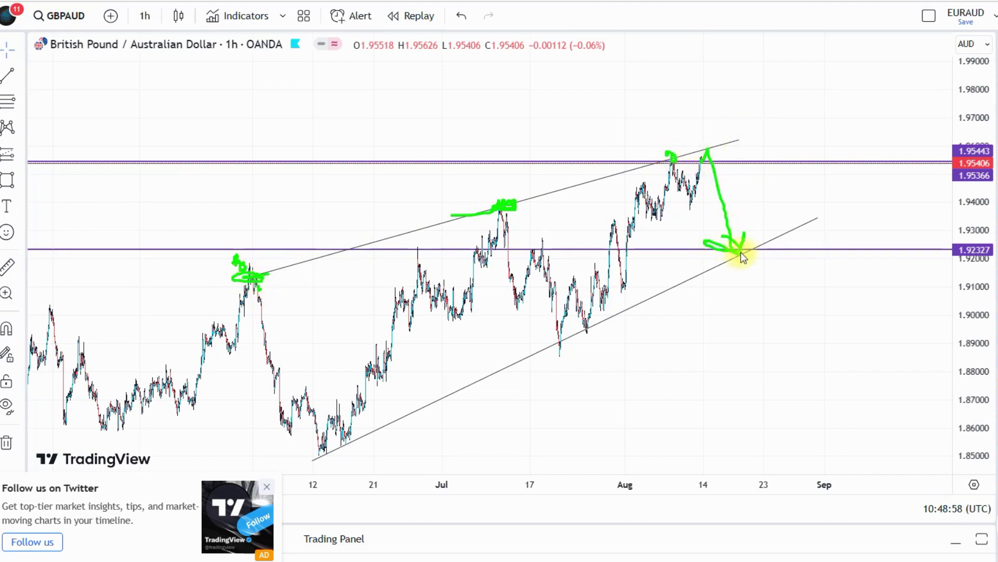
key("Escape")
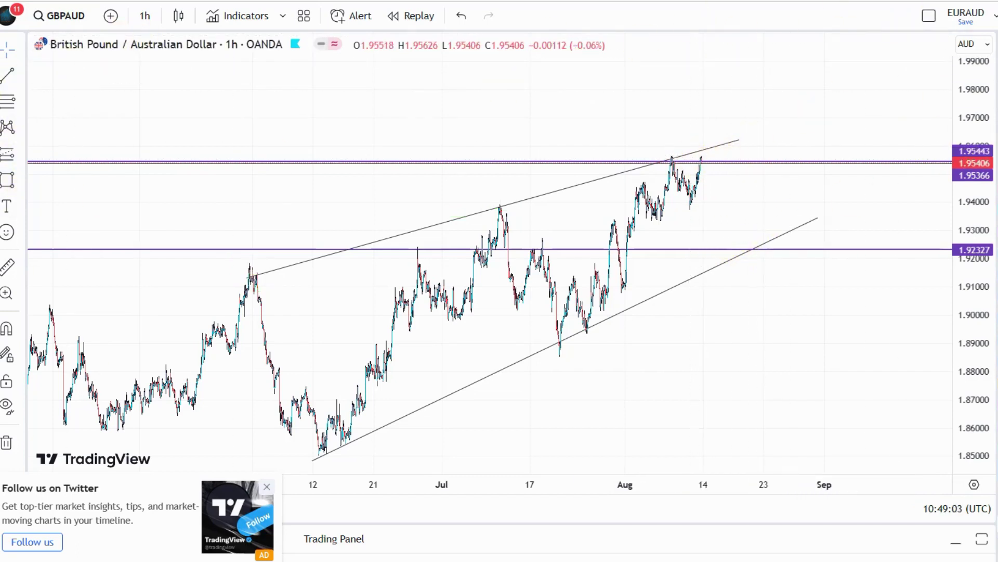
left_click(21, 180)
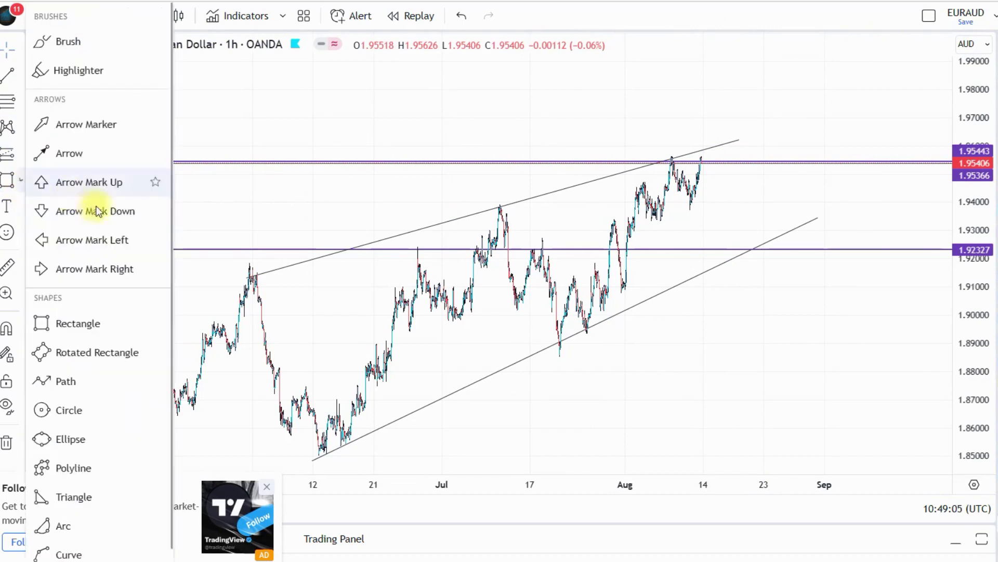
left_click(62, 382)
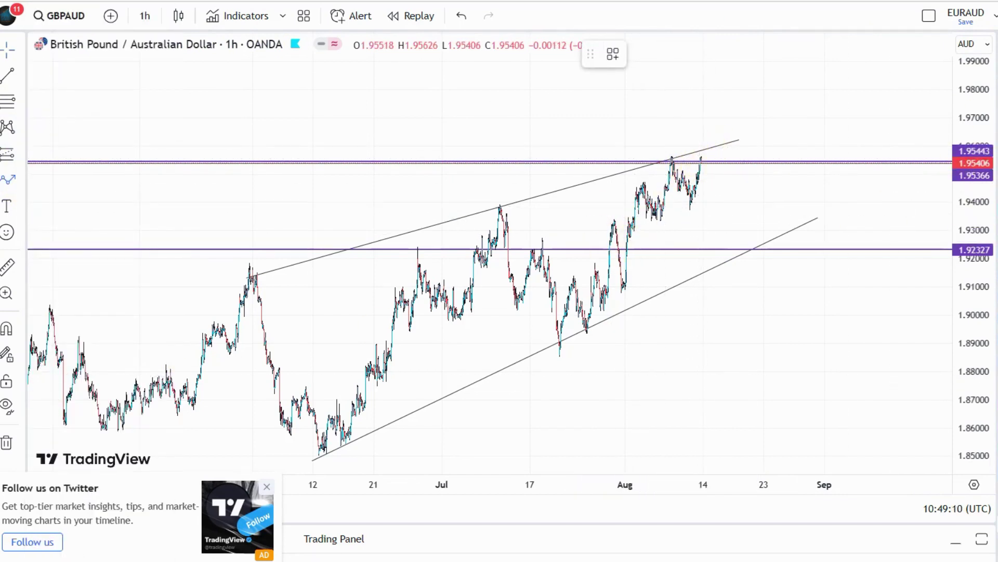
scroll(834, 111, "up", 3)
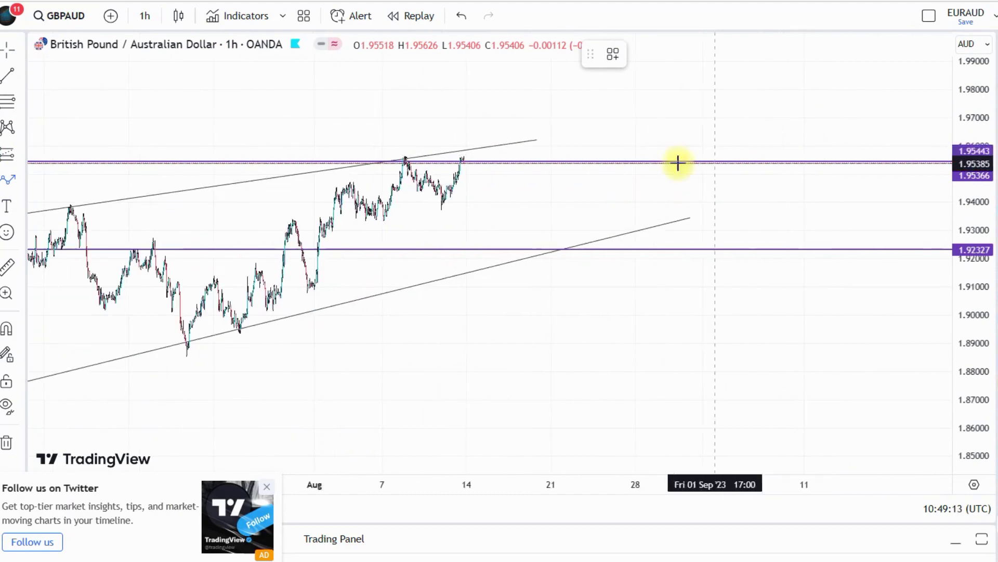
left_click(476, 114)
left_click(673, 149)
double_click(806, 70)
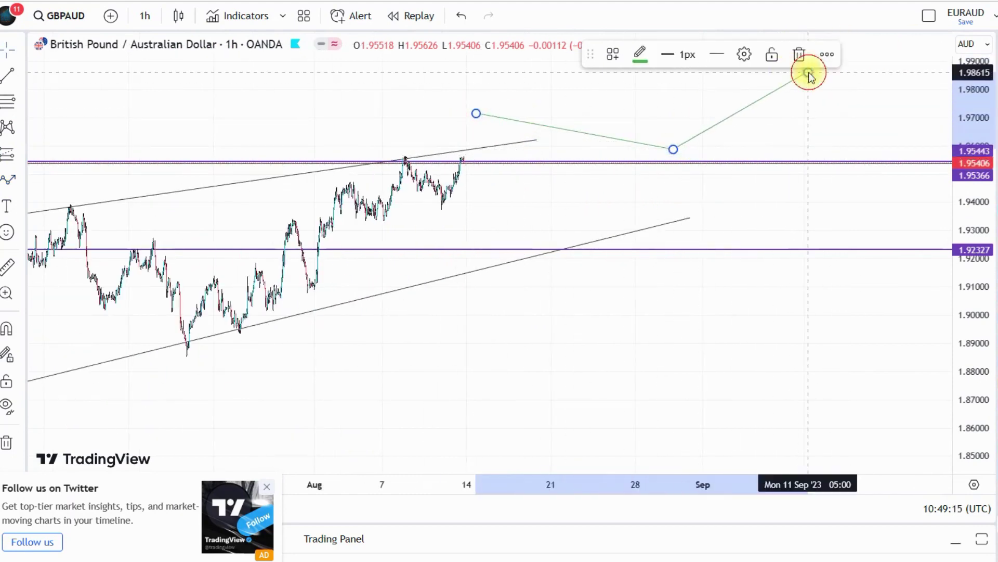
left_click(796, 54)
Draw rectangles around the early-August GBPAUD high just before 9 August and the latest high near 14 August, both at about 1.955.
scroll(529, 109, "up", 5)
left_click_drag(501, 117, 930, 187)
left_click_drag(983, 272, 971, 36)
scroll(381, 134, "up", 5)
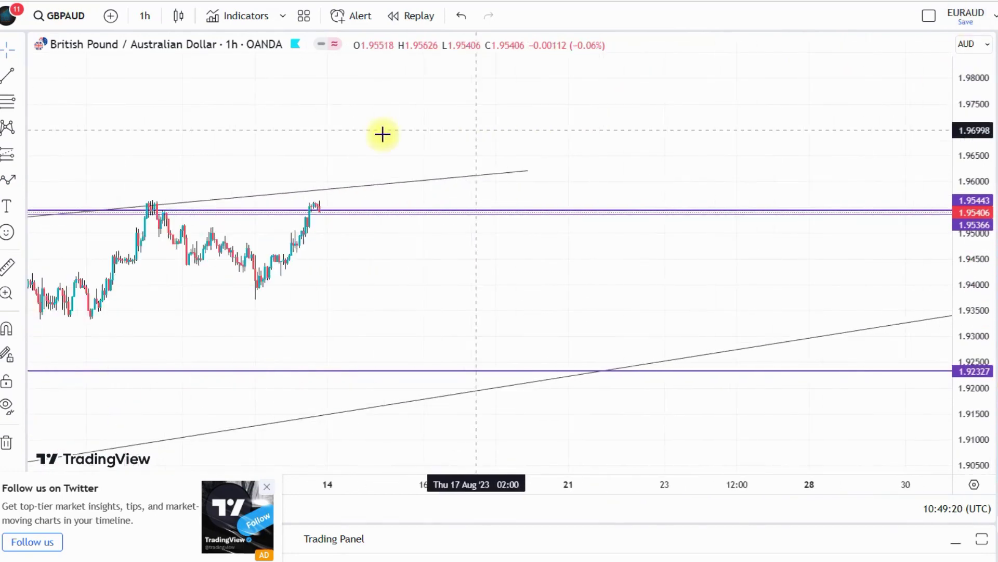
left_click_drag(364, 140, 734, 168)
left_click_drag(972, 268, 972, 58)
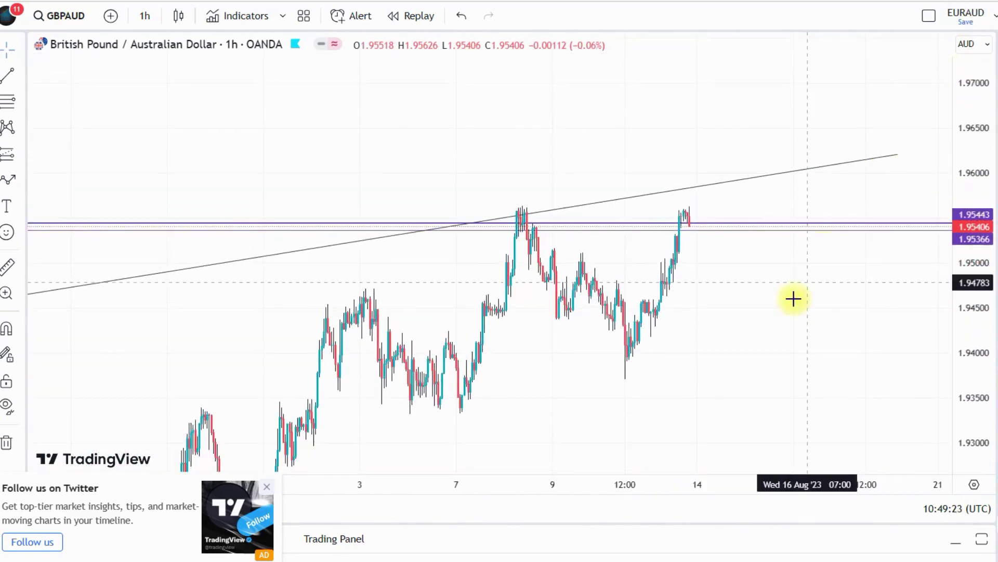
left_click_drag(797, 279, 811, 165)
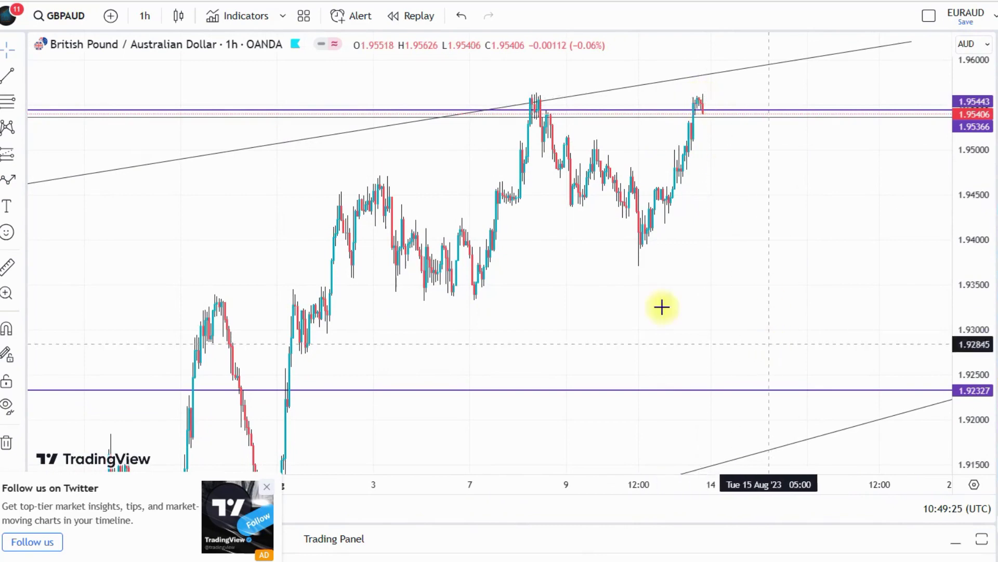
left_click(21, 176)
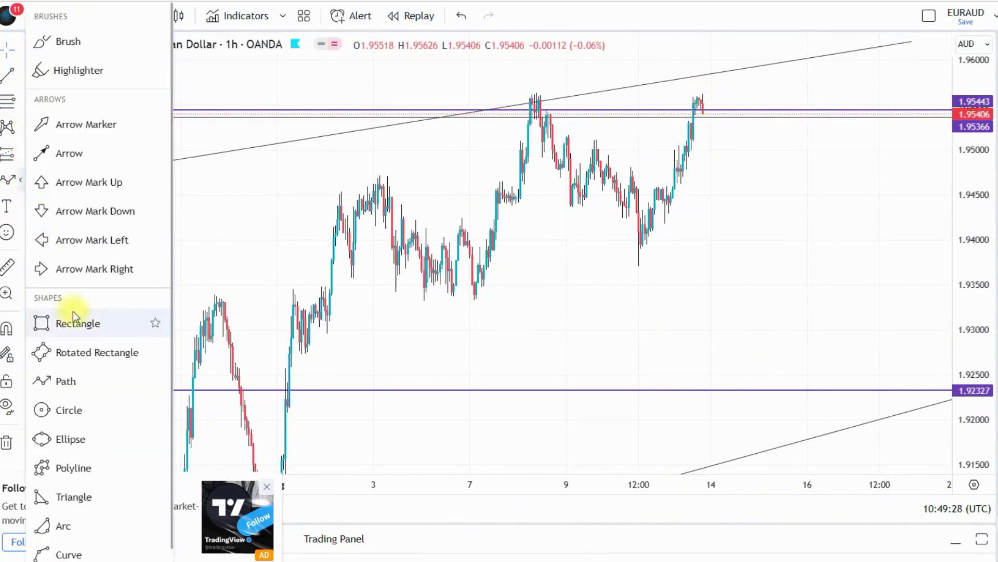
left_click(52, 323)
left_click_drag(513, 92, 562, 118)
left_click(9, 179)
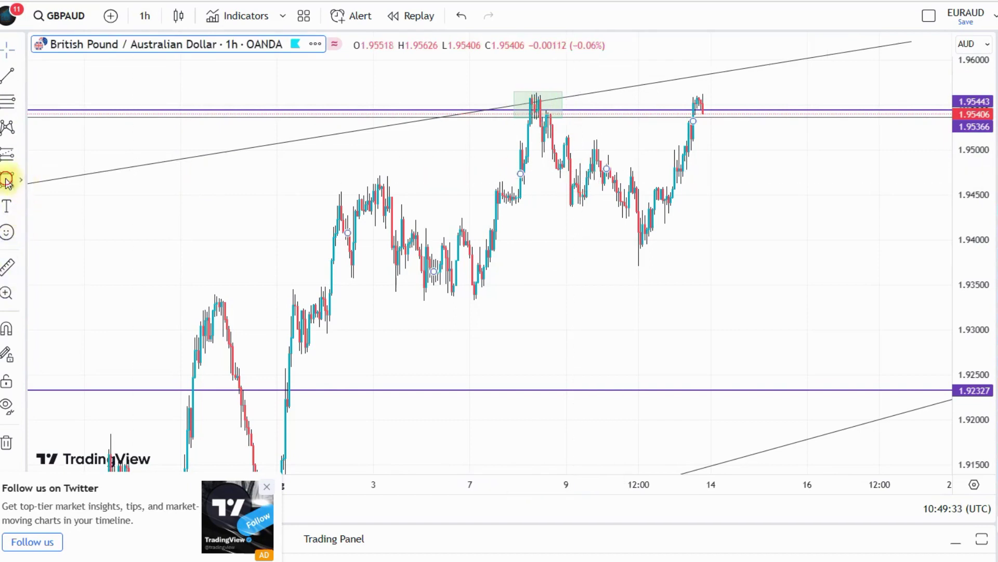
left_click(722, 207)
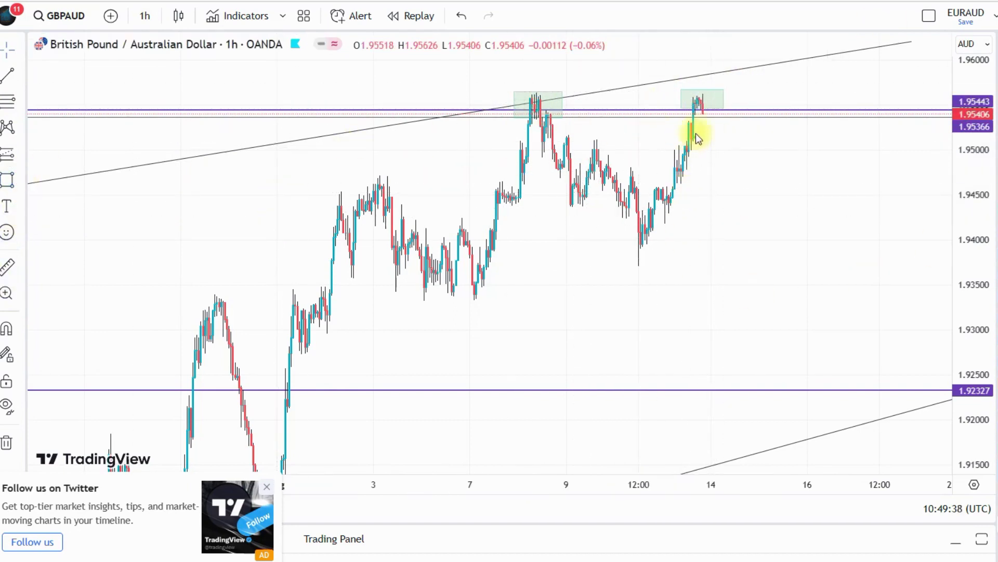
Sketch a projected fall from the latest boxed high through the 1.92327 line to about 1.92, with an arrowhead, and emphasise the target level.
mouse_move(709, 108)
left_mouse_down()
mouse_move(766, 179)
mouse_move(841, 417)
left_mouse_up()
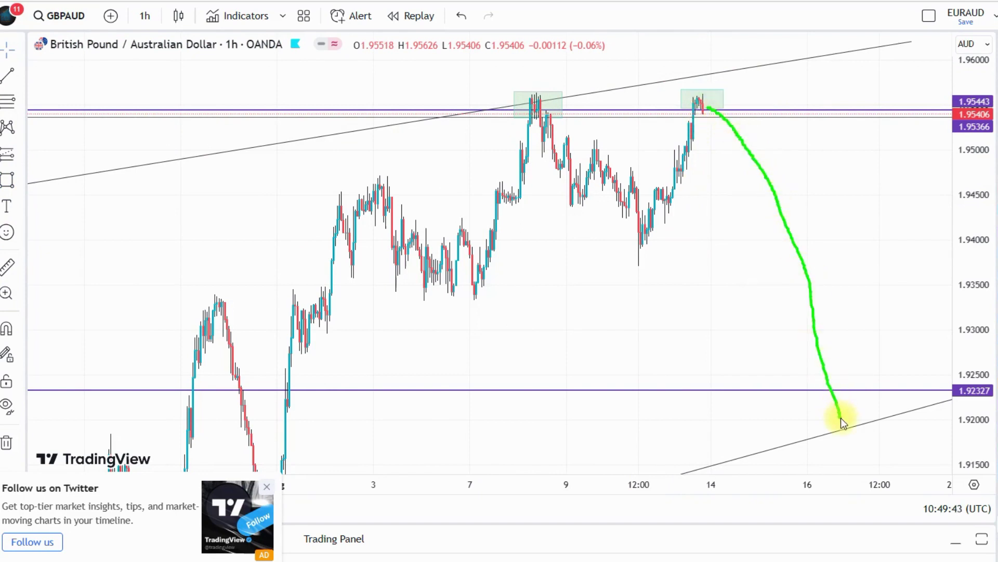
left_click_drag(820, 385, 855, 388)
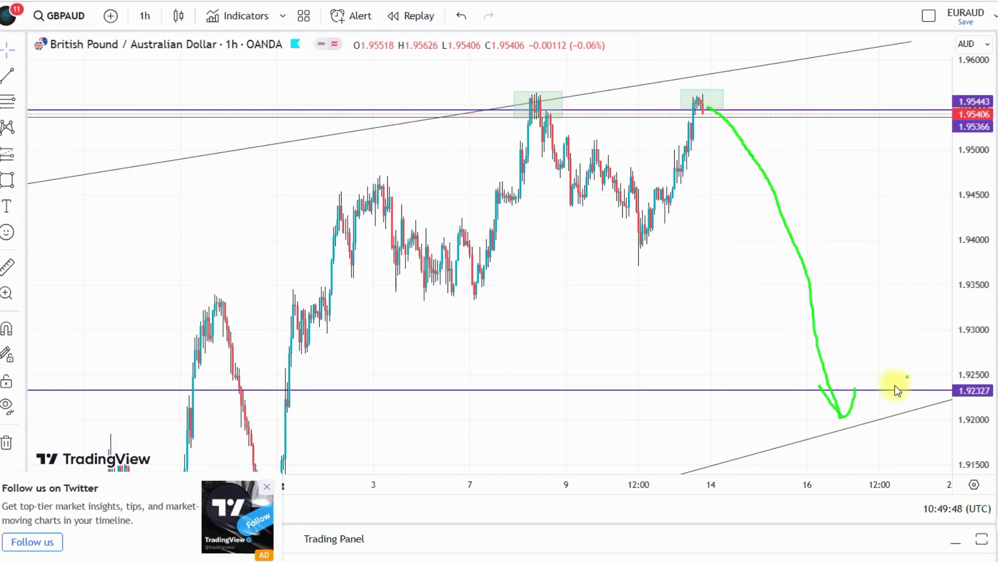
left_click_drag(819, 395, 860, 393)
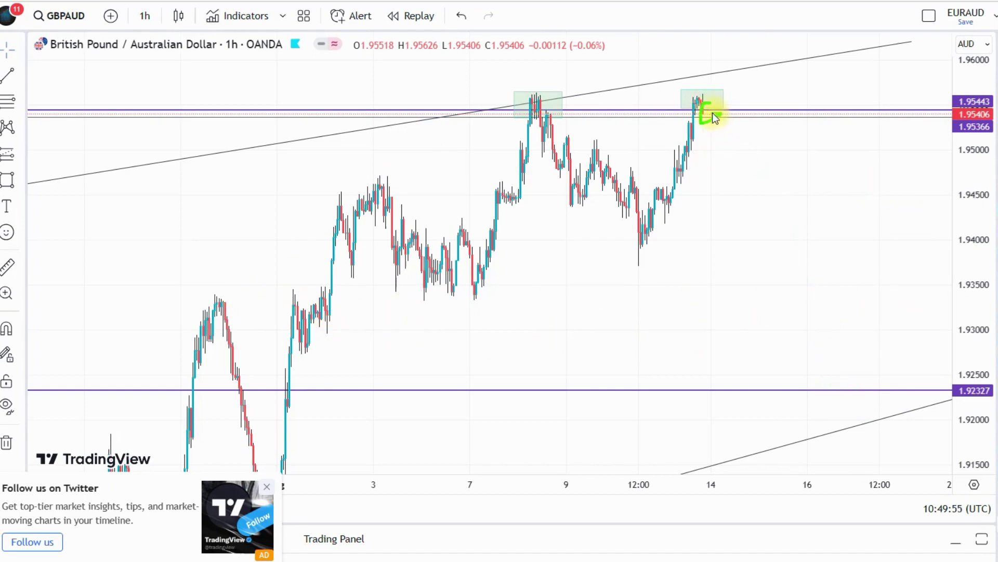
mouse_move(714, 114)
left_mouse_down()
mouse_move(830, 390)
mouse_move(838, 367)
left_mouse_up()
left_click(722, 399)
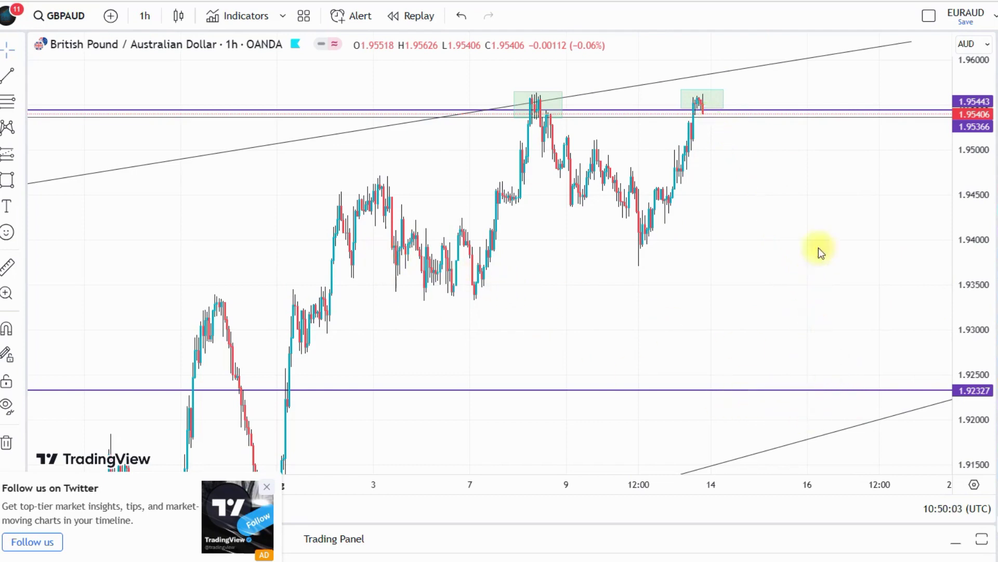
Highlight the latest boxed high and sketch a near-horizontal line joining the two boxed highs at about 1.955.
left_click_drag(713, 105, 722, 99)
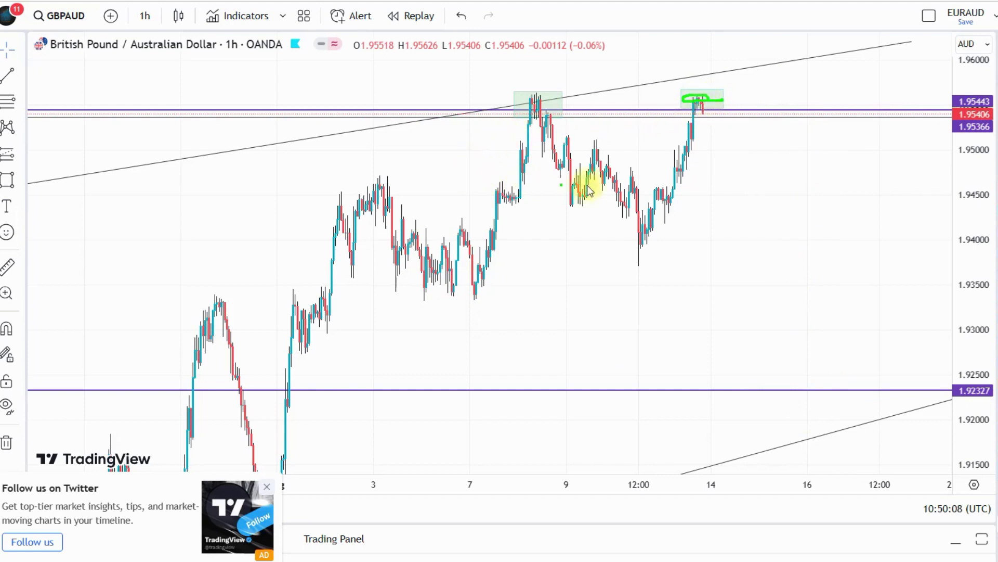
mouse_move(695, 97)
left_mouse_down()
mouse_move(690, 86)
mouse_move(705, 93)
left_mouse_up()
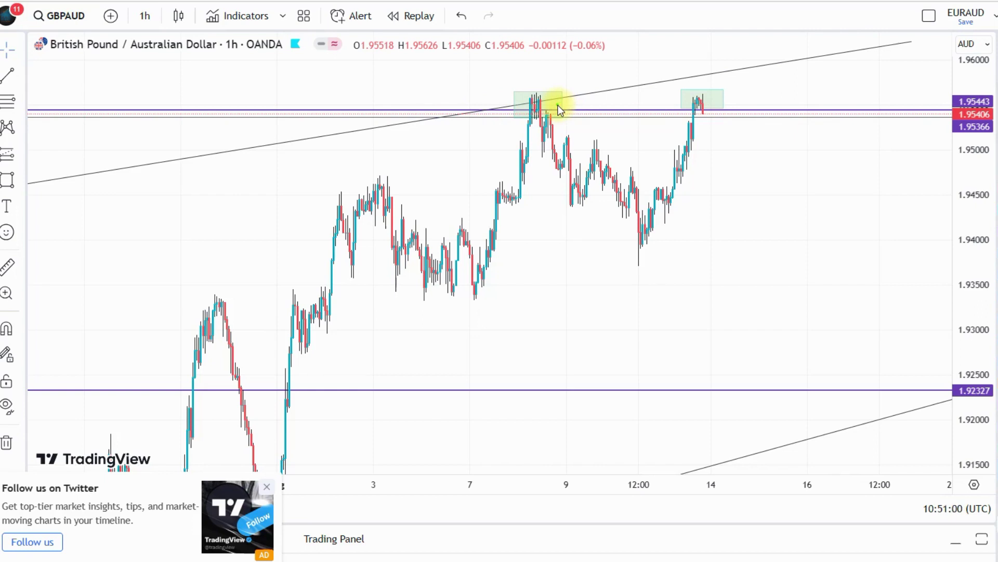
left_click_drag(521, 105, 704, 107)
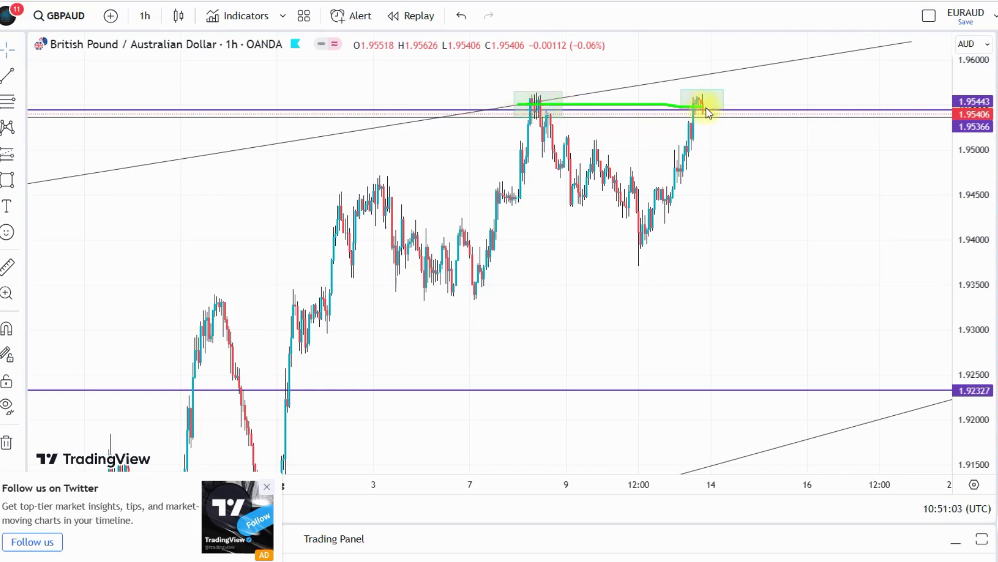